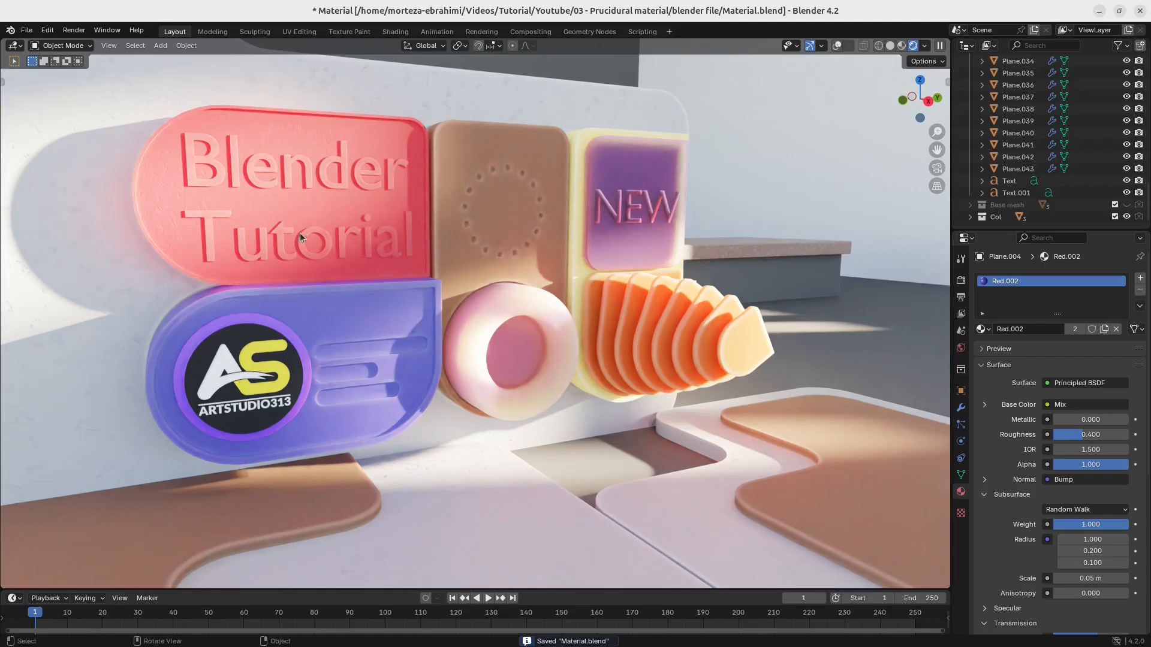
Open the recent file Material Tut.blend without saving the current file, and switch the 3D viewport to rendered shading.
{"action": "left_click", "coordinate": [24, 30]}
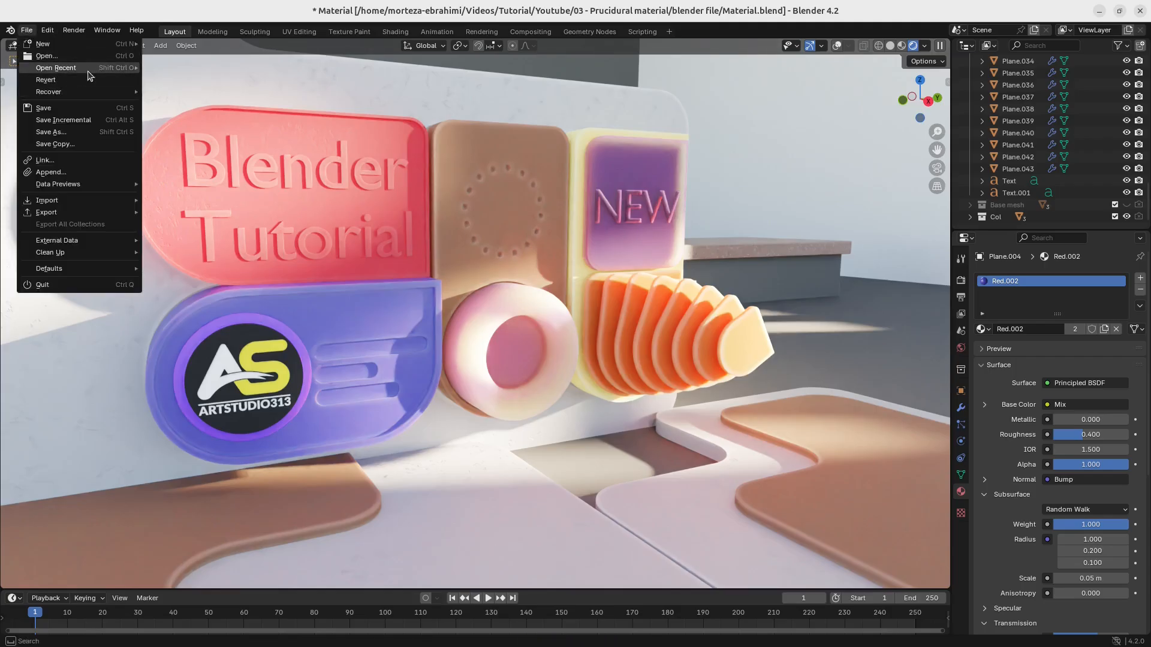
{"action": "mouse_move", "coordinate": [90, 68]}
{"action": "left_click", "coordinate": [191, 79]}
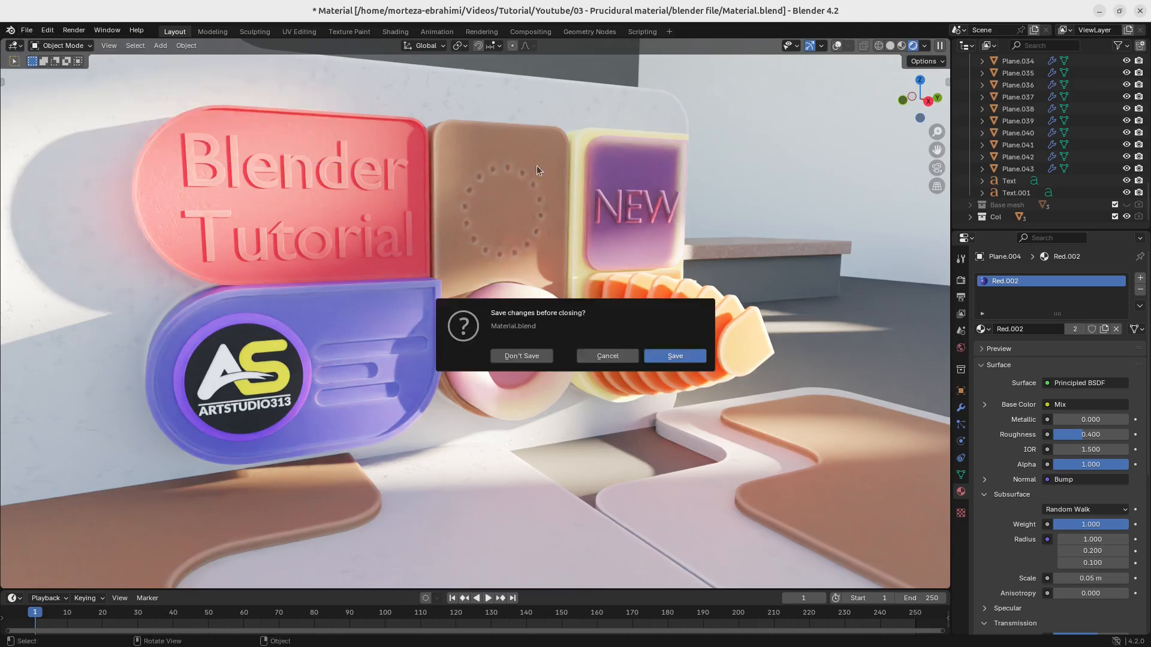
{"action": "left_click", "coordinate": [522, 356]}
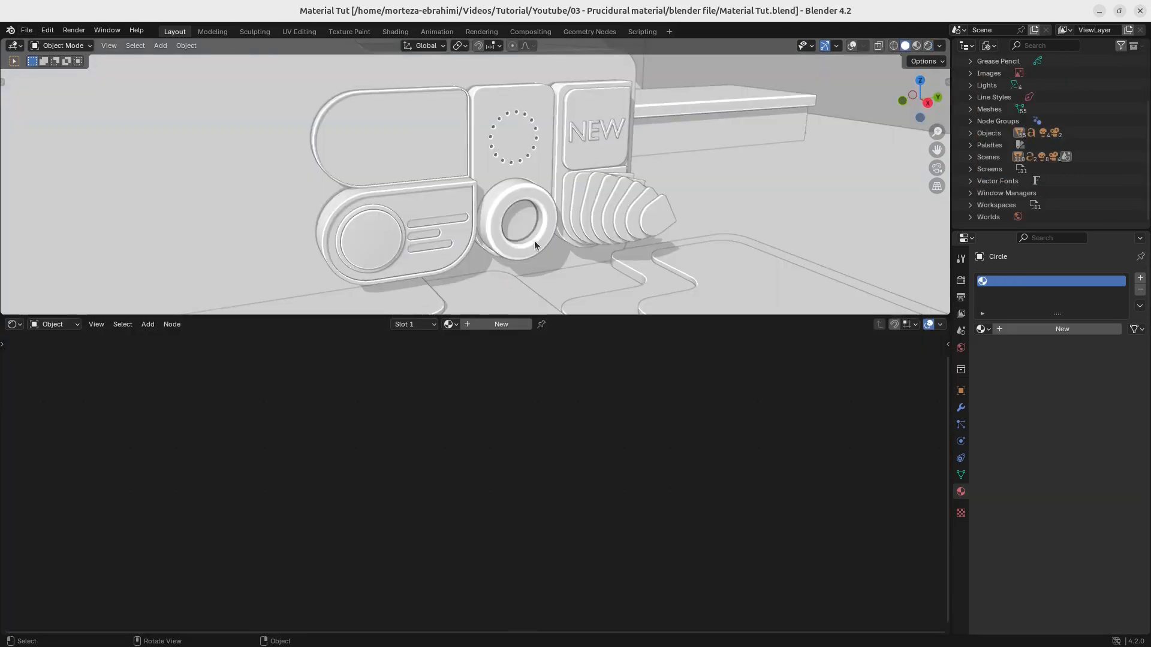
{"action": "key", "text": "z"}
{"action": "left_click", "coordinate": [540, 174]}
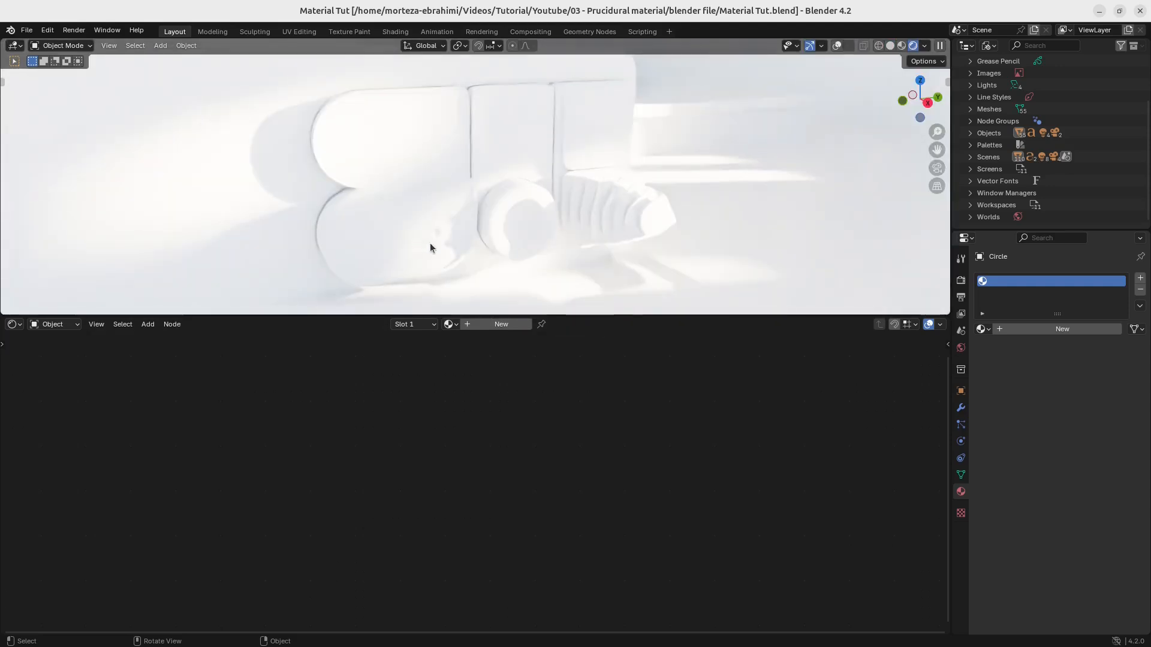
View the 3D viewport maximized, restore the layout, and display the scene's render settings.
{"action": "right_click", "coordinate": [601, 315]}
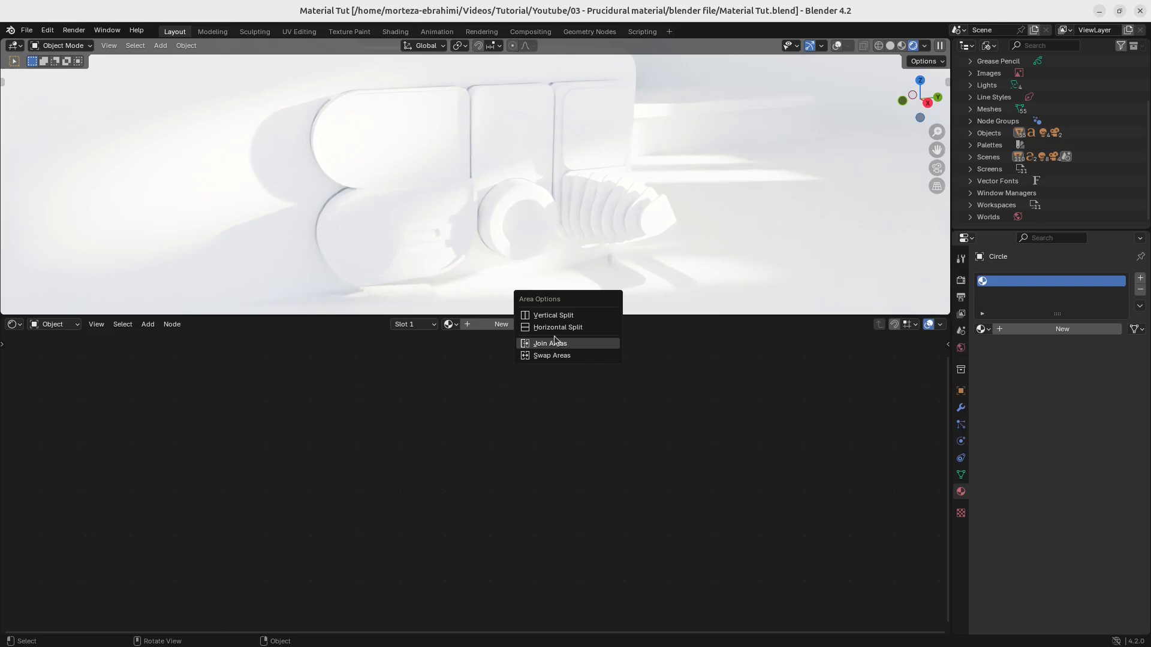
{"action": "left_click", "coordinate": [554, 342]}
{"action": "key", "text": "ctrl+space"}
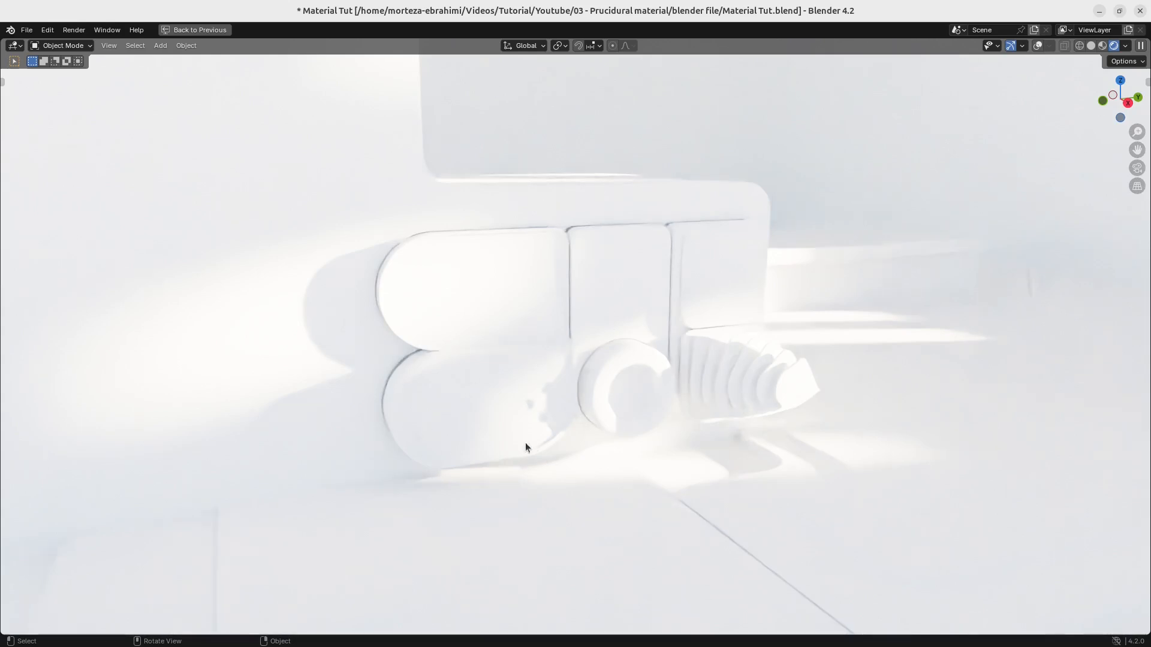
{"action": "key", "text": "ctrl+space"}
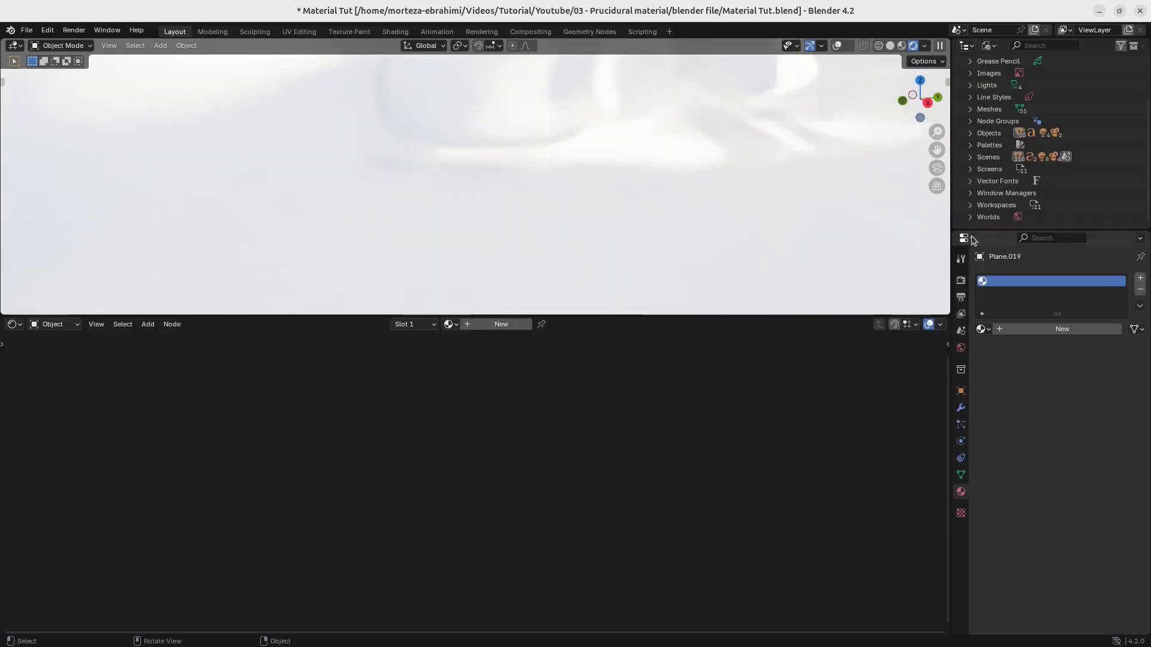
{"action": "left_click", "coordinate": [961, 280]}
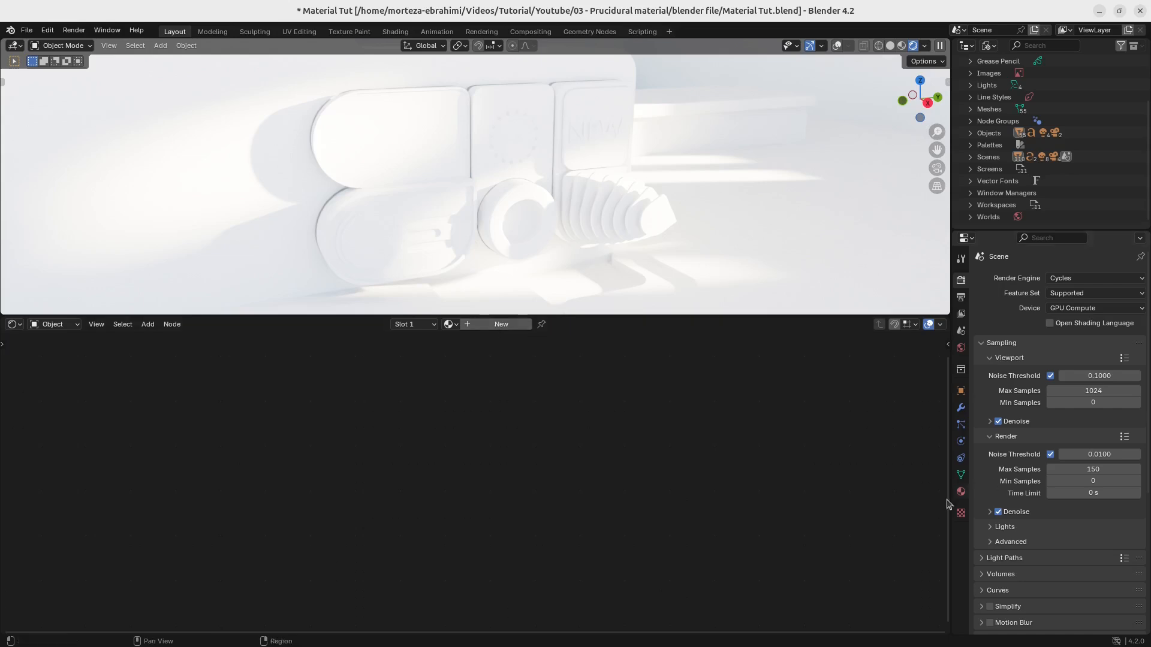
Join the Shader Editor area and the 3D viewport into a single 3D viewport.
{"action": "right_click", "coordinate": [682, 317]}
{"action": "left_click", "coordinate": [639, 347]}
{"action": "left_click", "coordinate": [631, 378]}
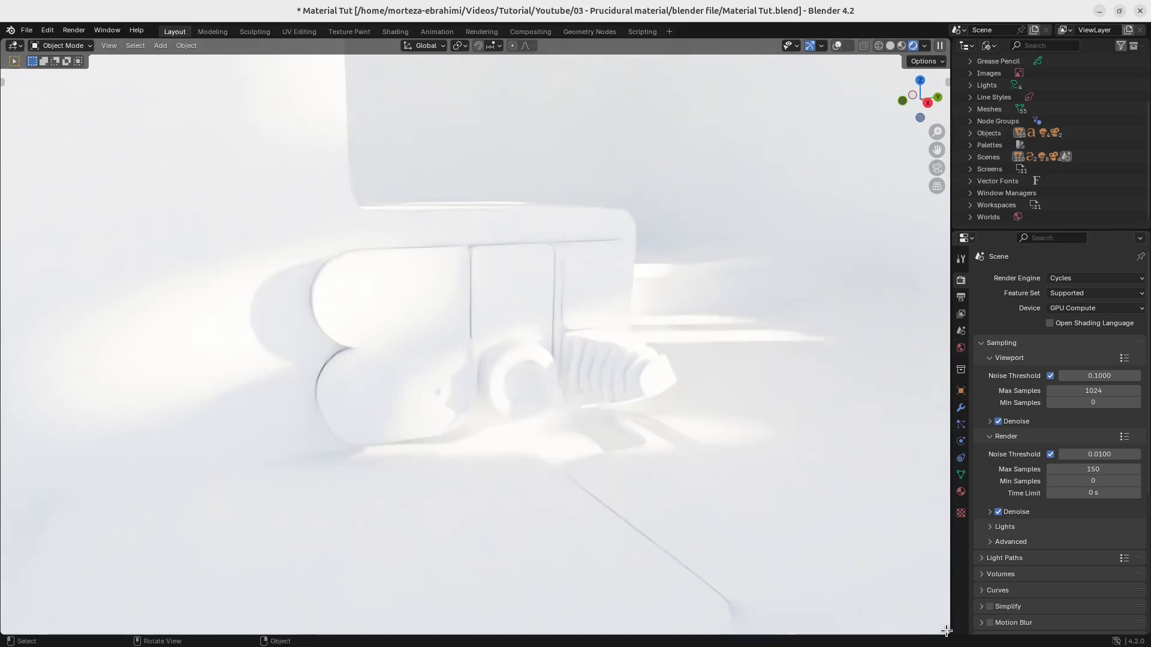
Split the 3D viewport horizontally and turn the lower area into a Shader Editor with its sidebar hidden.
{"action": "left_click_drag", "start_coordinate": [948, 632], "coordinate": [779, 245]}
{"action": "left_click", "coordinate": [15, 253]}
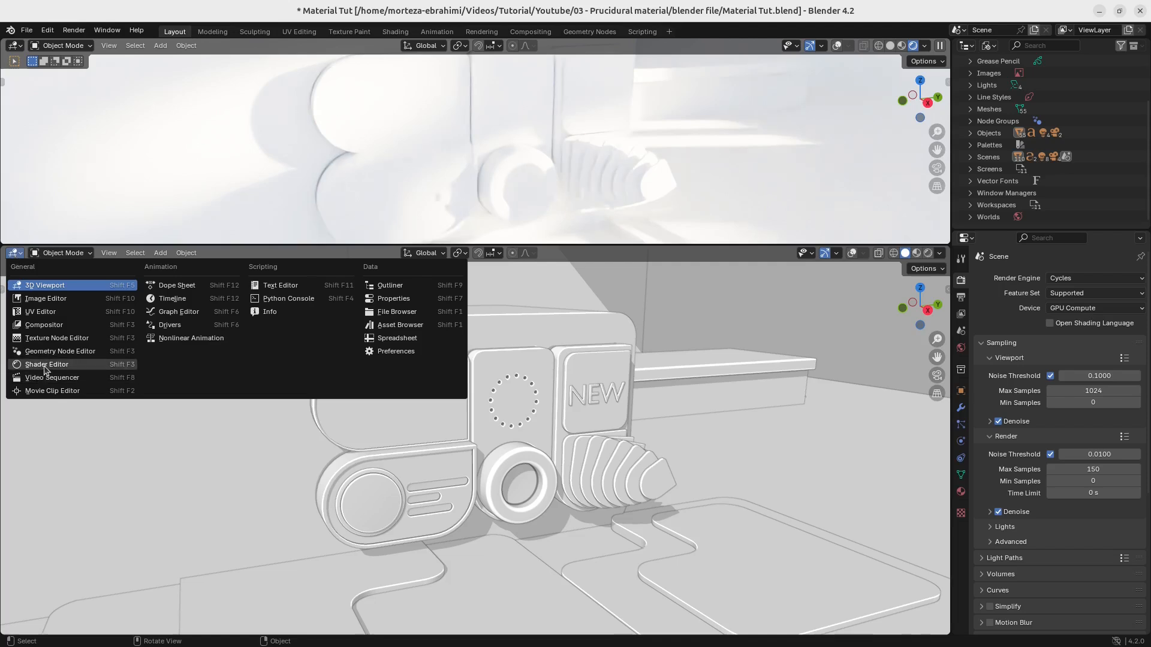
{"action": "left_click", "coordinate": [42, 365]}
{"action": "key", "text": "n"}
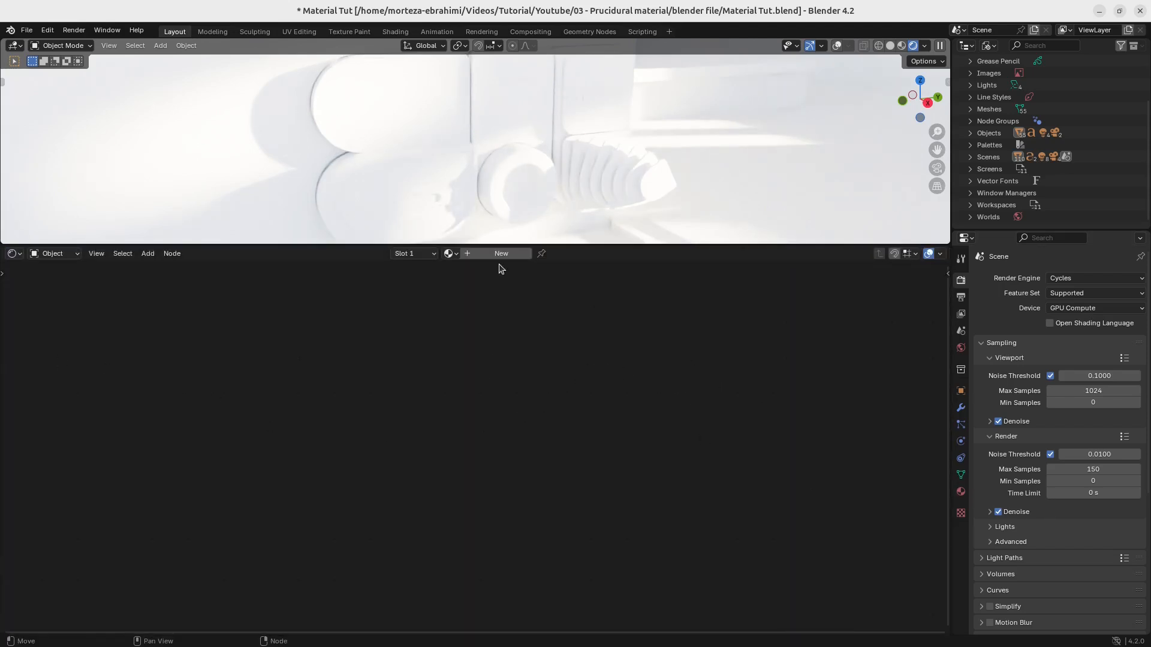
Create a new material on the ring object and name it 01.
{"action": "left_click", "coordinate": [962, 492]}
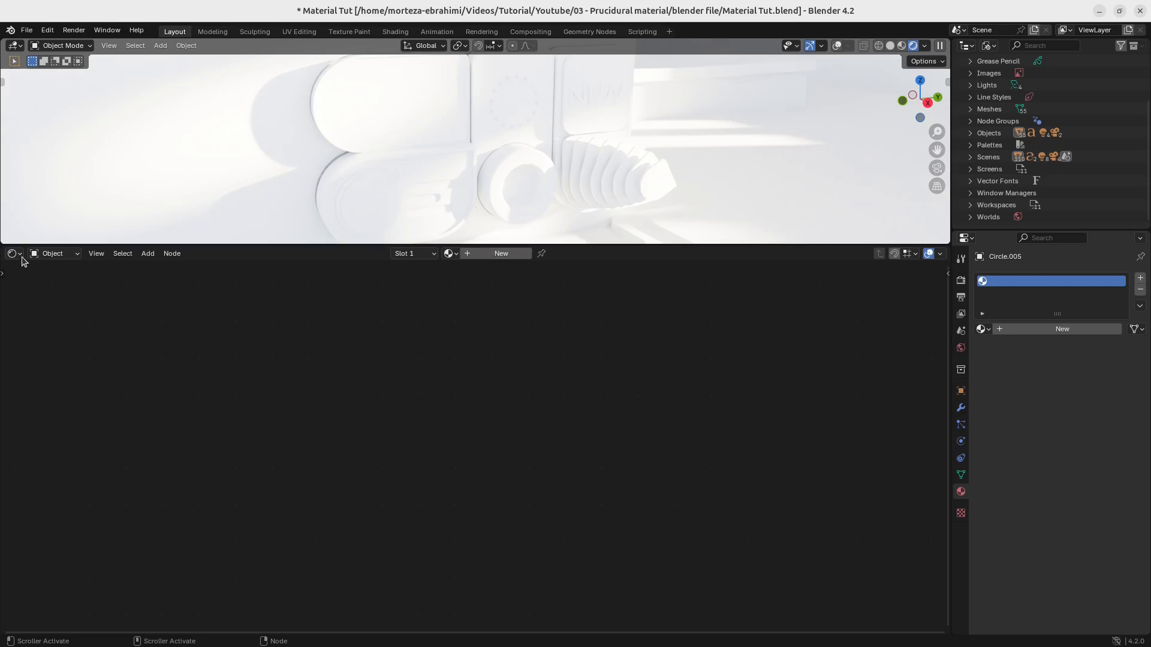
{"action": "left_click", "coordinate": [503, 254]}
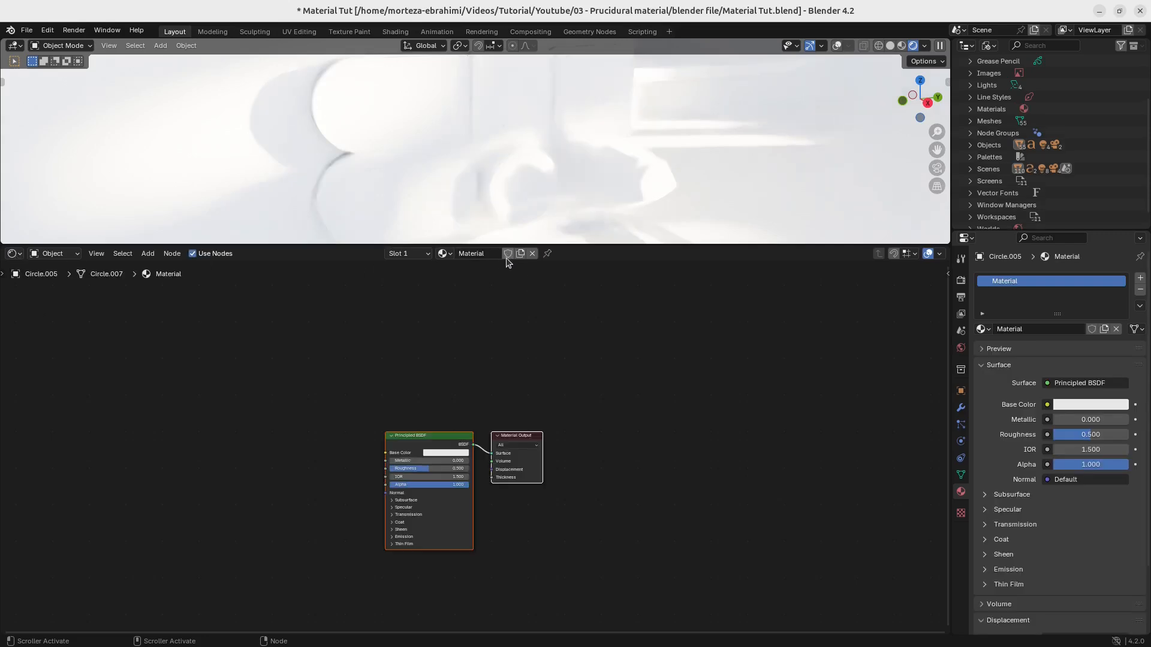
{"action": "left_click", "coordinate": [490, 254]}
{"action": "type", "text": "01"}
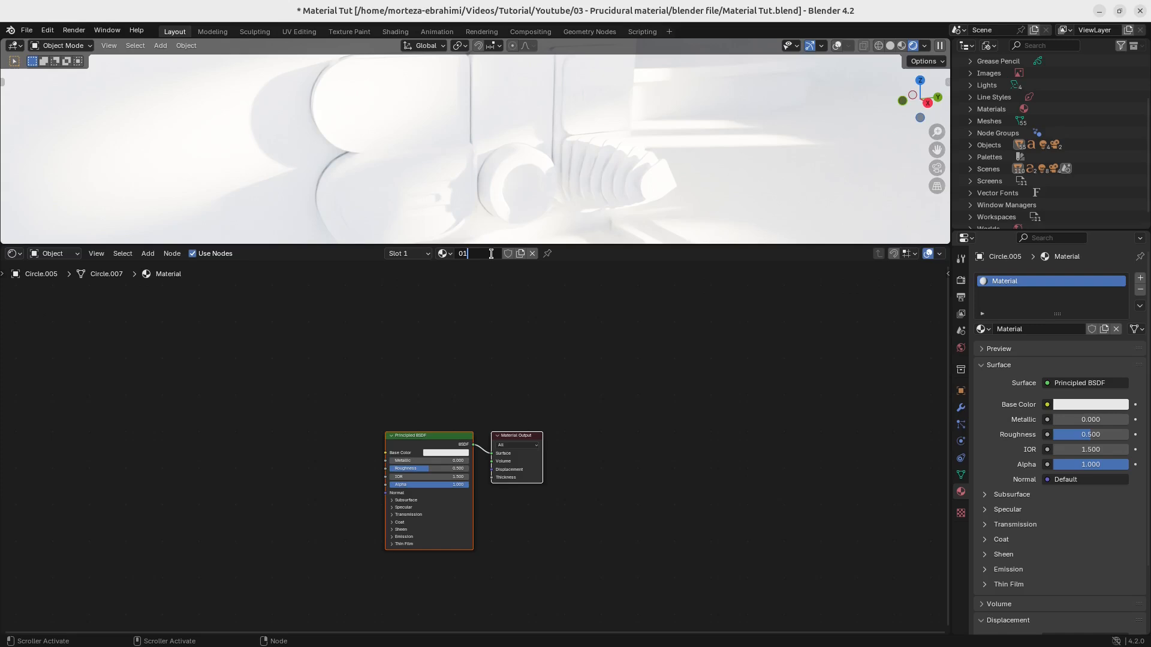
{"action": "key", "text": "Return"}
Set the Principled BSDF base color of material 01 to red.
{"action": "middle_click_drag", "start_coordinate": [457, 419], "coordinate": [408, 346], "text": "ctrl"}
{"action": "scroll", "coordinate": [411, 404], "scroll_direction": "up", "scroll_amount": 1}
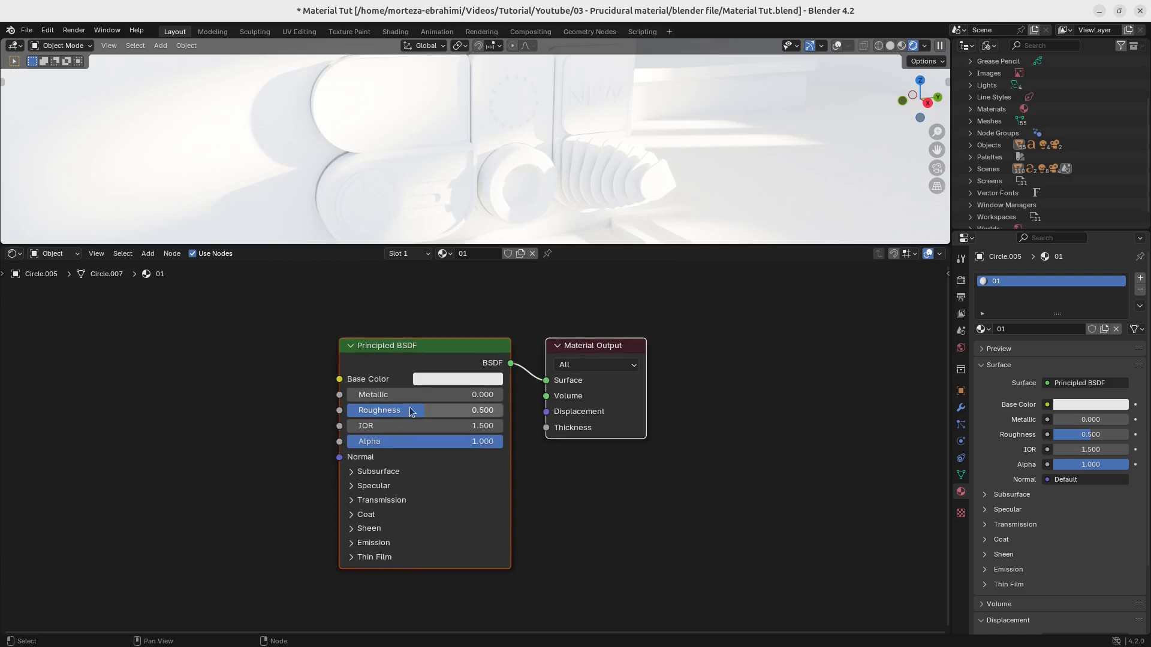
{"action": "left_click", "coordinate": [441, 382]}
{"action": "left_click_drag", "start_coordinate": [456, 254], "coordinate": [483, 261]}
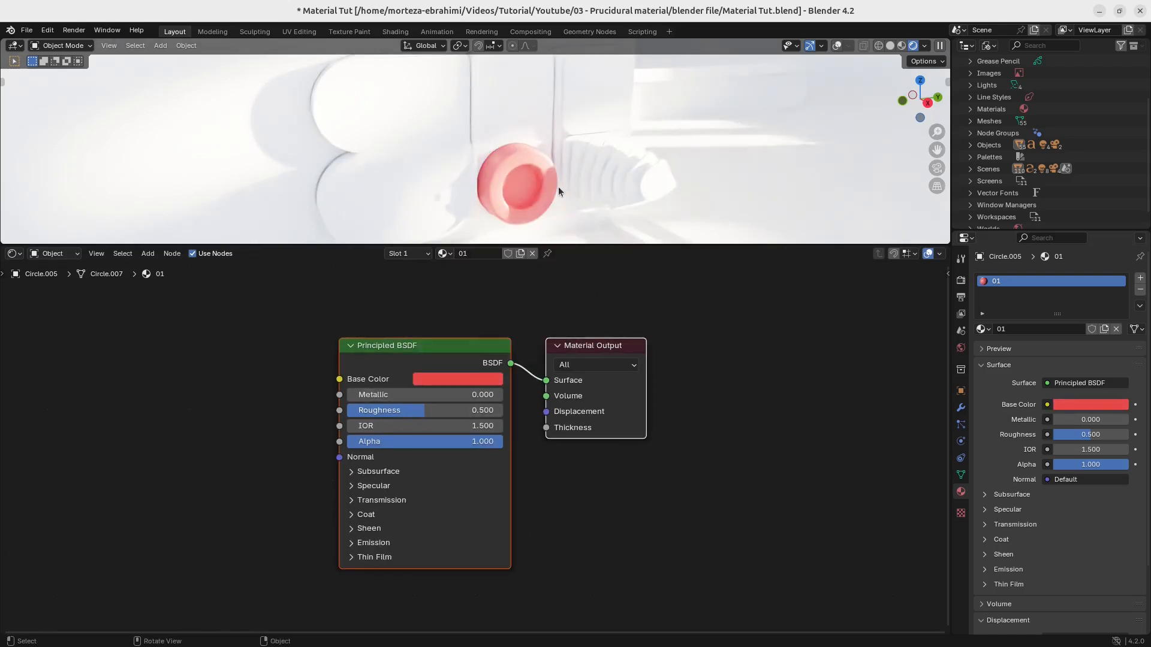
{"action": "left_click_drag", "start_coordinate": [474, 350], "coordinate": [613, 379]}
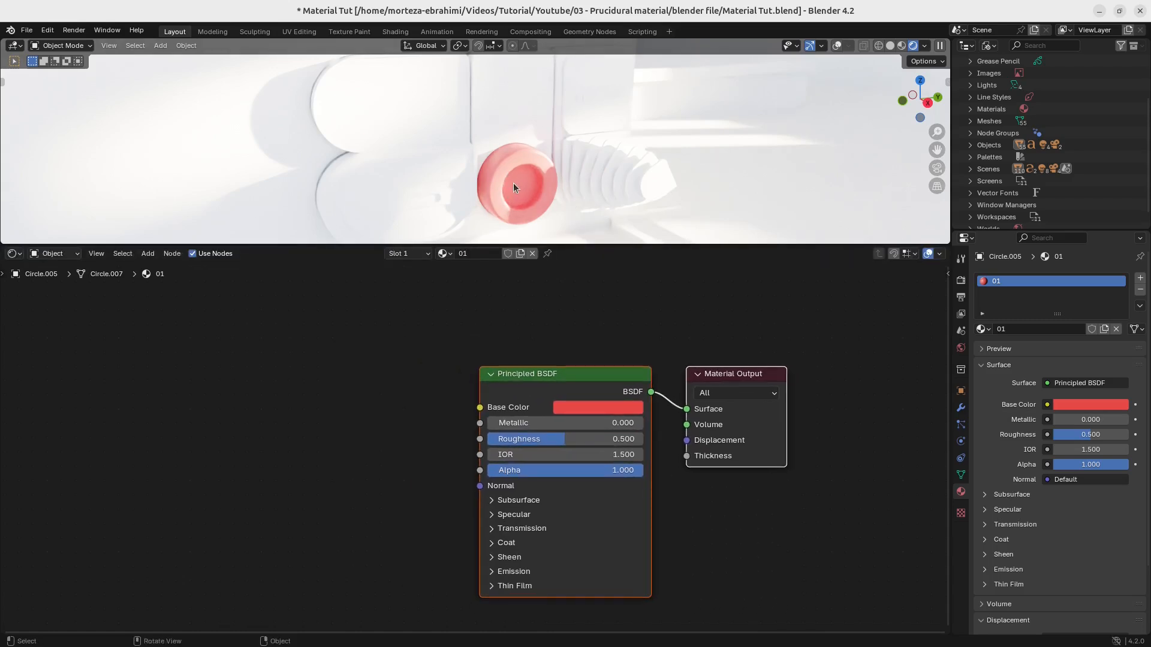
Make the ring a glossy pale-yellow metal with Metallic 1.000 and Roughness 0.000.
{"action": "left_click_drag", "start_coordinate": [557, 423], "coordinate": [714, 423]}
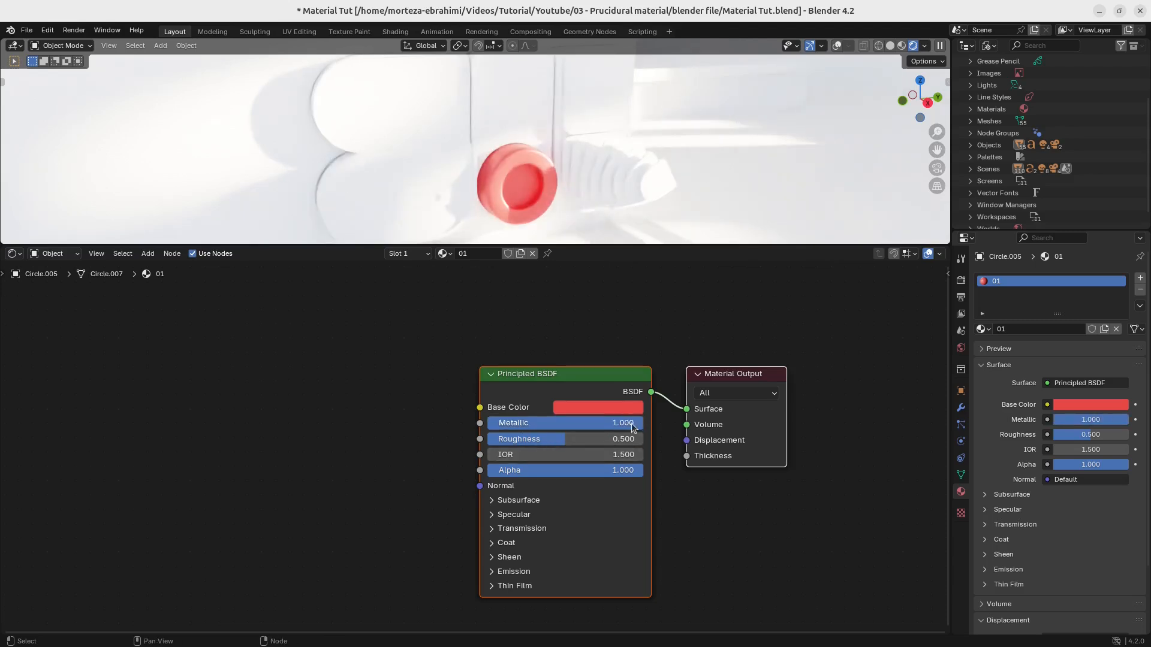
{"action": "left_click", "coordinate": [585, 412]}
{"action": "mouse_move", "coordinate": [696, 192]}
{"action": "left_mouse_down"}
{"action": "mouse_move", "coordinate": [696, 263]}
{"action": "mouse_move", "coordinate": [696, 202]}
{"action": "left_mouse_up"}
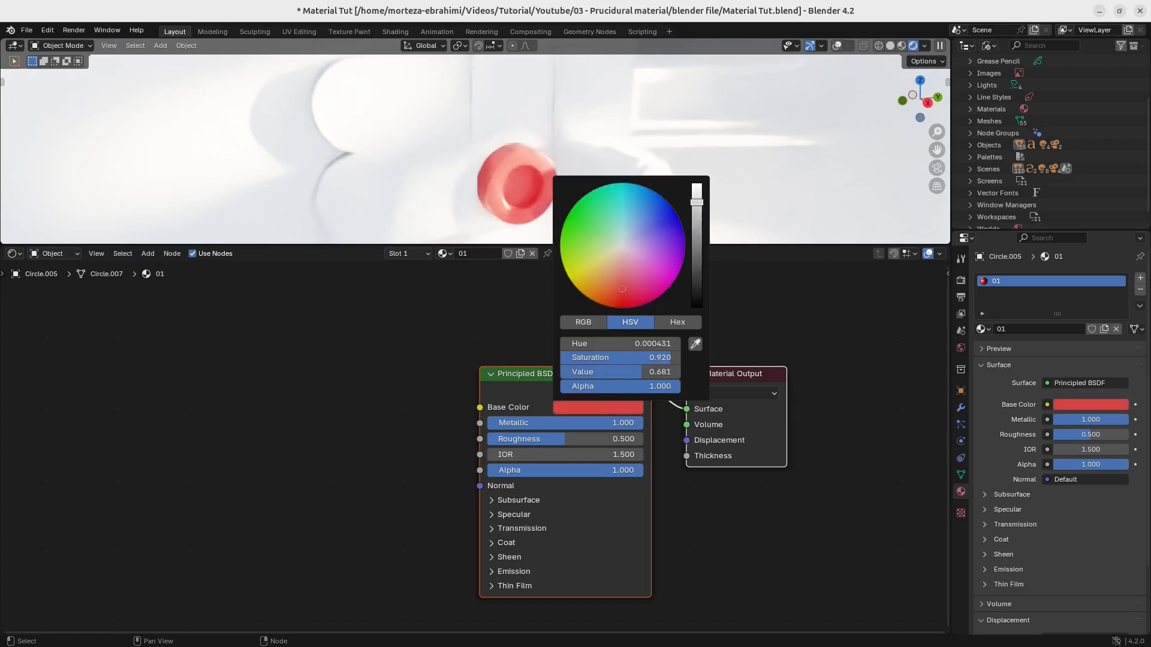
{"action": "left_click", "coordinate": [596, 262]}
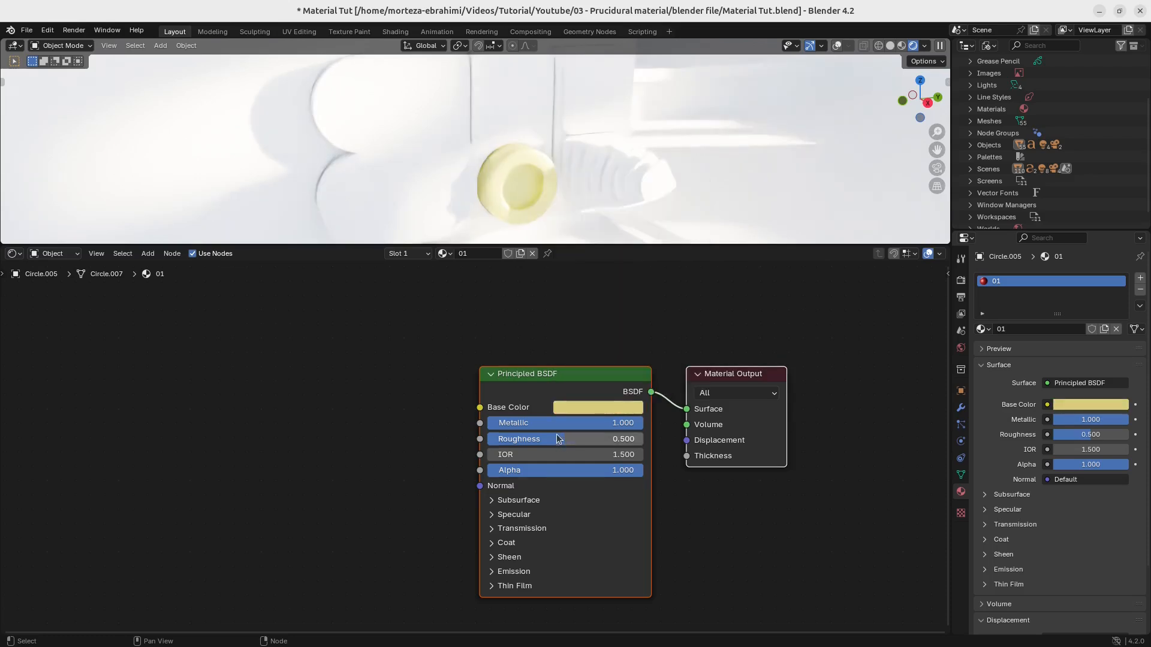
{"action": "left_click_drag", "start_coordinate": [560, 438], "coordinate": [522, 439]}
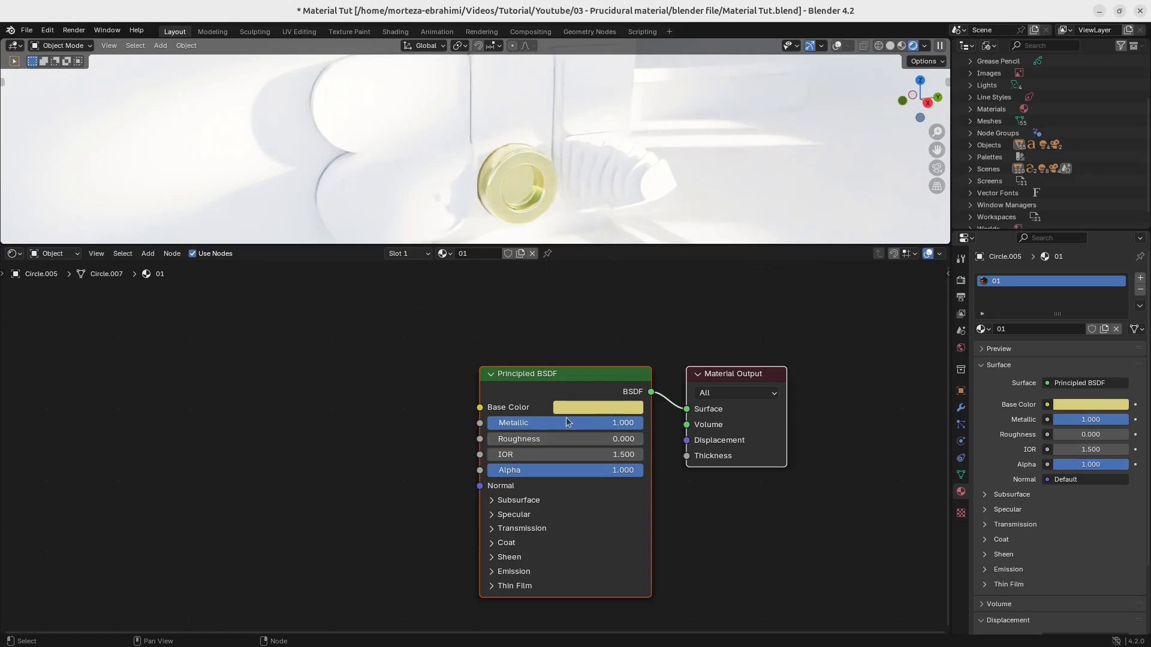
Deepen the yellow base color and make the material non-metallic with Metallic 0.000 and Roughness 0.764.
{"action": "left_click", "coordinate": [598, 407]}
{"action": "left_click_drag", "start_coordinate": [597, 257], "coordinate": [592, 268]}
{"action": "mouse_move", "coordinate": [695, 204]}
{"action": "left_mouse_down"}
{"action": "mouse_move", "coordinate": [696, 189]}
{"action": "mouse_move", "coordinate": [696, 199]}
{"action": "left_mouse_up"}
{"action": "mouse_move", "coordinate": [616, 422]}
{"action": "left_mouse_down"}
{"action": "mouse_move", "coordinate": [458, 422]}
{"action": "mouse_move", "coordinate": [614, 439]}
{"action": "left_mouse_up"}
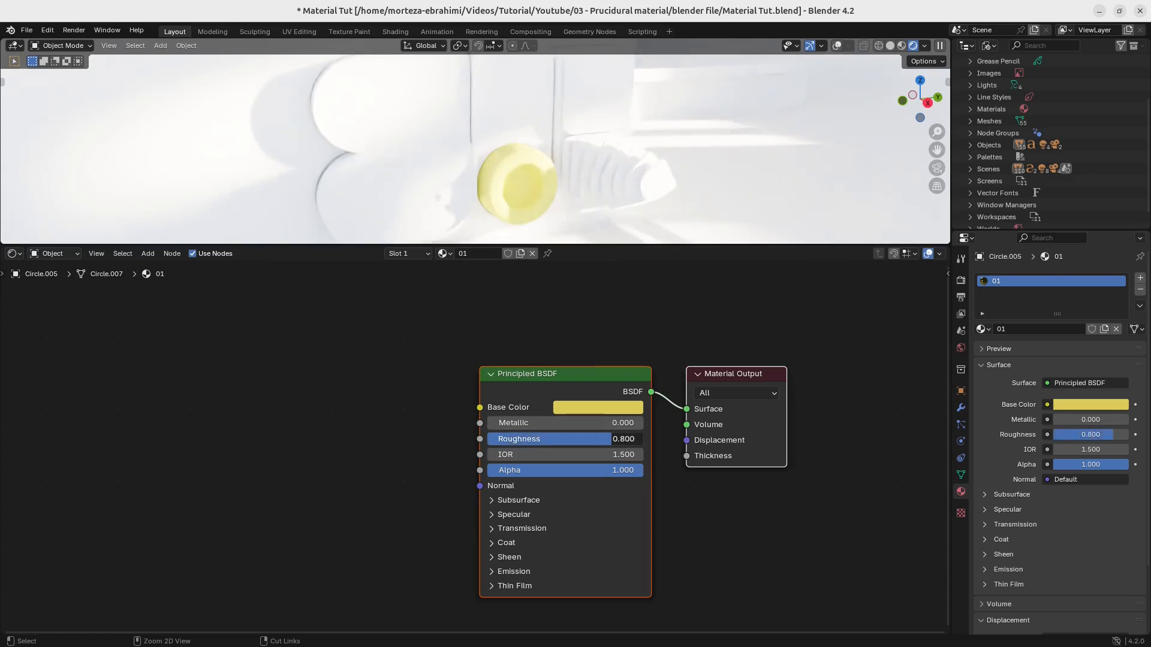
{"action": "left_click_drag", "start_coordinate": [614, 439], "coordinate": [609, 441]}
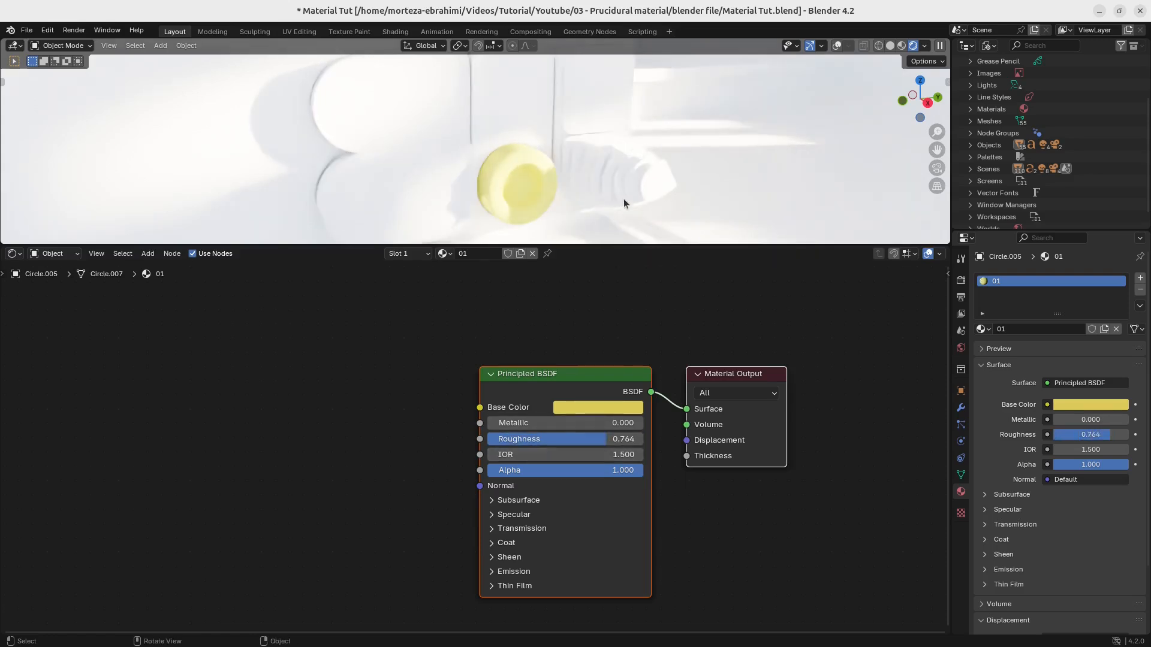
Make the ring's material transmissive with Transmission Weight 1.000, Roughness 0.300 and IOR 1.240.
{"action": "middle_click_drag", "start_coordinate": [550, 494], "coordinate": [557, 451]}
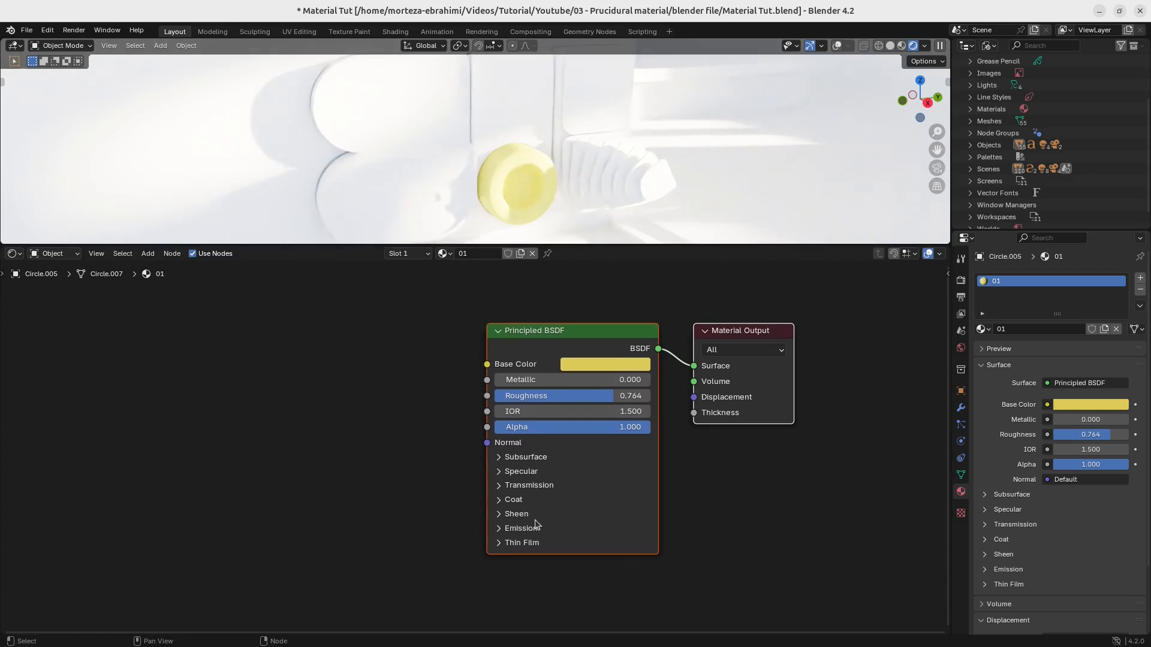
{"action": "left_click", "coordinate": [500, 490]}
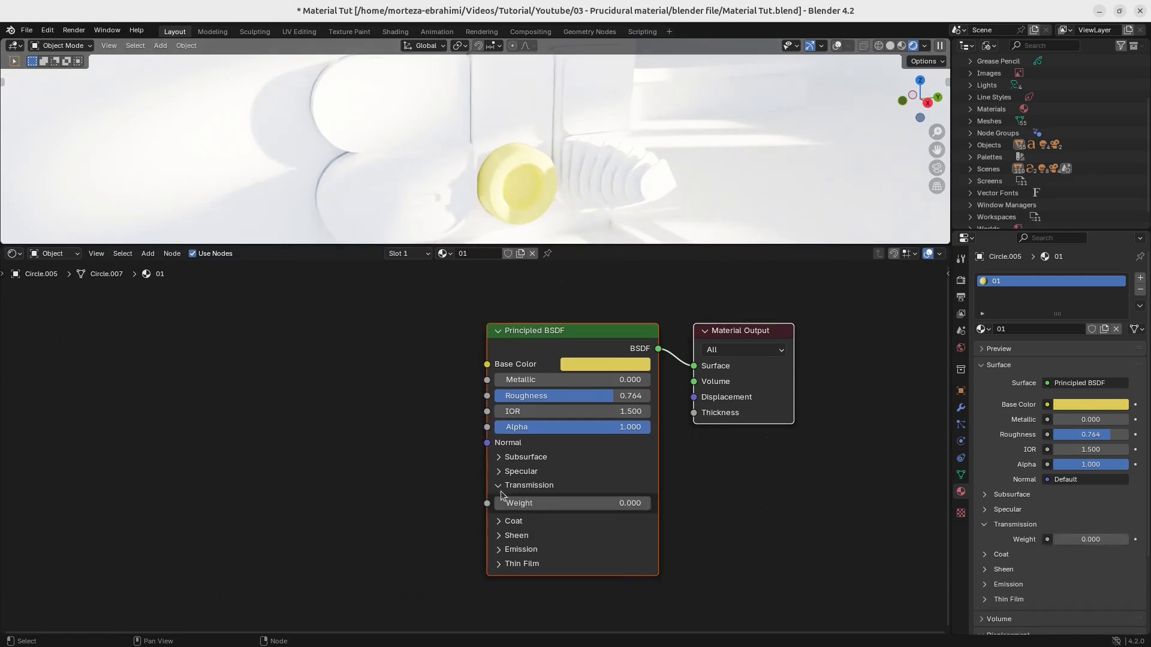
{"action": "left_click_drag", "start_coordinate": [527, 503], "coordinate": [660, 504]}
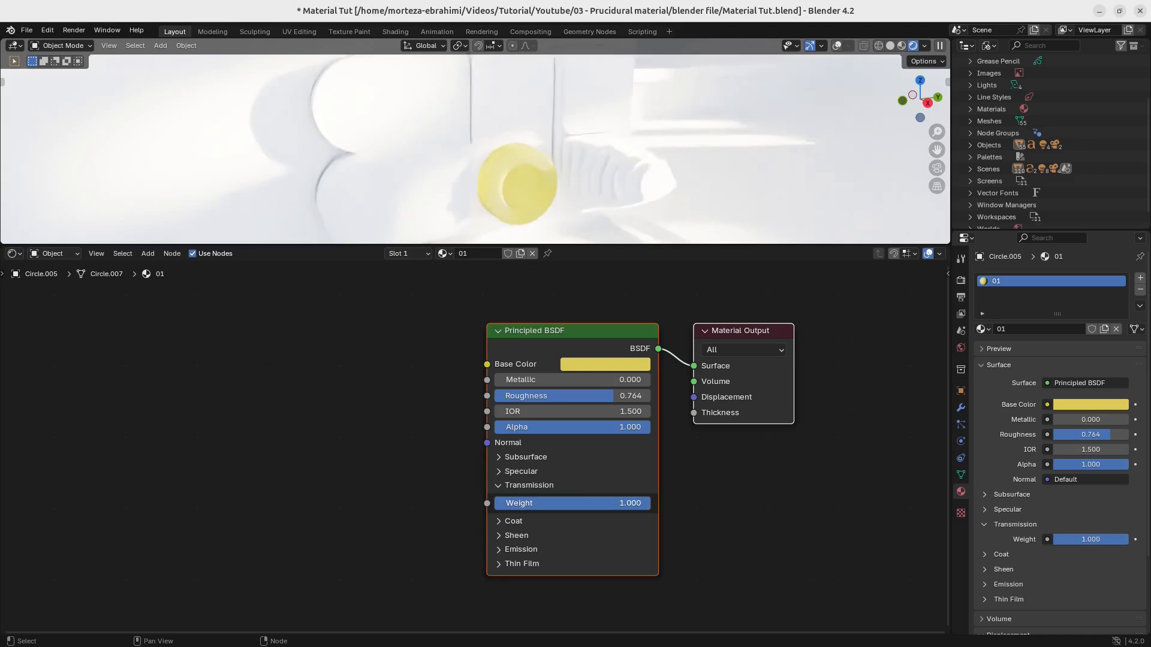
{"action": "left_click_drag", "start_coordinate": [599, 396], "coordinate": [574, 395]}
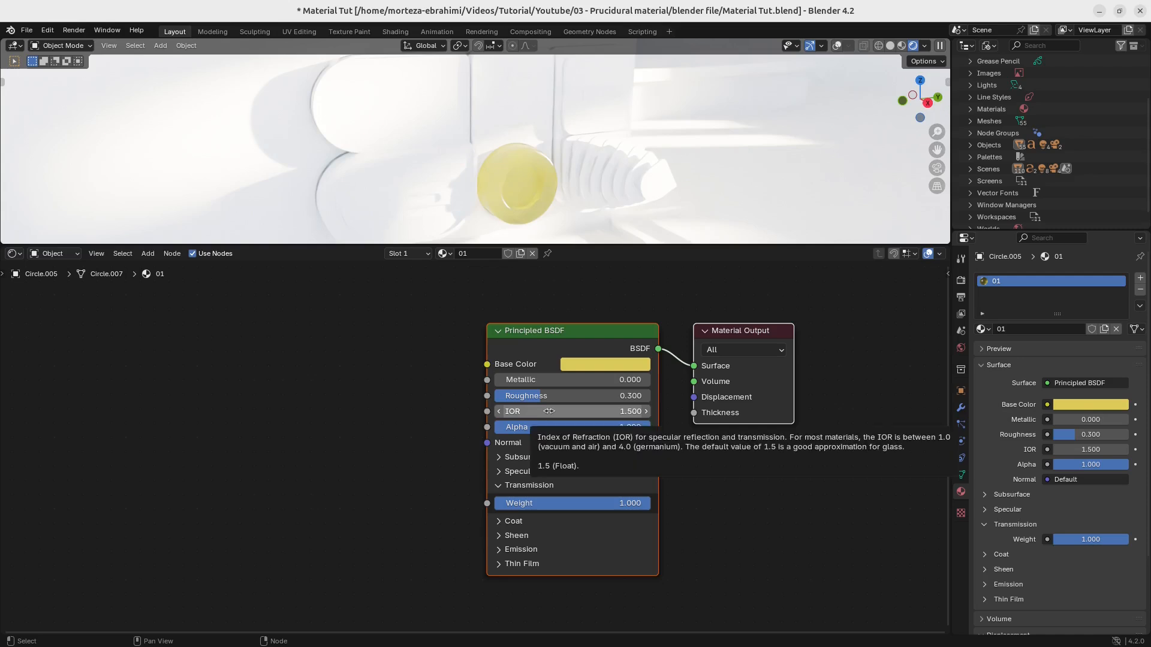
{"action": "left_click_drag", "start_coordinate": [549, 412], "coordinate": [534, 411]}
Try Roughness 0.800 with IOR 2.570 and Roughness 0.500 with IOR 1.560 on the ring's material, and undo these changes.
{"action": "scroll", "coordinate": [534, 211], "scroll_direction": "up", "scroll_amount": 3}
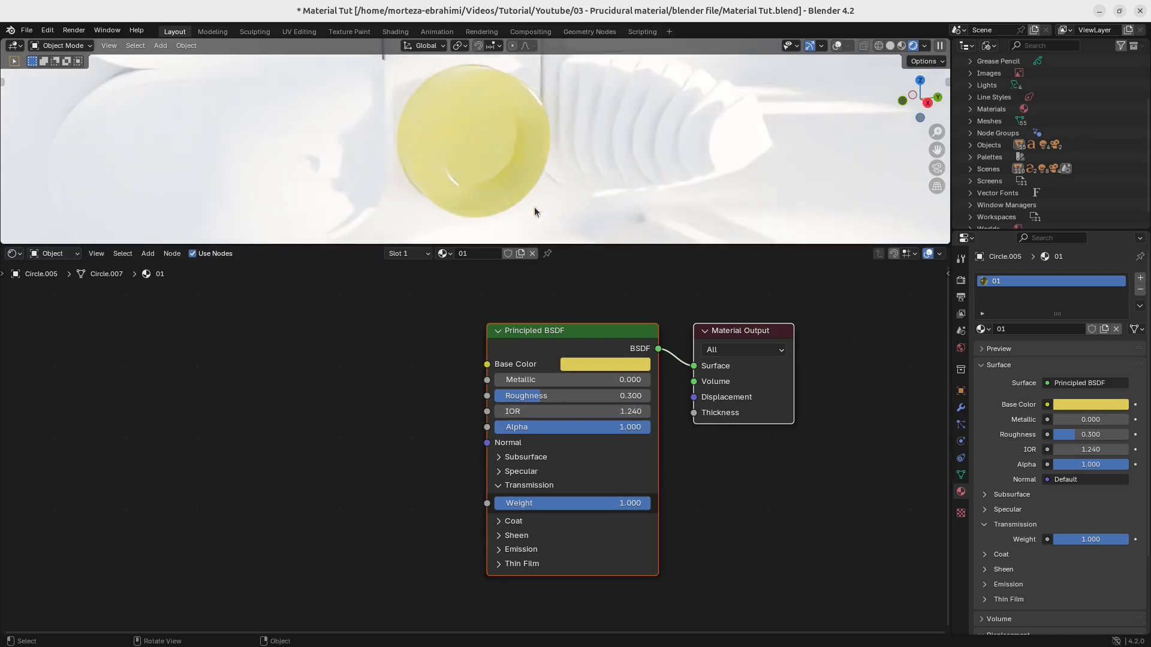
{"action": "scroll", "coordinate": [543, 157], "scroll_direction": "up", "scroll_amount": 5}
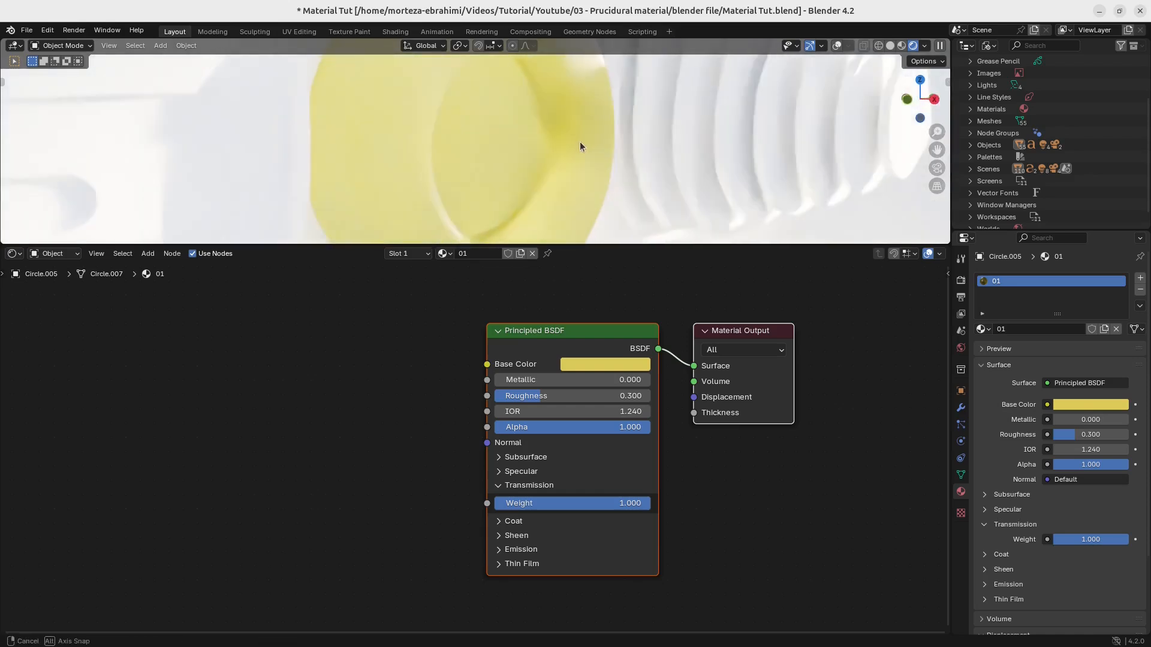
{"action": "left_click_drag", "start_coordinate": [549, 395], "coordinate": [611, 411], "text": "ctrl"}
{"action": "mouse_move", "coordinate": [501, 174]}
{"action": "middle_mouse_down"}
{"action": "mouse_move", "coordinate": [454, 184]}
{"action": "mouse_move", "coordinate": [476, 174]}
{"action": "mouse_move", "coordinate": [457, 189]}
{"action": "mouse_move", "coordinate": [474, 181]}
{"action": "mouse_move", "coordinate": [475, 214]}
{"action": "mouse_move", "coordinate": [498, 160]}
{"action": "middle_mouse_up"}
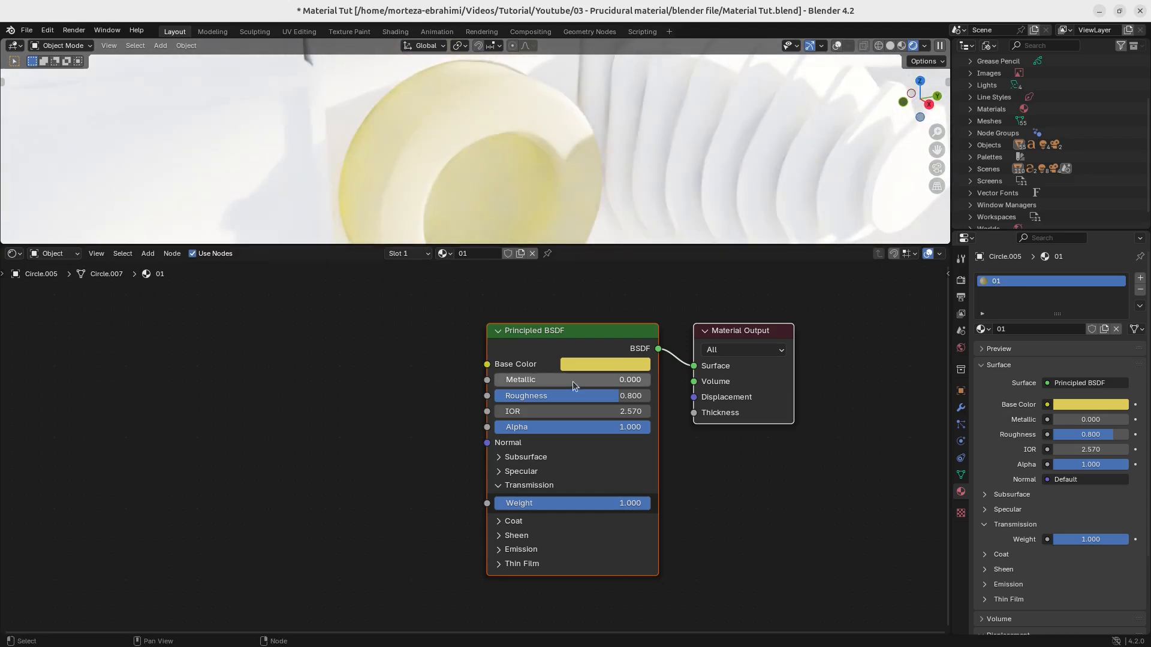
{"action": "left_click_drag", "start_coordinate": [578, 397], "coordinate": [511, 411]}
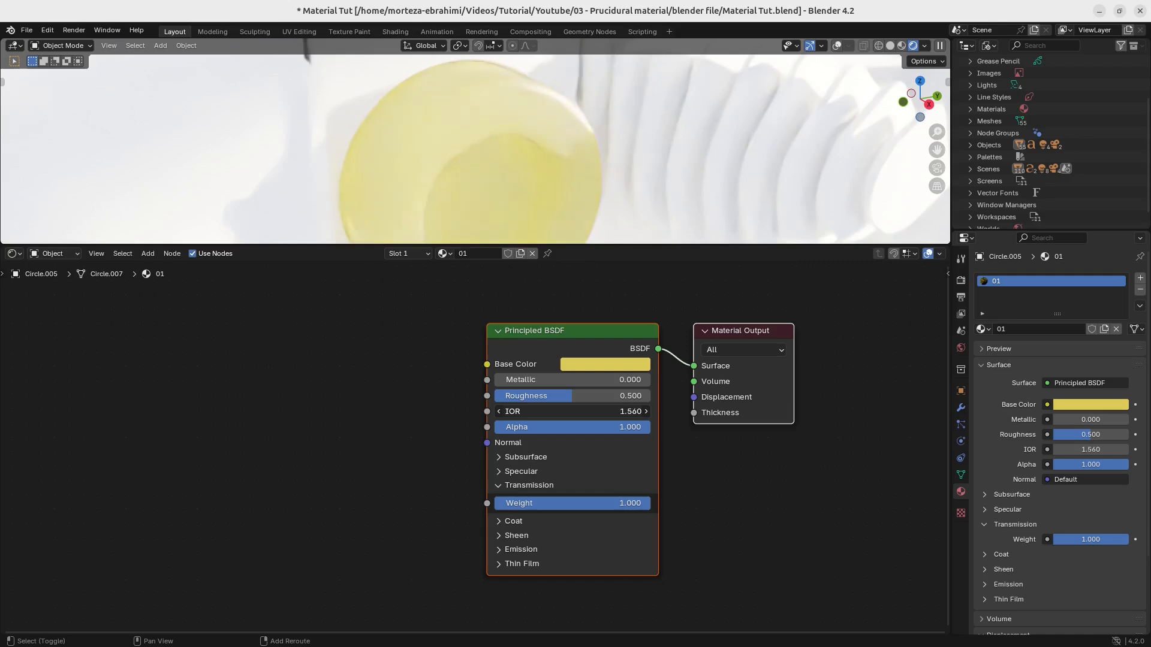
{"action": "left_click", "coordinate": [575, 408]}
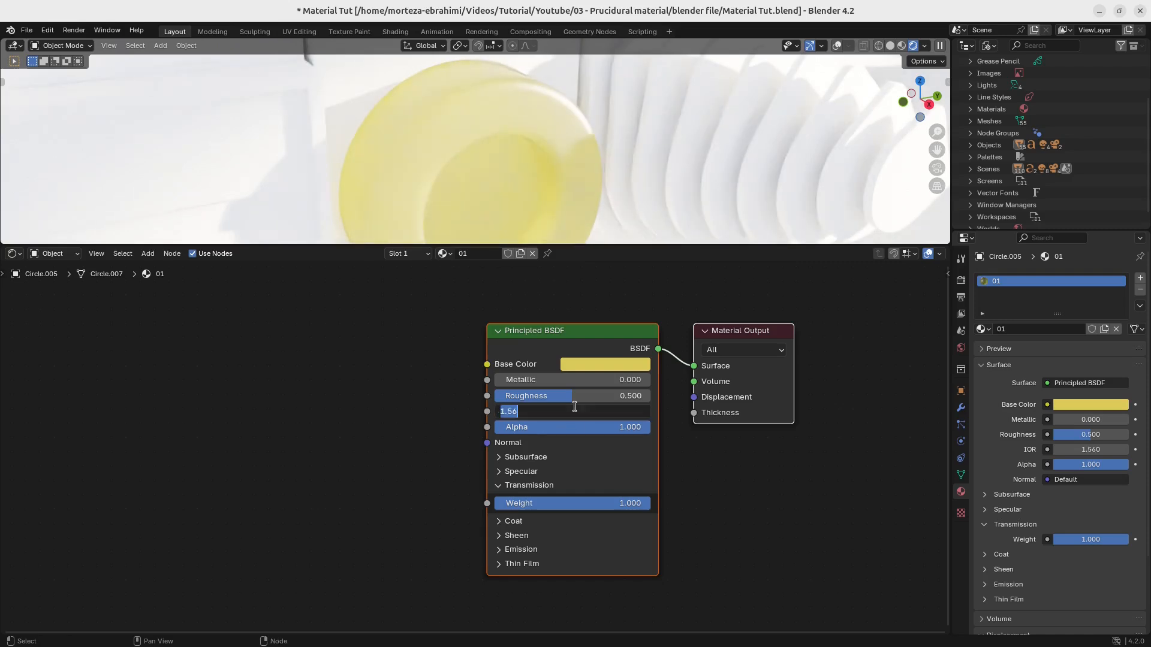
{"action": "key", "text": "Return"}
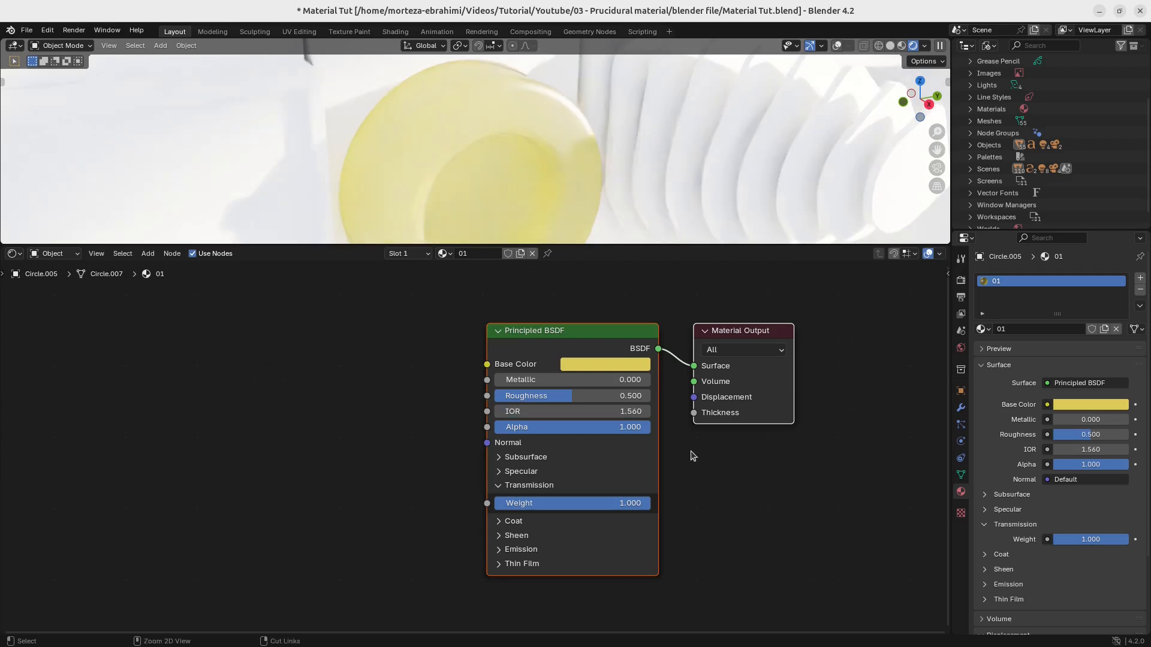
{"action": "key", "text": "ctrl+z"}
{"action": "key", "text": "ctrl+z"}
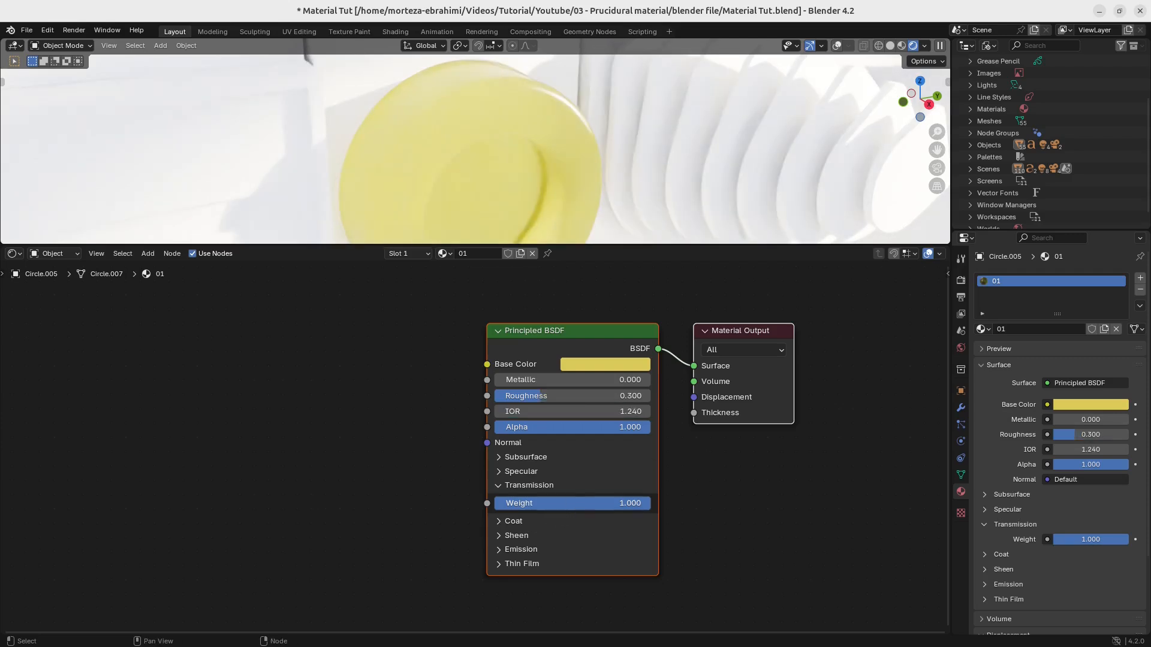
Collapse the Transmission settings and set the Subsurface Weight of the ring's material to 1.000.
{"action": "left_click", "coordinate": [524, 485]}
{"action": "left_click", "coordinate": [502, 459]}
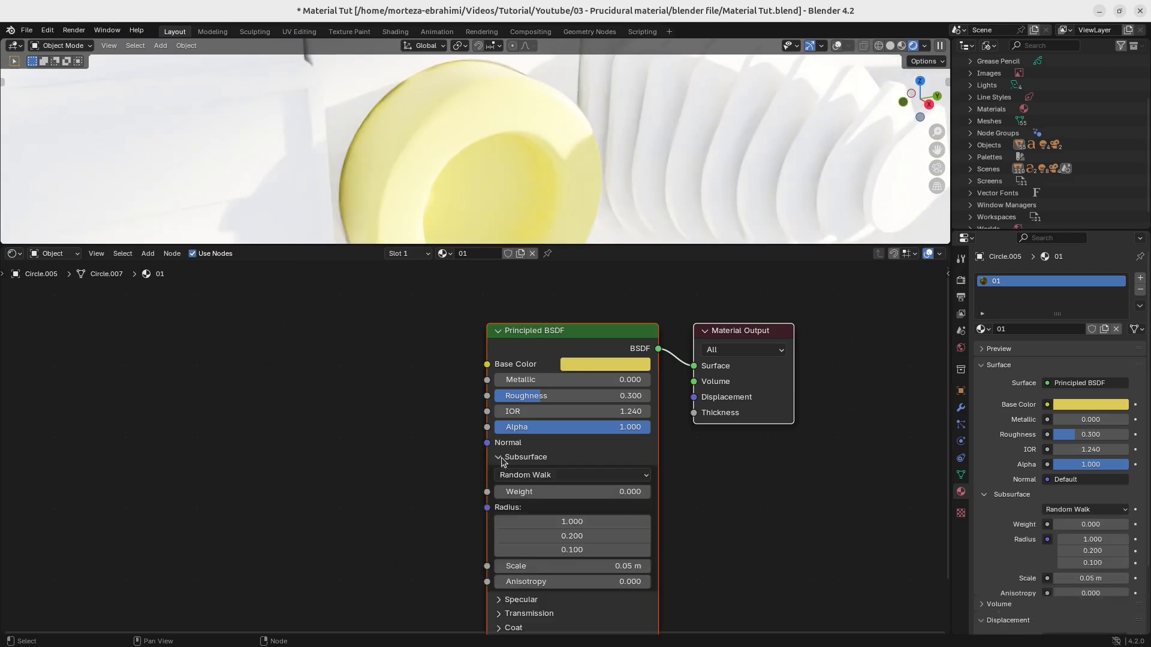
{"action": "left_click_drag", "start_coordinate": [520, 492], "coordinate": [677, 492]}
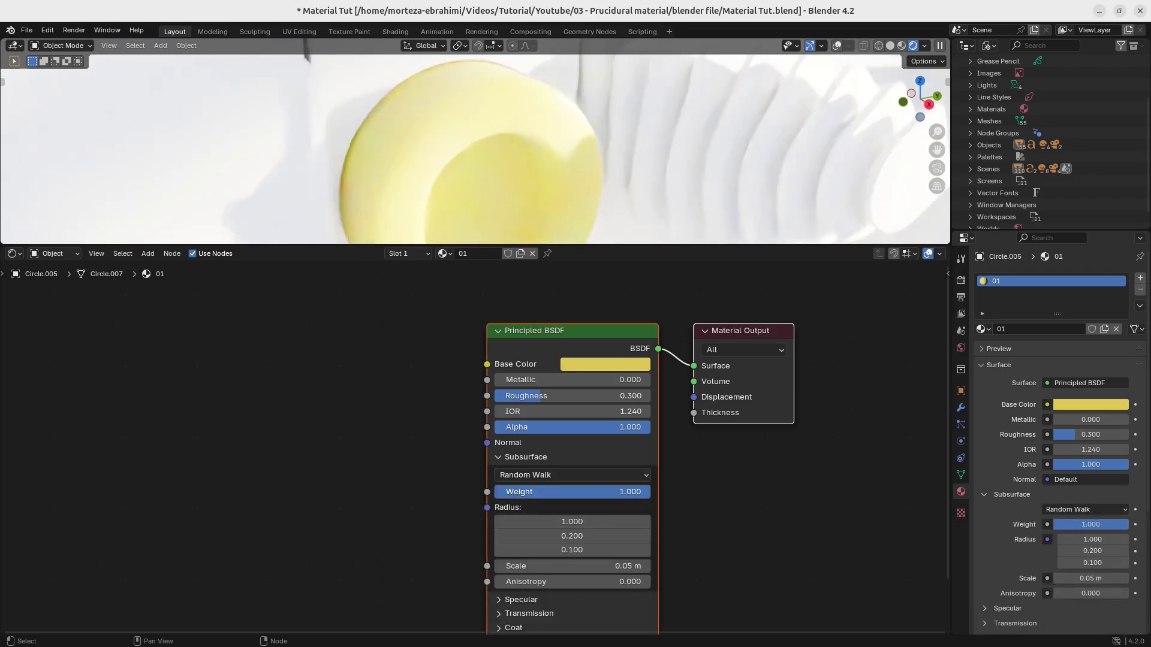
Try a Transmission Weight of 0.400 with Roughness 0.759 on the ring's material.
{"action": "scroll", "coordinate": [608, 612], "scroll_direction": "down", "scroll_amount": 3}
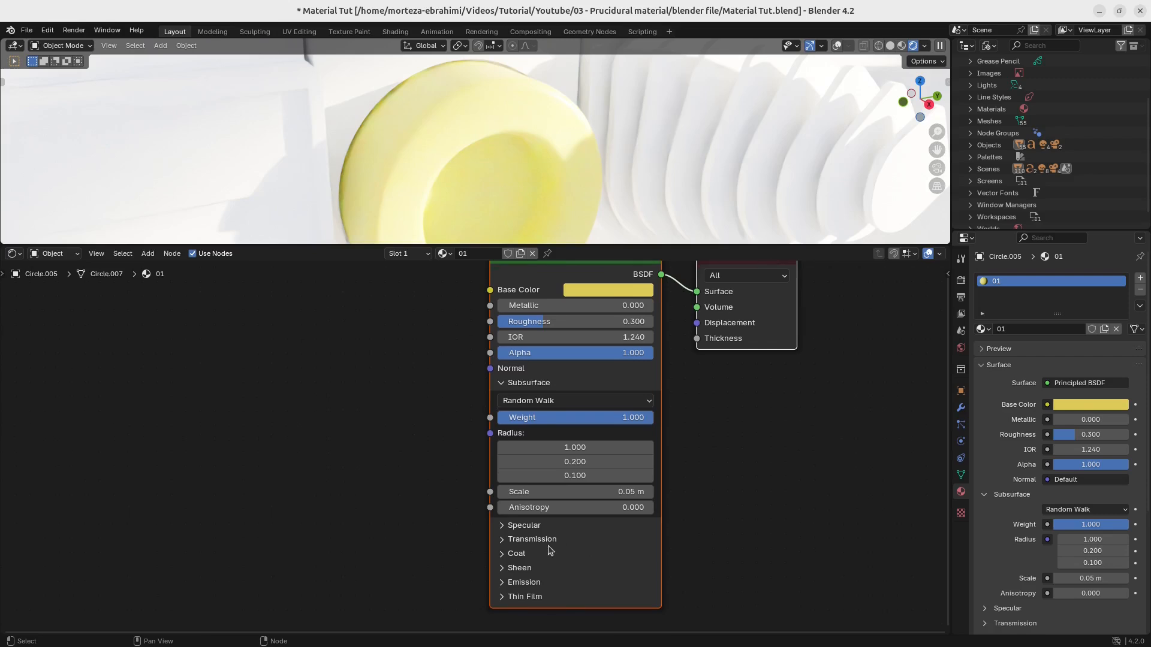
{"action": "left_click", "coordinate": [499, 540]}
{"action": "left_click_drag", "start_coordinate": [515, 557], "coordinate": [562, 558], "text": "ctrl"}
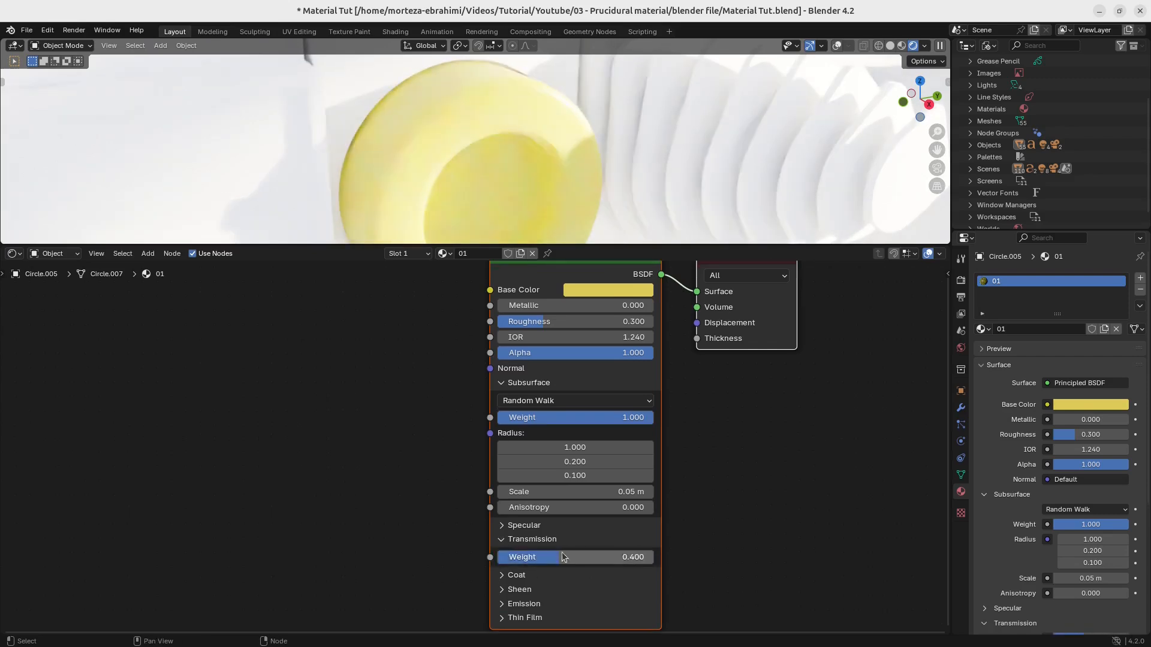
{"action": "middle_click_drag", "start_coordinate": [553, 476], "coordinate": [548, 523]}
{"action": "left_click_drag", "start_coordinate": [541, 368], "coordinate": [612, 368]}
{"action": "middle_click_drag", "start_coordinate": [535, 146], "coordinate": [461, 185]}
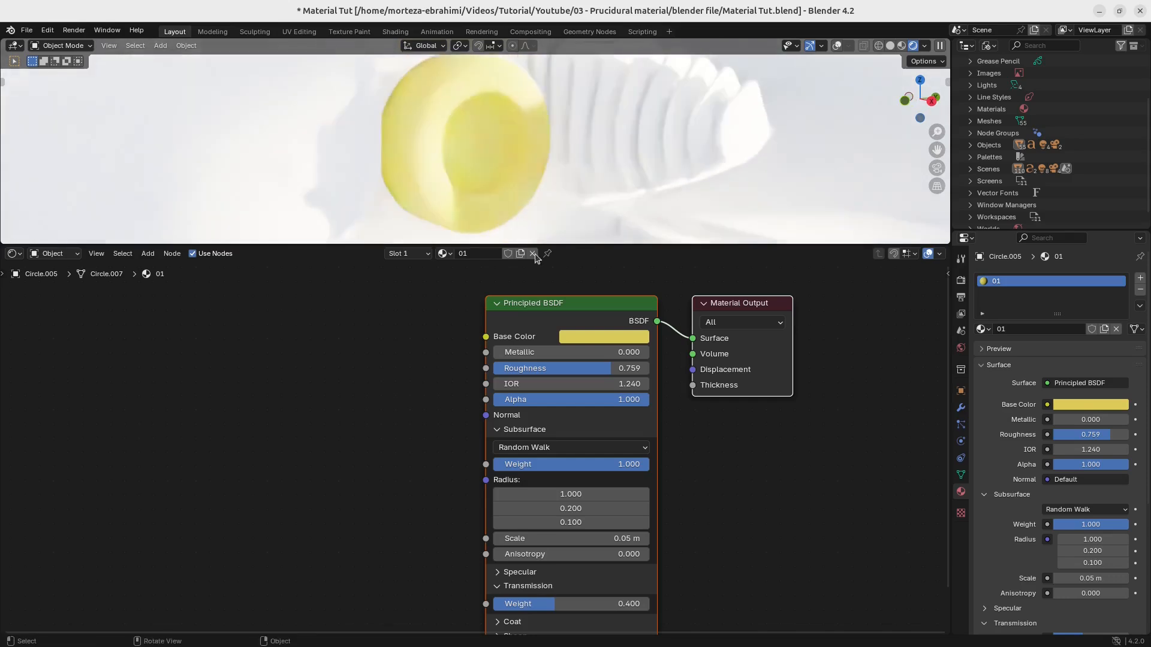
Set the ring material's Transmission Weight to 0.000 and Roughness to 0.800, with the Subsurface and Transmission sections collapsed.
{"action": "left_click_drag", "start_coordinate": [556, 607], "coordinate": [504, 607]}
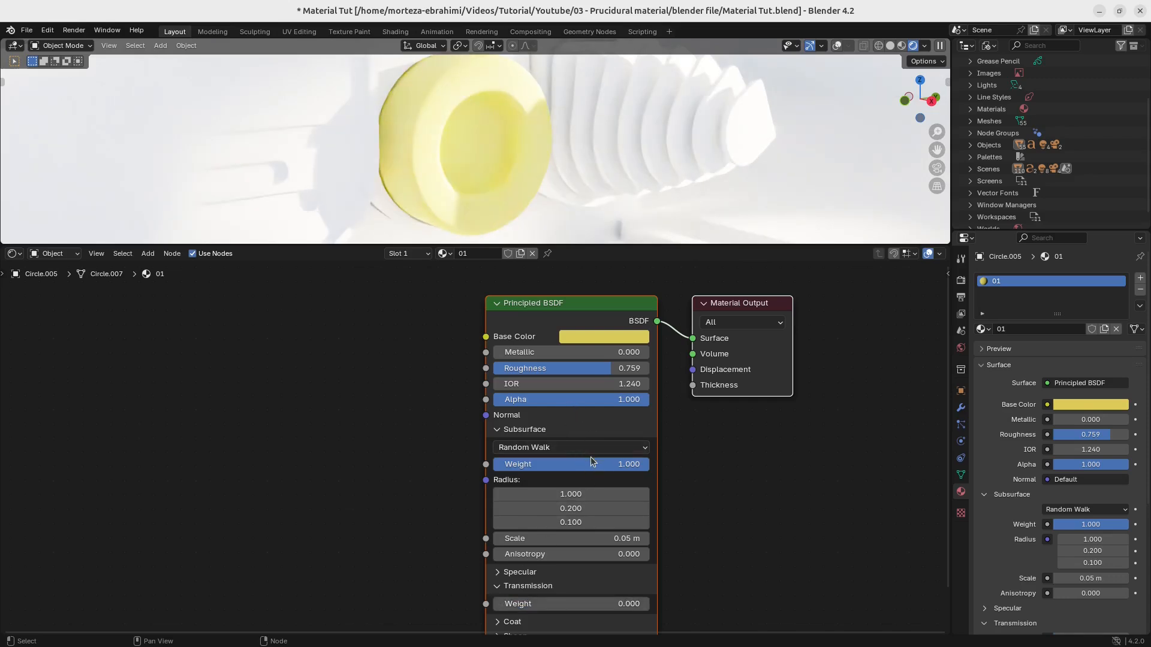
{"action": "left_click", "coordinate": [497, 429]}
{"action": "left_click", "coordinate": [495, 461]}
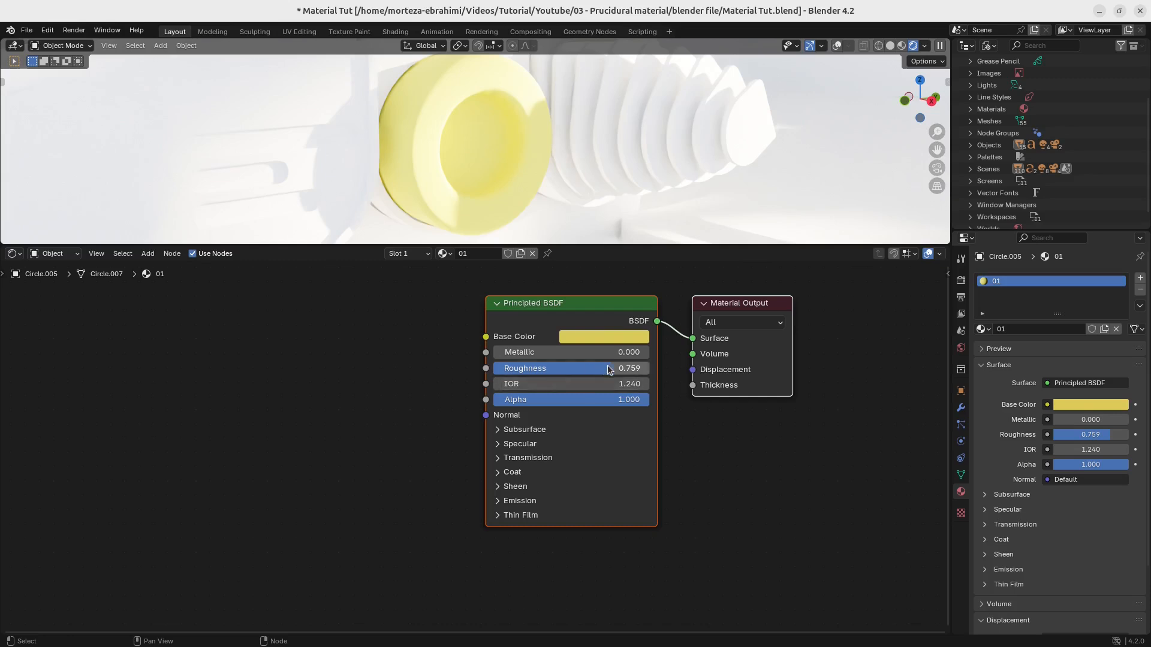
{"action": "mouse_move", "coordinate": [618, 369]}
{"action": "left_mouse_down", "text": "ctrl"}
{"action": "mouse_move", "coordinate": [641, 370]}
{"action": "mouse_move", "coordinate": [626, 369]}
{"action": "left_mouse_up", "text": "ctrl"}
Select the large floor plane together with the ring, using wireframe shading, and link the ring's material 01 to the plane.
{"action": "scroll", "coordinate": [465, 367], "scroll_direction": "down", "scroll_amount": 4}
{"action": "mouse_move", "coordinate": [464, 366]}
{"action": "middle_mouse_down"}
{"action": "mouse_move", "coordinate": [465, 390]}
{"action": "mouse_move", "coordinate": [467, 367]}
{"action": "middle_mouse_up"}
{"action": "middle_click_drag", "start_coordinate": [433, 481], "coordinate": [463, 433]}
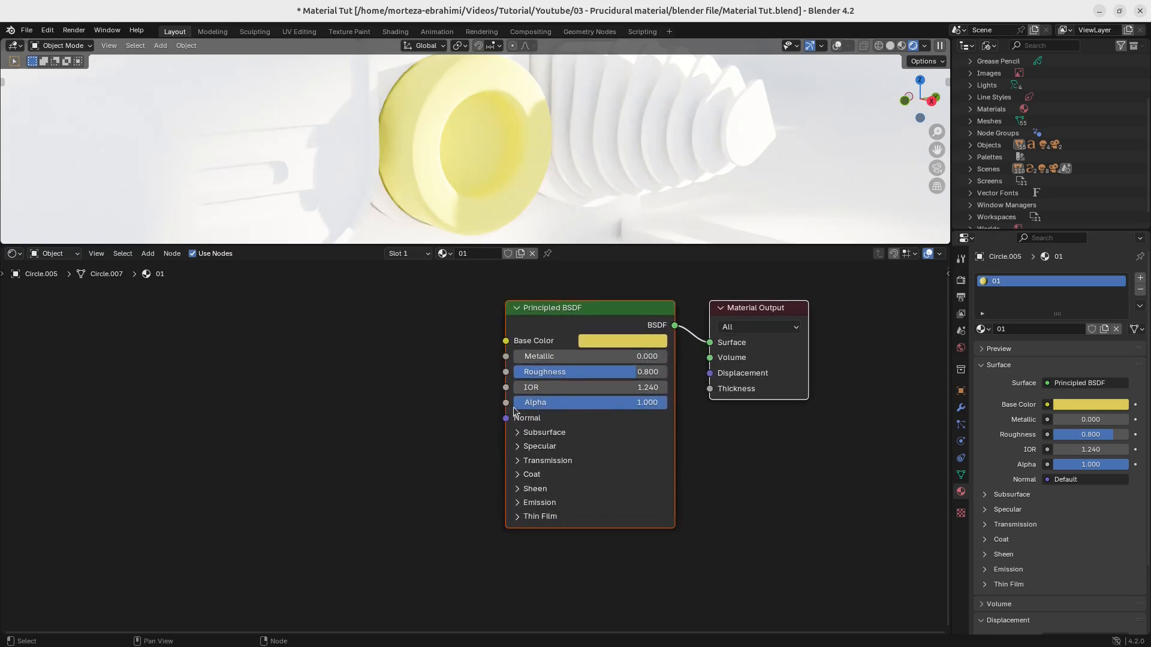
{"action": "scroll", "coordinate": [635, 203], "scroll_direction": "down", "scroll_amount": 4}
{"action": "middle_click_drag", "start_coordinate": [586, 213], "coordinate": [596, 179], "text": "shift"}
{"action": "left_click", "coordinate": [511, 199]}
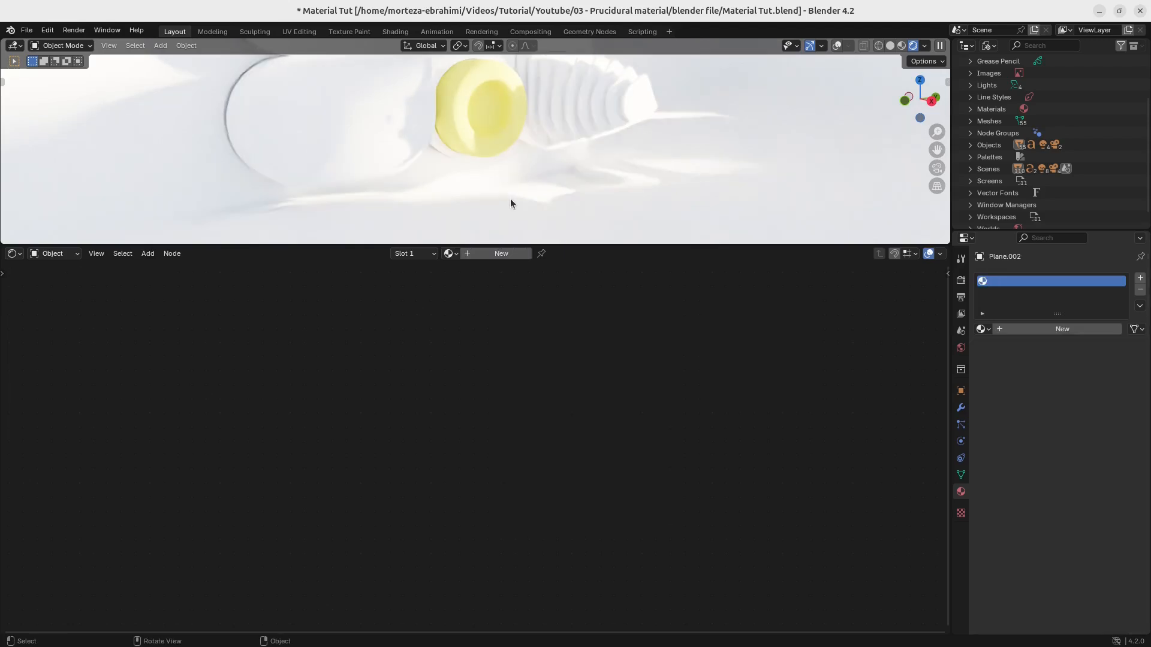
{"action": "middle_click_drag", "start_coordinate": [506, 211], "coordinate": [477, 124], "text": "shift"}
{"action": "left_click", "coordinate": [484, 108]}
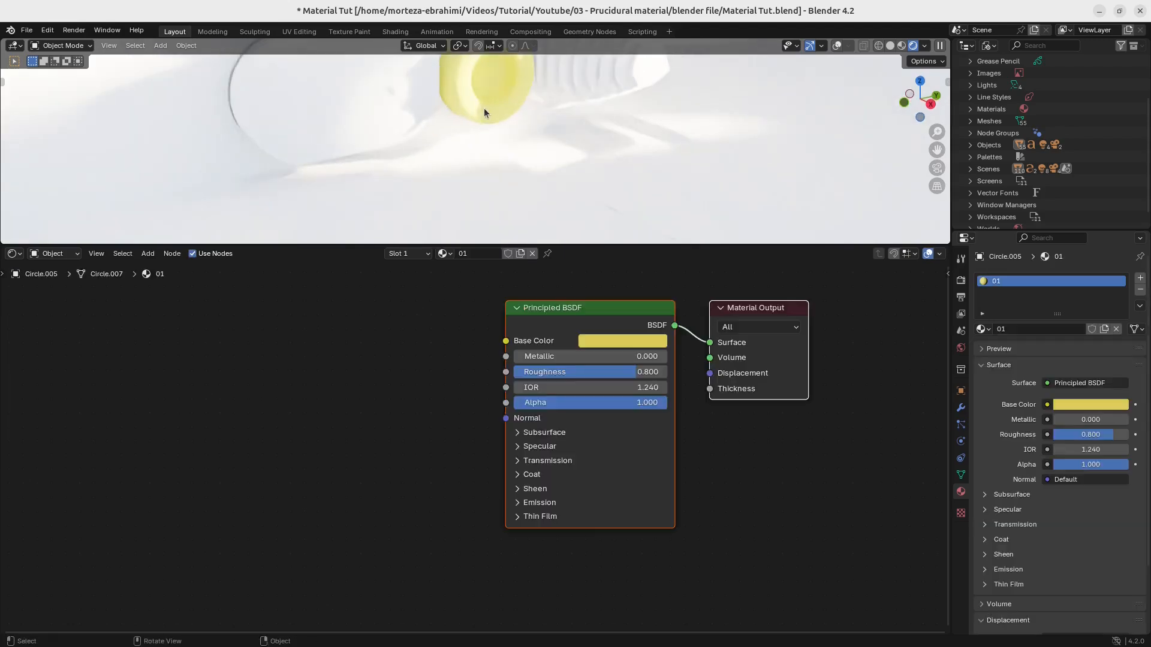
{"action": "key", "text": "ctrl+l"}
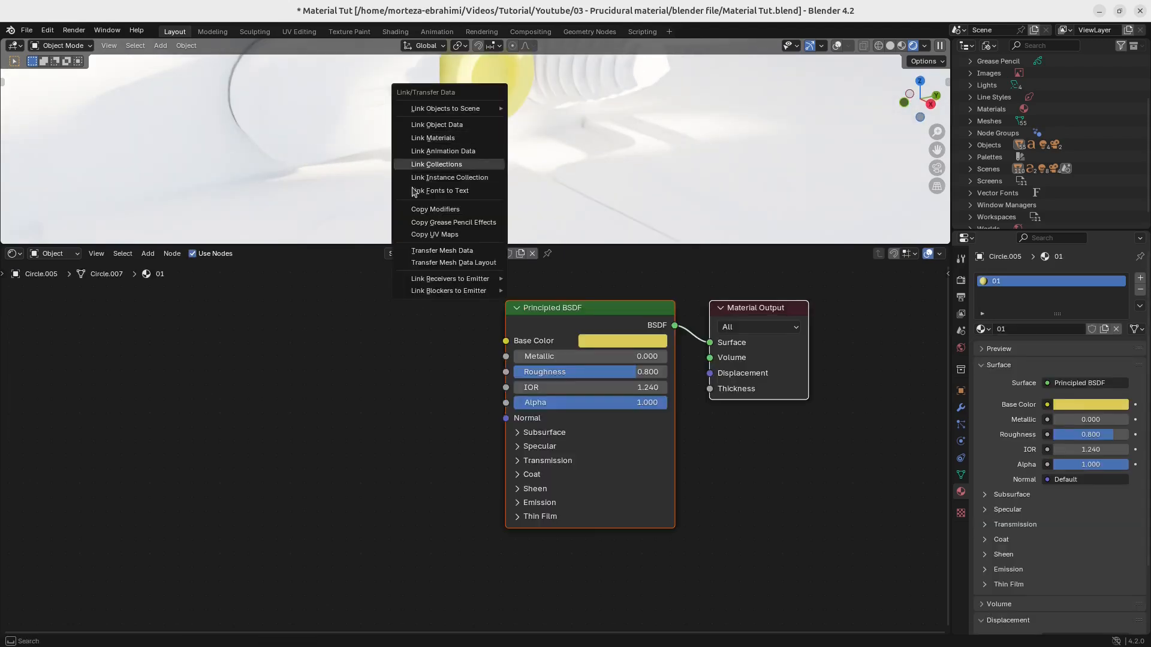
{"action": "key", "text": "z"}
{"action": "left_click", "coordinate": [266, 182]}
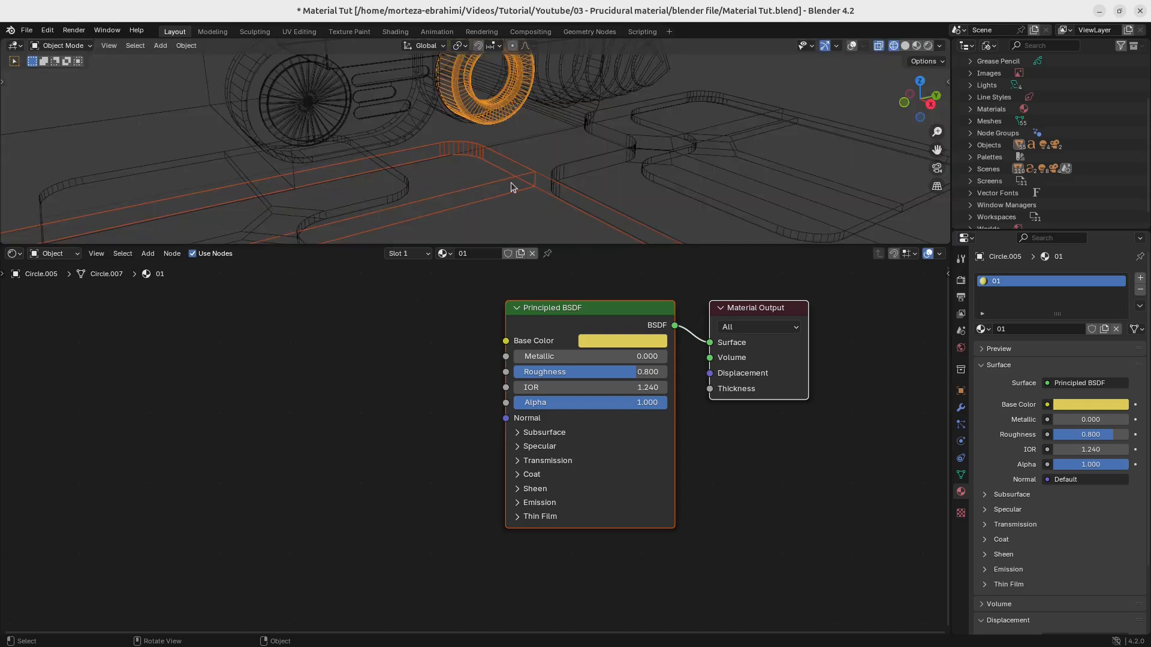
{"action": "middle_click_drag", "start_coordinate": [510, 182], "coordinate": [422, 193]}
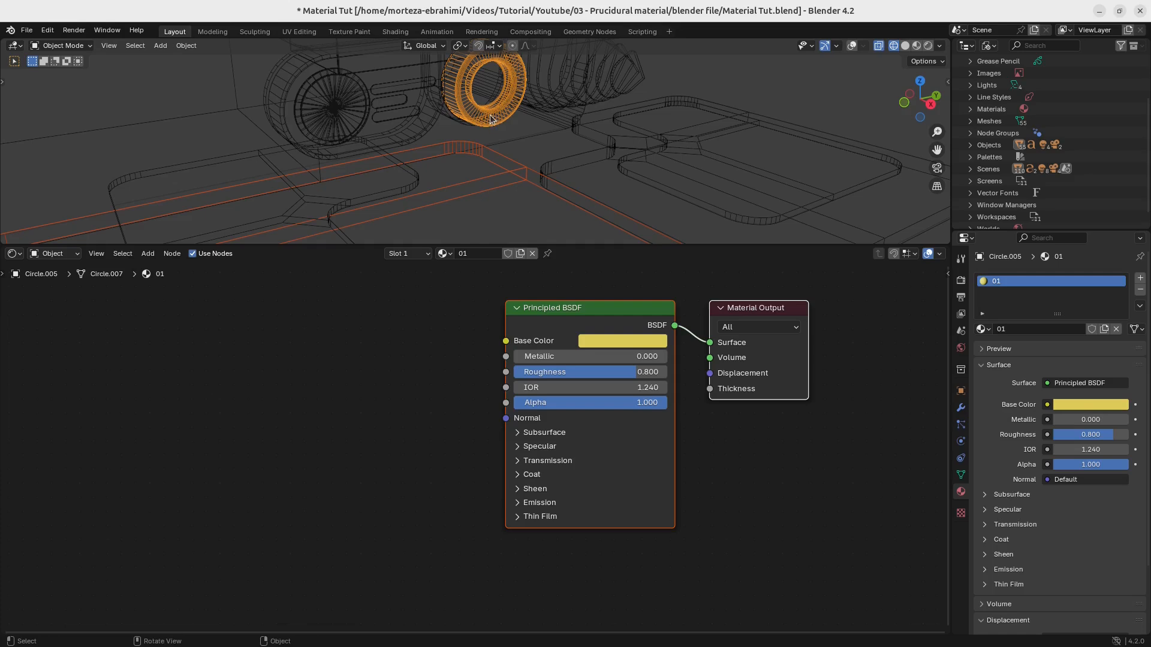
{"action": "key", "text": "ctrl+l"}
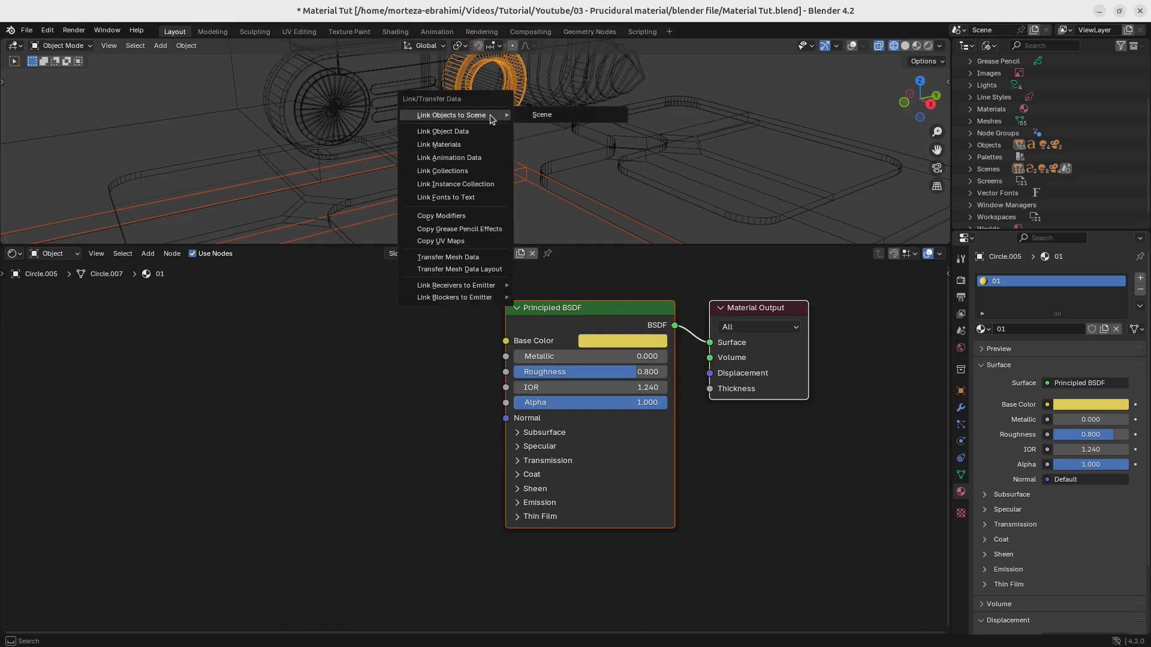
{"action": "left_click", "coordinate": [483, 146]}
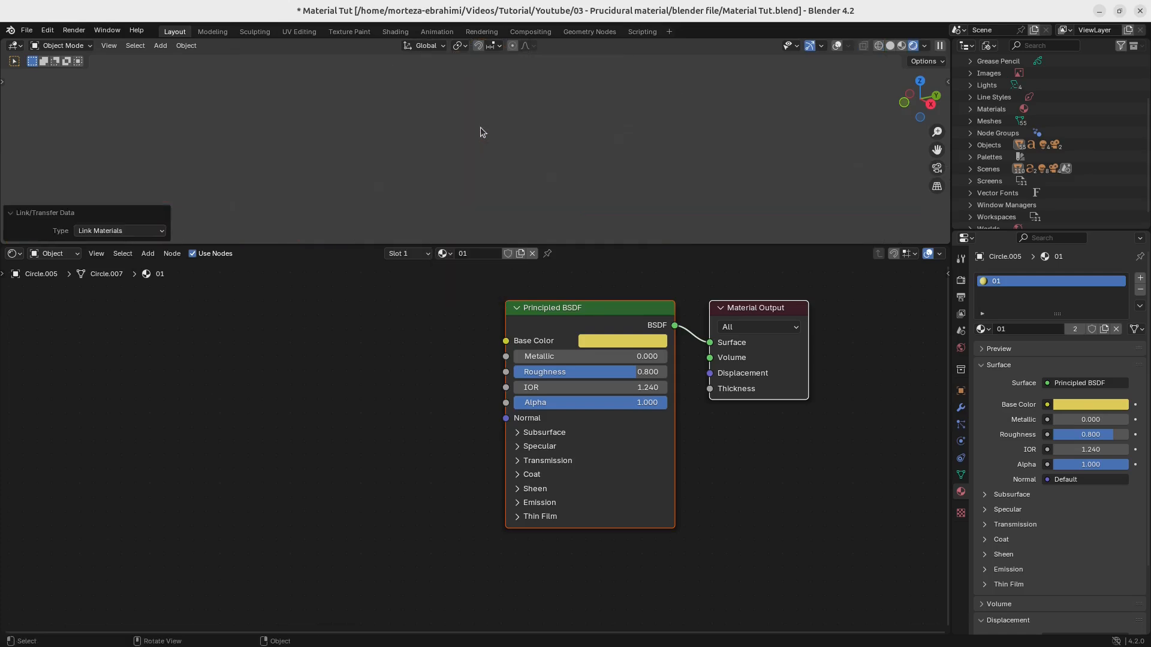
Return to the rendered view and link material 01 from the large floor plane to the neighboring floor slab, Plane.022.
{"action": "key", "text": "z"}
{"action": "left_click", "coordinate": [483, 187]}
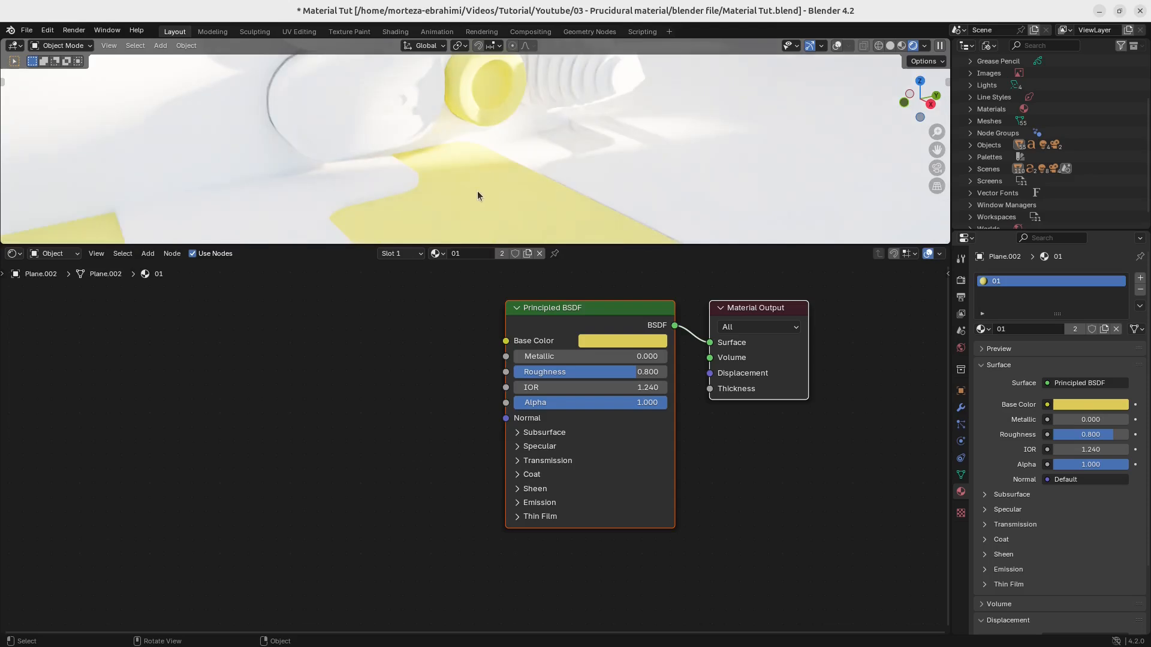
{"action": "key", "text": "z"}
{"action": "key", "text": "ctrl+l"}
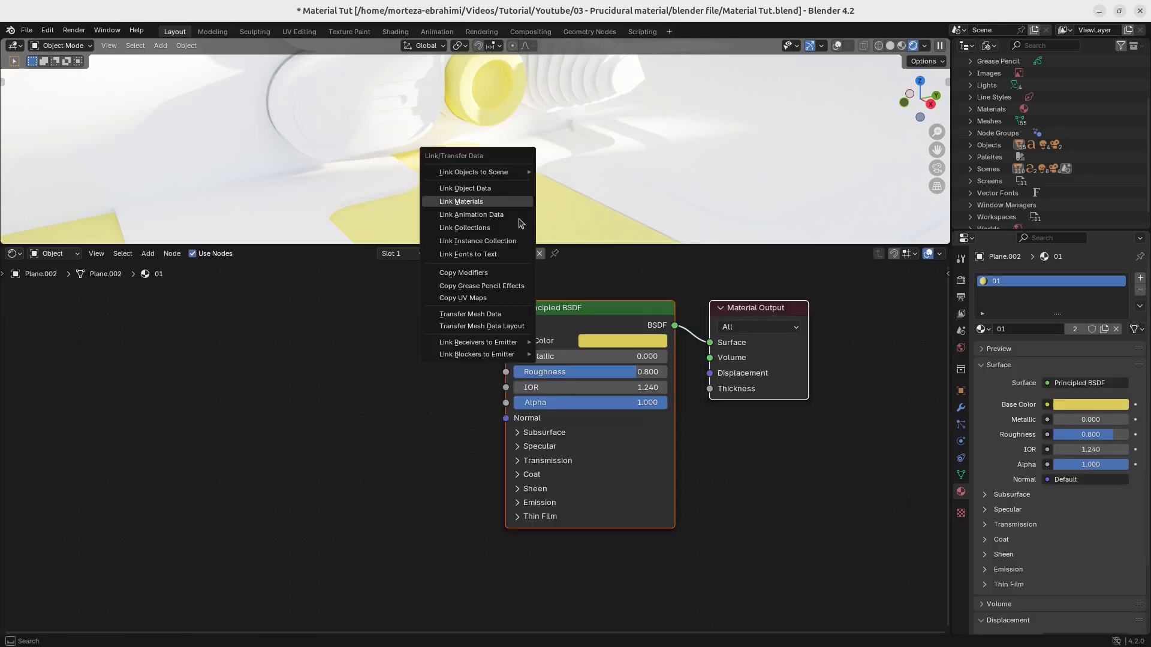
{"action": "left_click", "coordinate": [503, 201]}
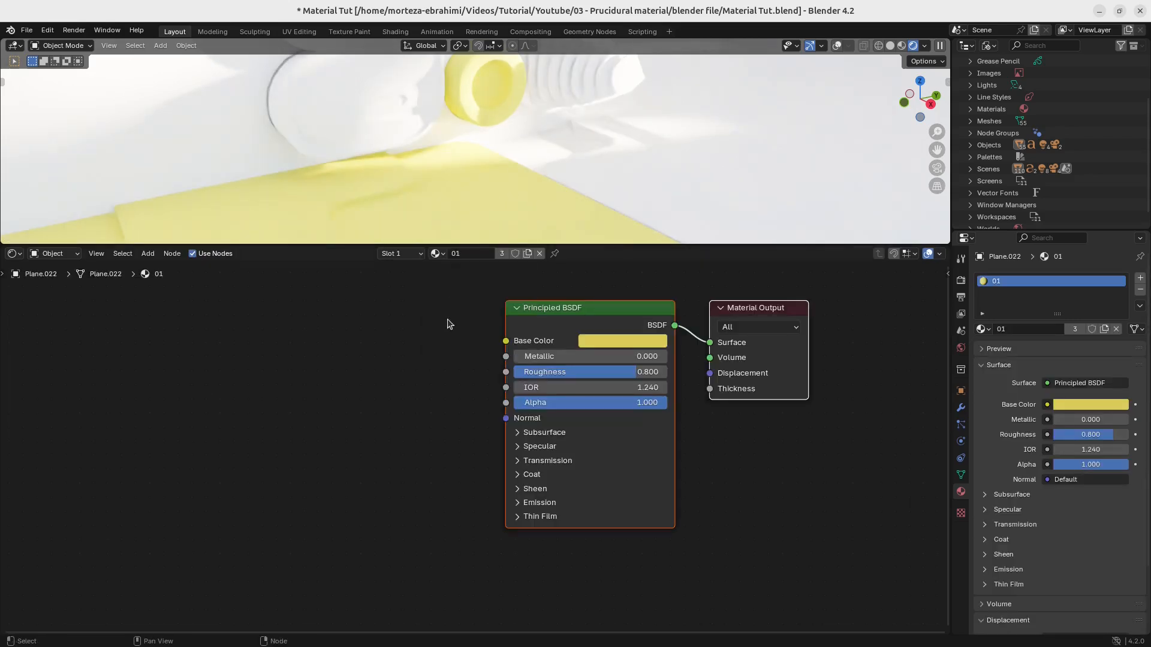
Take material 01 off the large floor plane, keeping it on the floor slab Plane.022.
{"action": "mouse_move", "coordinate": [434, 419]}
{"action": "middle_mouse_down", "text": "ctrl"}
{"action": "mouse_move", "coordinate": [440, 385]}
{"action": "mouse_move", "coordinate": [447, 452]}
{"action": "mouse_move", "coordinate": [454, 422]}
{"action": "middle_mouse_up", "text": "ctrl"}
{"action": "middle_click_drag", "start_coordinate": [459, 458], "coordinate": [473, 416], "text": "ctrl"}
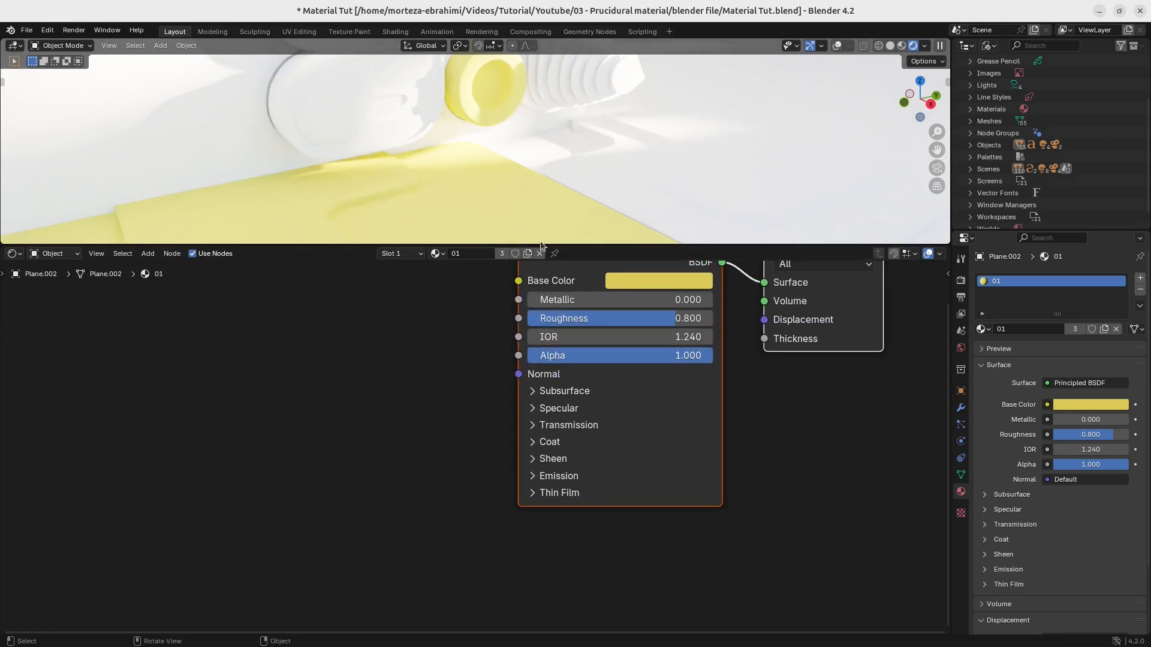
{"action": "key", "text": "ctrl+z"}
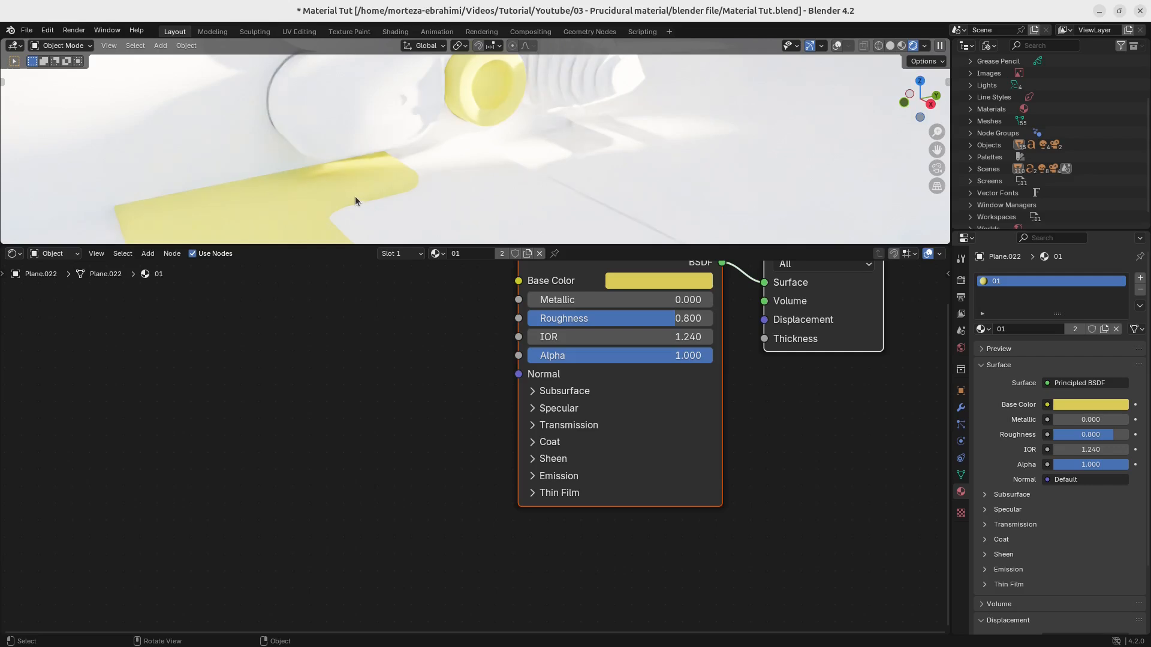
Move the yellow floor slab Plane.022 by 0.45538 m along the global Y axis.
{"action": "key", "text": "KP_Decimal"}
{"action": "middle_click_drag", "start_coordinate": [459, 180], "coordinate": [509, 186], "text": "ctrl"}
{"action": "key", "text": "g"}
{"action": "key", "text": "y"}
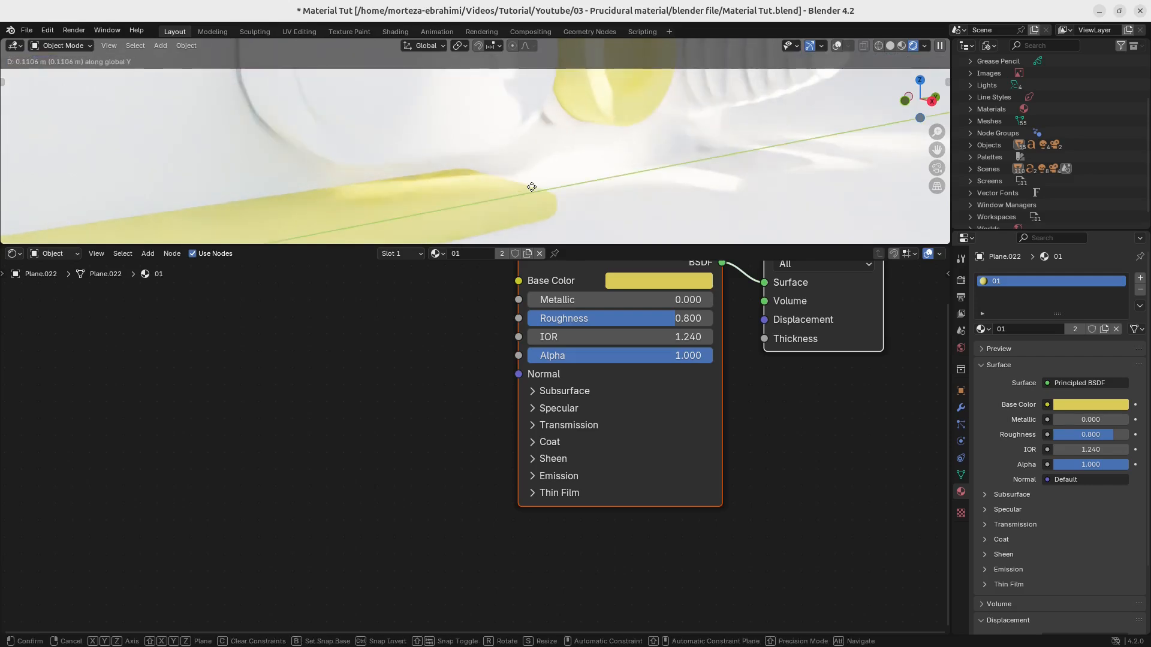
{"action": "left_click", "coordinate": [655, 181]}
{"action": "middle_click_drag", "start_coordinate": [656, 181], "coordinate": [532, 193]}
Add a Voronoi Texture node to material 01 and place it in the free space before the Principled BSDF.
{"action": "scroll", "coordinate": [465, 388], "scroll_direction": "down", "scroll_amount": 3}
{"action": "scroll", "coordinate": [471, 398], "scroll_direction": "up", "scroll_amount": 4}
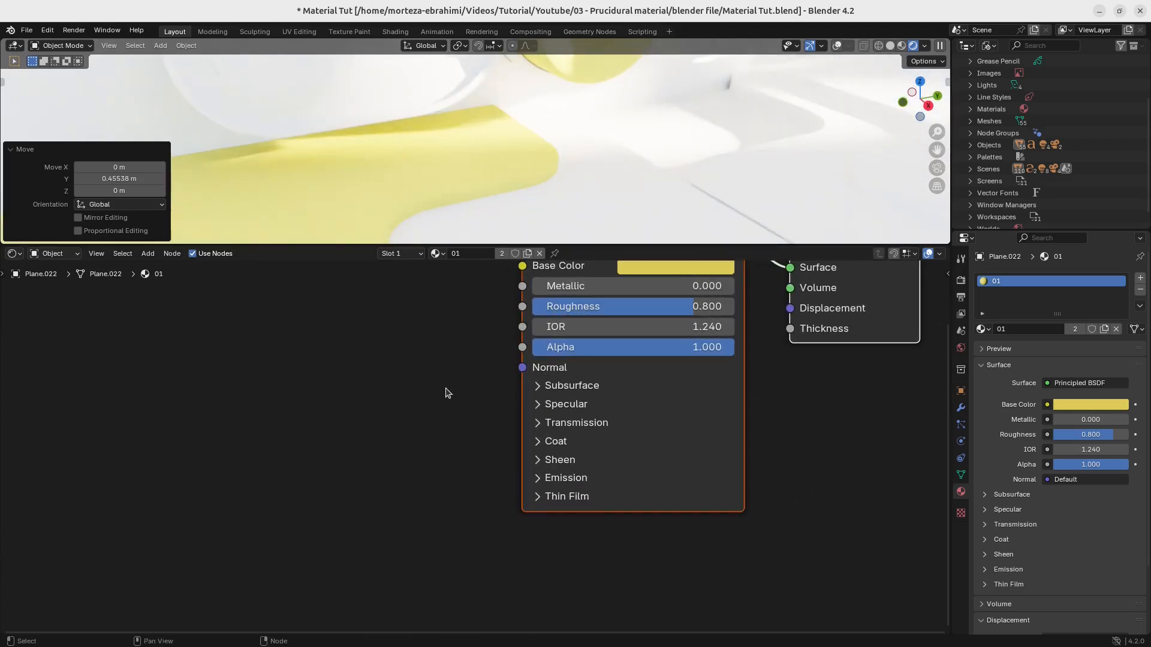
{"action": "scroll", "coordinate": [473, 390], "scroll_direction": "down", "scroll_amount": 2}
{"action": "middle_click_drag", "start_coordinate": [445, 406], "coordinate": [458, 407]}
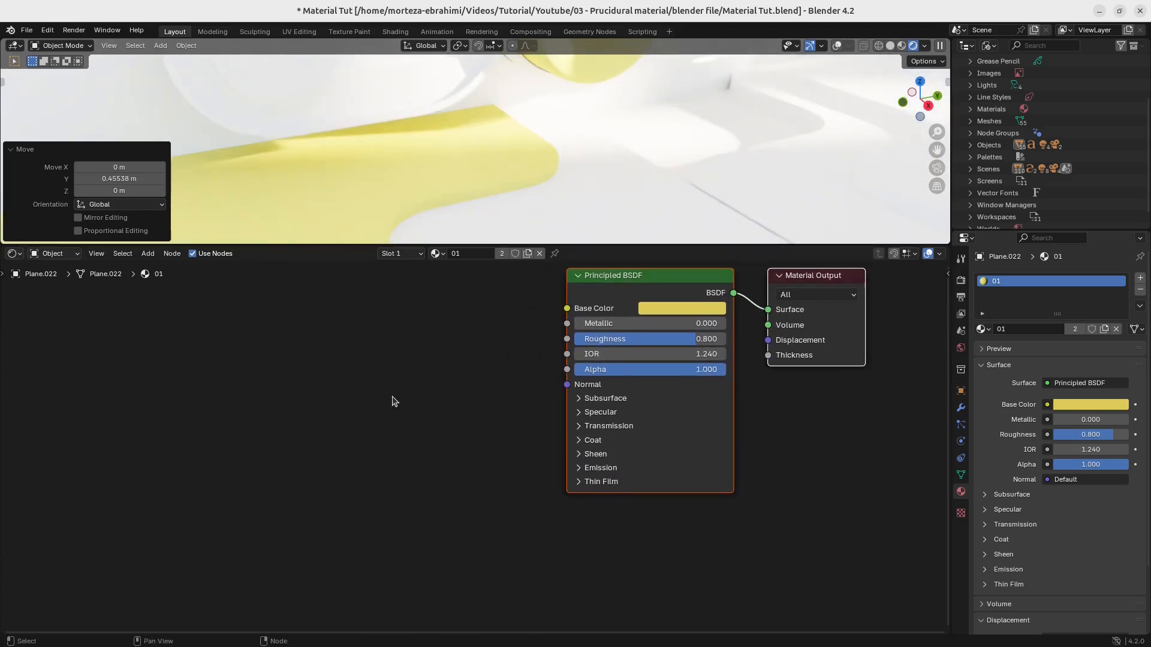
{"action": "key", "text": "shift+a"}
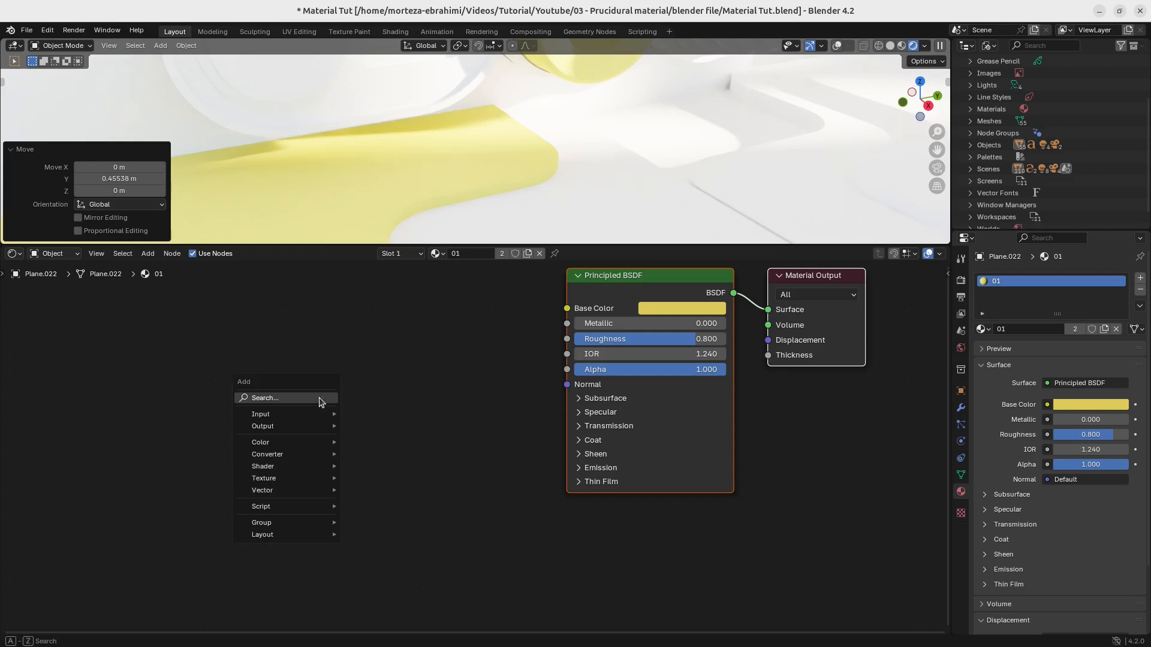
{"action": "key", "text": "shift+a"}
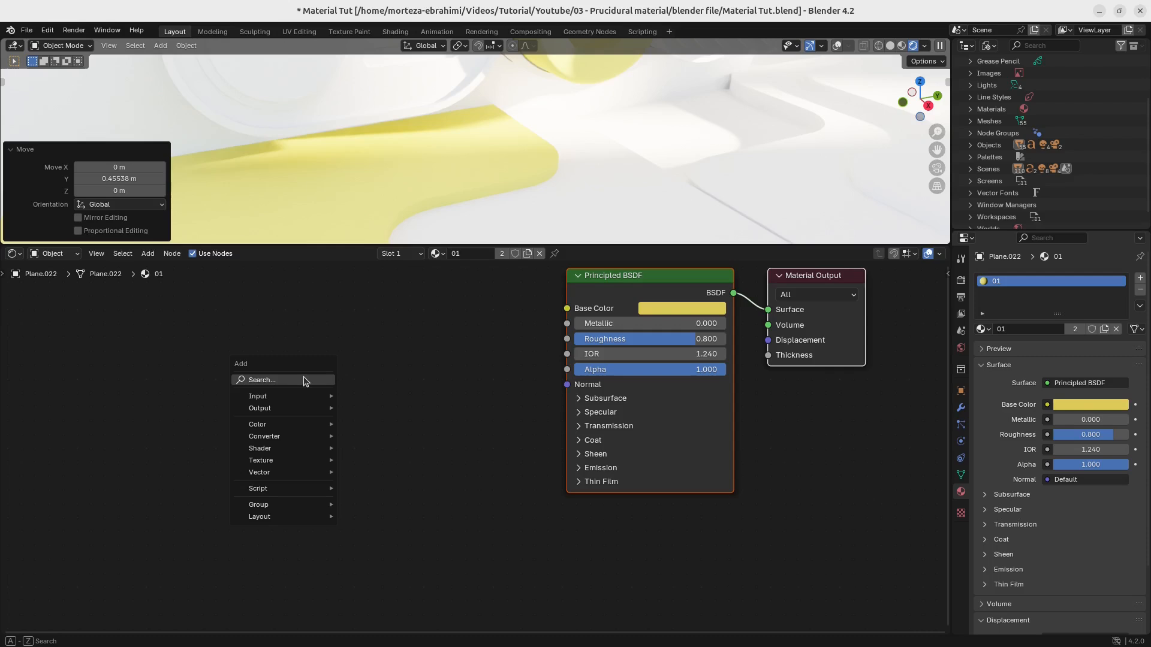
{"action": "key", "text": "shift+a"}
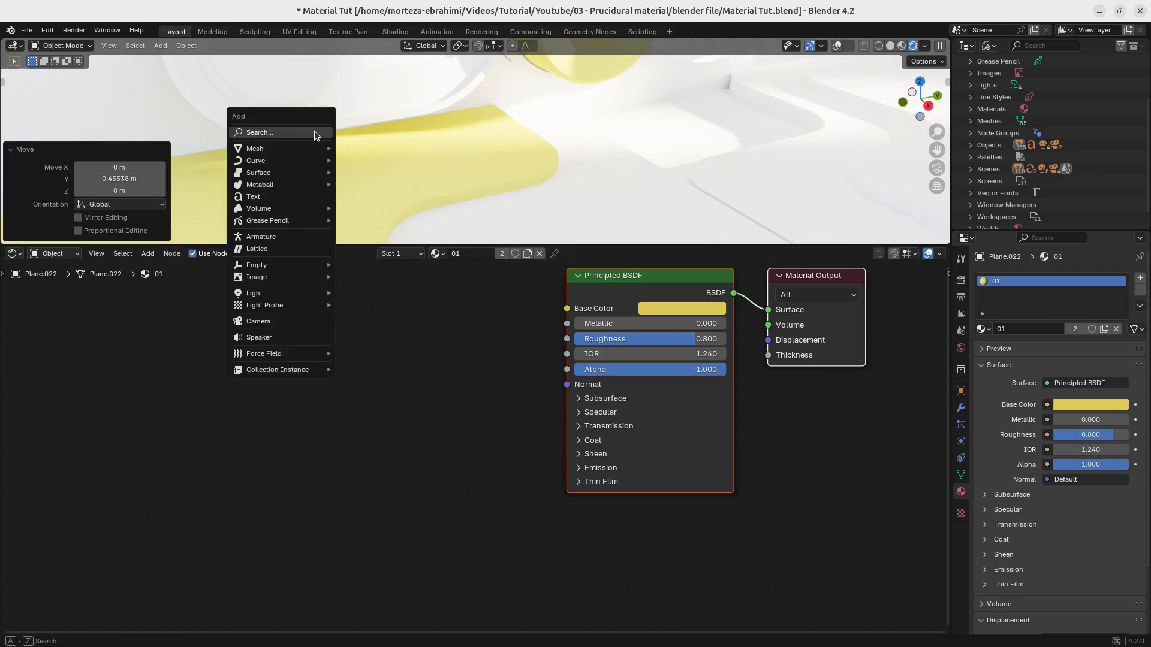
{"action": "key", "text": "shift+a"}
{"action": "mouse_move", "coordinate": [209, 493]}
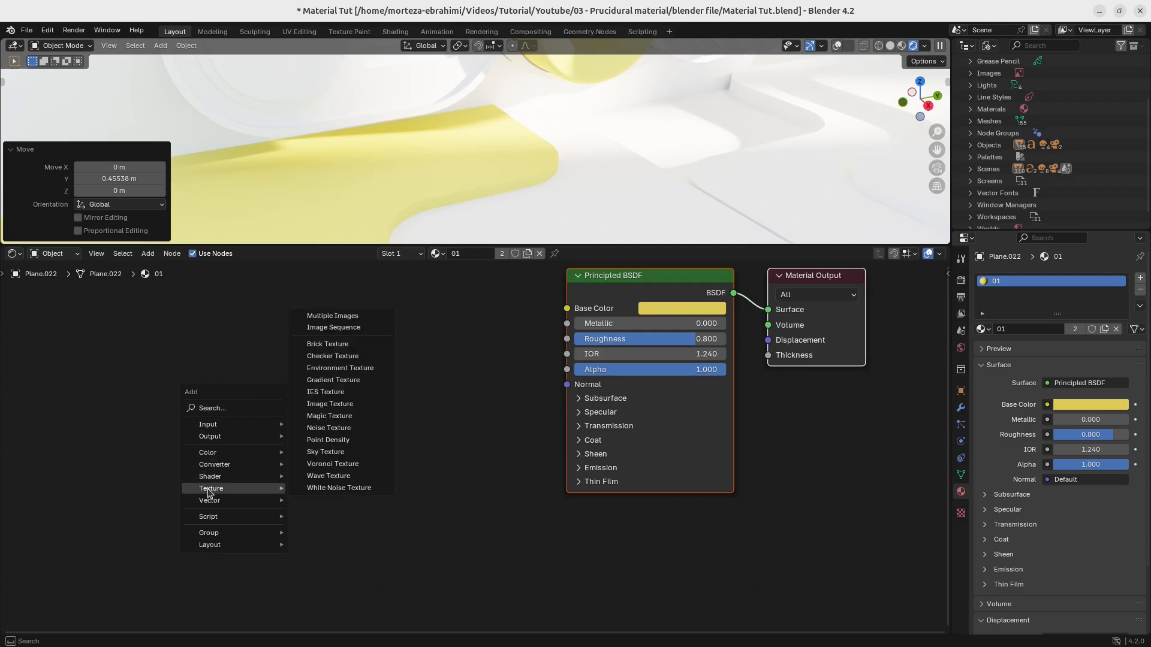
{"action": "left_click", "coordinate": [333, 464]}
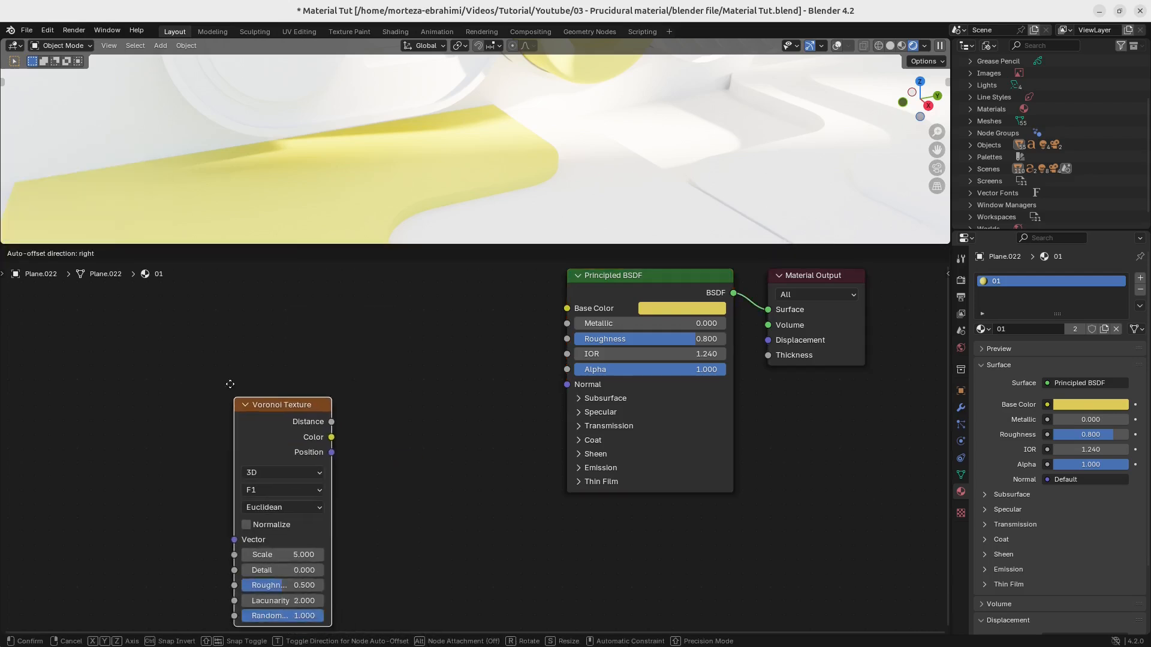
{"action": "left_click", "coordinate": [351, 379]}
Browse the available texture nodes and shift the Voronoi Texture node a little toward the Principled BSDF.
{"action": "key", "text": "shift+a"}
{"action": "mouse_move", "coordinate": [166, 401]}
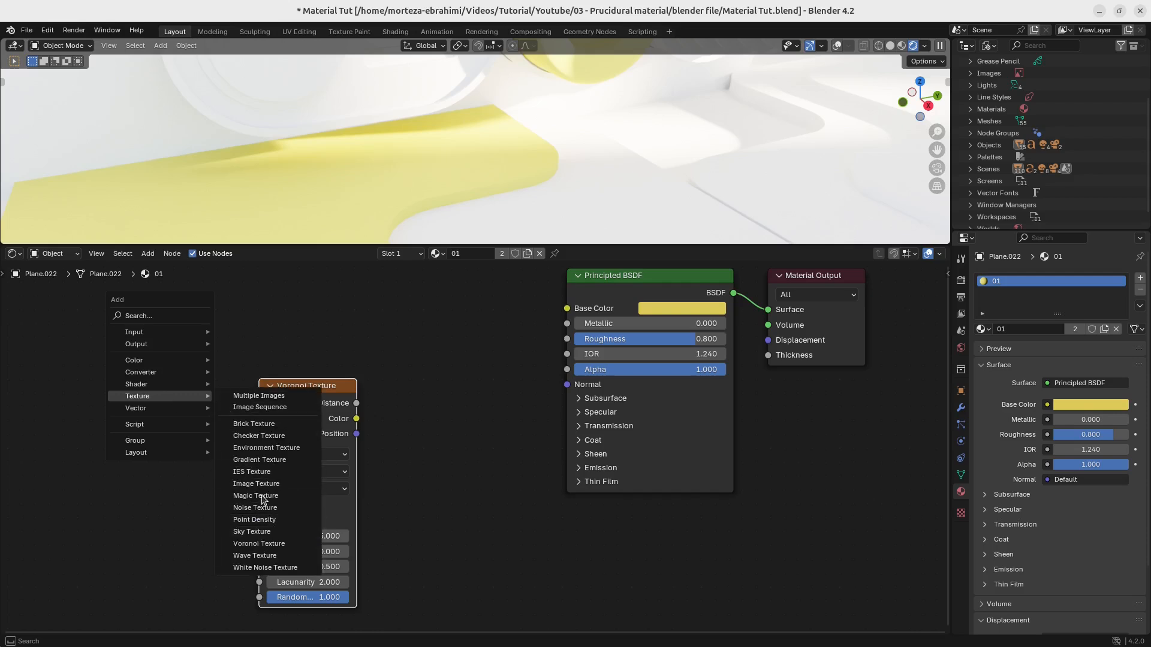
{"action": "left_click_drag", "start_coordinate": [321, 384], "coordinate": [376, 407]}
{"action": "scroll", "coordinate": [361, 442], "scroll_direction": "down", "scroll_amount": 4}
{"action": "middle_click_drag", "start_coordinate": [360, 443], "coordinate": [390, 423]}
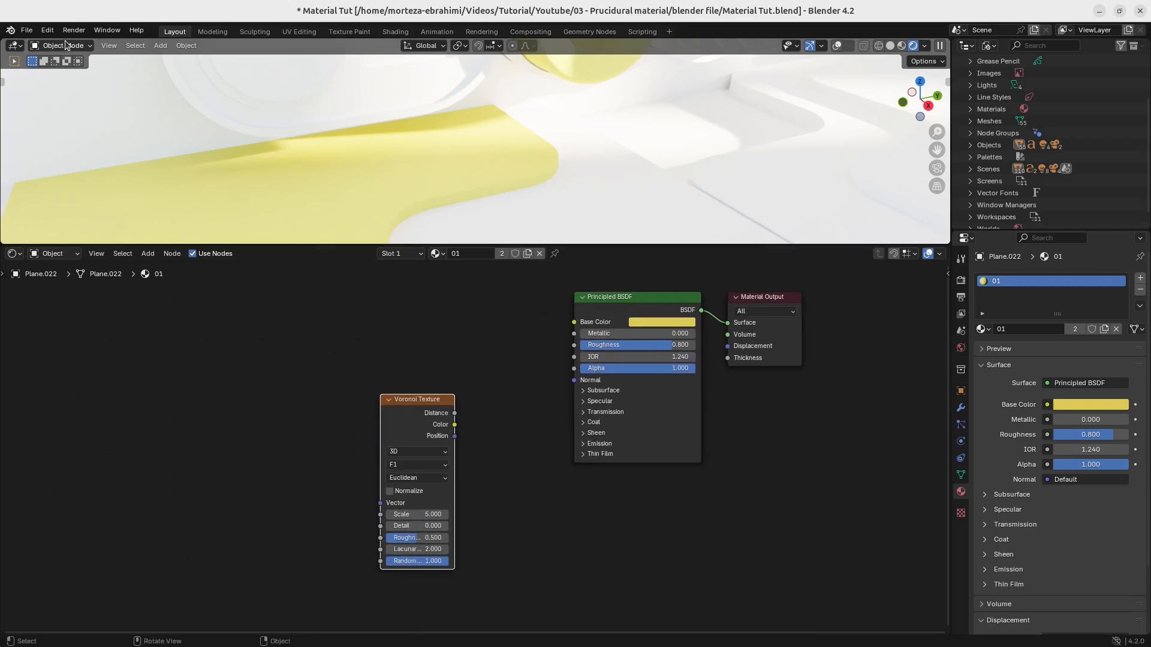
Look up the Node Wrangler add-on in the Add-ons preferences and close the preferences.
{"action": "left_click", "coordinate": [48, 31]}
{"action": "left_click", "coordinate": [77, 185]}
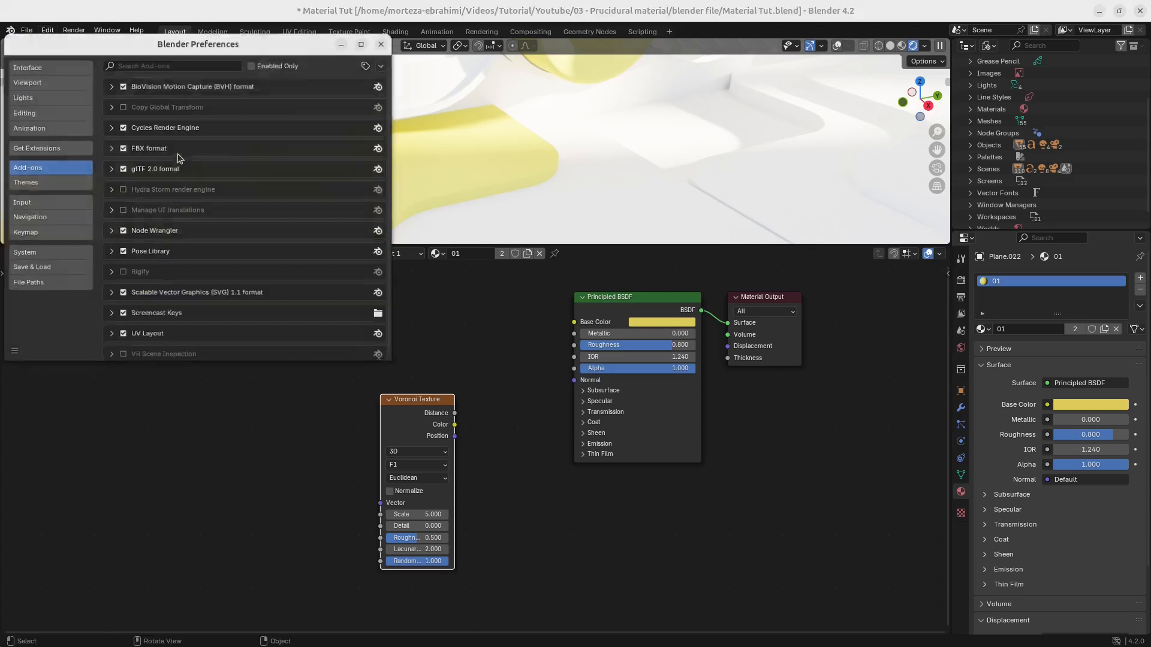
{"action": "left_click", "coordinate": [223, 64]}
{"action": "type", "text": "no"}
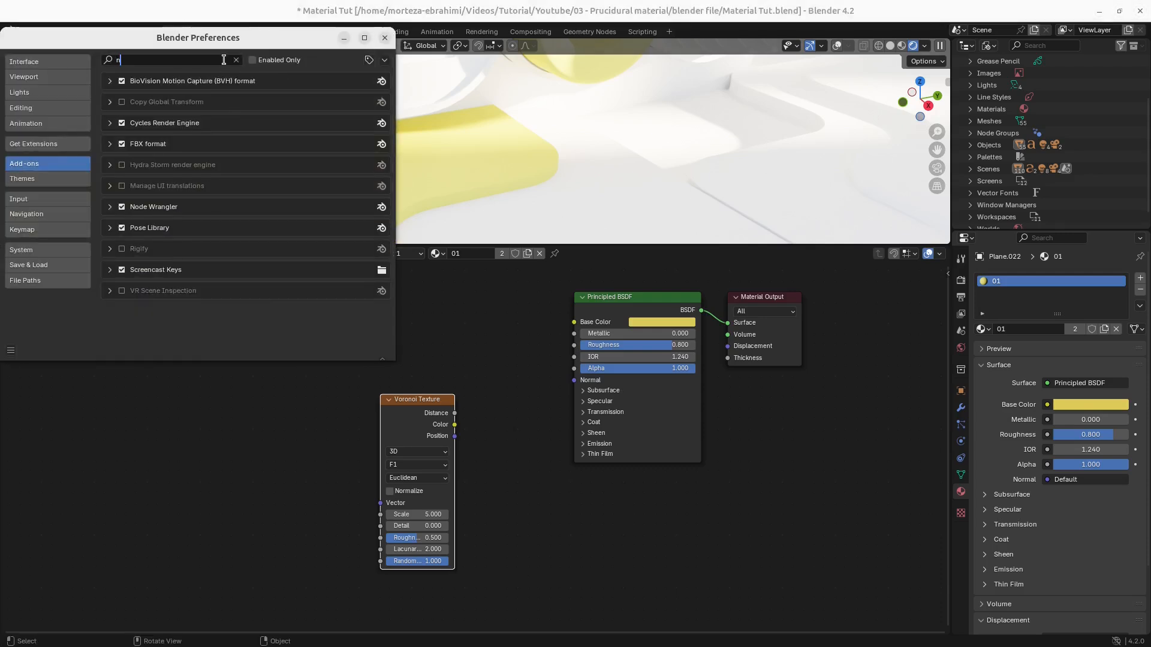
{"action": "left_click", "coordinate": [384, 38]}
Reposition the Voronoi Texture node slightly and attach a Texture Coordinate and Mapping setup to its Vector input.
{"action": "left_click", "coordinate": [421, 388]}
{"action": "left_click_drag", "start_coordinate": [426, 398], "coordinate": [431, 393]}
{"action": "key", "text": "ctrl+t"}
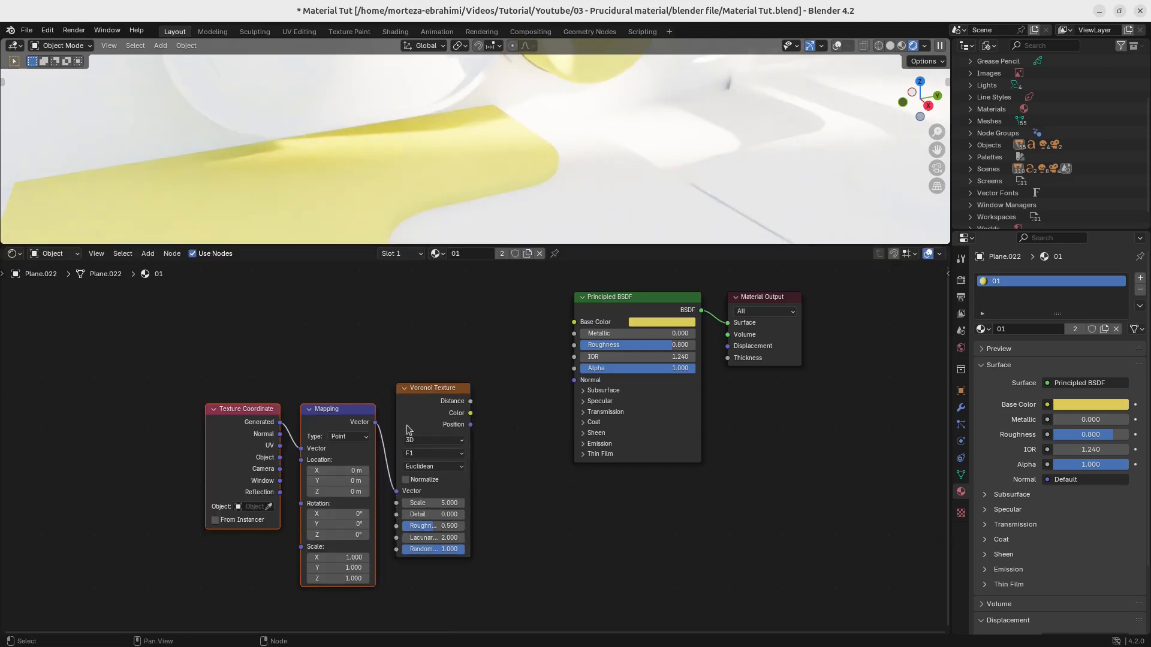
Insert a Bump node with strength 0.3 between the Voronoi Texture's Distance output and the Principled BSDF's Normal input, feeding the Bump's Height.
{"action": "scroll", "coordinate": [259, 438], "scroll_direction": "up", "scroll_amount": 3}
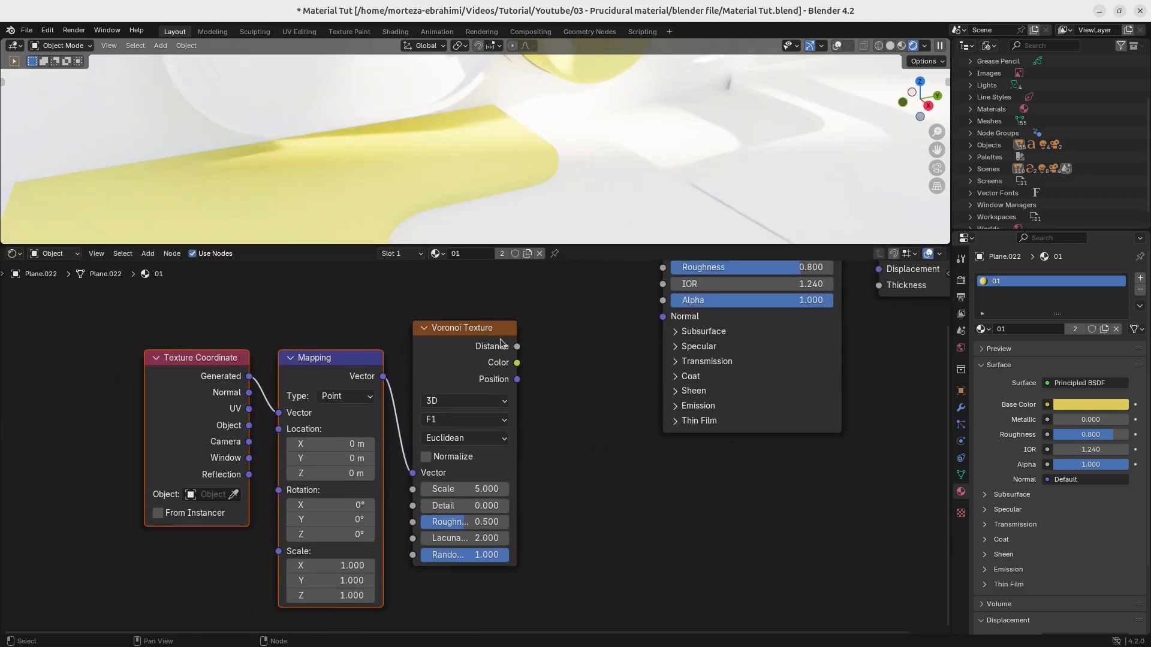
{"action": "left_click_drag", "start_coordinate": [518, 347], "coordinate": [663, 316]}
{"action": "key", "text": "shift+a"}
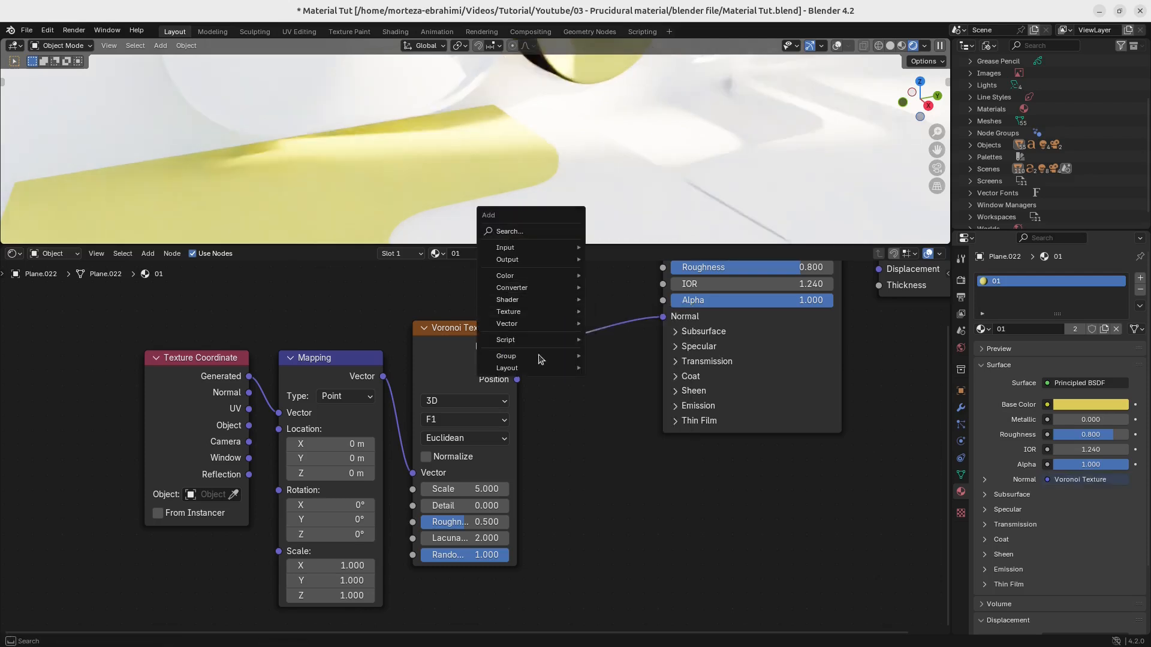
{"action": "key", "text": "shift+a"}
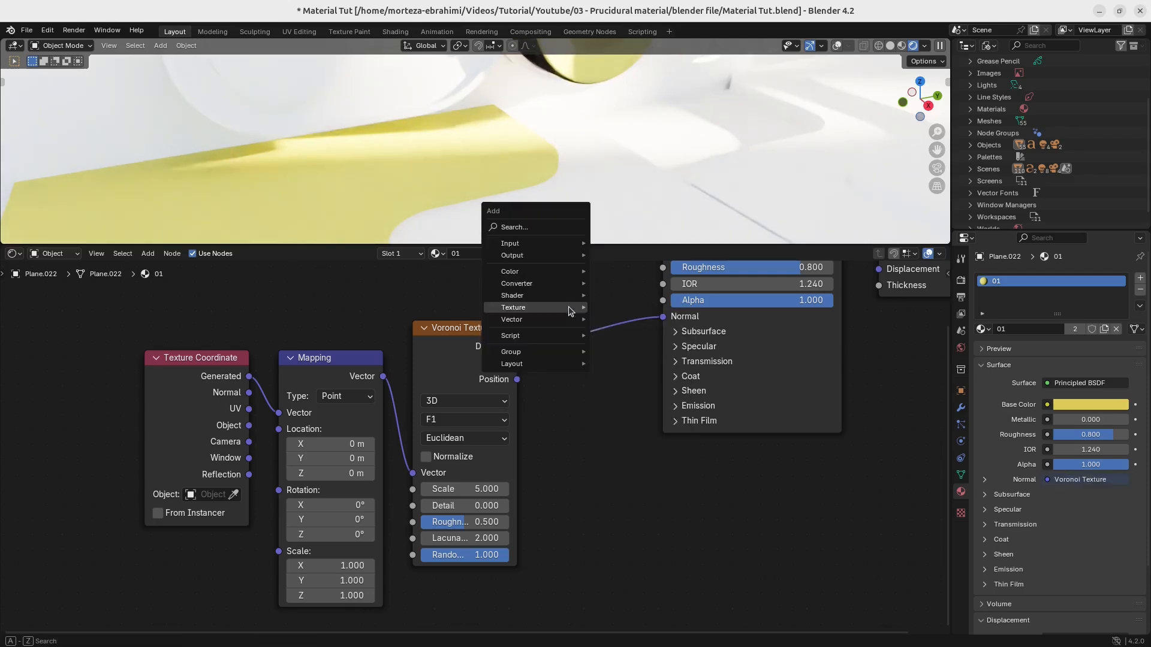
{"action": "left_click", "coordinate": [531, 228]}
{"action": "type", "text": "bum"}
{"action": "left_click", "coordinate": [599, 258]}
{"action": "left_click", "coordinate": [599, 328]}
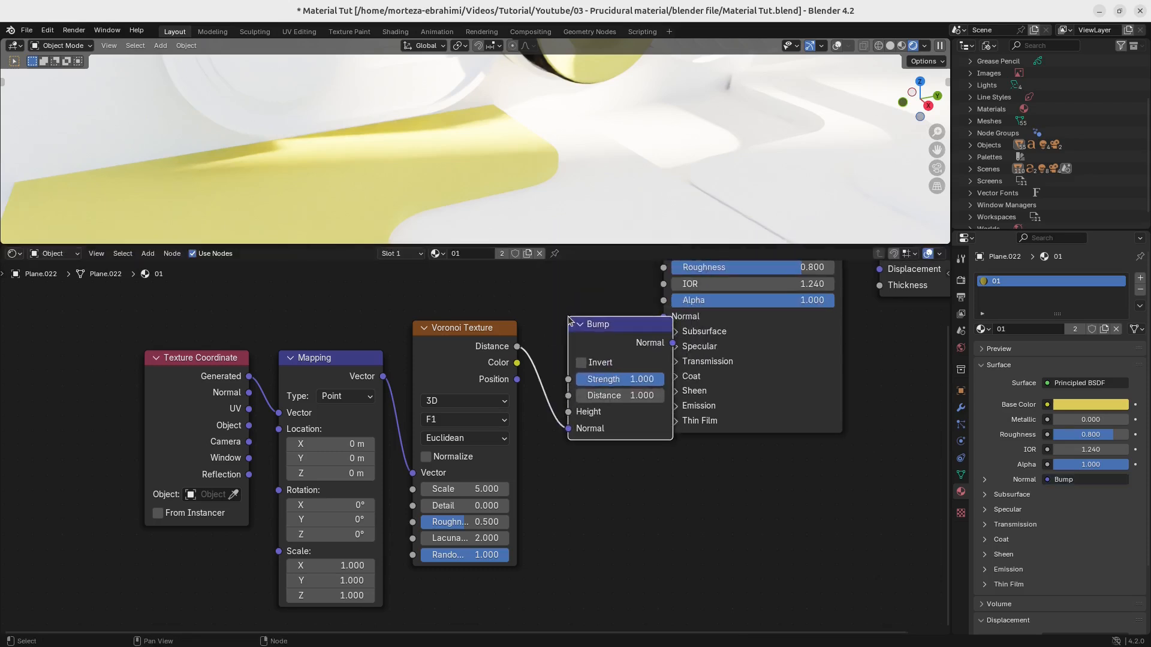
{"action": "left_click_drag", "start_coordinate": [649, 380], "coordinate": [588, 379], "text": "ctrl"}
Drive the Mapping node's Vector input from the Texture Coordinate node's Object output.
{"action": "middle_click_drag", "start_coordinate": [575, 493], "coordinate": [607, 482]}
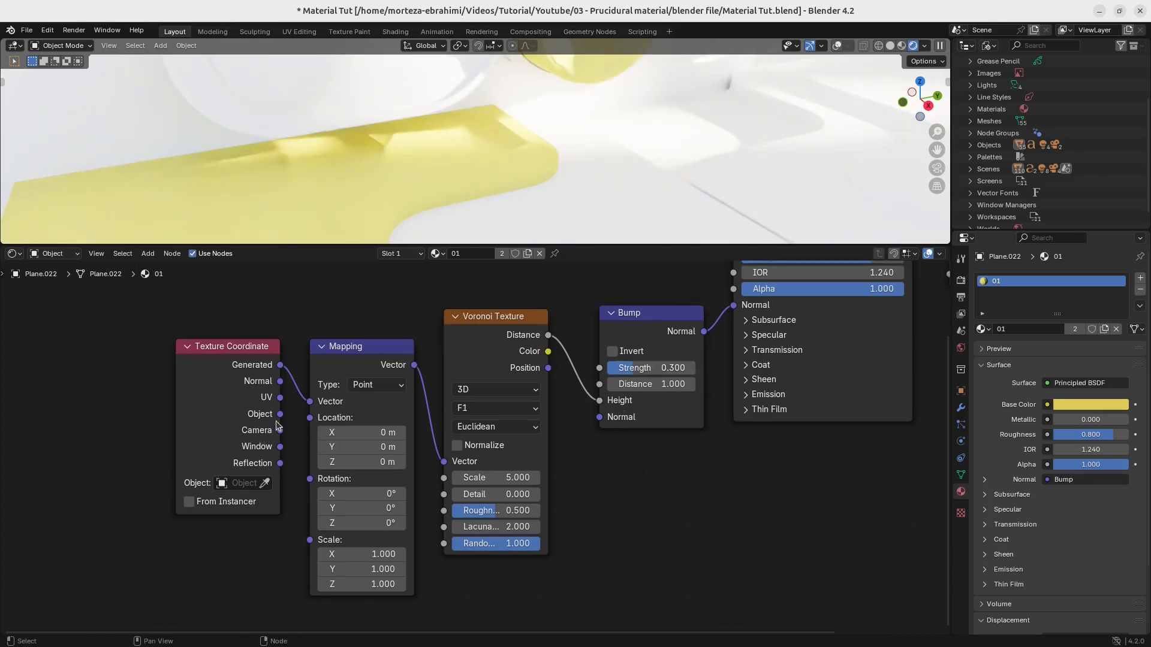
{"action": "left_click_drag", "start_coordinate": [280, 415], "coordinate": [312, 406]}
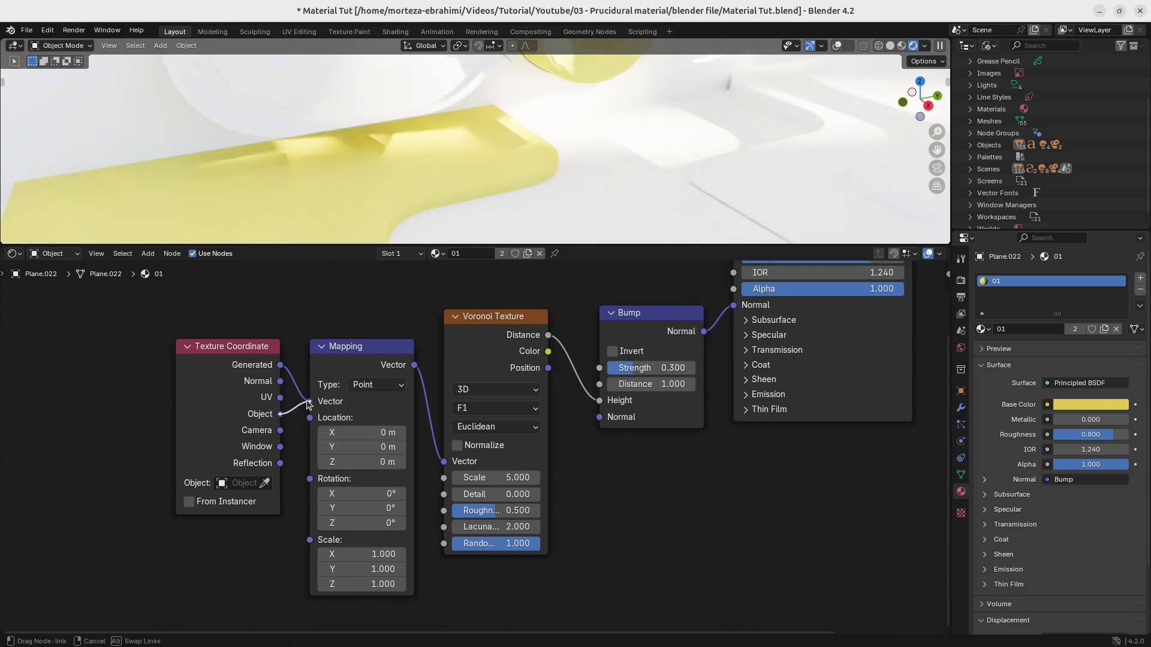
{"action": "left_click_drag", "start_coordinate": [308, 405], "coordinate": [309, 401]}
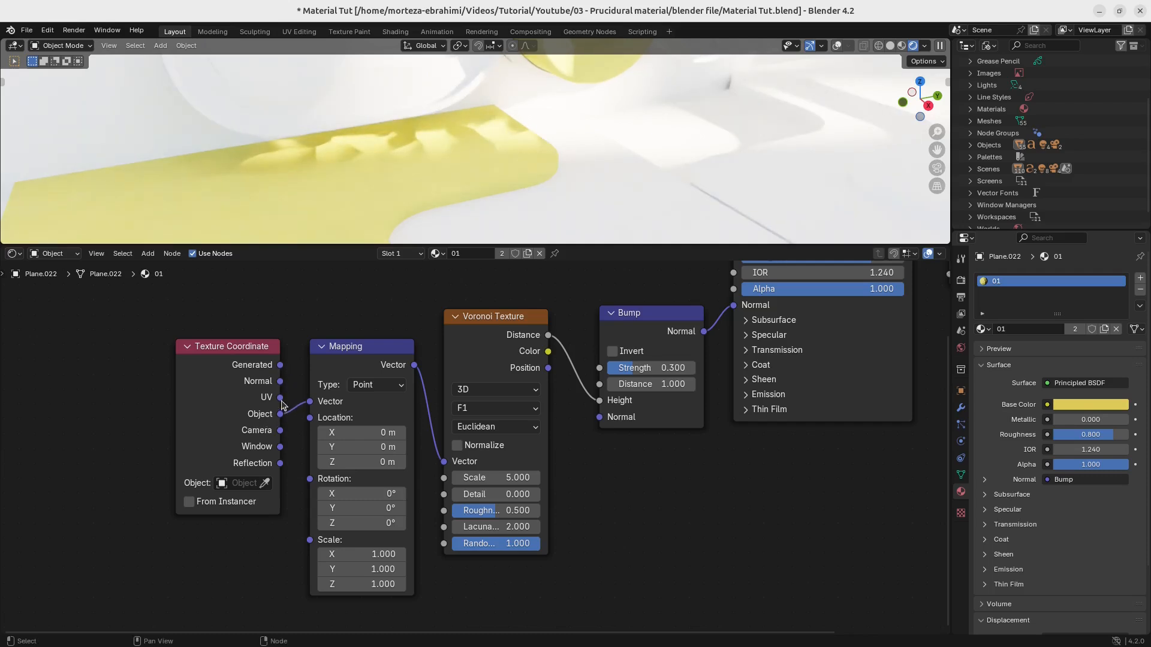
Set the Voronoi Texture's scale to 30, roughness to 0.6 and detail to 3.
{"action": "middle_click_drag", "start_coordinate": [422, 523], "coordinate": [362, 507]}
{"action": "scroll", "coordinate": [443, 496], "scroll_direction": "up", "scroll_amount": 1}
{"action": "left_click", "coordinate": [435, 461]}
{"action": "left_click", "coordinate": [428, 309]}
{"action": "left_click", "coordinate": [439, 455]}
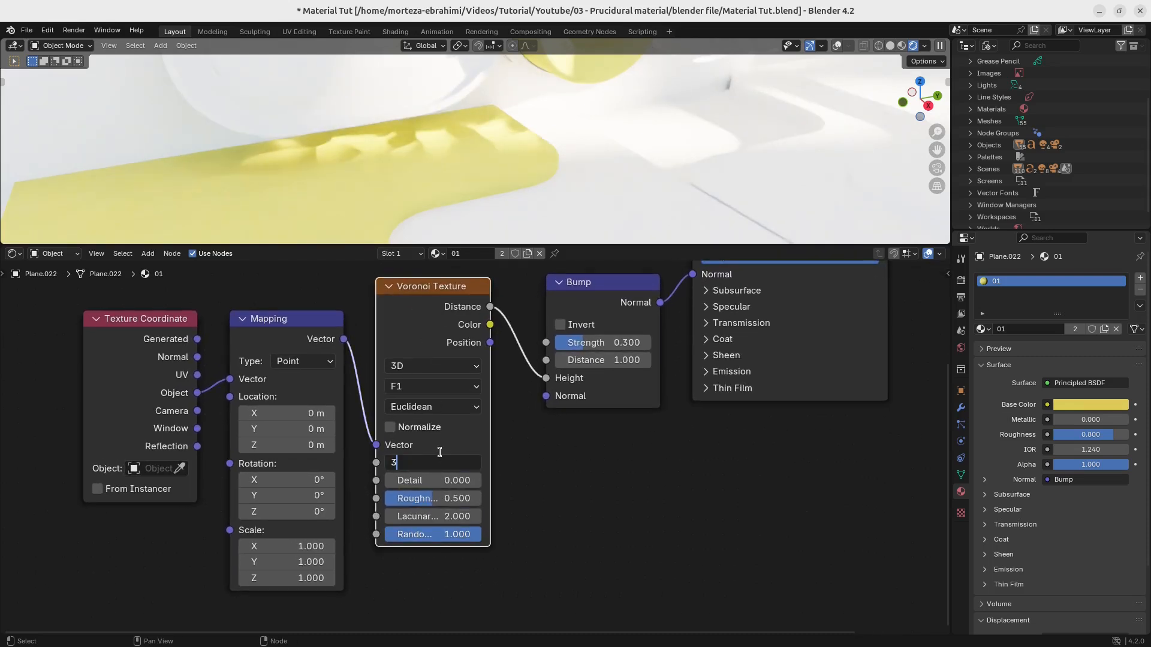
{"action": "key", "text": "Return"}
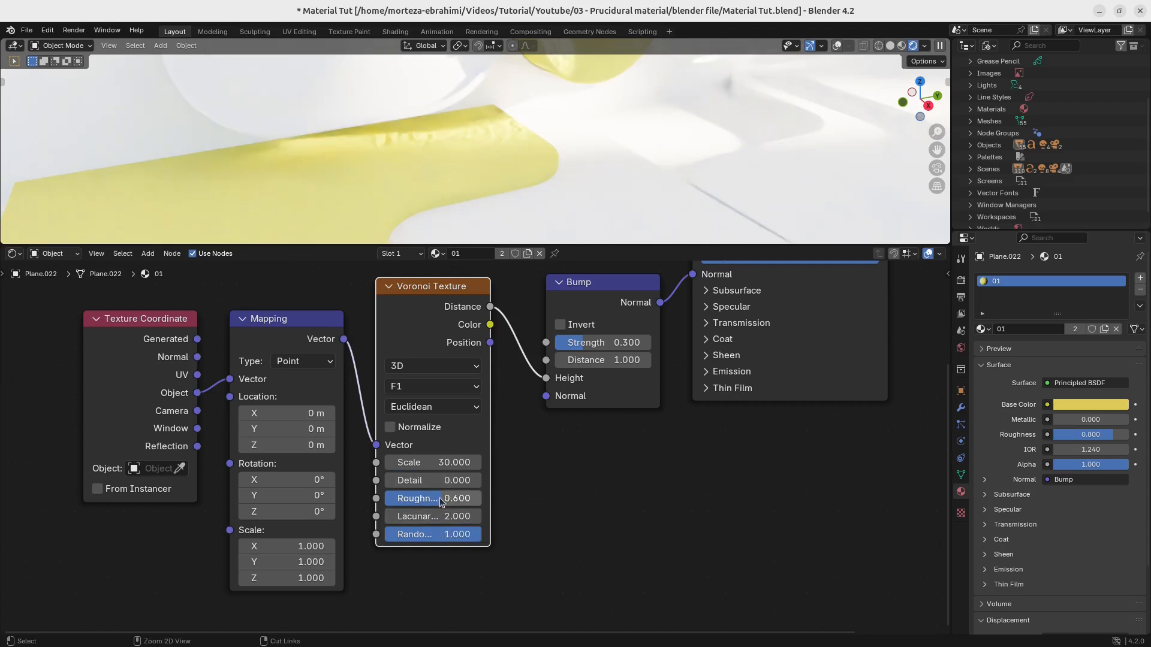
{"action": "middle_click_drag", "start_coordinate": [440, 498], "coordinate": [446, 502]}
{"action": "left_click", "coordinate": [433, 485]}
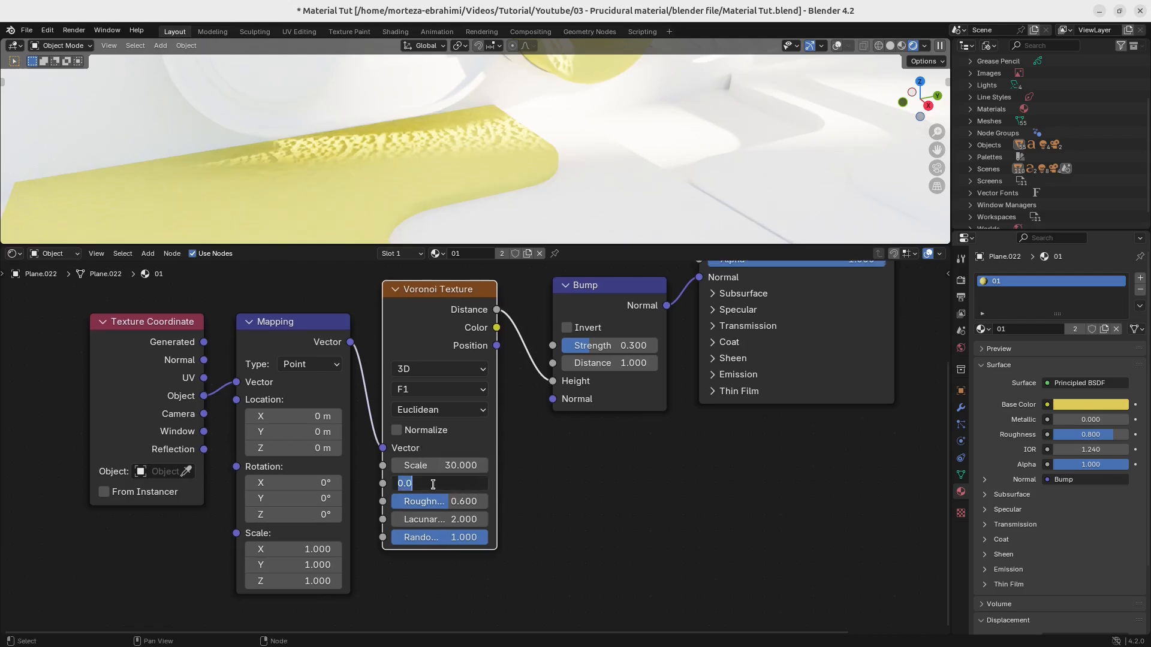
{"action": "type", "text": "3"}
{"action": "key", "text": "Return"}
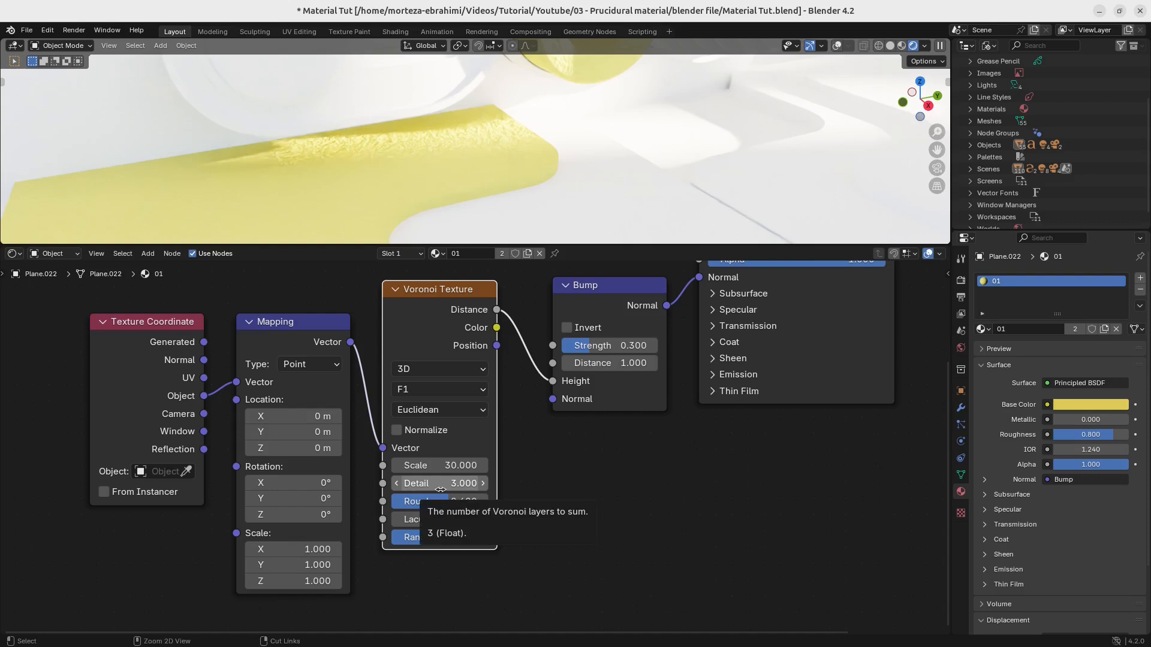
Preview the Voronoi Texture on the slab and set its roughness to 0.2 and lacunarity to 3.
{"action": "left_click", "coordinate": [454, 295], "text": "ctrl+shift"}
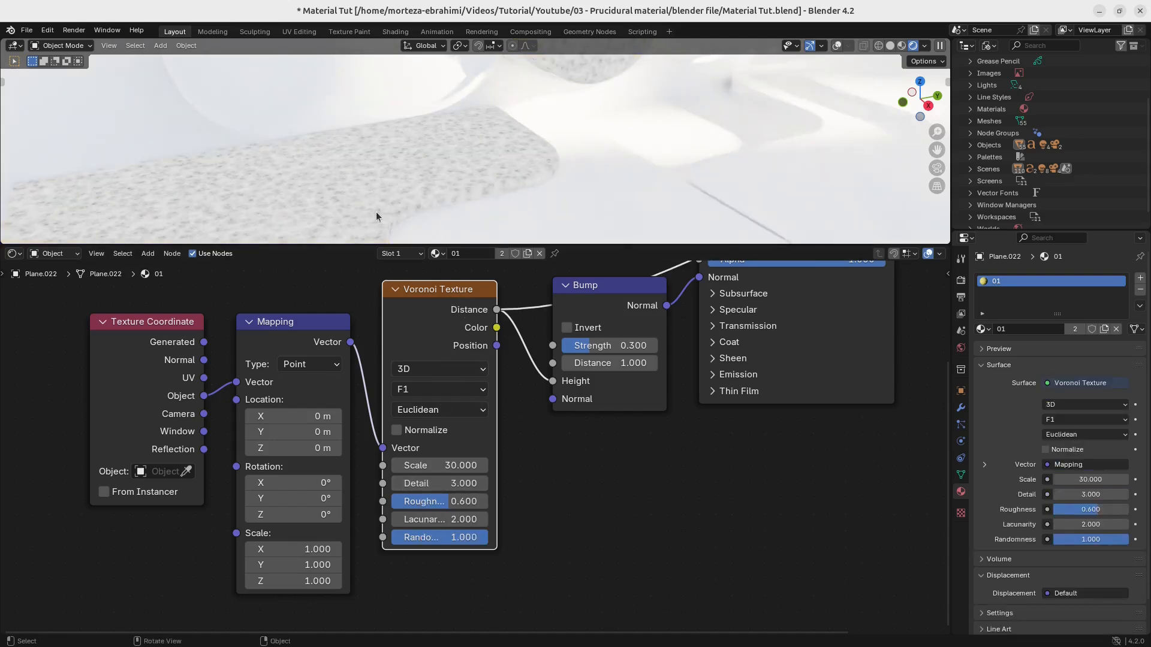
{"action": "middle_click_drag", "start_coordinate": [405, 143], "coordinate": [380, 211]}
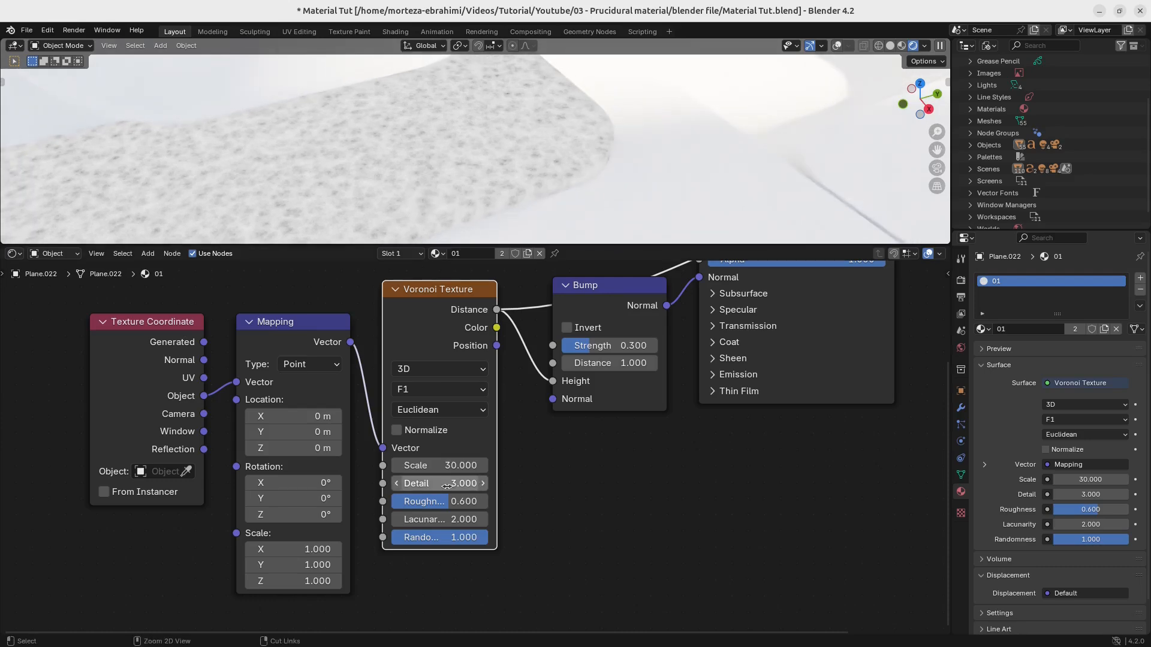
{"action": "scroll", "coordinate": [455, 459], "scroll_direction": "up", "scroll_amount": 2}
{"action": "left_click", "coordinate": [449, 519]}
{"action": "type", "text": "0.2"}
{"action": "key", "text": "Return"}
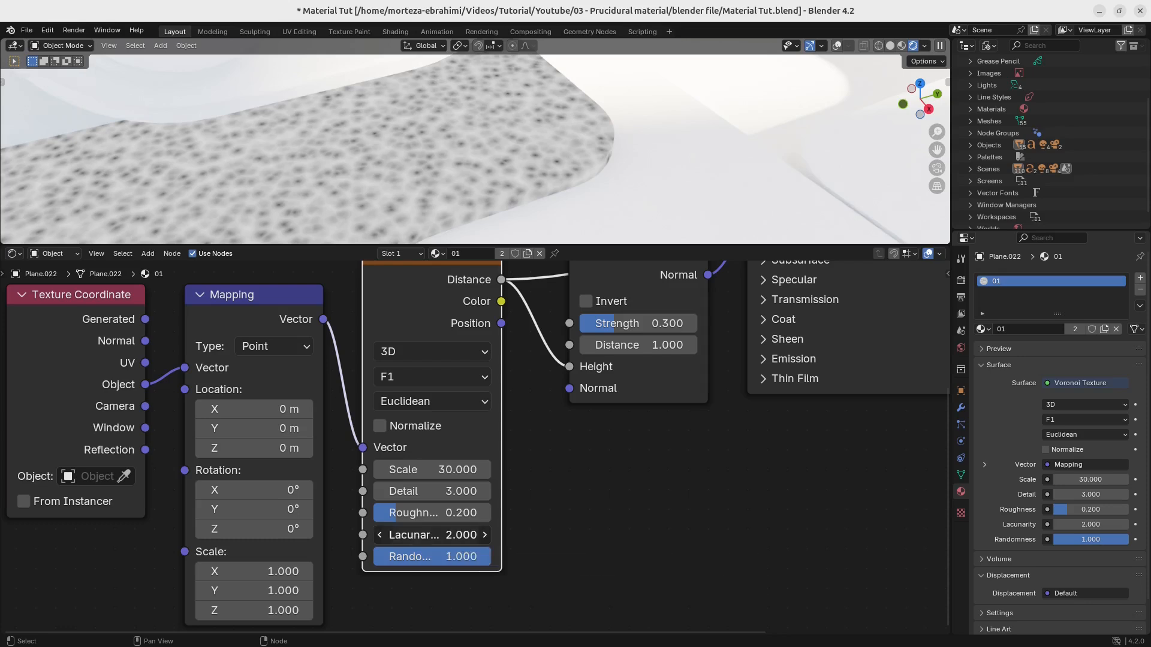
{"action": "mouse_move", "coordinate": [432, 535]}
{"action": "left_mouse_down"}
{"action": "mouse_move", "coordinate": [473, 535]}
{"action": "mouse_move", "coordinate": [419, 535]}
{"action": "left_mouse_up"}
{"action": "mouse_move", "coordinate": [431, 534]}
{"action": "left_mouse_down", "text": "ctrl"}
{"action": "mouse_move", "coordinate": [444, 535]}
{"action": "mouse_move", "coordinate": [419, 534]}
{"action": "left_mouse_up", "text": "ctrl"}
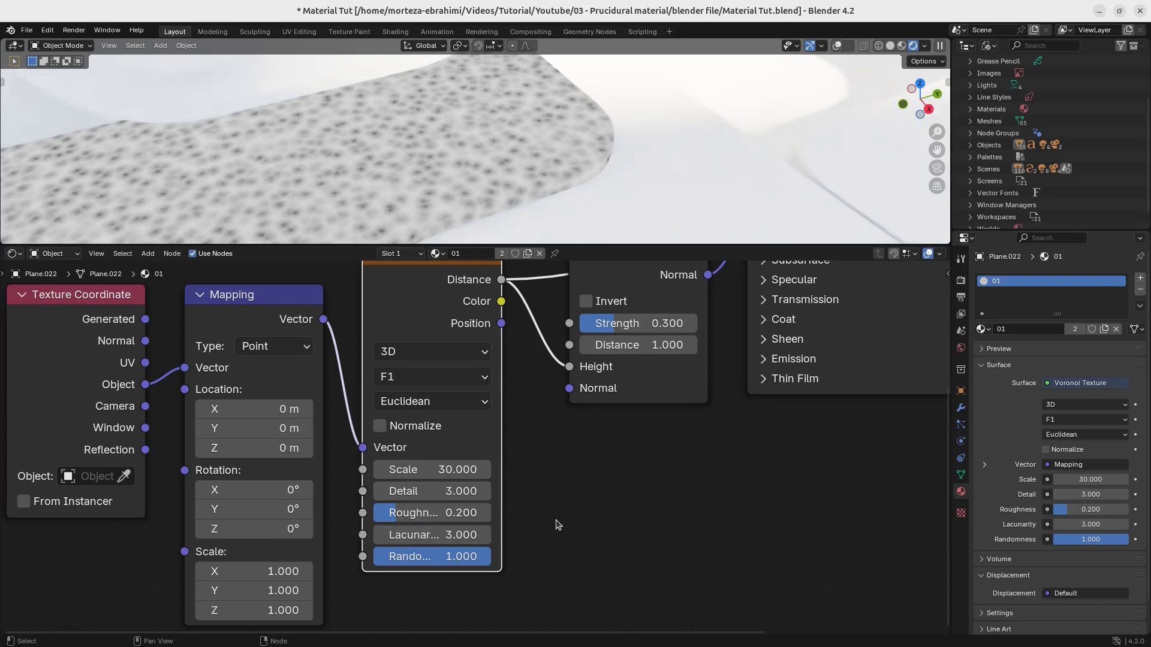
Preview the Bump node, reconnect the Principled BSDF to the Material Output, and examine the slab's bumps up close.
{"action": "scroll", "coordinate": [561, 521], "scroll_direction": "down", "scroll_amount": 5}
{"action": "middle_click_drag", "start_coordinate": [575, 491], "coordinate": [441, 558]}
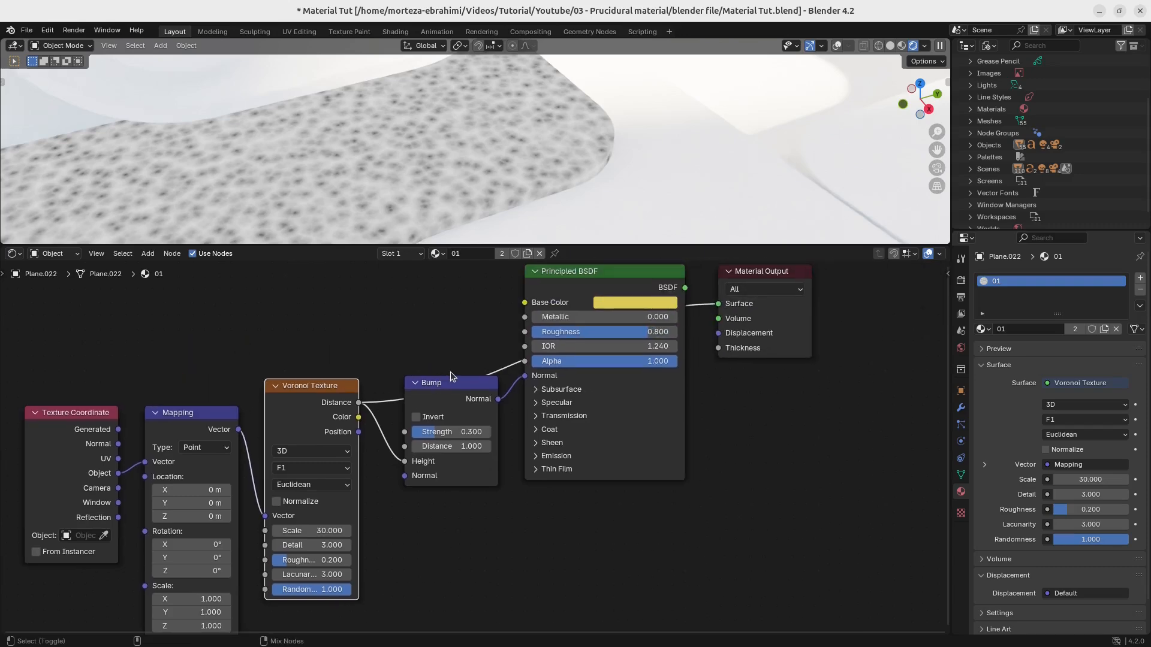
{"action": "left_click", "coordinate": [453, 393], "text": "ctrl+shift"}
{"action": "scroll", "coordinate": [464, 416], "scroll_direction": "up", "scroll_amount": 3}
{"action": "middle_click_drag", "start_coordinate": [466, 393], "coordinate": [343, 523]}
{"action": "left_click", "coordinate": [527, 366], "text": "ctrl+shift"}
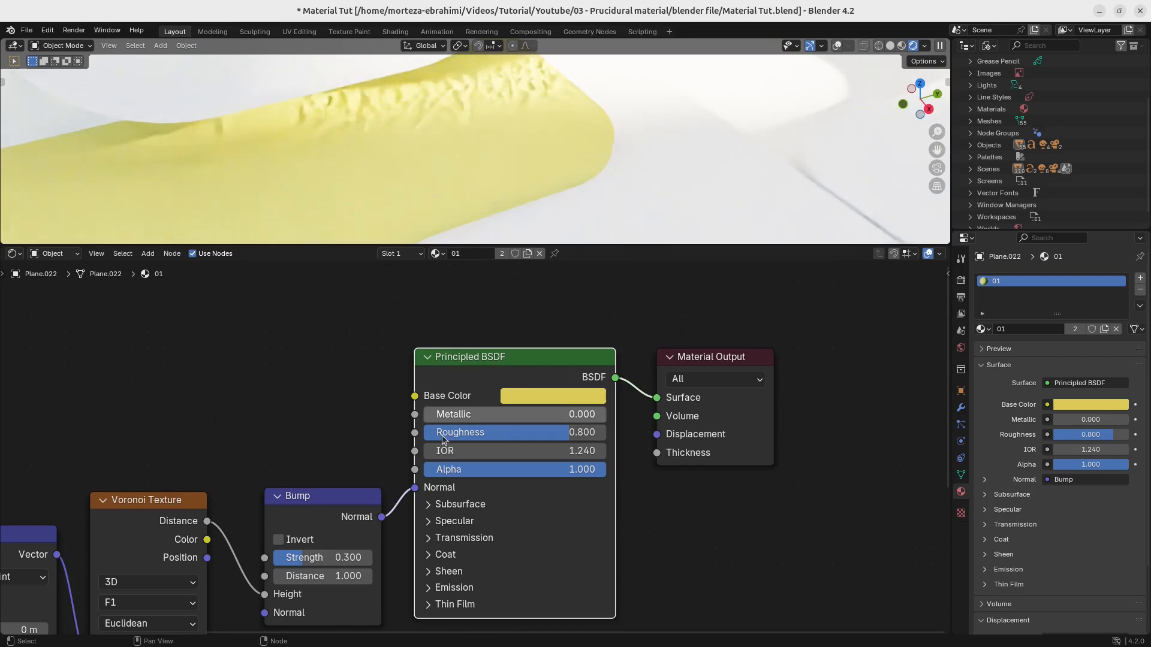
{"action": "scroll", "coordinate": [460, 532], "scroll_direction": "up", "scroll_amount": 2}
{"action": "middle_click_drag", "start_coordinate": [441, 540], "coordinate": [603, 470]}
{"action": "middle_click_drag", "start_coordinate": [469, 171], "coordinate": [542, 91], "text": "ctrl"}
{"action": "mouse_move", "coordinate": [413, 311]}
{"action": "middle_mouse_down", "text": "ctrl"}
{"action": "mouse_move", "coordinate": [391, 370]}
{"action": "mouse_move", "coordinate": [425, 324]}
{"action": "middle_mouse_up", "text": "ctrl"}
{"action": "middle_click_drag", "start_coordinate": [398, 401], "coordinate": [355, 422]}
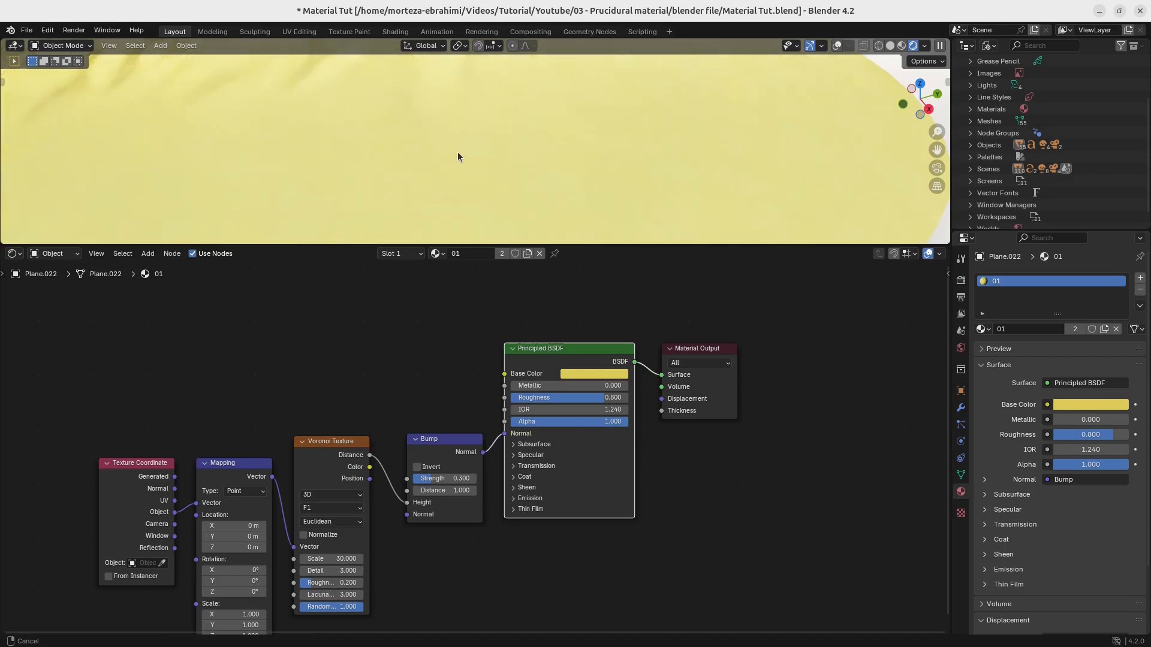
{"action": "middle_click_drag", "start_coordinate": [459, 143], "coordinate": [516, 120]}
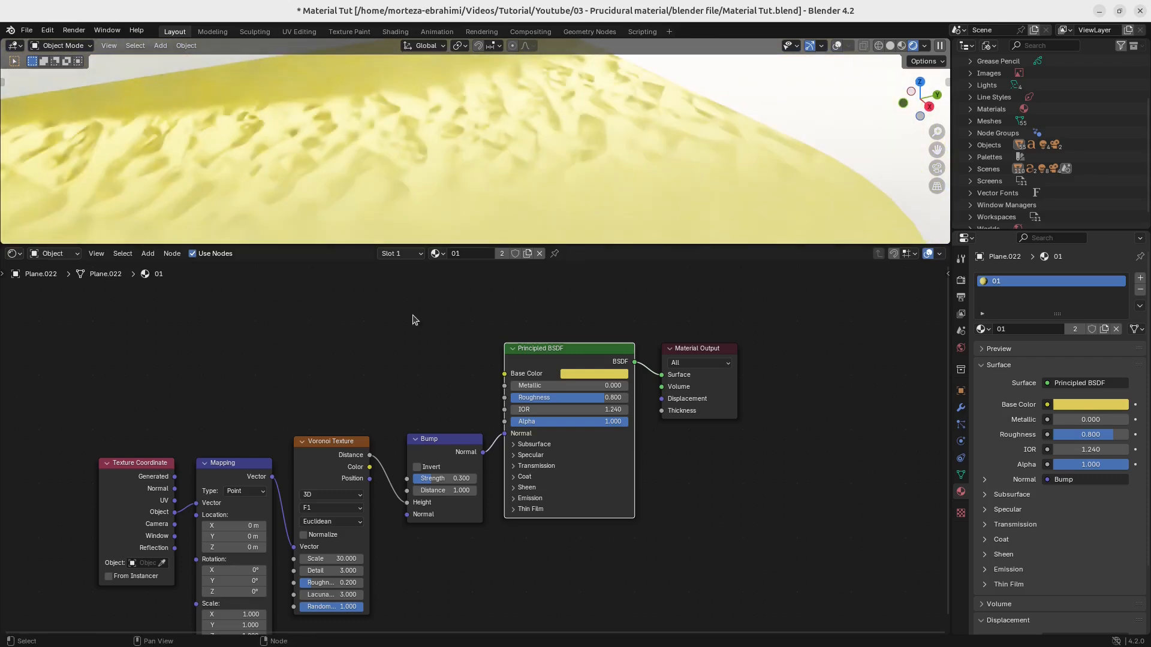
Insert a Color Ramp node between the Voronoi Texture's Distance output and the Bump node's Height input.
{"action": "key", "text": "shift+a"}
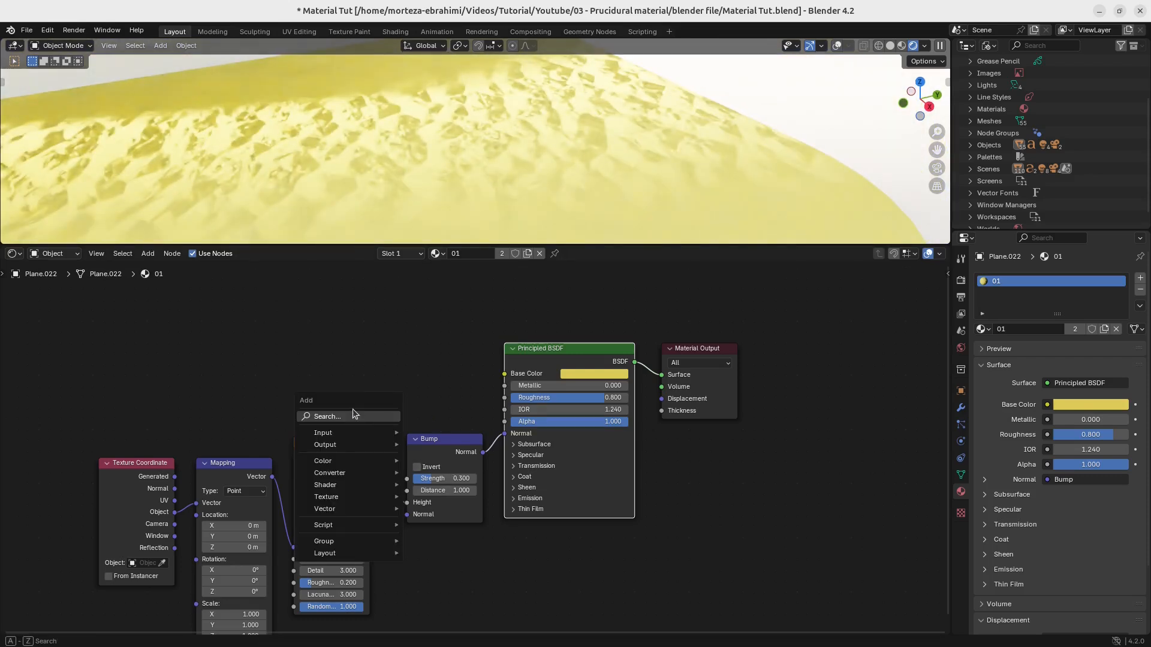
{"action": "type", "text": "ra"}
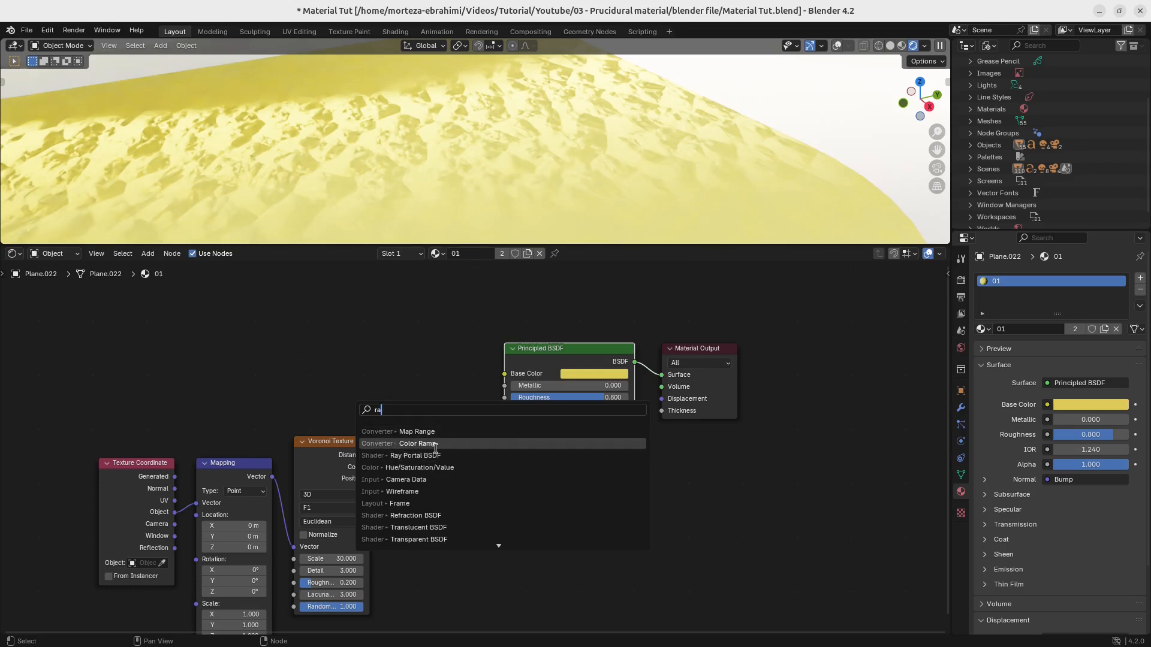
{"action": "left_click", "coordinate": [432, 445]}
{"action": "left_click", "coordinate": [390, 458]}
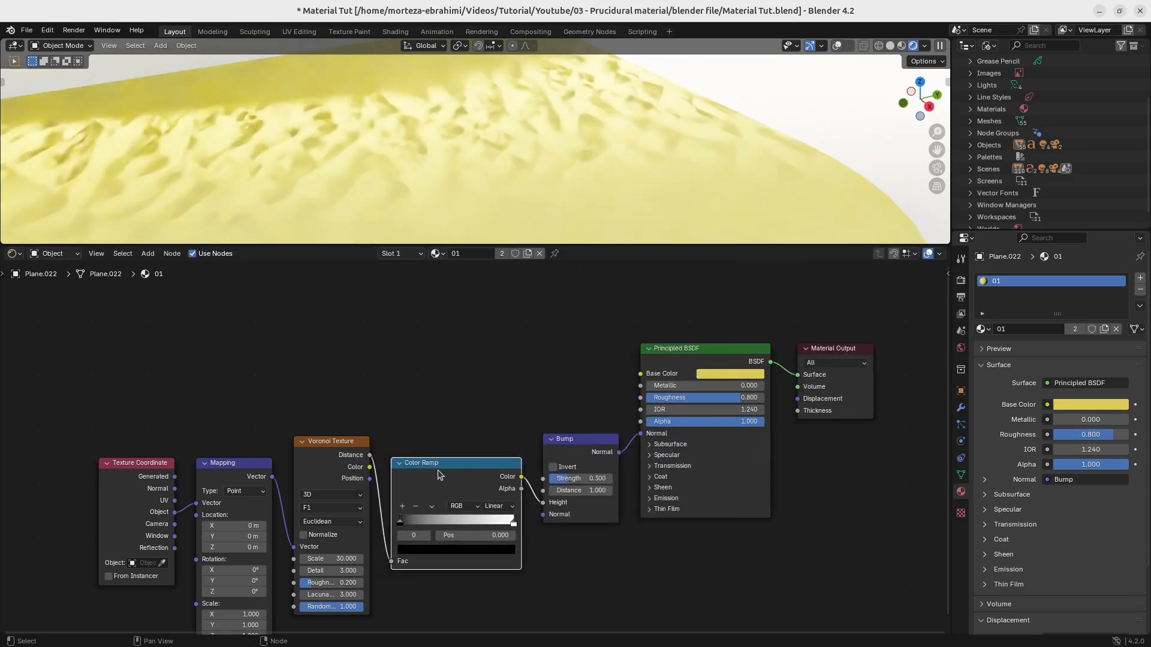
Move the Color Ramp's black stop to 0.273 and its white stop to 0.750.
{"action": "scroll", "coordinate": [460, 472], "scroll_direction": "up", "scroll_amount": 2}
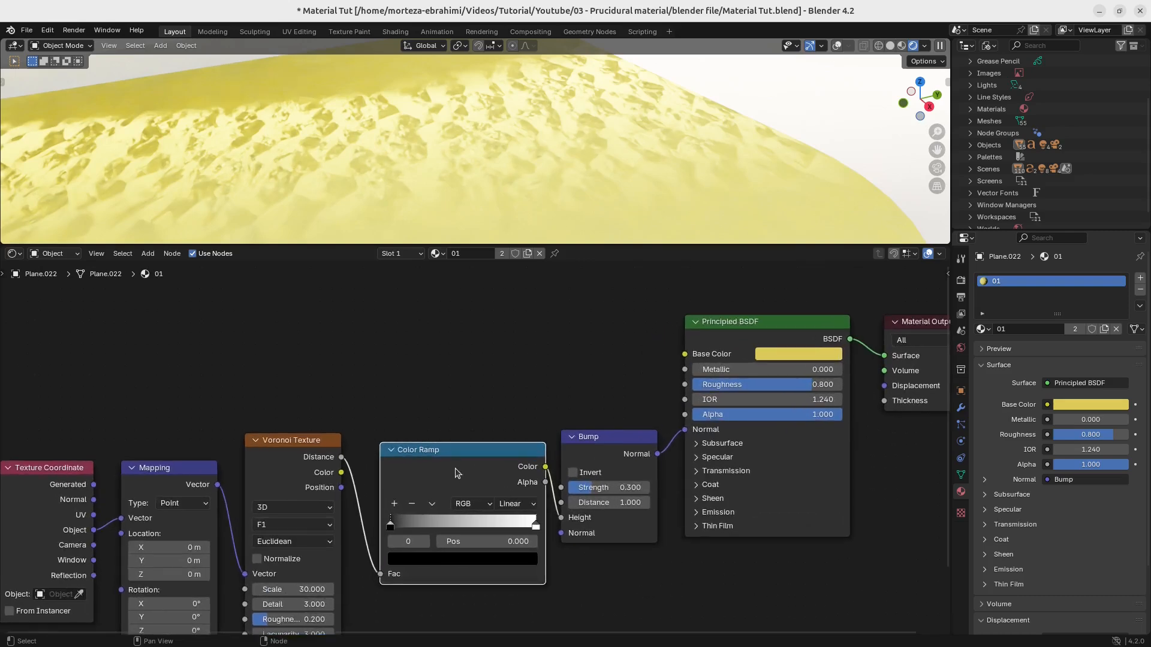
{"action": "left_click_drag", "start_coordinate": [370, 494], "coordinate": [408, 493]}
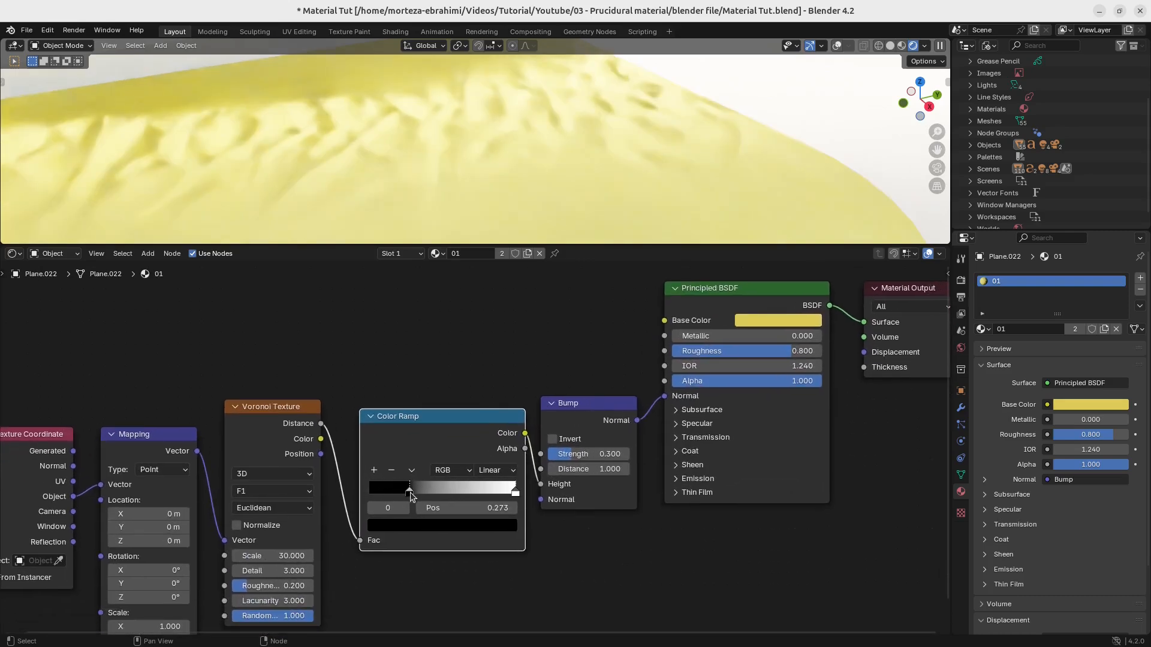
{"action": "left_click", "coordinate": [515, 493]}
{"action": "left_click_drag", "start_coordinate": [515, 493], "coordinate": [479, 493]}
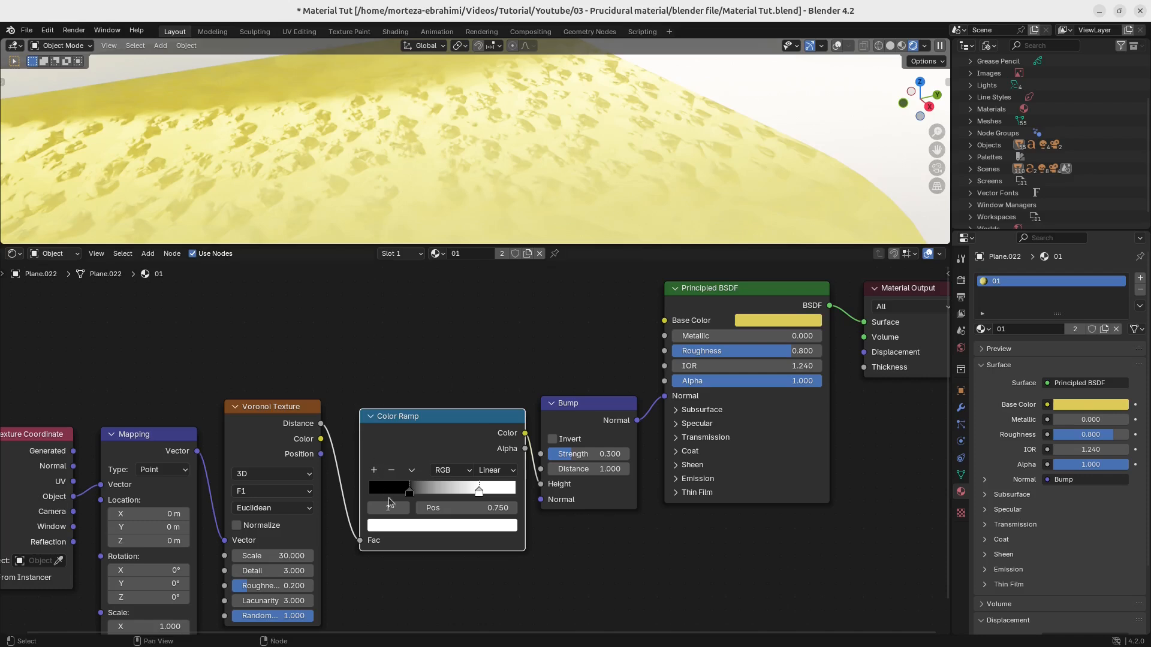
Preview the Color Ramp on the slab and lighten its black stop to a medium grey.
{"action": "left_click", "coordinate": [410, 492]}
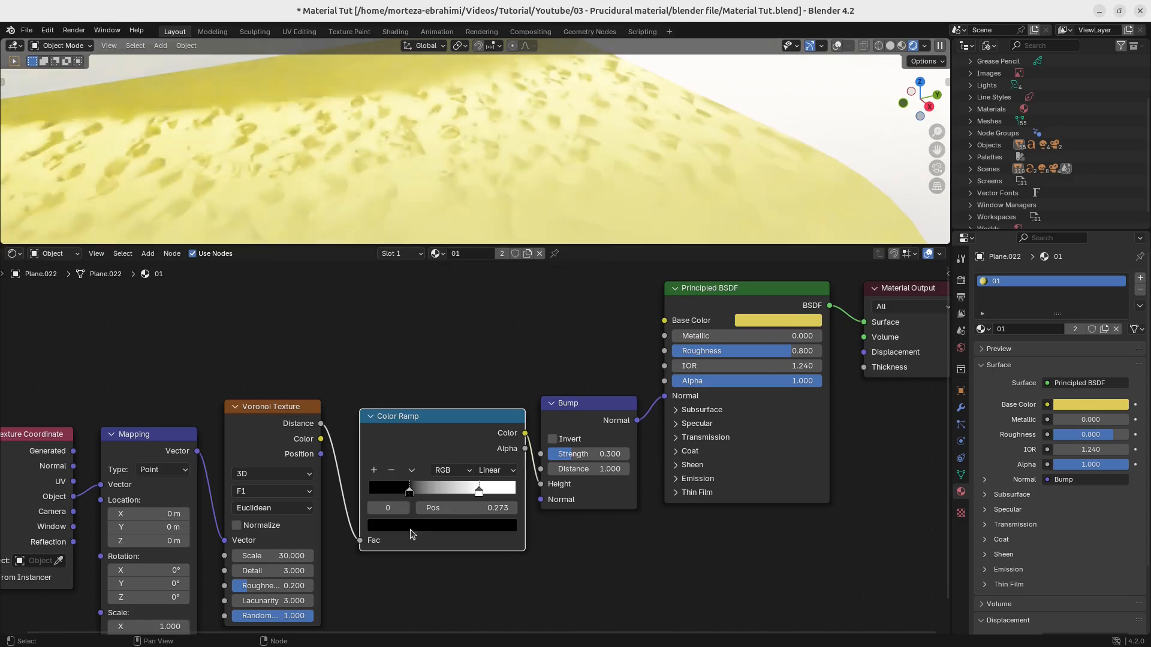
{"action": "left_click", "coordinate": [489, 422], "text": "ctrl+shift"}
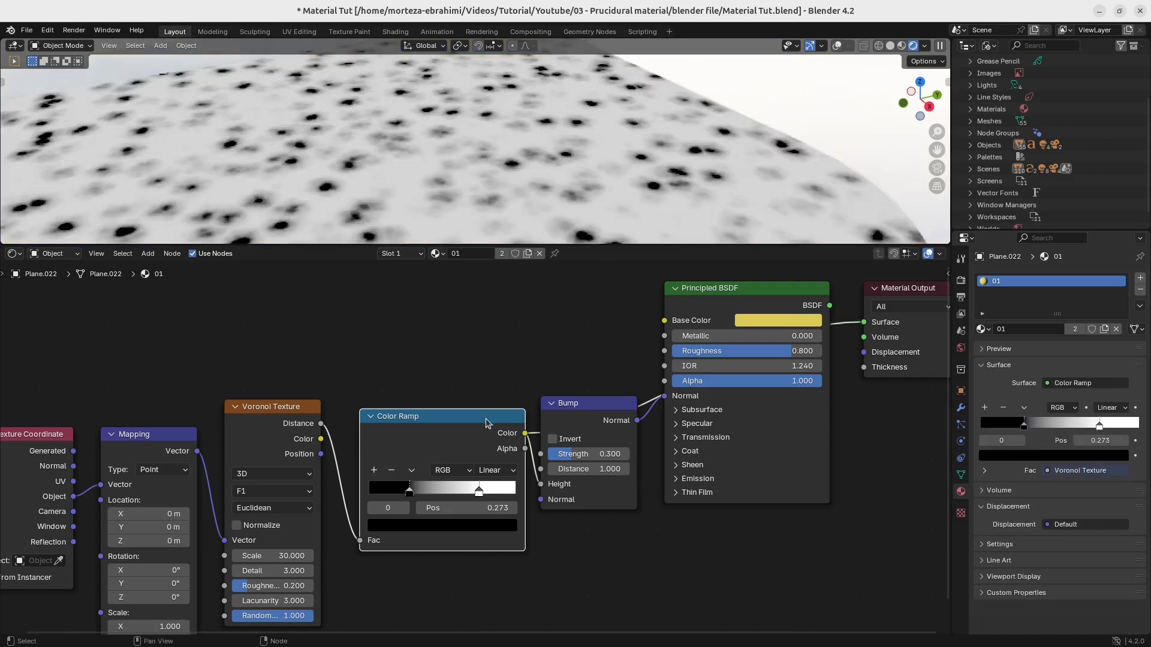
{"action": "left_click", "coordinate": [428, 531]}
{"action": "left_click_drag", "start_coordinate": [506, 427], "coordinate": [506, 359]}
Preview the Bump node's normals on the slab, and reconnect the Principled BSDF to the Material Output.
{"action": "left_click", "coordinate": [573, 410], "text": "ctrl+shift"}
{"action": "middle_click_drag", "start_coordinate": [606, 433], "coordinate": [496, 492]}
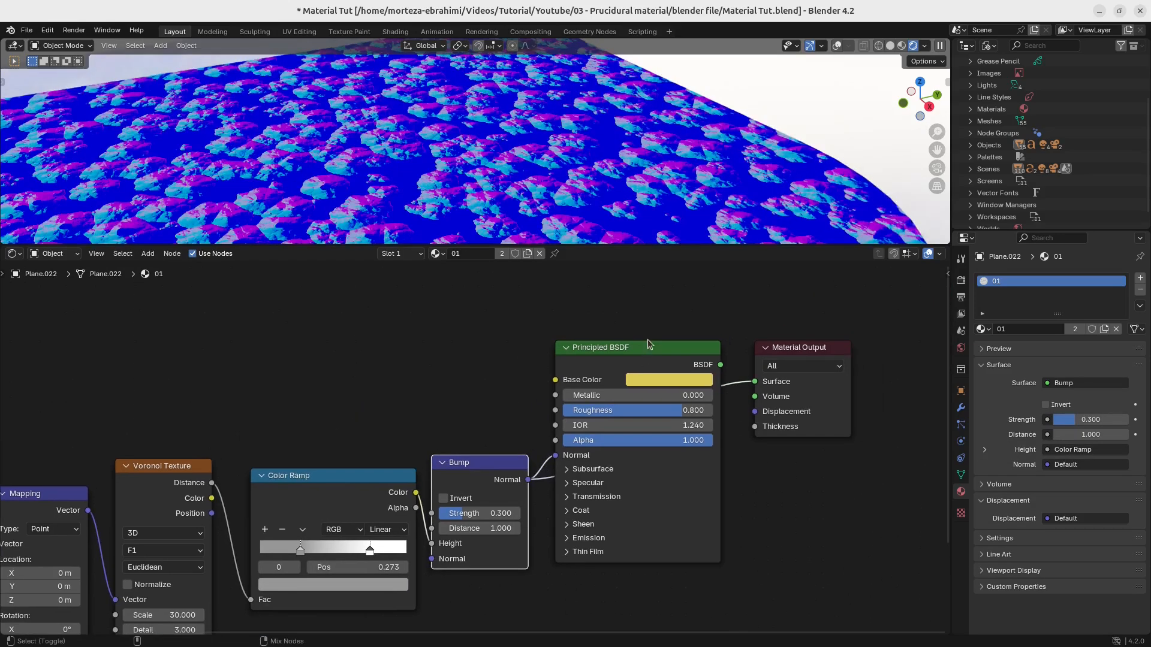
{"action": "left_click", "coordinate": [652, 350], "text": "ctrl+shift"}
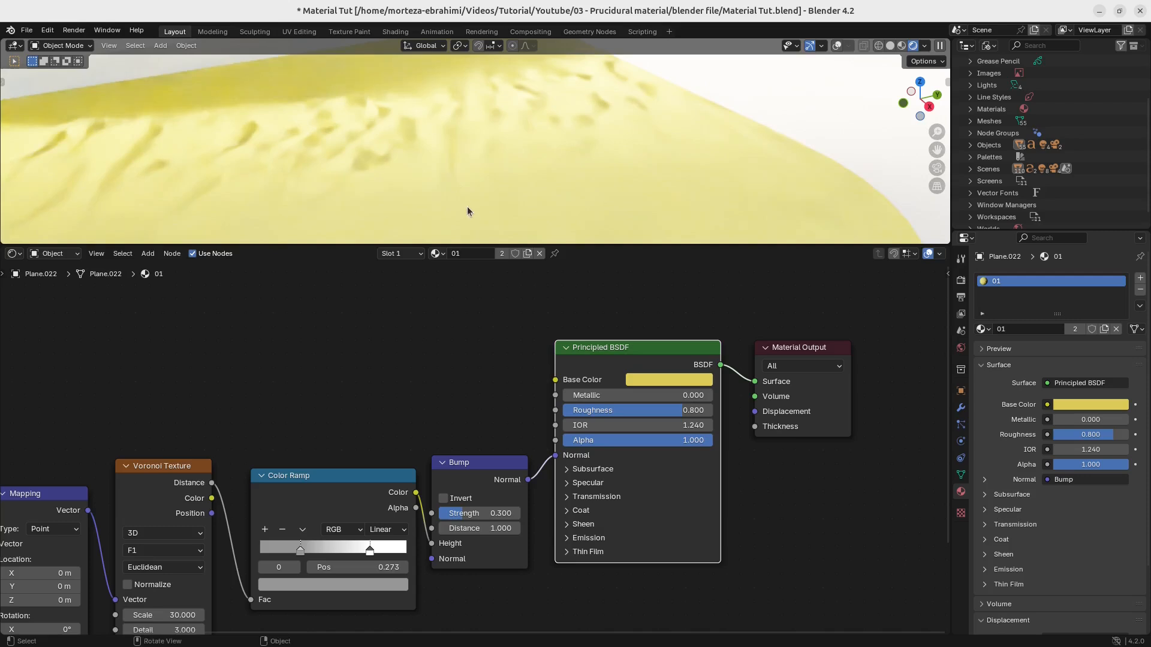
Change the Principled BSDF's base color from yellow to a near-white grey.
{"action": "scroll", "coordinate": [470, 176], "scroll_direction": "down", "scroll_amount": 8}
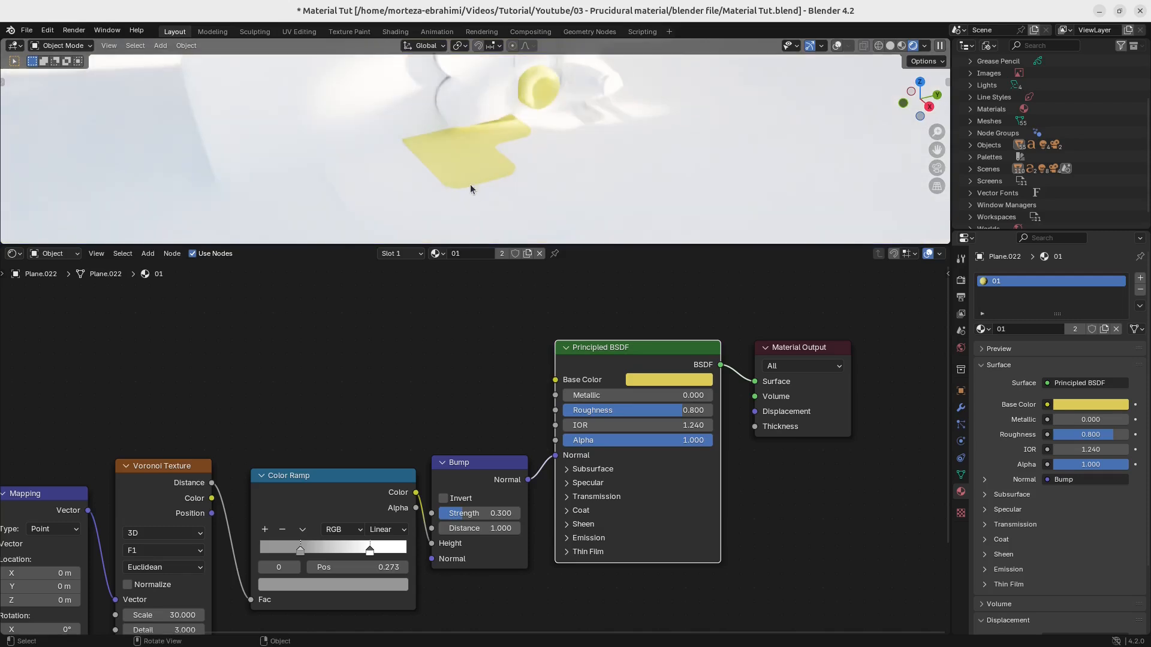
{"action": "scroll", "coordinate": [552, 98], "scroll_direction": "up", "scroll_amount": 8}
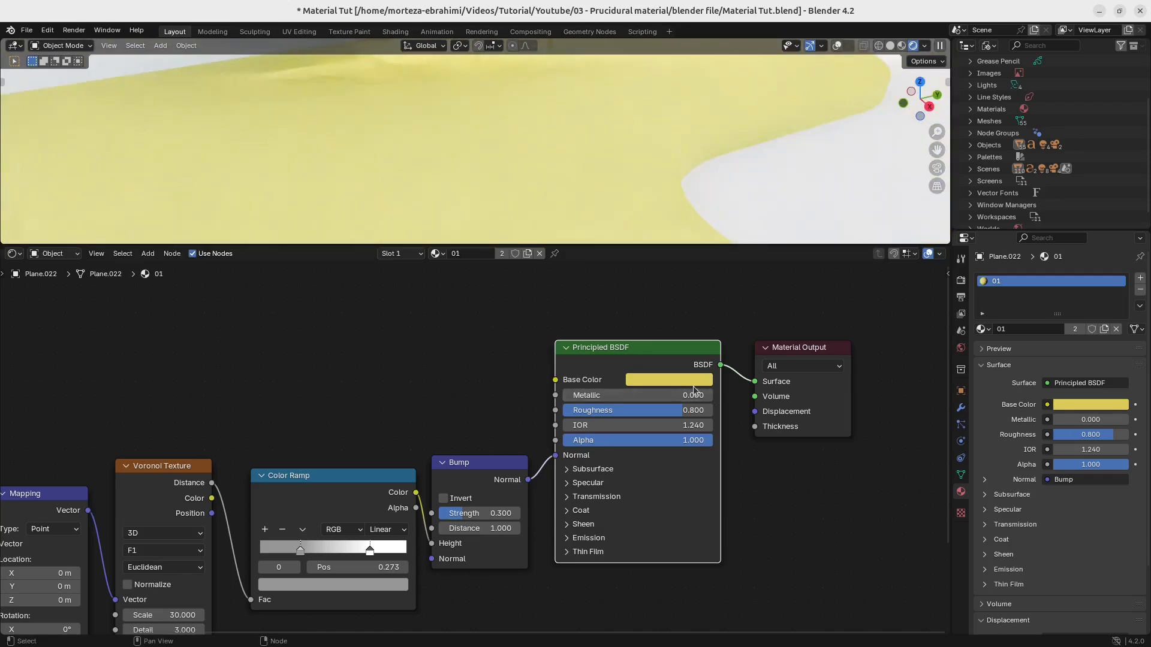
{"action": "left_click", "coordinate": [694, 385]}
{"action": "left_click_drag", "start_coordinate": [690, 332], "coordinate": [620, 318]}
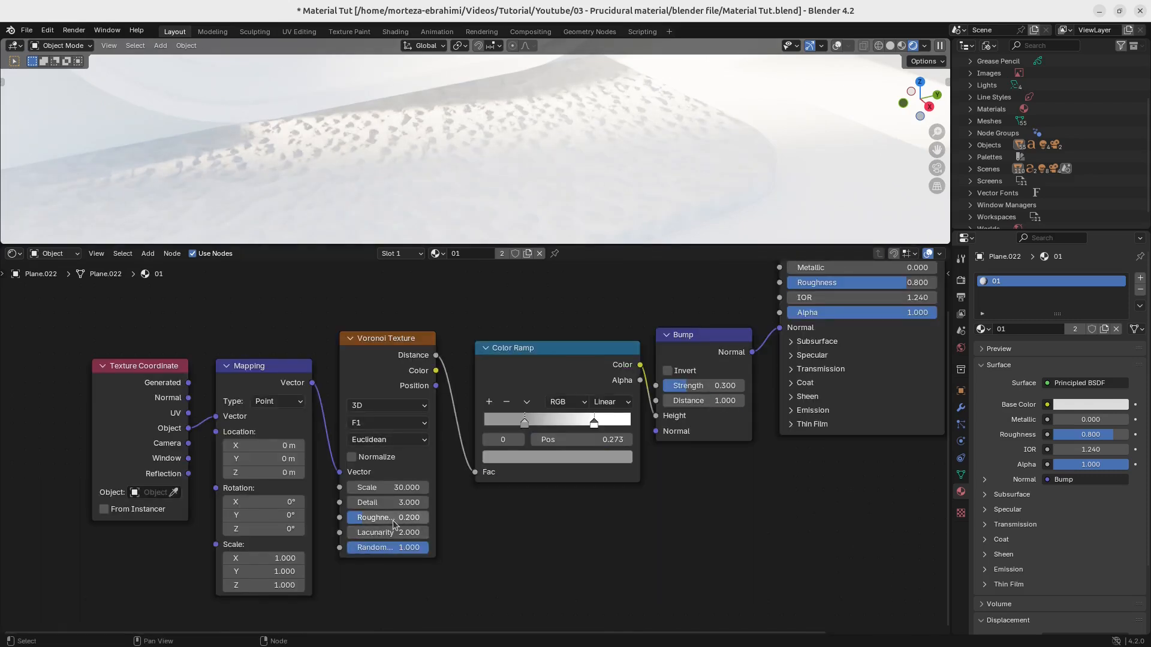
Set the Voronoi Texture's roughness to 0.5 and preview its output directly on the slab.
{"action": "double_click", "coordinate": [397, 517]}
{"action": "type", "text": "0.25"}
{"action": "key", "text": "Return"}
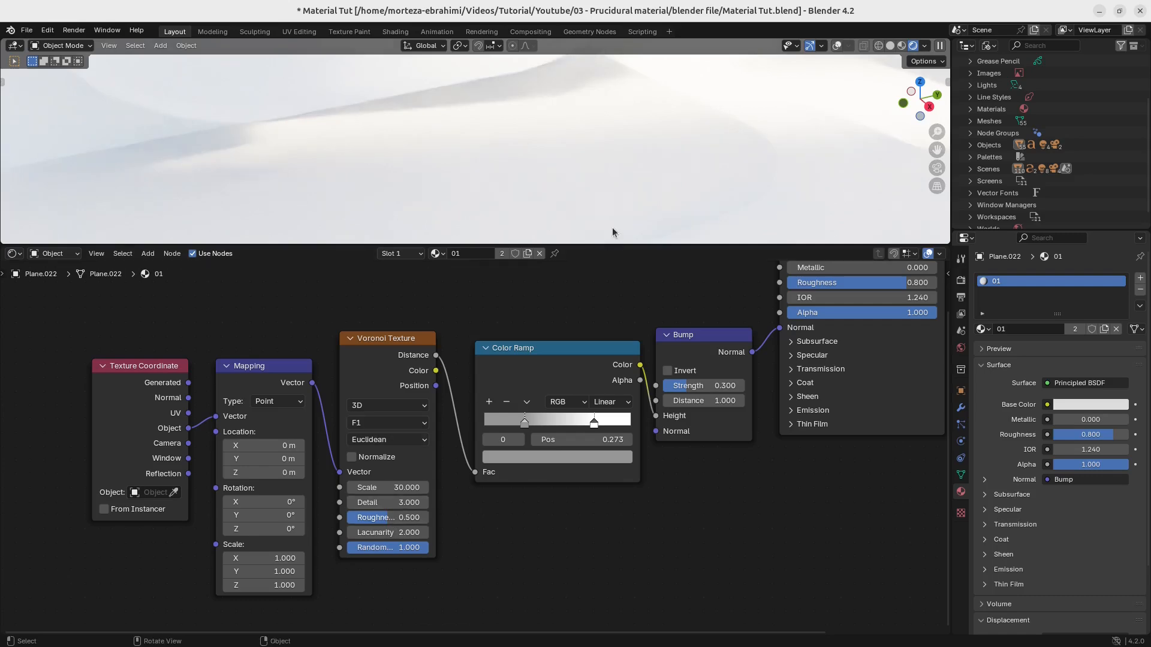
{"action": "left_click", "coordinate": [430, 357], "text": "ctrl+shift"}
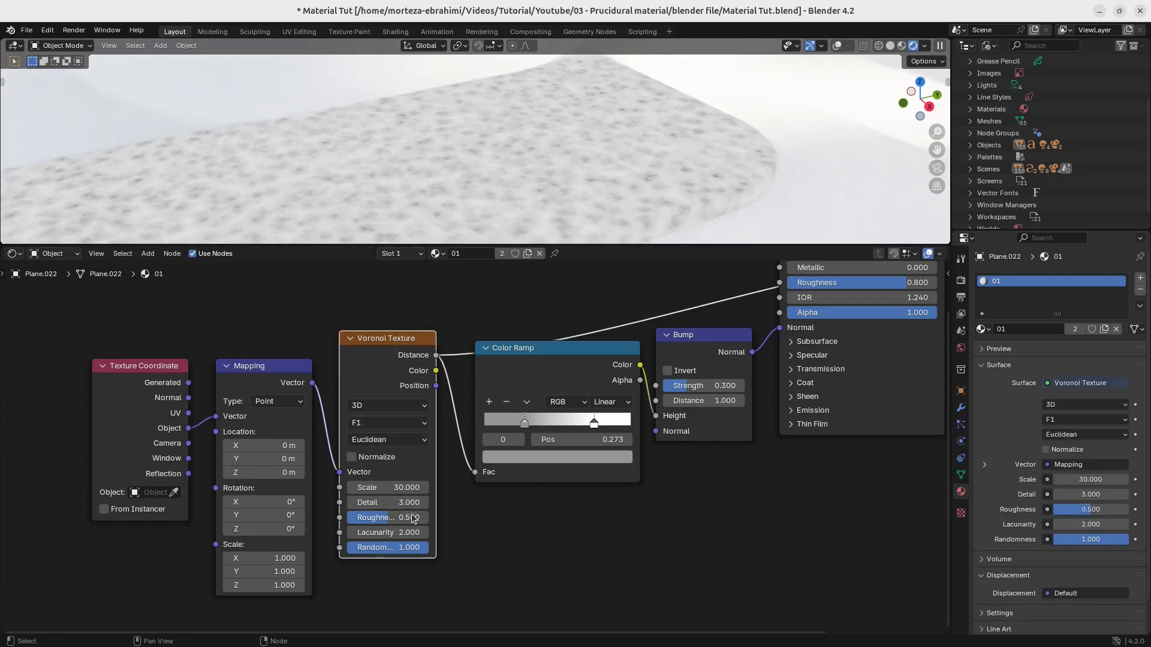
{"action": "scroll", "coordinate": [413, 517], "scroll_direction": "up", "scroll_amount": 2}
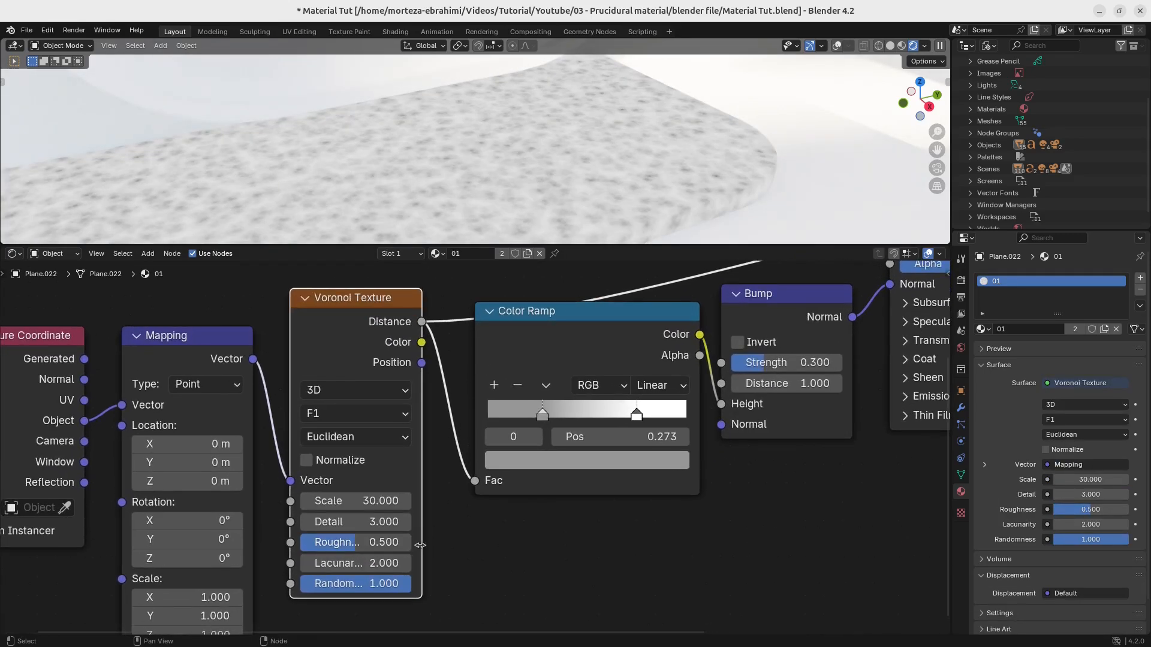
Widen the Voronoi Texture node and try out a slightly lower roughness of about 0.485.
{"action": "left_click_drag", "start_coordinate": [418, 542], "coordinate": [447, 542]}
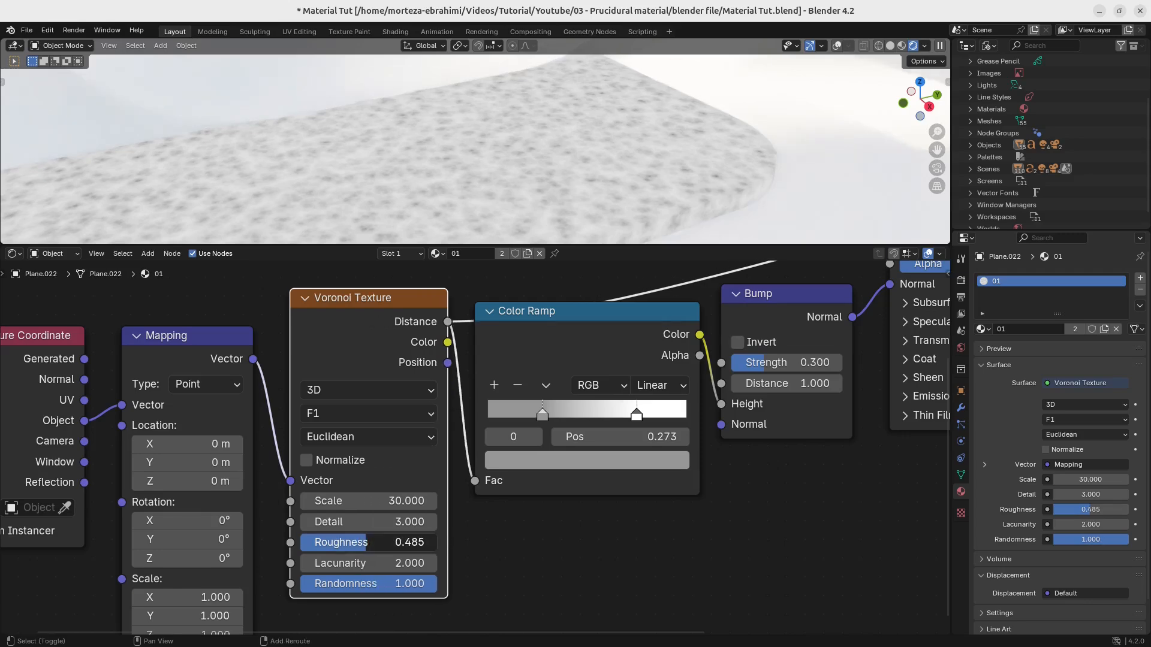
{"action": "mouse_move", "coordinate": [371, 543]}
{"action": "left_mouse_down"}
{"action": "mouse_move", "coordinate": [437, 542]}
{"action": "mouse_move", "coordinate": [300, 542]}
{"action": "mouse_move", "coordinate": [382, 542]}
{"action": "mouse_move", "coordinate": [368, 543]}
{"action": "left_mouse_up"}
{"action": "middle_click_drag", "start_coordinate": [392, 426], "coordinate": [385, 335], "text": "ctrl"}
{"action": "middle_click_drag", "start_coordinate": [570, 384], "coordinate": [419, 395]}
{"action": "middle_click_drag", "start_coordinate": [444, 443], "coordinate": [390, 423], "text": "ctrl"}
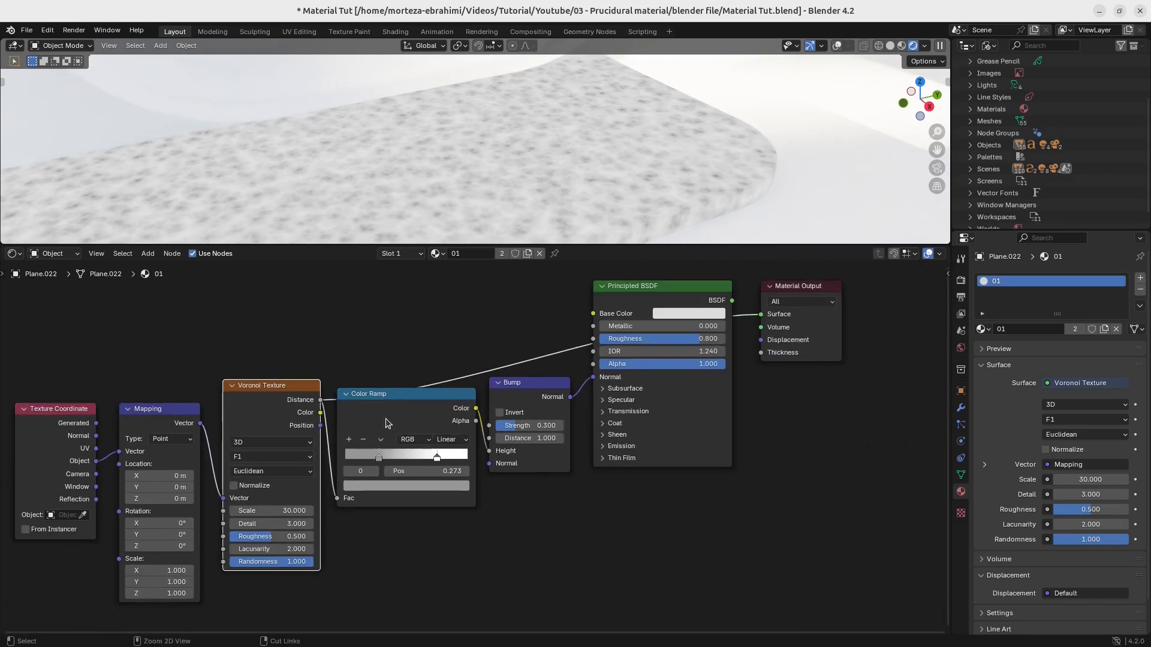
Preview the Color Ramp on the slab and darken its grey stop at position 0.273.
{"action": "left_click", "coordinate": [380, 459]}
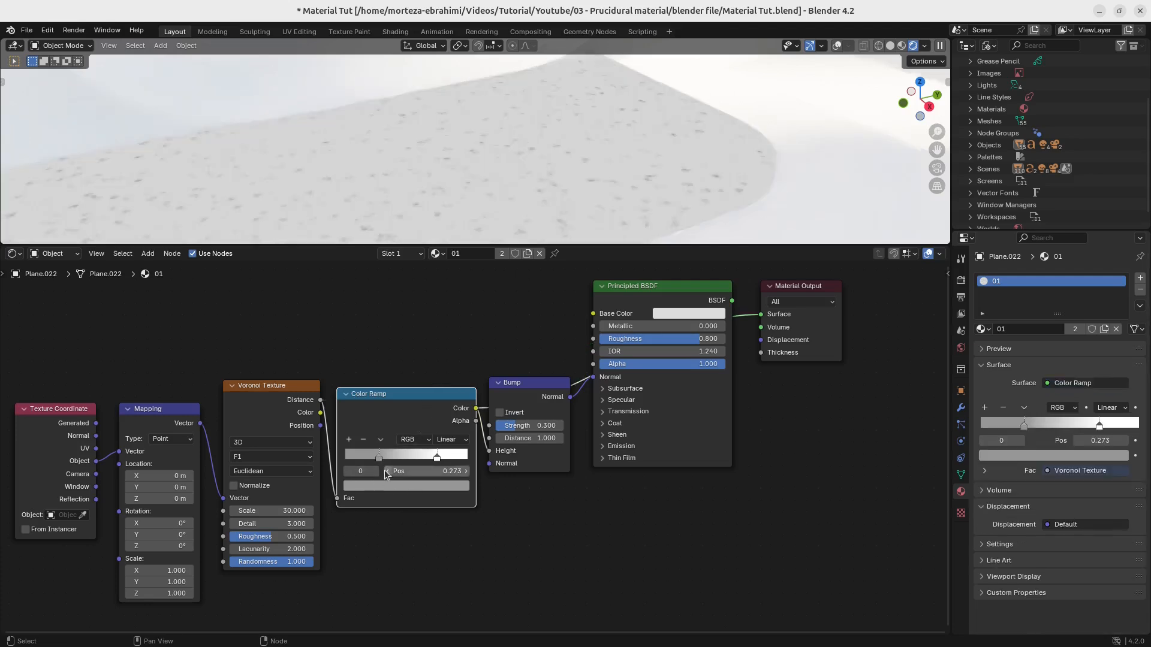
{"action": "left_click", "coordinate": [385, 486]}
{"action": "mouse_move", "coordinate": [461, 346]}
{"action": "left_mouse_down"}
{"action": "mouse_move", "coordinate": [460, 329]}
{"action": "mouse_move", "coordinate": [460, 403]}
{"action": "mouse_move", "coordinate": [460, 365]}
{"action": "left_mouse_up"}
{"action": "middle_click_drag", "start_coordinate": [536, 498], "coordinate": [508, 537]}
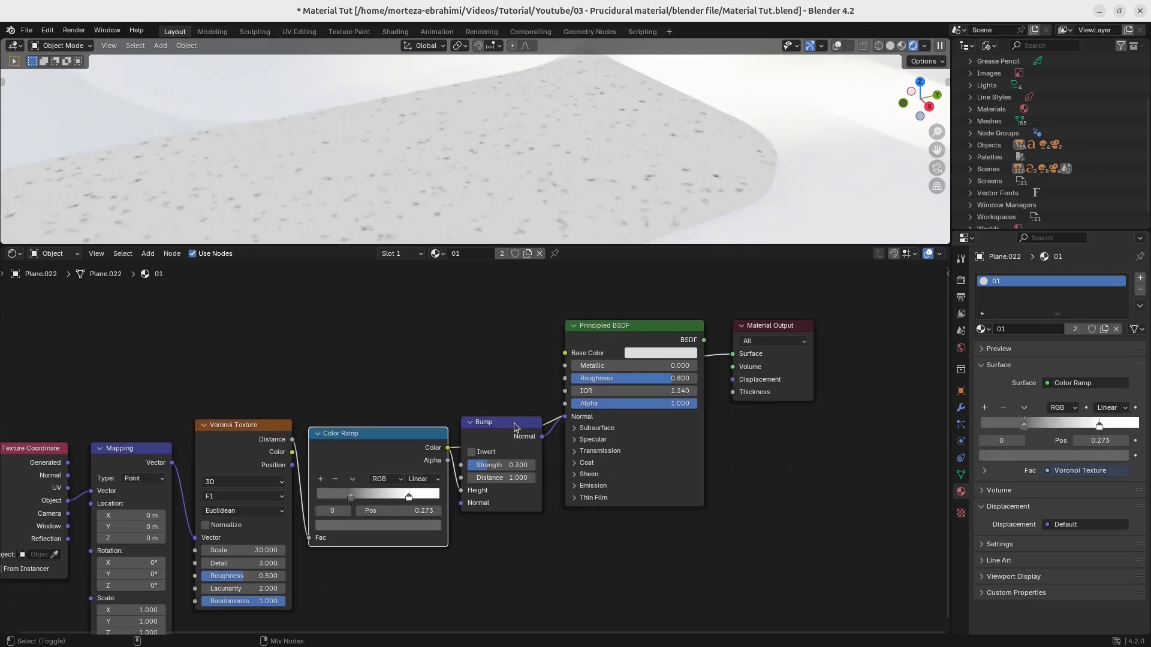
Preview the Bump node, reconnect the Principled BSDF to the Material Output, and save the file.
{"action": "left_click", "coordinate": [527, 444], "text": "ctrl+shift"}
{"action": "left_click", "coordinate": [637, 325], "text": "ctrl+shift"}
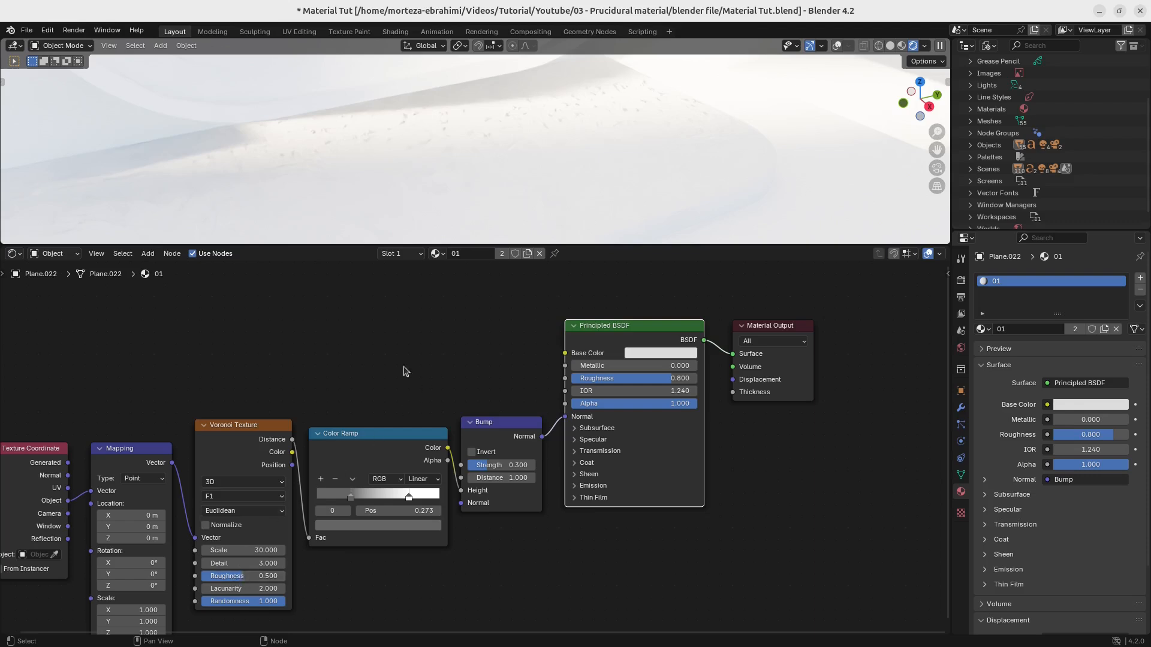
{"action": "scroll", "coordinate": [501, 169], "scroll_direction": "up", "scroll_amount": 2}
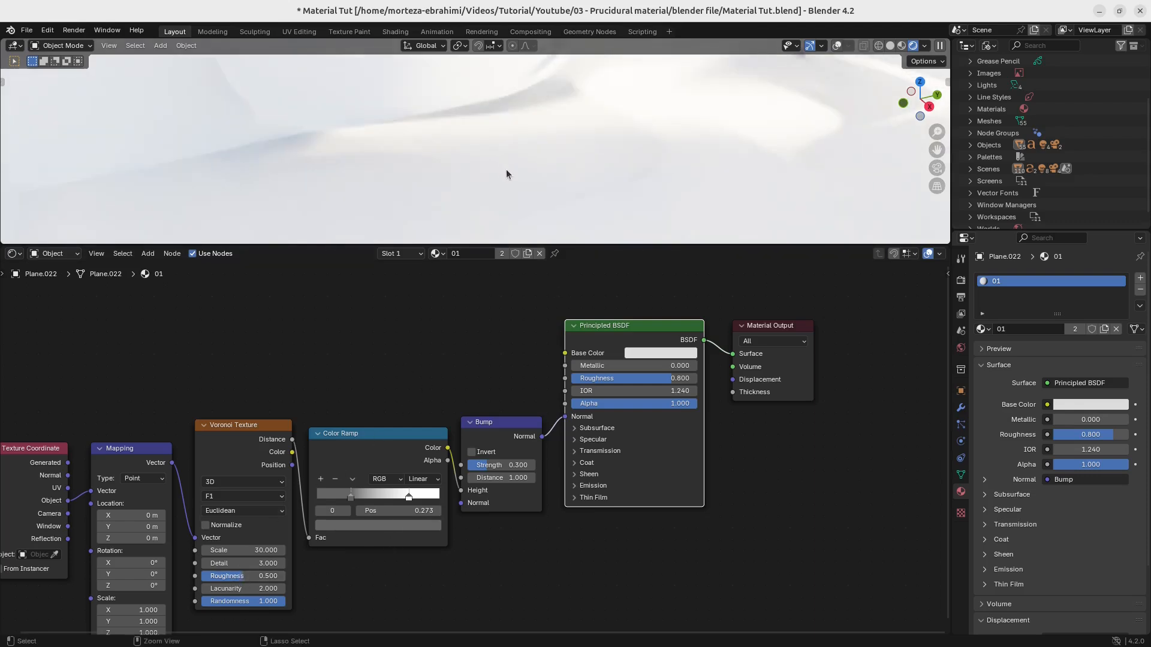
{"action": "key", "text": "ctrl+s"}
Select all the model's objects in wireframe display and link material 01 from the floor slab to them.
{"action": "mouse_move", "coordinate": [512, 194]}
{"action": "middle_mouse_down", "text": "shift"}
{"action": "mouse_move", "coordinate": [495, 202]}
{"action": "mouse_move", "coordinate": [517, 175]}
{"action": "middle_mouse_up", "text": "shift"}
{"action": "scroll", "coordinate": [519, 184], "scroll_direction": "down", "scroll_amount": 3}
{"action": "key", "text": "z"}
{"action": "left_click", "coordinate": [365, 158]}
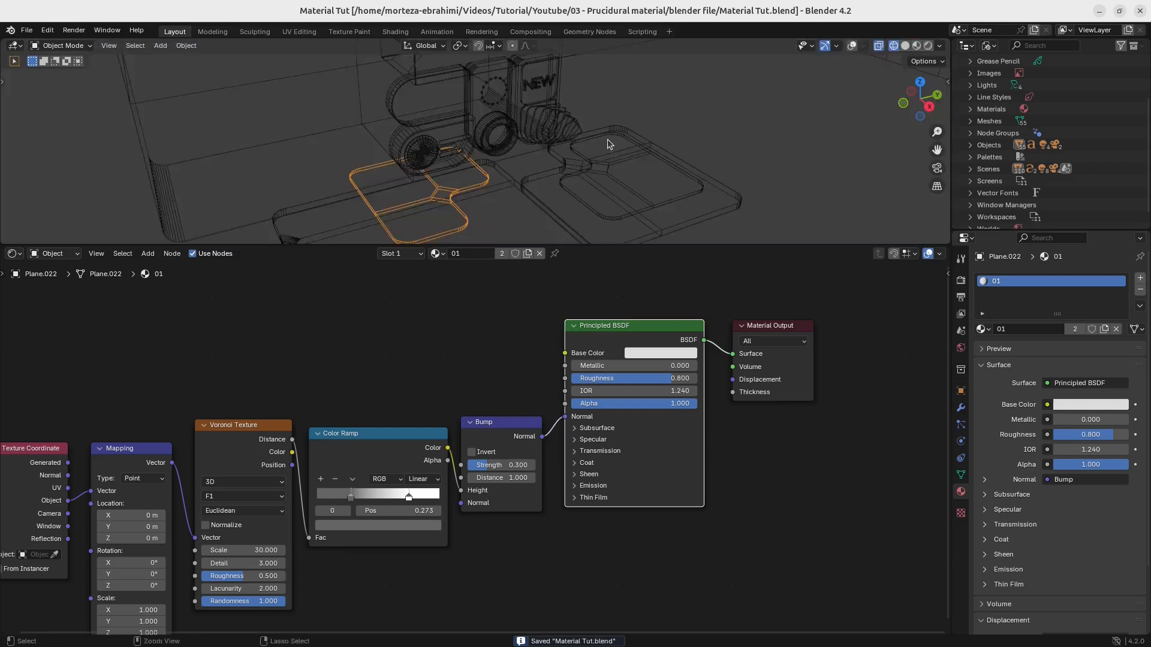
{"action": "middle_click_drag", "start_coordinate": [537, 73], "coordinate": [525, 150]}
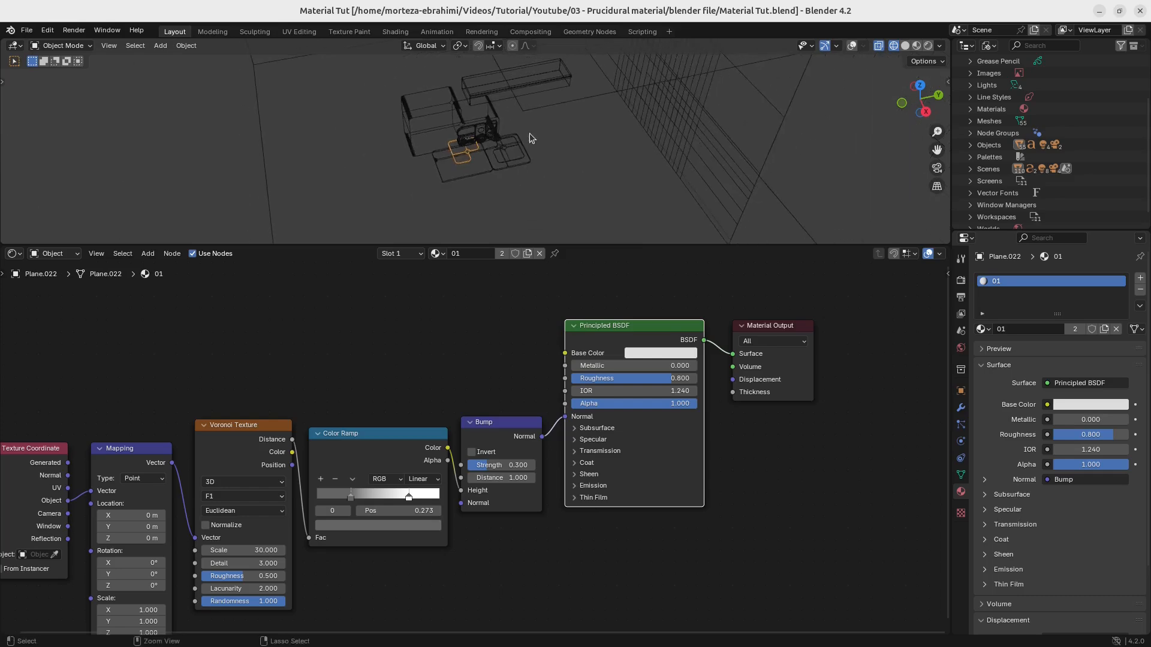
{"action": "left_click_drag", "start_coordinate": [498, 97], "coordinate": [437, 169]}
{"action": "middle_click_drag", "start_coordinate": [458, 180], "coordinate": [487, 120], "text": "ctrl"}
{"action": "key", "text": "z"}
{"action": "left_click", "coordinate": [754, 196]}
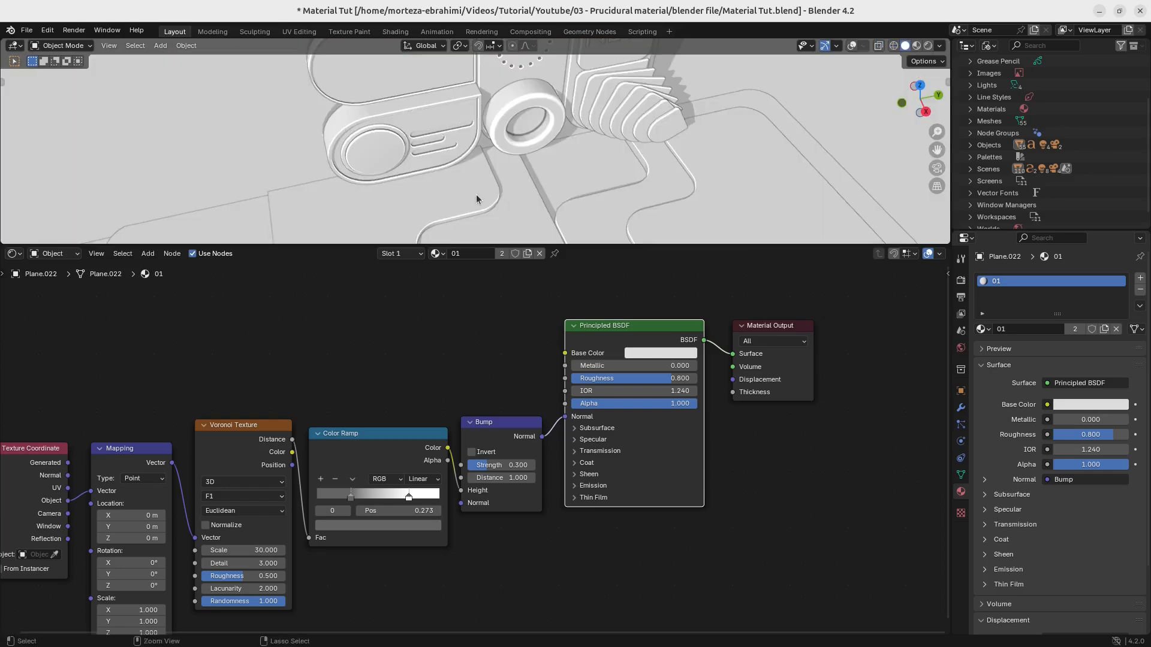
{"action": "key", "text": "ctrl+l"}
{"action": "left_click", "coordinate": [477, 196]}
Switch to rendered display, enlarge the 3D viewport, and inspect the model with the shared material.
{"action": "key", "text": "z"}
{"action": "left_click", "coordinate": [480, 117]}
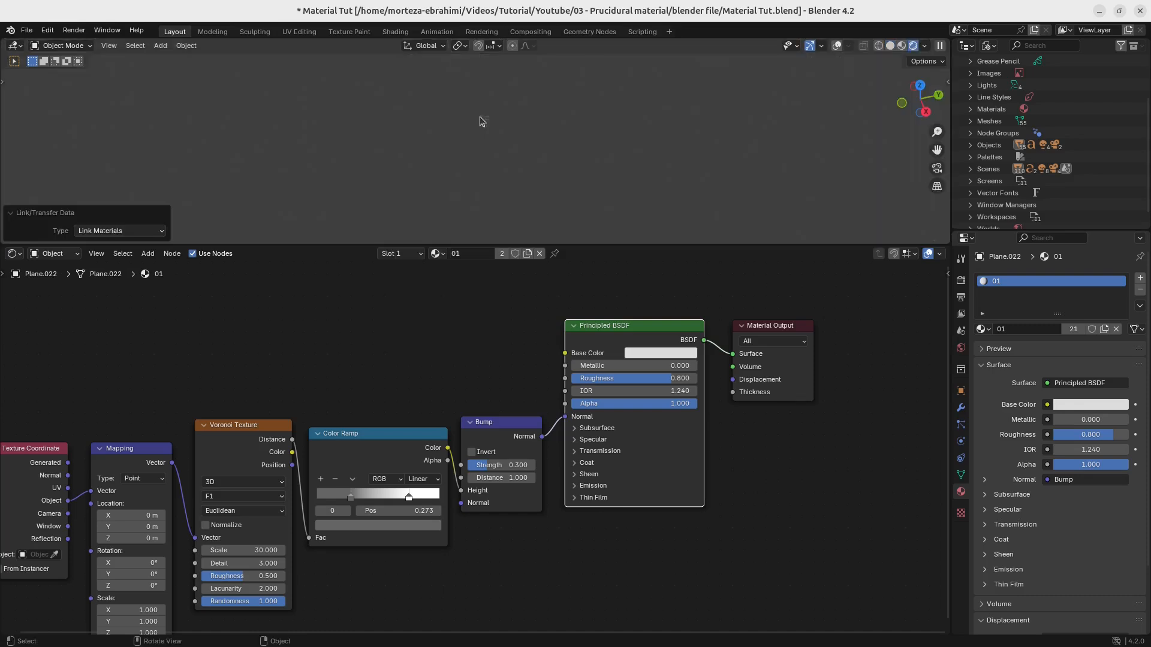
{"action": "mouse_move", "coordinate": [551, 150]}
{"action": "middle_mouse_down"}
{"action": "mouse_move", "coordinate": [553, 127]}
{"action": "mouse_move", "coordinate": [551, 157]}
{"action": "middle_mouse_up"}
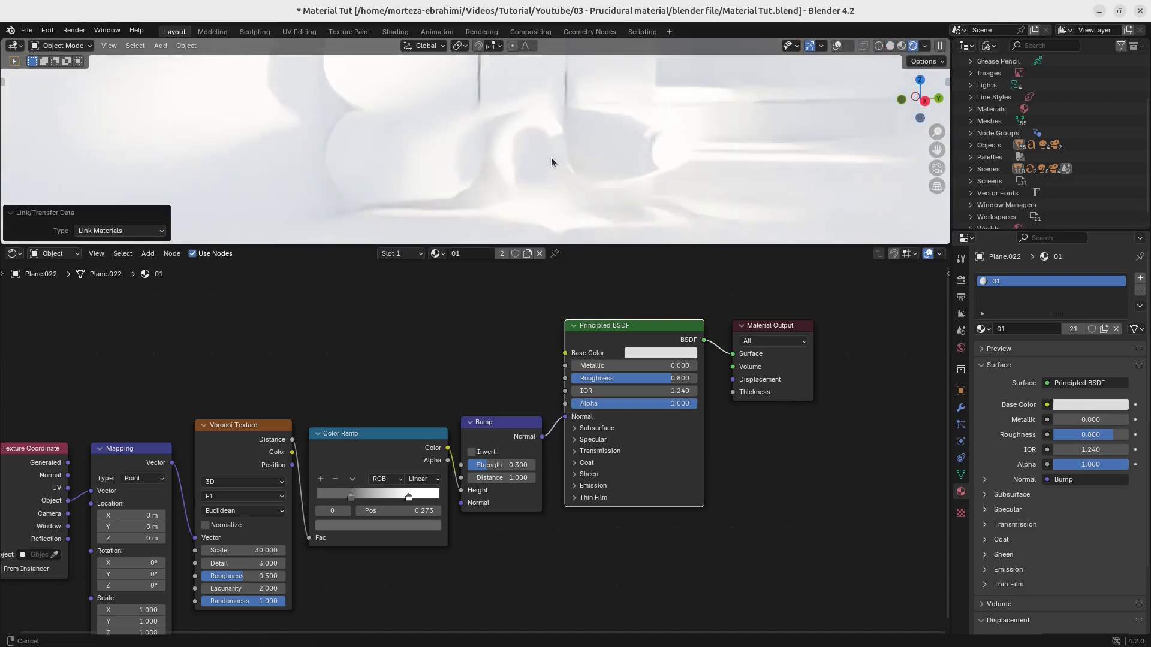
{"action": "left_click_drag", "start_coordinate": [575, 244], "coordinate": [578, 333]}
{"action": "middle_click_drag", "start_coordinate": [524, 258], "coordinate": [552, 228]}
{"action": "scroll", "coordinate": [572, 255], "scroll_direction": "down", "scroll_amount": 1}
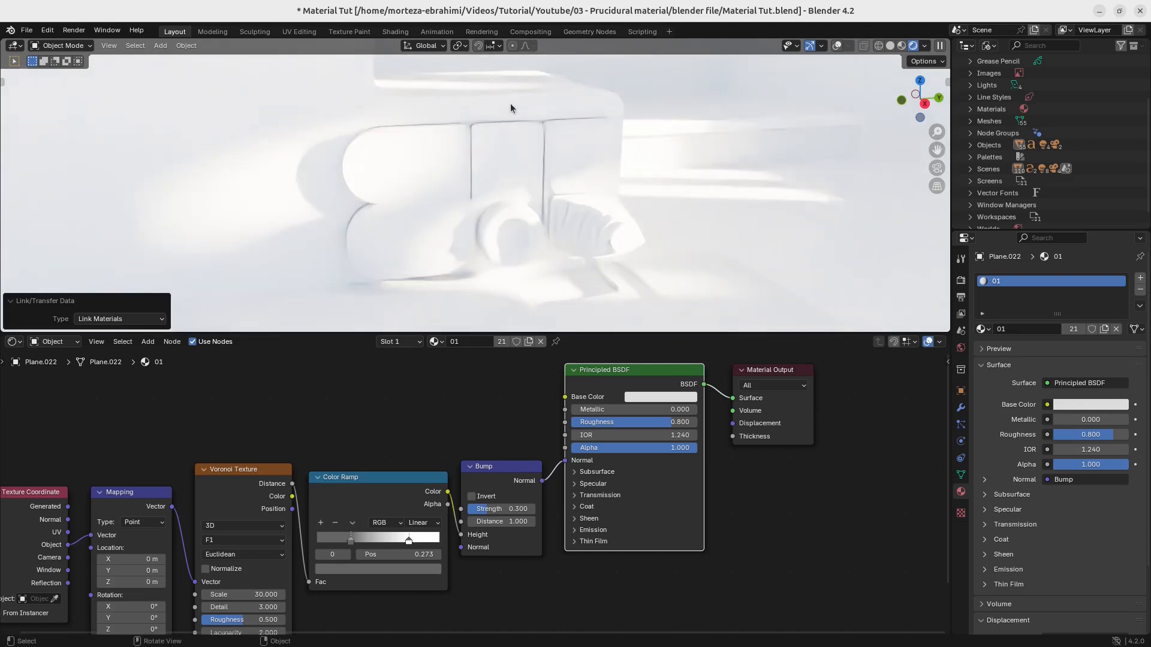
{"action": "middle_click_drag", "start_coordinate": [539, 136], "coordinate": [580, 188]}
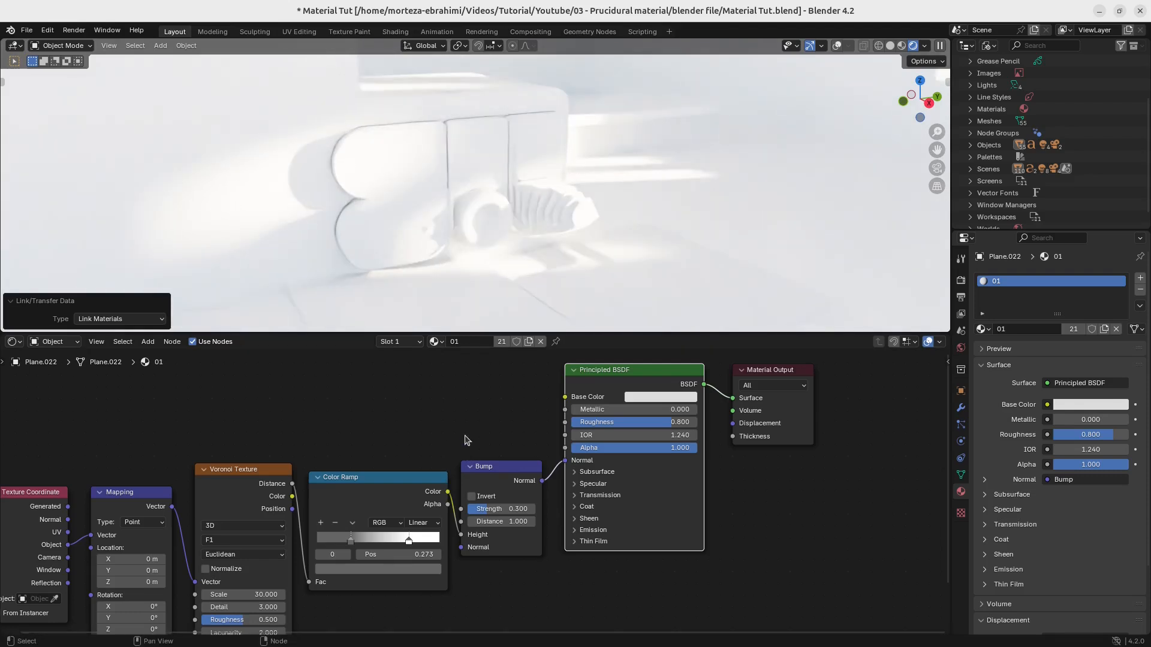
Change the Principled BSDF's base color in material 01 to a warm orange.
{"action": "scroll", "coordinate": [470, 450], "scroll_direction": "down", "scroll_amount": 3}
{"action": "left_click", "coordinate": [599, 430]}
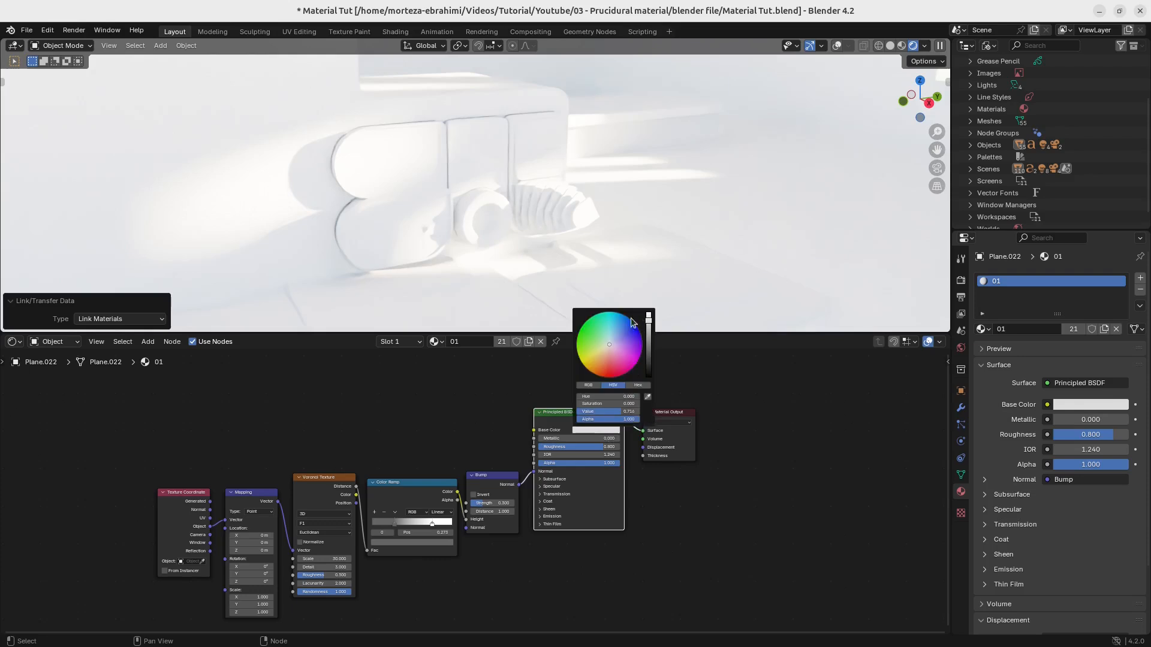
{"action": "left_click", "coordinate": [601, 364]}
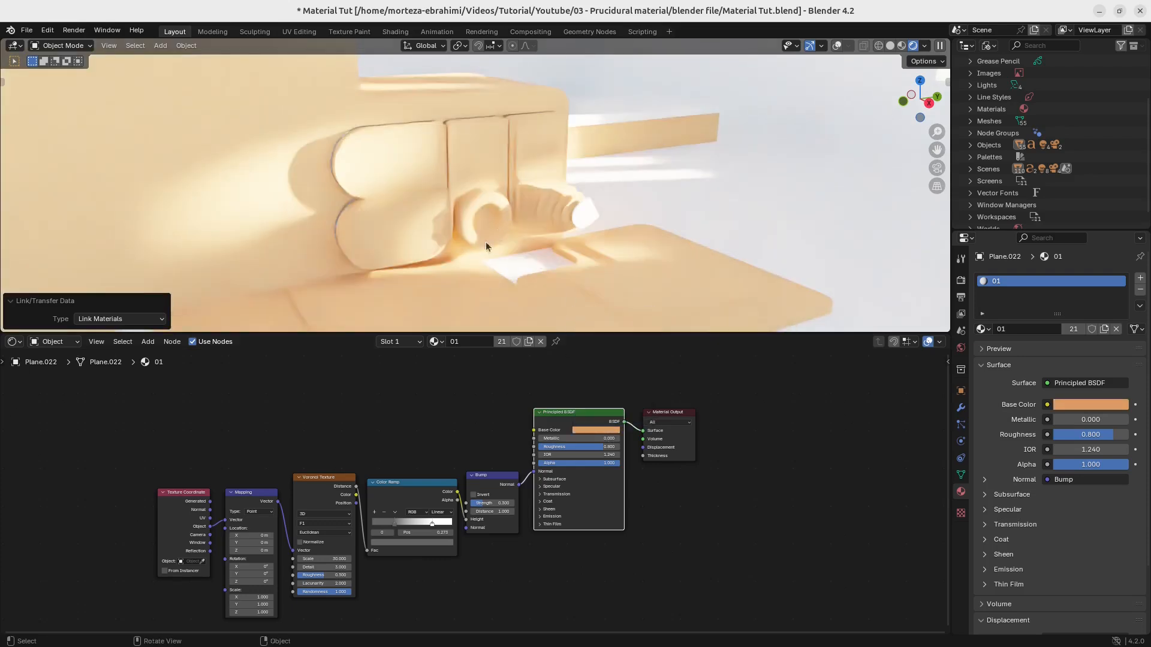
Link material 01 from the round ring to the unassigned panel at the slab's opening and the room plane.
{"action": "left_click", "coordinate": [550, 255]}
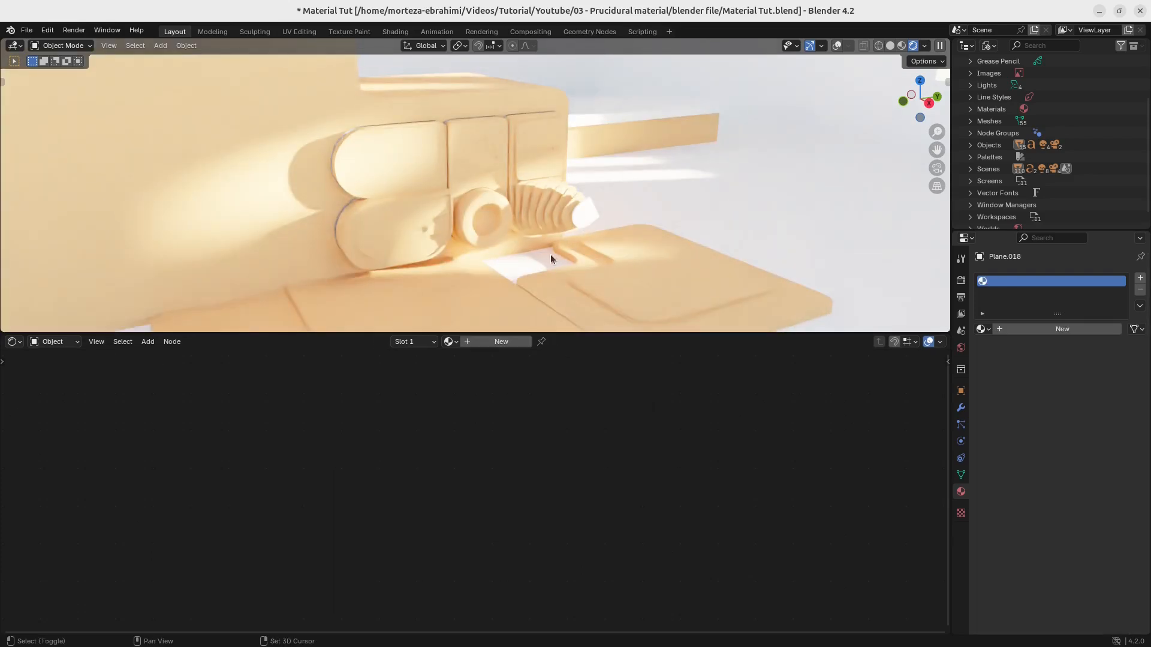
{"action": "left_click", "coordinate": [474, 242], "text": "shift"}
{"action": "key", "text": "ctrl+l"}
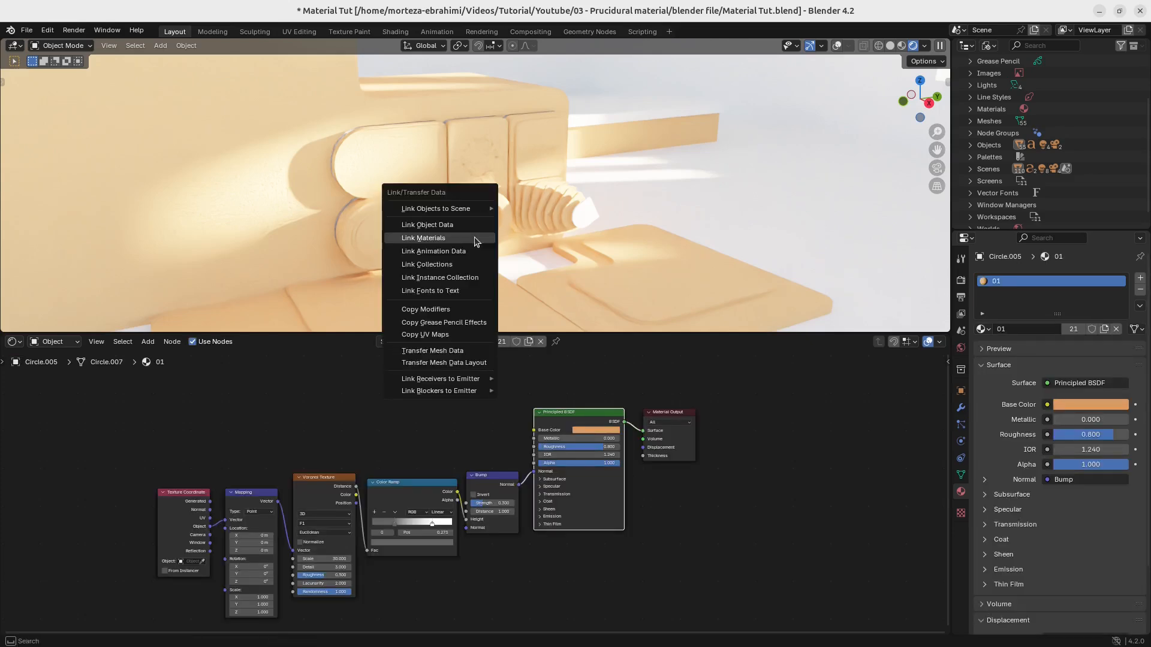
{"action": "left_click", "coordinate": [422, 238]}
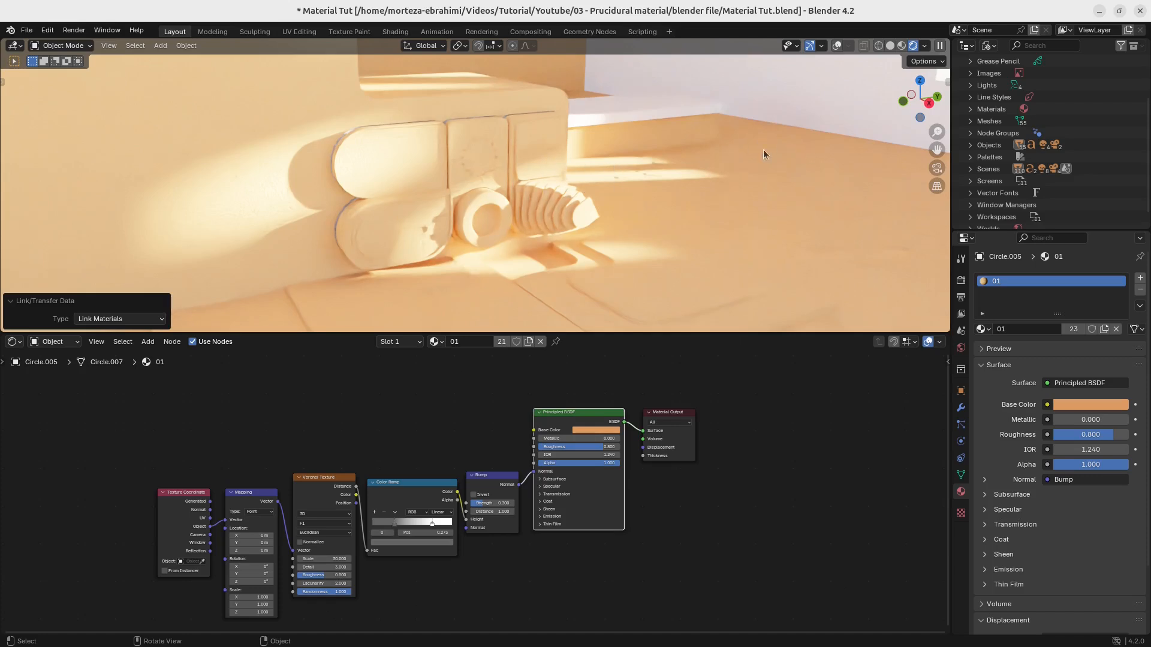
Select the large room plane in wireframe display and remove its material 01 slot.
{"action": "left_click", "coordinate": [577, 70]}
{"action": "key", "text": "z"}
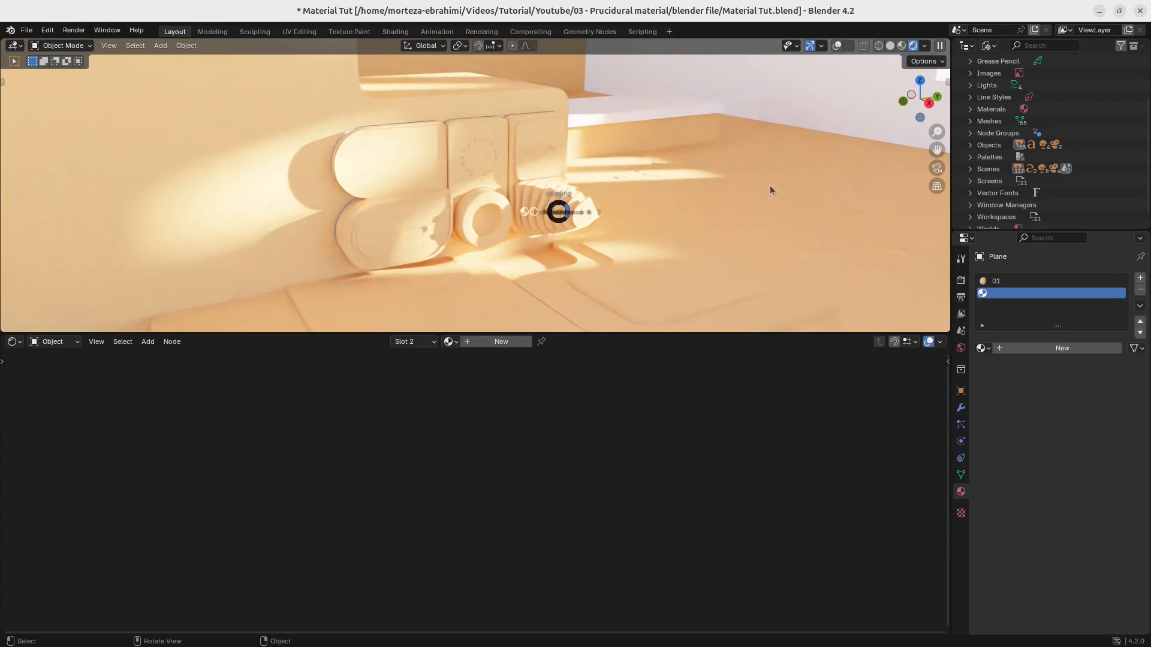
{"action": "left_click", "coordinate": [634, 141]}
{"action": "middle_click_drag", "start_coordinate": [634, 141], "coordinate": [573, 176]}
{"action": "key", "text": "z"}
{"action": "left_click", "coordinate": [483, 164]}
{"action": "scroll", "coordinate": [528, 178], "scroll_direction": "down", "scroll_amount": 6}
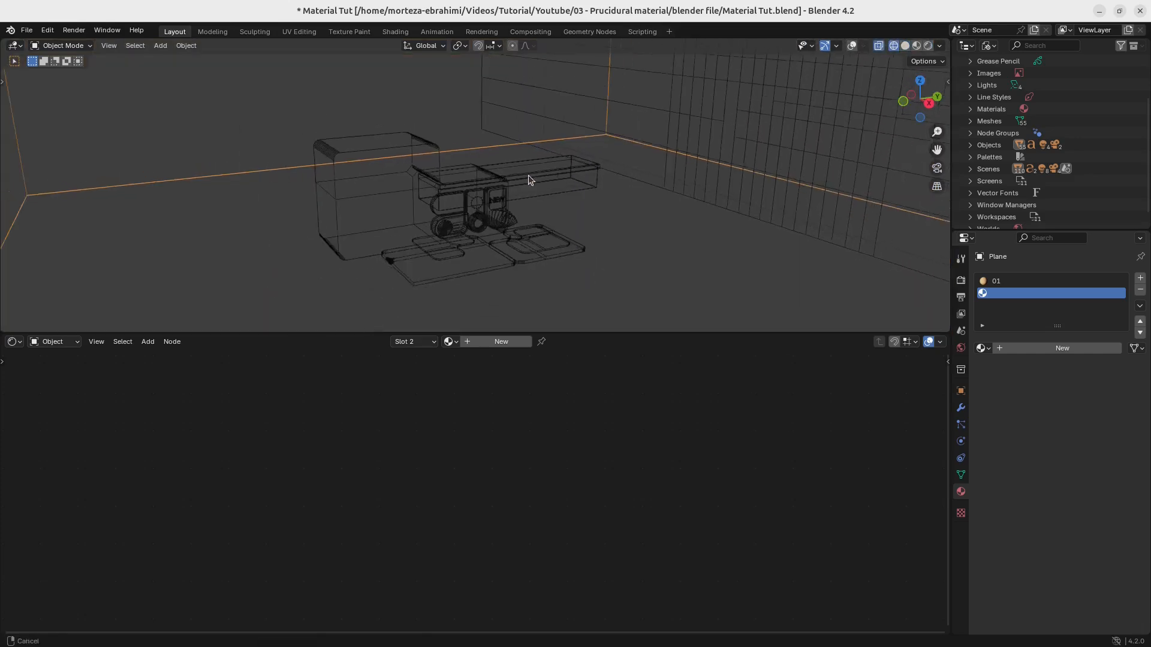
{"action": "middle_click_drag", "start_coordinate": [586, 154], "coordinate": [576, 207], "text": "ctrl"}
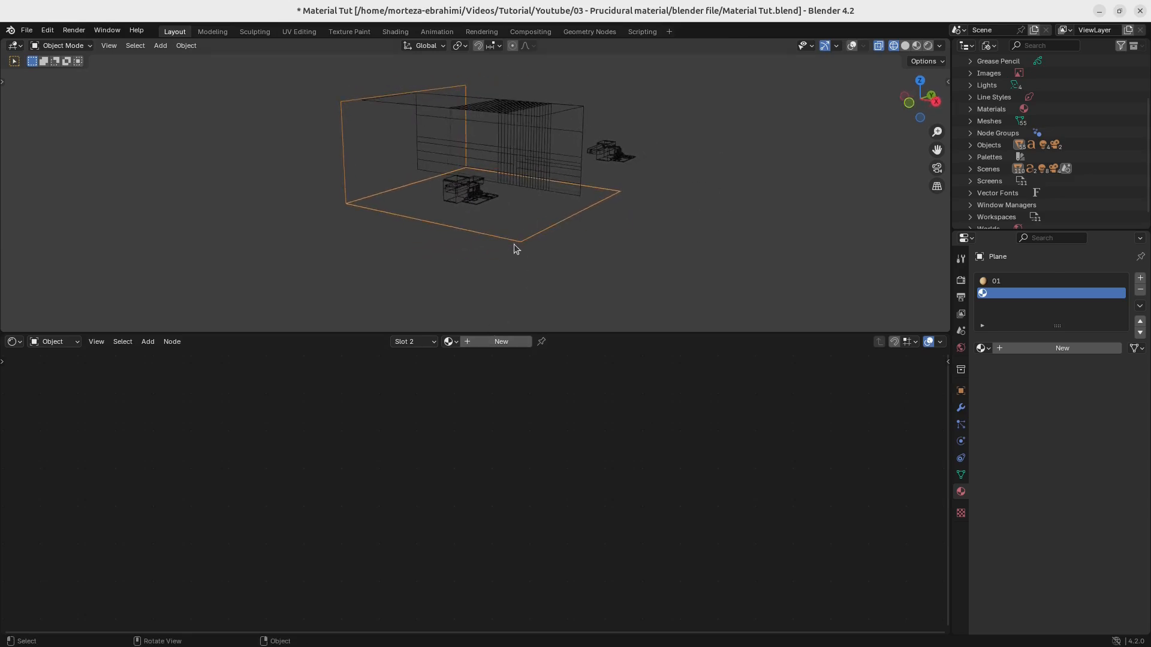
{"action": "left_click", "coordinate": [470, 193]}
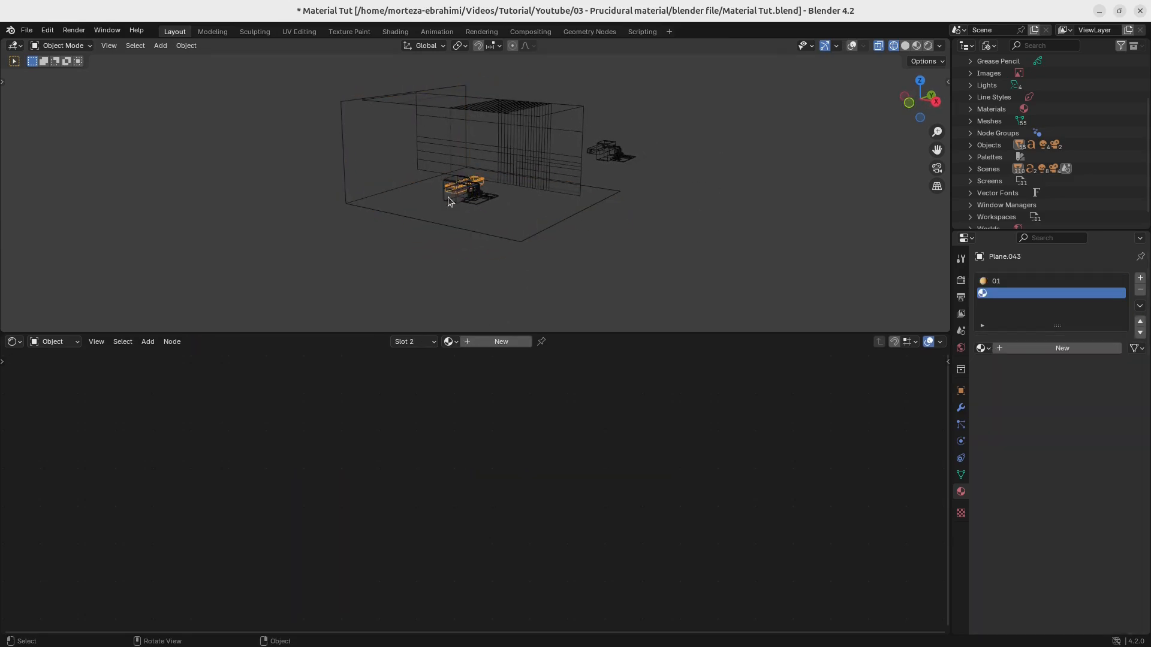
{"action": "middle_click_drag", "start_coordinate": [461, 214], "coordinate": [520, 140], "text": "ctrl"}
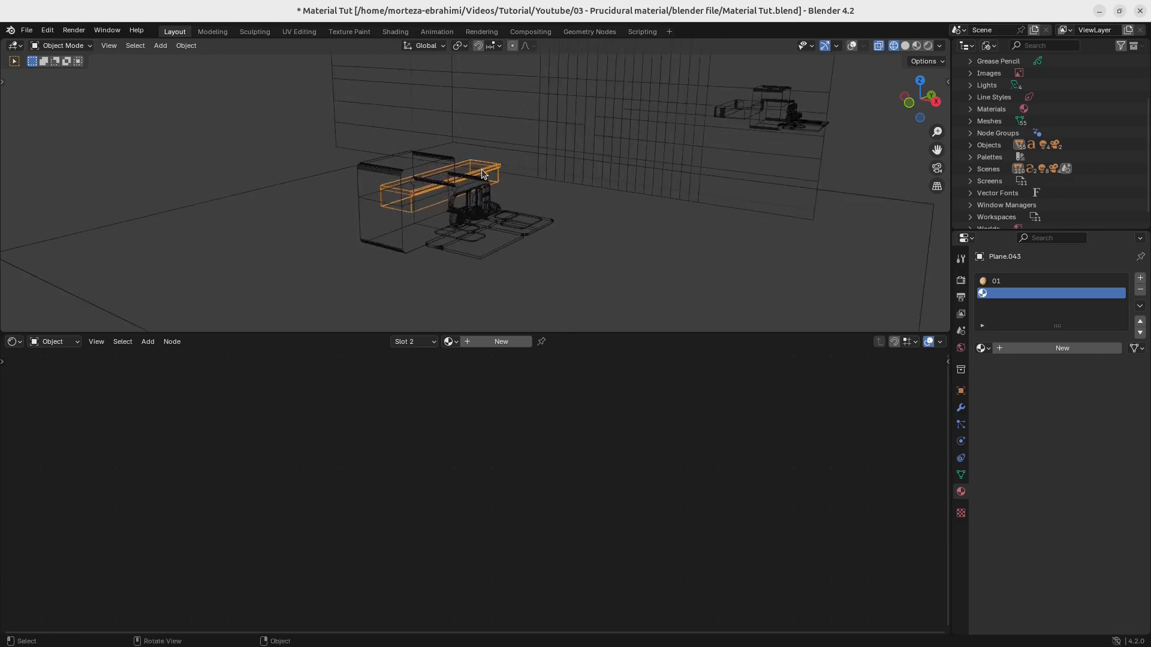
{"action": "left_click", "coordinate": [280, 186]}
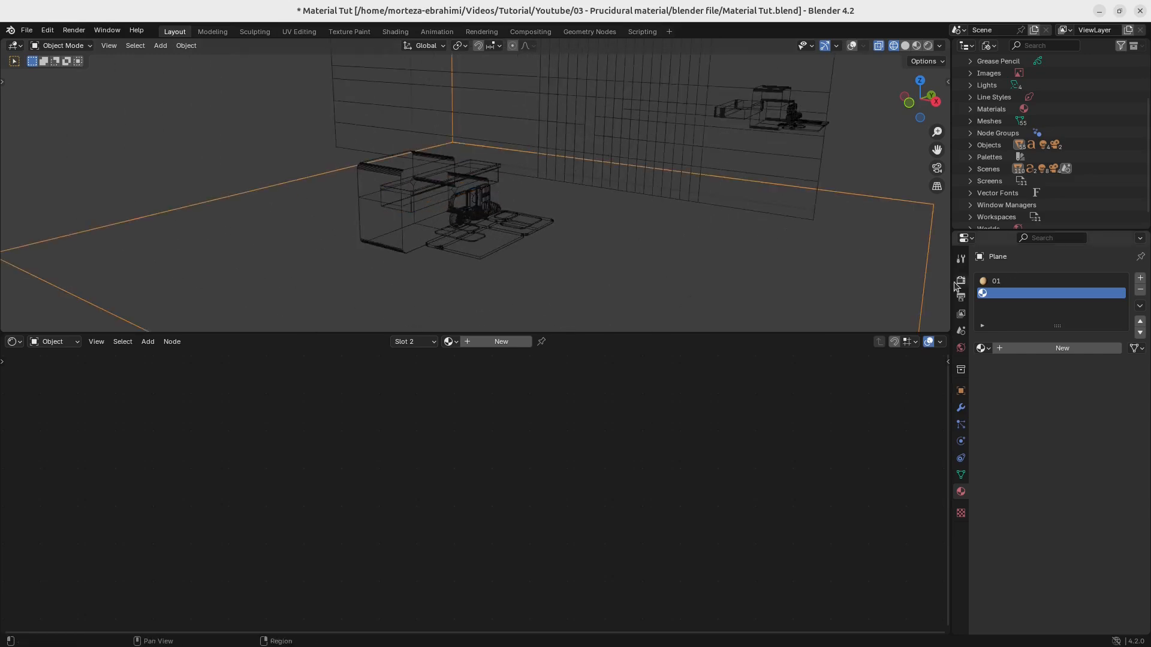
{"action": "left_click", "coordinate": [995, 281]}
{"action": "left_click", "coordinate": [1140, 290]}
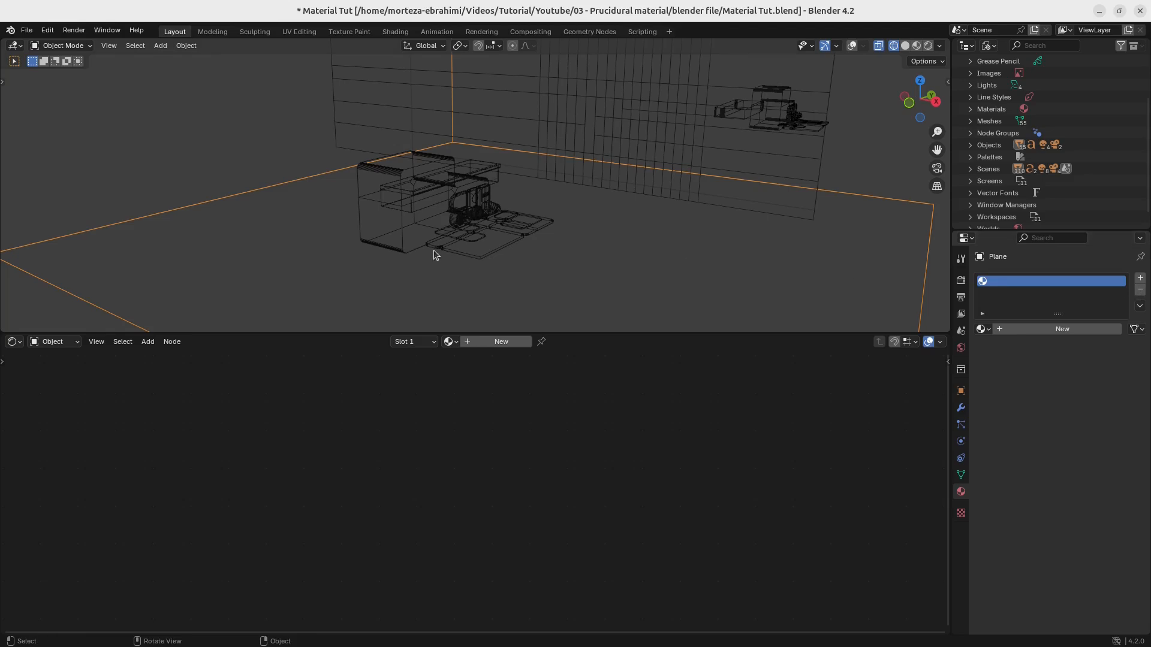
Return to rendered display and create a new material for the room plane.
{"action": "key", "text": "z"}
{"action": "mouse_move", "coordinate": [521, 234]}
{"action": "middle_mouse_down"}
{"action": "mouse_move", "coordinate": [477, 258]}
{"action": "mouse_move", "coordinate": [462, 252]}
{"action": "mouse_move", "coordinate": [535, 178]}
{"action": "middle_mouse_up"}
{"action": "key", "text": "z"}
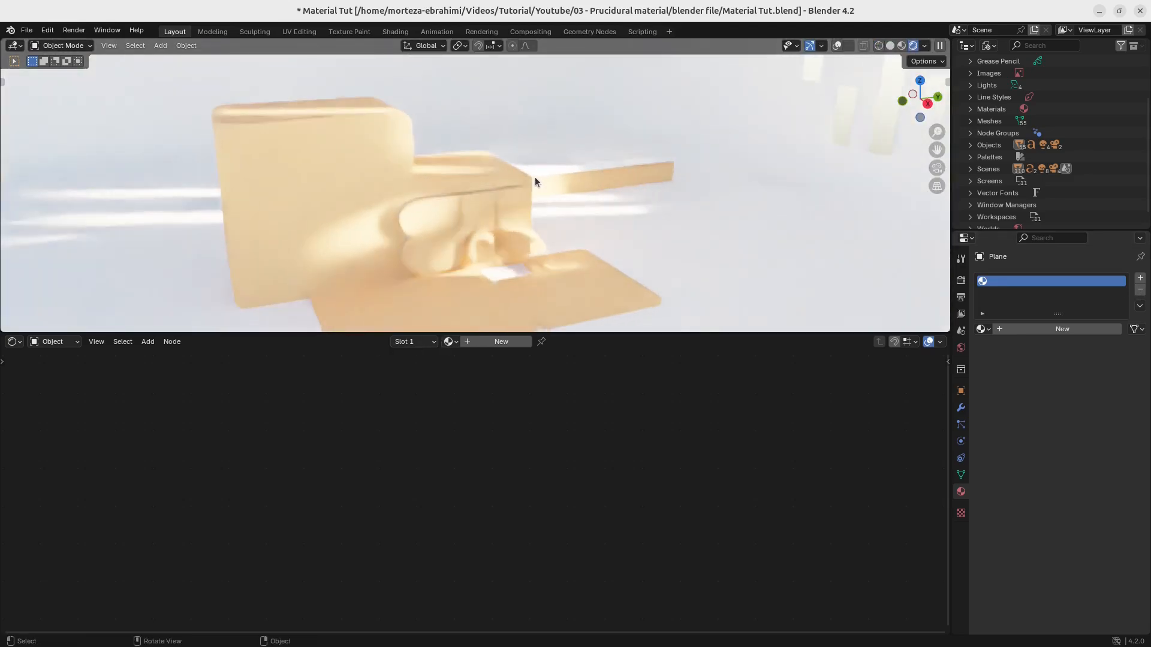
{"action": "mouse_move", "coordinate": [671, 196]}
{"action": "middle_mouse_down"}
{"action": "mouse_move", "coordinate": [666, 185]}
{"action": "mouse_move", "coordinate": [674, 190]}
{"action": "middle_mouse_up"}
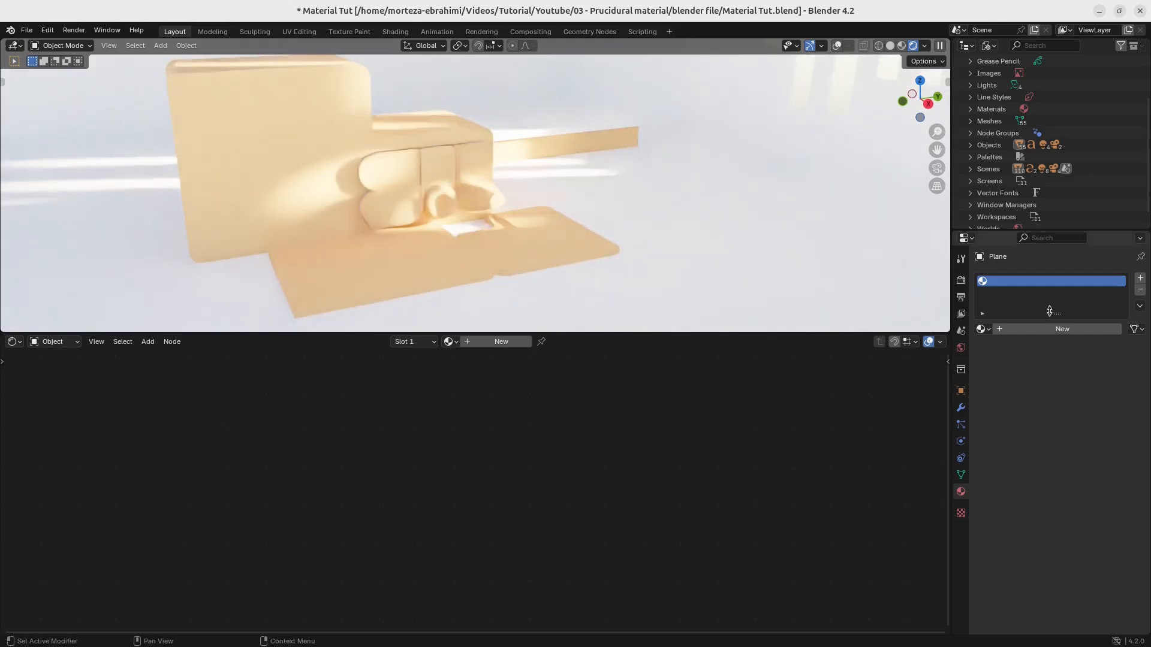
{"action": "left_click", "coordinate": [1025, 331]}
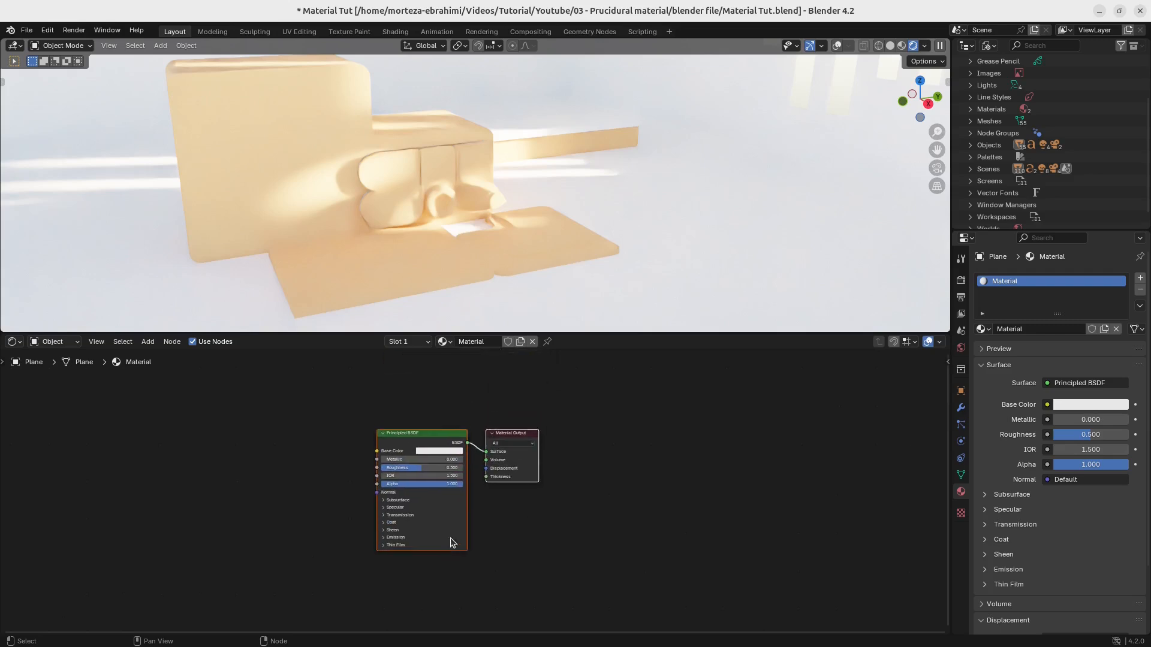
Darken the room material's base color to grey and set its roughness to 1.0.
{"action": "left_click", "coordinate": [447, 435]}
{"action": "left_click_drag", "start_coordinate": [497, 282], "coordinate": [496, 331]}
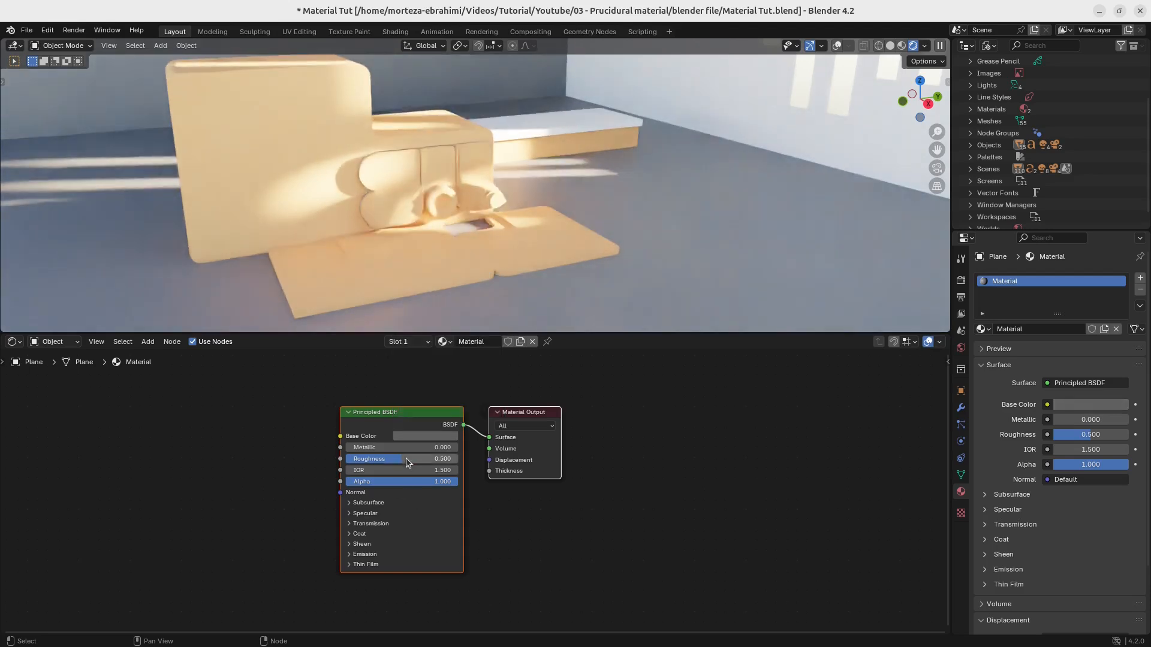
{"action": "left_click_drag", "start_coordinate": [407, 461], "coordinate": [458, 460]}
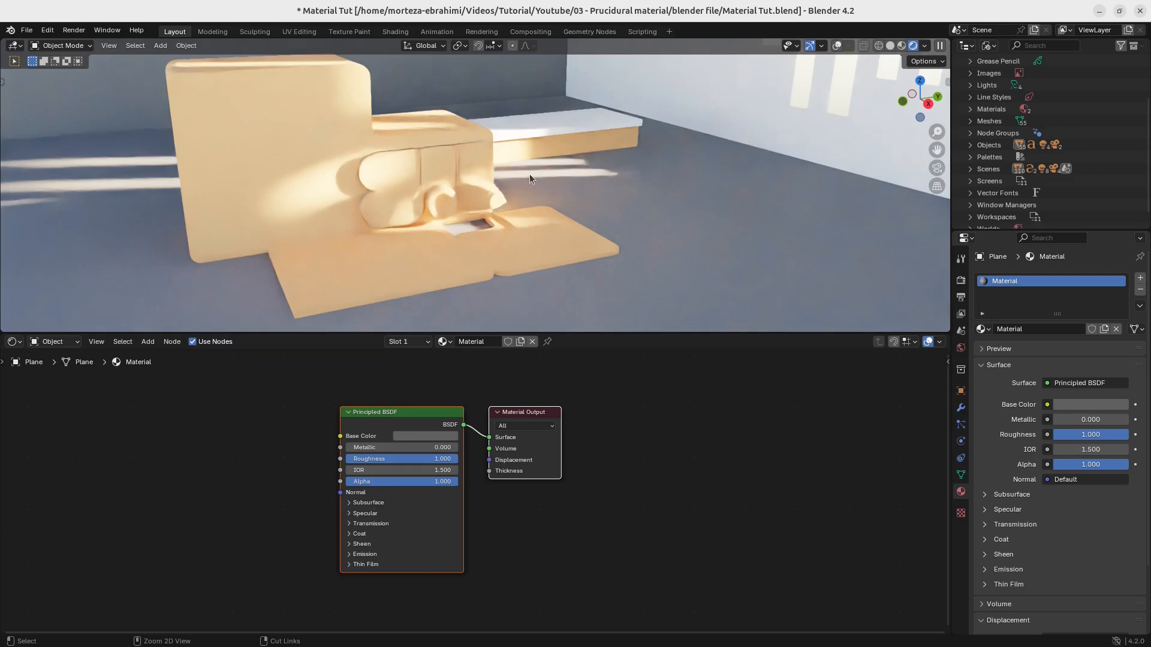
Select the floor slab and set the Bump strength in material 01 to 0.2.
{"action": "middle_click_drag", "start_coordinate": [437, 237], "coordinate": [459, 218], "text": "ctrl"}
{"action": "mouse_move", "coordinate": [459, 225]}
{"action": "middle_mouse_down"}
{"action": "mouse_move", "coordinate": [447, 236]}
{"action": "mouse_move", "coordinate": [487, 221]}
{"action": "mouse_move", "coordinate": [434, 259]}
{"action": "mouse_move", "coordinate": [418, 254]}
{"action": "mouse_move", "coordinate": [469, 219]}
{"action": "middle_mouse_up"}
{"action": "left_click", "coordinate": [432, 267]}
{"action": "middle_click_drag", "start_coordinate": [383, 485], "coordinate": [388, 463], "text": "ctrl"}
{"action": "middle_click_drag", "start_coordinate": [379, 475], "coordinate": [516, 419]}
{"action": "middle_click_drag", "start_coordinate": [517, 431], "coordinate": [493, 483]}
{"action": "key", "text": "shift+a"}
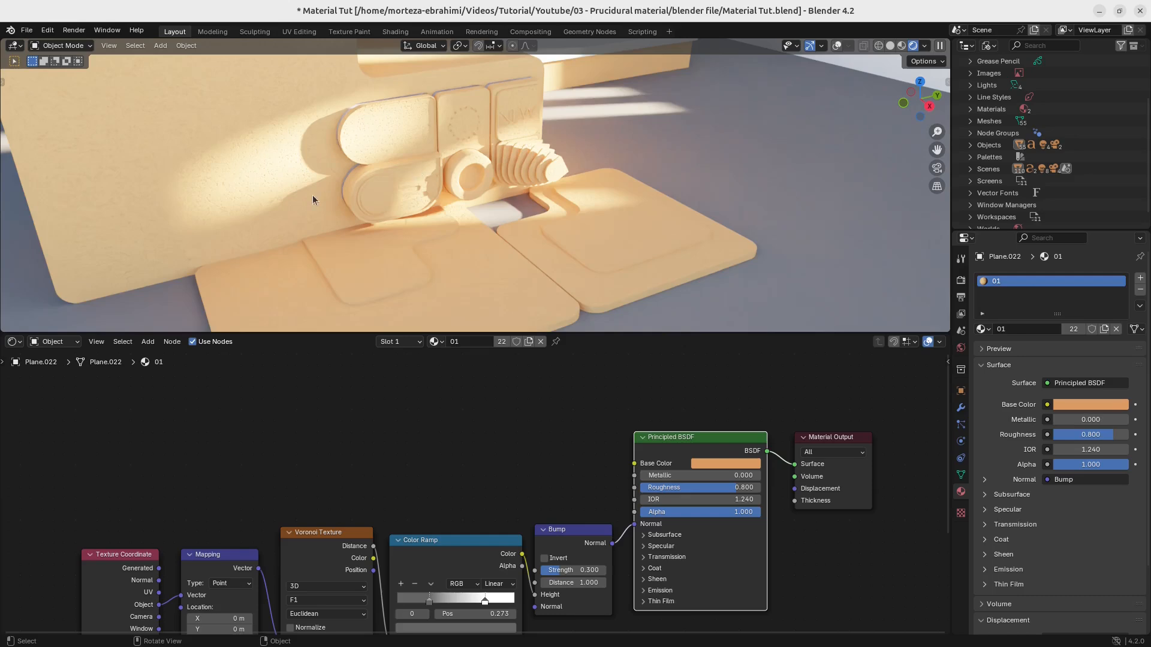
{"action": "middle_click_drag", "start_coordinate": [515, 480], "coordinate": [506, 426]}
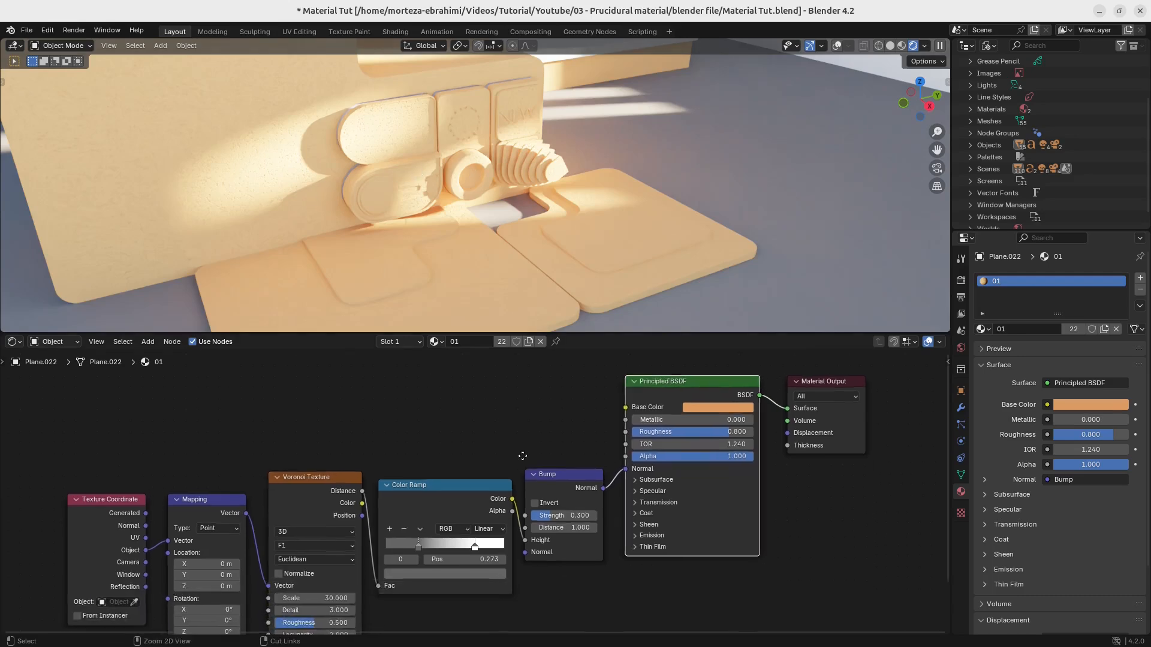
{"action": "scroll", "coordinate": [568, 524], "scroll_direction": "up", "scroll_amount": 2}
{"action": "left_click", "coordinate": [568, 524]}
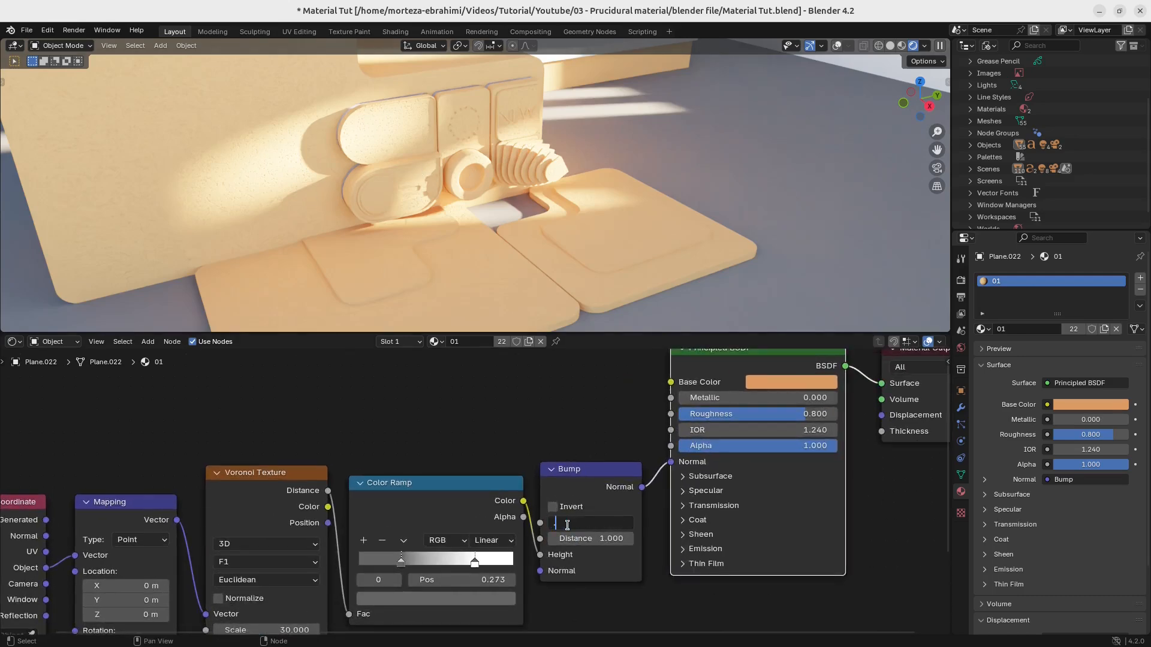
{"action": "type", "text": "0.2"}
{"action": "key", "text": "Return"}
Select the nodes from Texture Coordinate through Bump and move them down below the Principled BSDF.
{"action": "scroll", "coordinate": [438, 436], "scroll_direction": "down", "scroll_amount": 3}
{"action": "middle_click_drag", "start_coordinate": [438, 436], "coordinate": [526, 455], "text": "ctrl"}
{"action": "left_click_drag", "start_coordinate": [526, 455], "coordinate": [223, 523]}
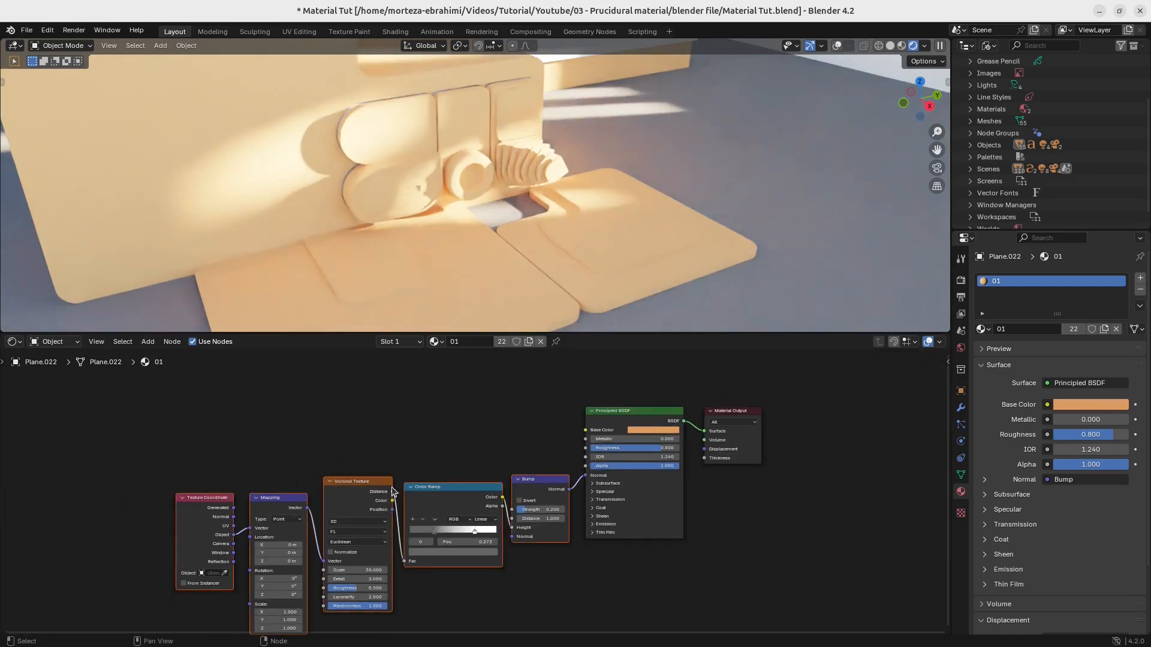
{"action": "key", "text": "g"}
{"action": "left_click", "coordinate": [371, 548]}
{"action": "scroll", "coordinate": [363, 499], "scroll_direction": "up", "scroll_amount": 1}
{"action": "middle_click_drag", "start_coordinate": [375, 478], "coordinate": [410, 488]}
Add a Bevel node above the texture nodes and a Geometry node directly below it.
{"action": "key", "text": "shift+a"}
{"action": "left_click", "coordinate": [278, 434]}
{"action": "type", "text": "bel"}
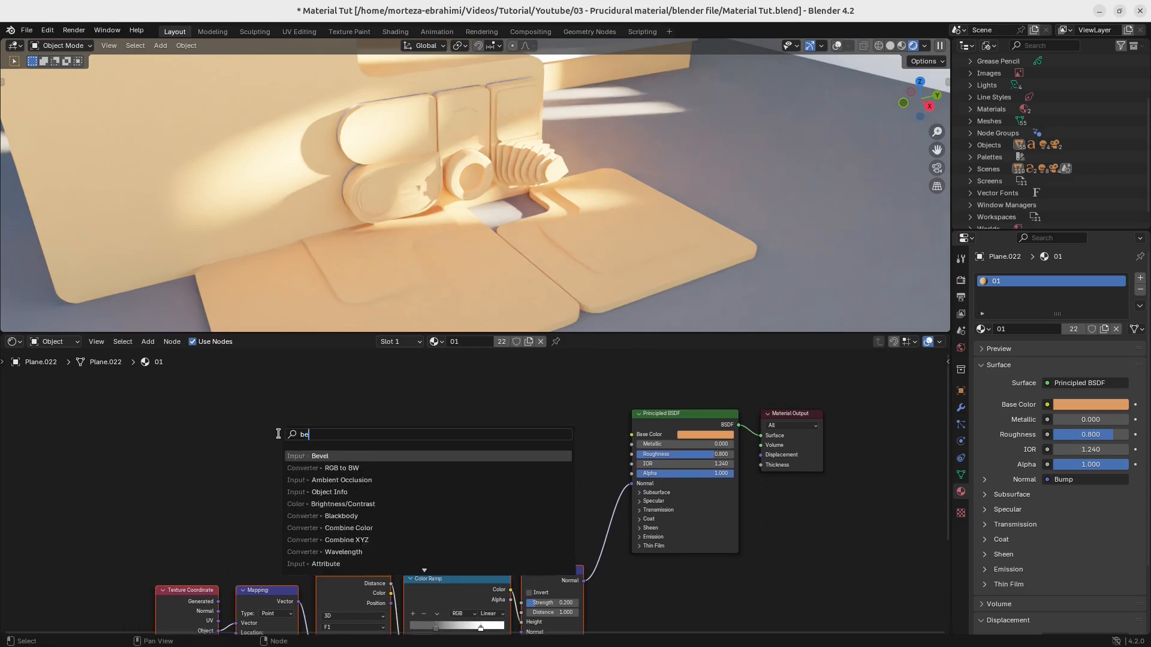
{"action": "left_click", "coordinate": [313, 454]}
{"action": "left_click", "coordinate": [247, 414]}
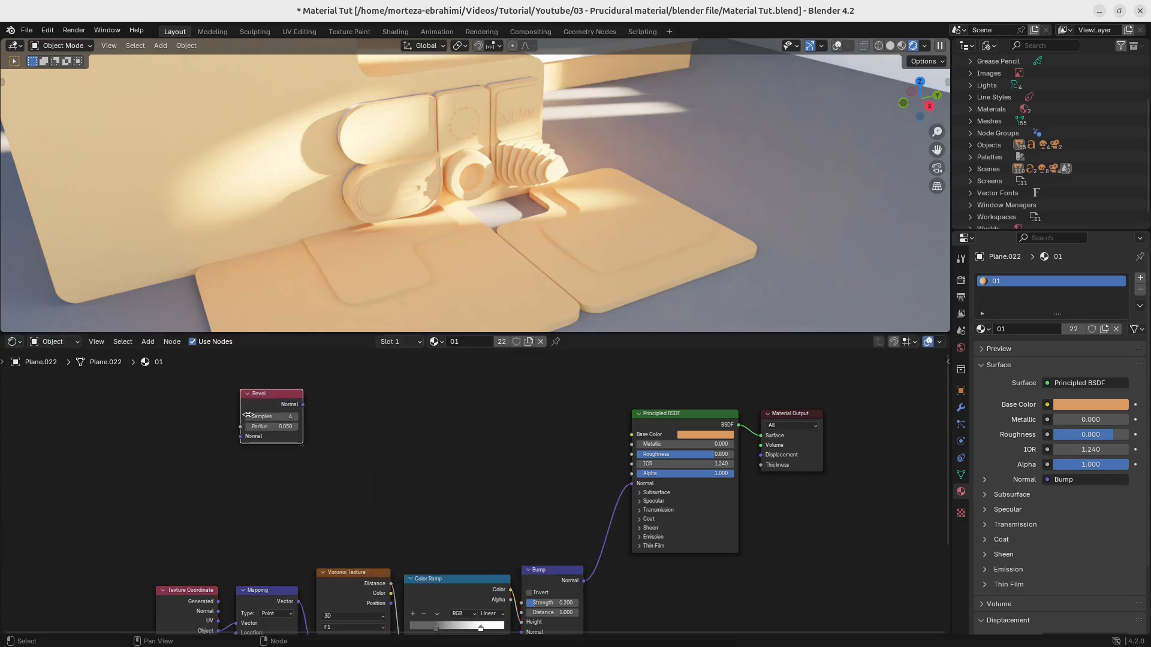
{"action": "key", "text": "shift+a"}
{"action": "left_click", "coordinate": [285, 492]}
{"action": "type", "text": "ge"}
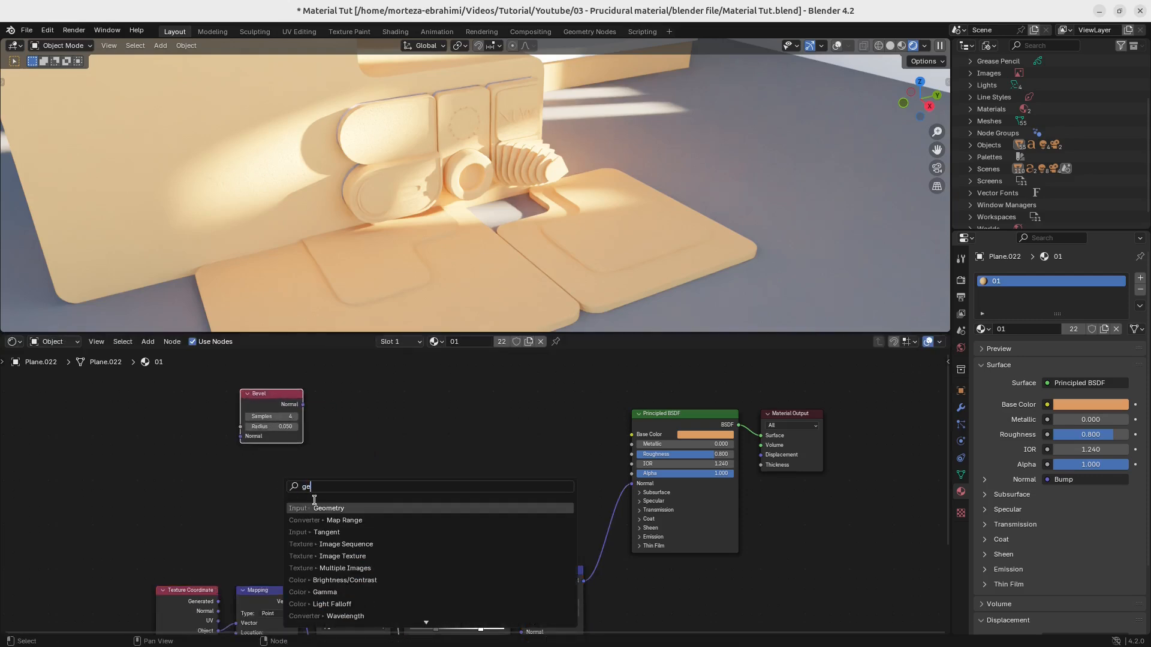
{"action": "key", "text": "Return"}
{"action": "left_click", "coordinate": [250, 473]}
Add a Vector Math node beside Bevel and Geometry, and a Map Range node before the Principled BSDF.
{"action": "key", "text": "shift+a"}
{"action": "left_click", "coordinate": [376, 444]}
{"action": "type", "text": "math"}
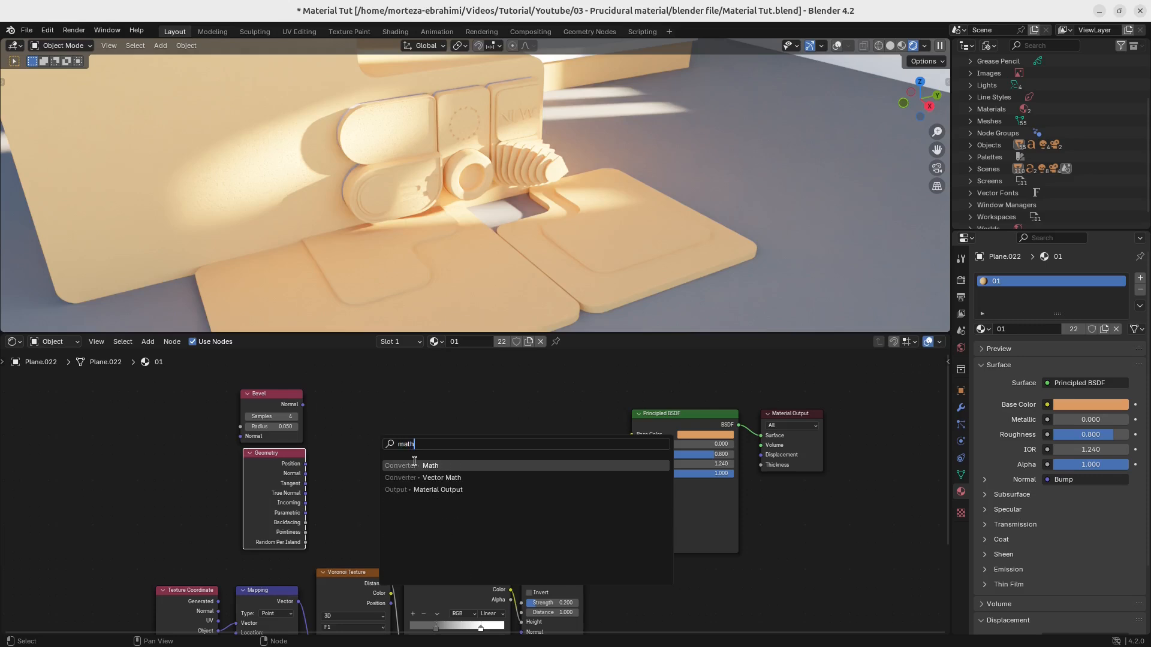
{"action": "left_click", "coordinate": [449, 478]}
{"action": "left_click", "coordinate": [326, 411]}
{"action": "key", "text": "shift+a"}
{"action": "left_click", "coordinate": [412, 425]}
{"action": "type", "text": "rang"}
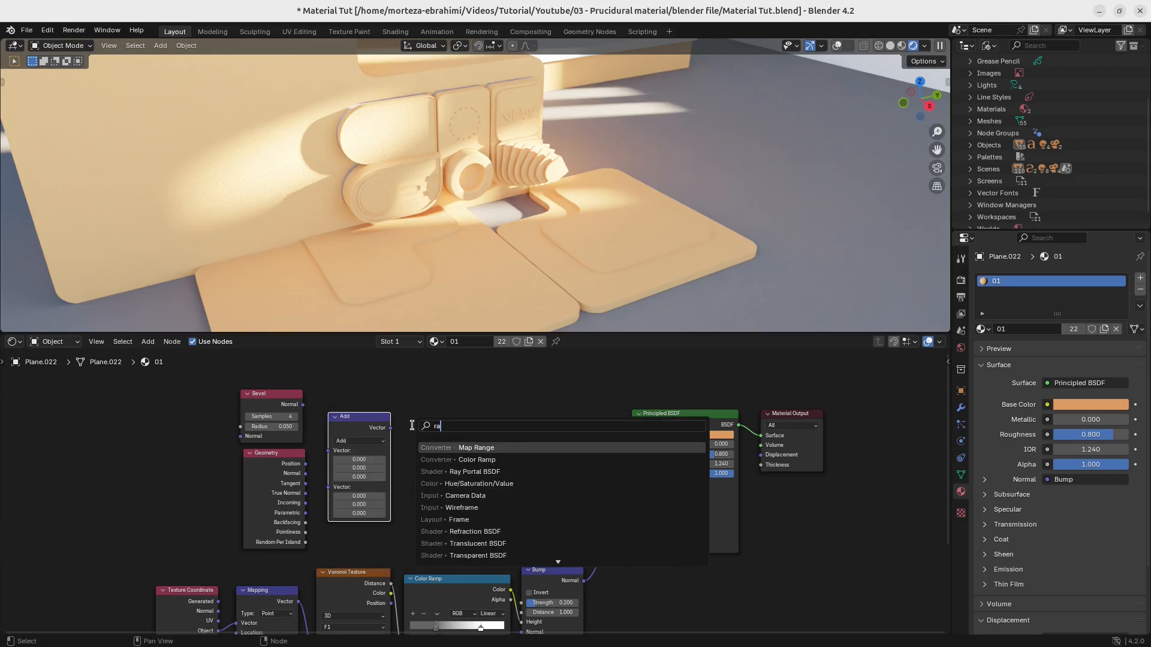
{"action": "left_click", "coordinate": [461, 447]}
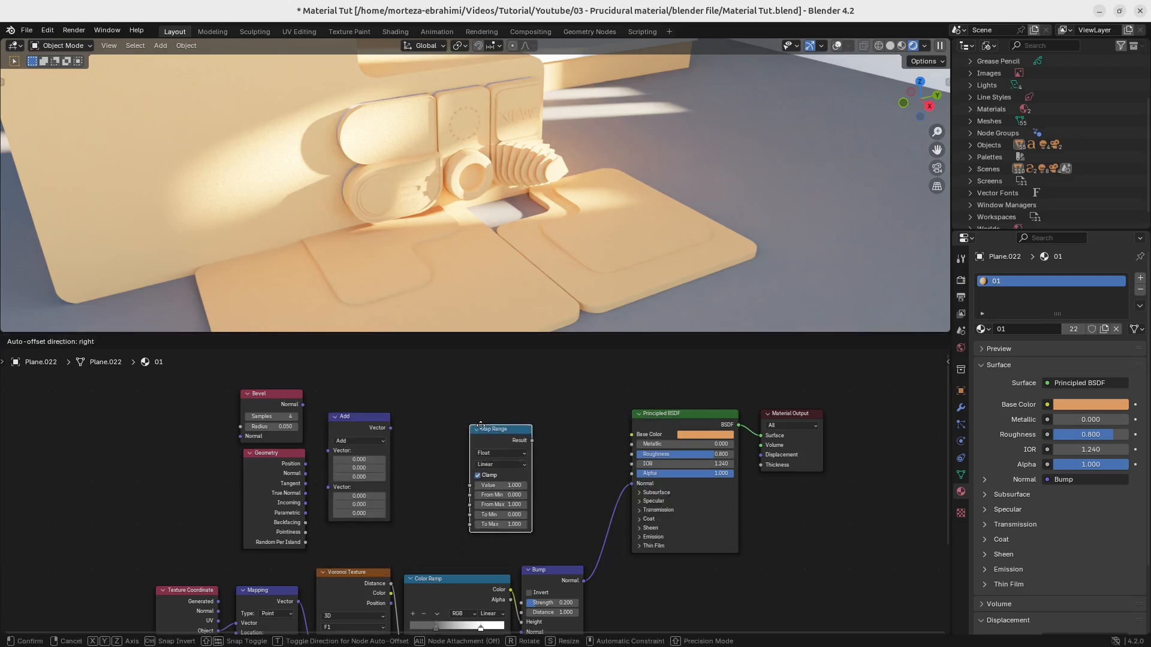
{"action": "left_click", "coordinate": [509, 424]}
Add a Color Ramp node between the Vector Math and Map Range nodes.
{"action": "key", "text": "shift+a"}
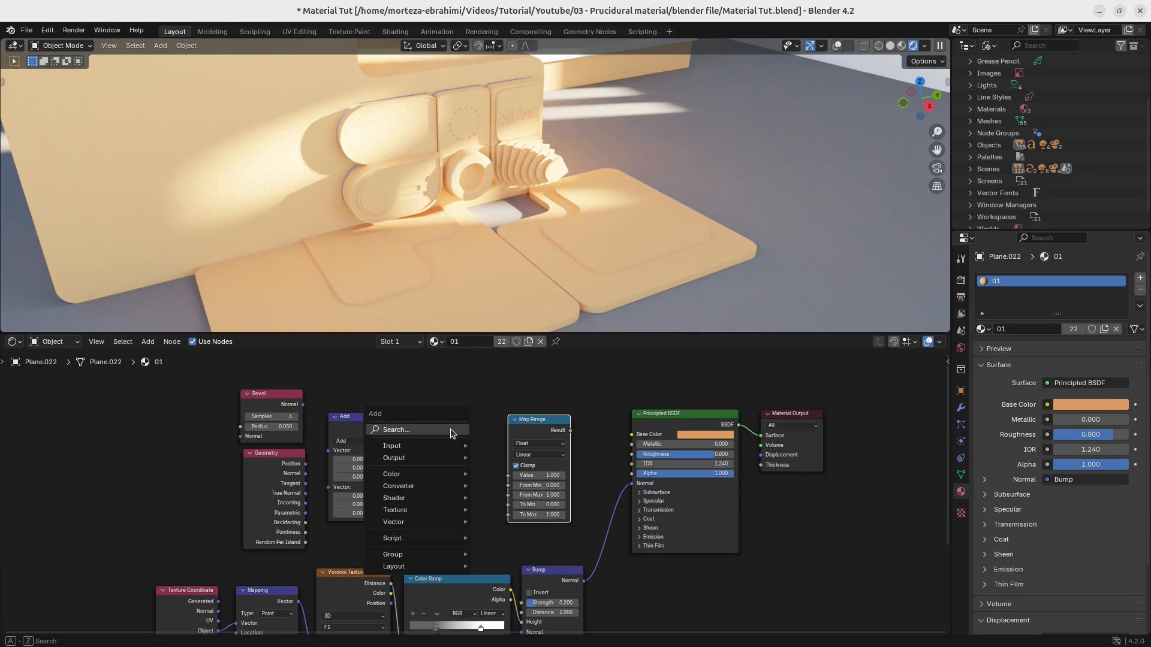
{"action": "left_click", "coordinate": [450, 425]}
{"action": "type", "text": "ram"}
{"action": "left_click", "coordinate": [481, 449]}
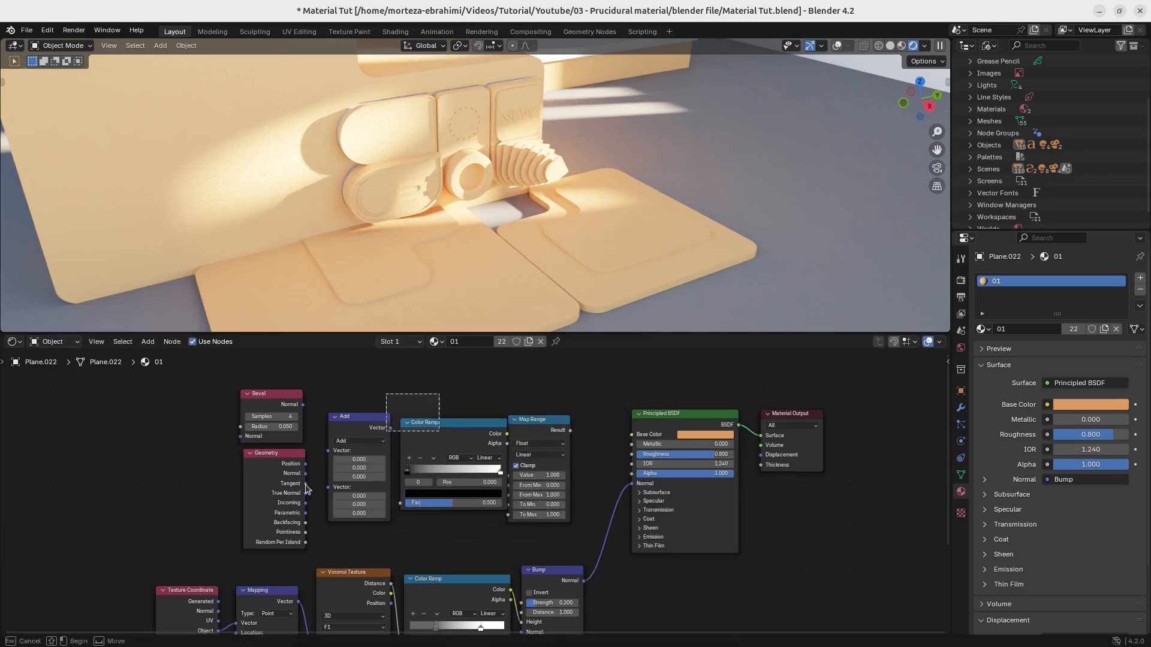
{"action": "left_click", "coordinate": [390, 419]}
{"action": "left_click", "coordinate": [353, 479]}
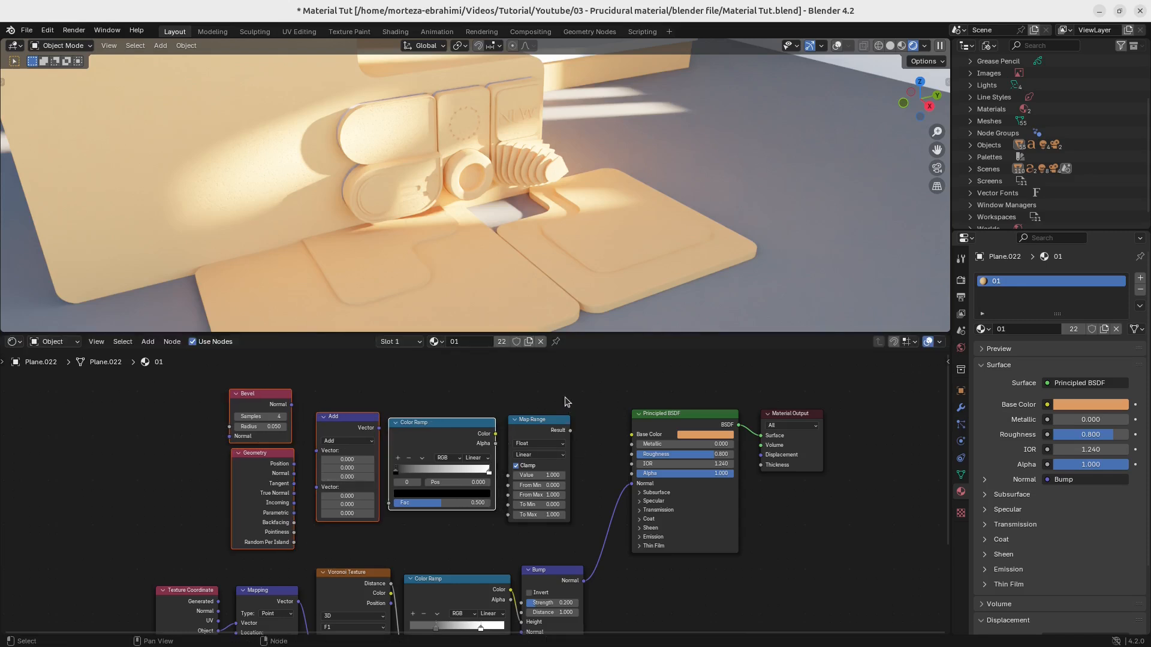
Shift all the new nodes away from the Principled BSDF and place a duplicate of their Color Ramp after Map Range.
{"action": "left_click_drag", "start_coordinate": [561, 386], "coordinate": [237, 510]}
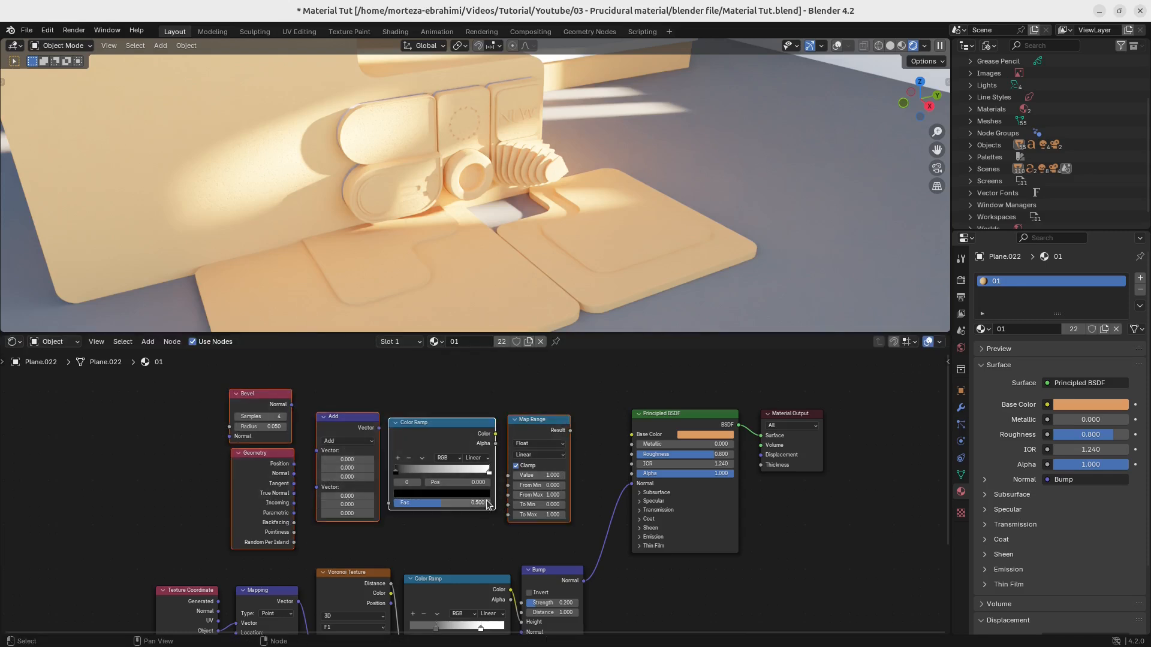
{"action": "key", "text": "g"}
{"action": "left_click", "coordinate": [406, 500]}
{"action": "left_click", "coordinate": [378, 395]}
{"action": "left_click", "coordinate": [351, 445]}
{"action": "key", "text": "shift+d"}
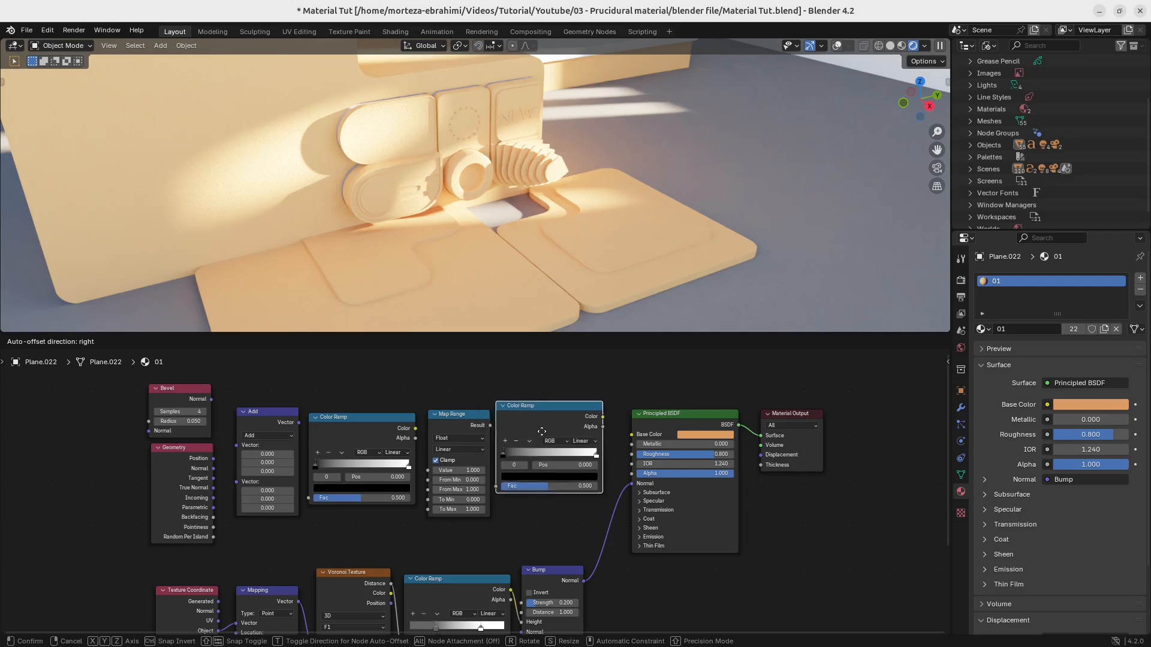
{"action": "left_click", "coordinate": [551, 442]}
Set the Vector Math operation to Dot Product and feed it the Bevel Normal and Geometry Normal.
{"action": "scroll", "coordinate": [174, 473], "scroll_direction": "up", "scroll_amount": 1}
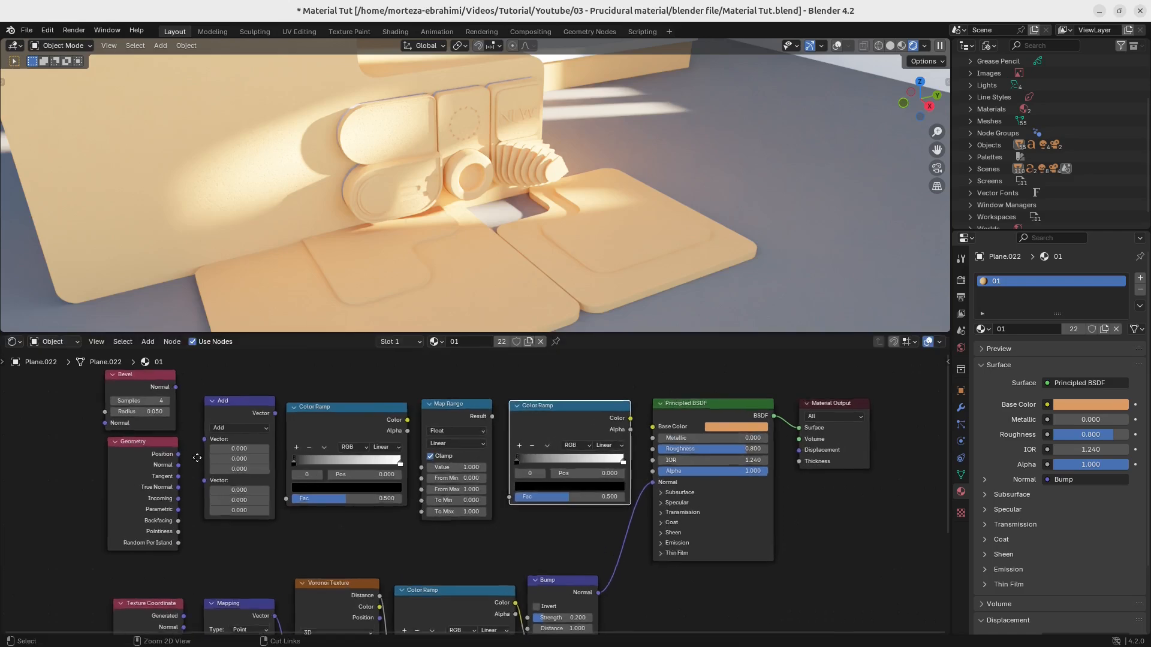
{"action": "middle_click_drag", "start_coordinate": [206, 463], "coordinate": [302, 489]}
{"action": "scroll", "coordinate": [308, 468], "scroll_direction": "up", "scroll_amount": 1}
{"action": "left_click", "coordinate": [312, 438]}
{"action": "left_click", "coordinate": [314, 450]}
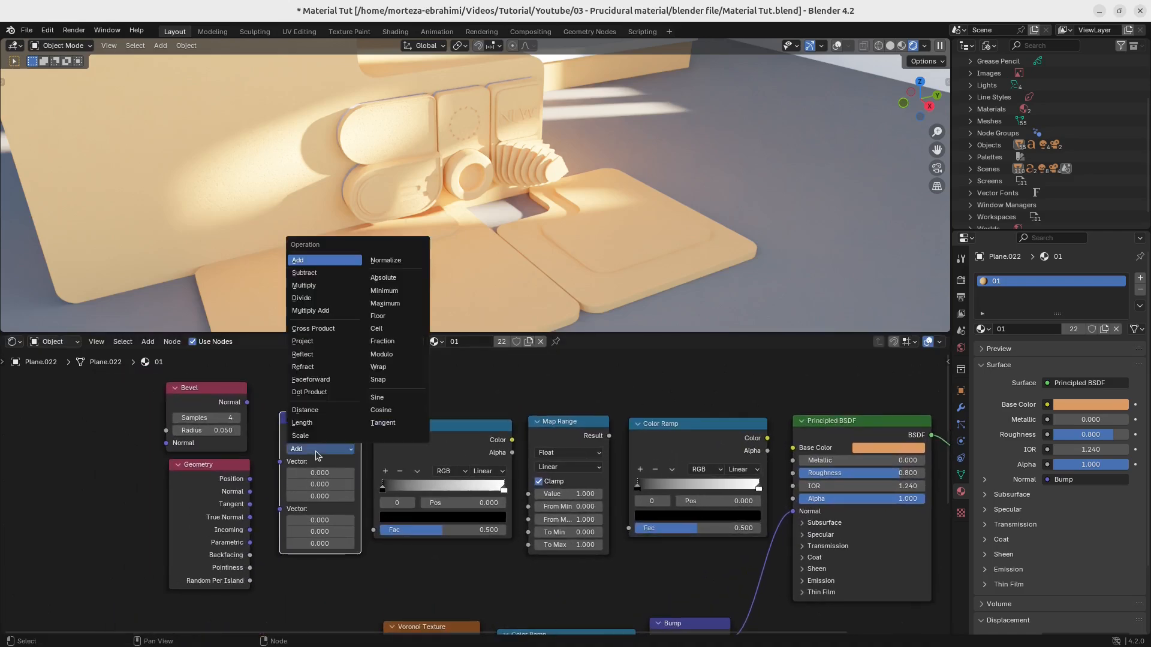
{"action": "left_click", "coordinate": [312, 462]}
{"action": "left_click_drag", "start_coordinate": [247, 403], "coordinate": [280, 480]}
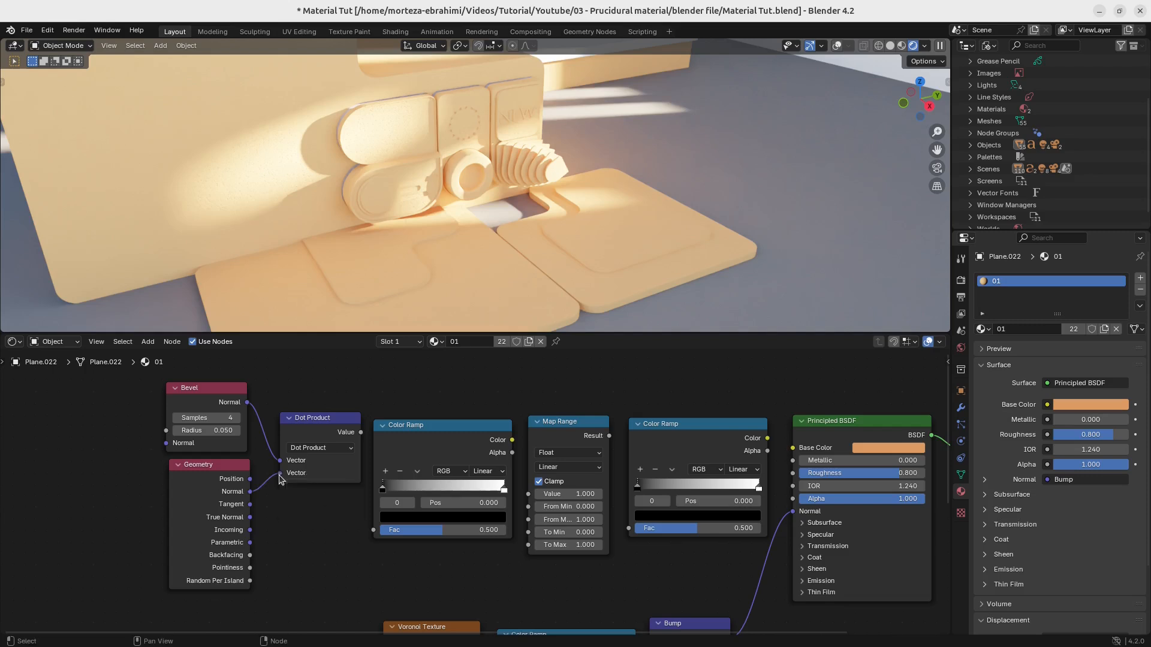
Chain Dot Product through the first Color Ramp, Map Range and the second Color Ramp into the Principled BSDF Base Color.
{"action": "left_click_drag", "start_coordinate": [361, 433], "coordinate": [367, 450]}
{"action": "left_click_drag", "start_coordinate": [371, 511], "coordinate": [373, 529]}
{"action": "left_click_drag", "start_coordinate": [512, 440], "coordinate": [528, 494]}
{"action": "middle_click_drag", "start_coordinate": [607, 437], "coordinate": [355, 453]}
{"action": "left_click_drag", "start_coordinate": [355, 451], "coordinate": [366, 479]}
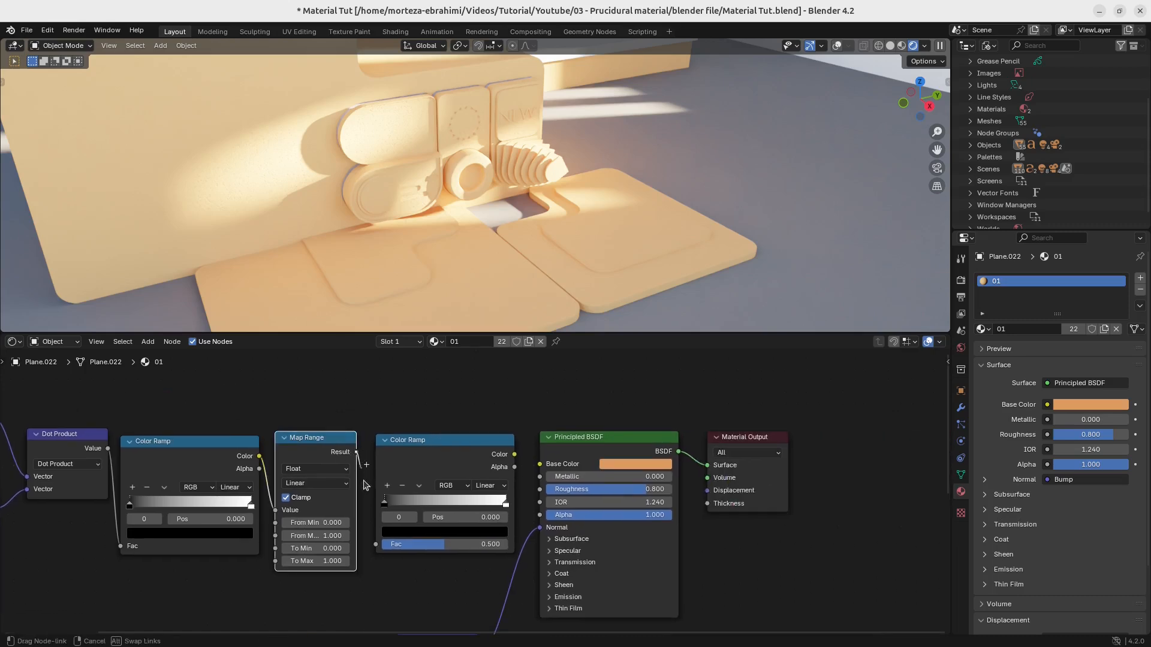
{"action": "left_click_drag", "start_coordinate": [382, 544], "coordinate": [382, 544]}
{"action": "left_click_drag", "start_coordinate": [515, 454], "coordinate": [536, 468]}
Preview the second Color Ramp's output directly on the model.
{"action": "middle_click_drag", "start_coordinate": [458, 472], "coordinate": [607, 444]}
{"action": "scroll", "coordinate": [451, 497], "scroll_direction": "up", "scroll_amount": 2}
{"action": "middle_click_drag", "start_coordinate": [347, 457], "coordinate": [473, 480]}
{"action": "scroll", "coordinate": [540, 446], "scroll_direction": "up", "scroll_amount": 1}
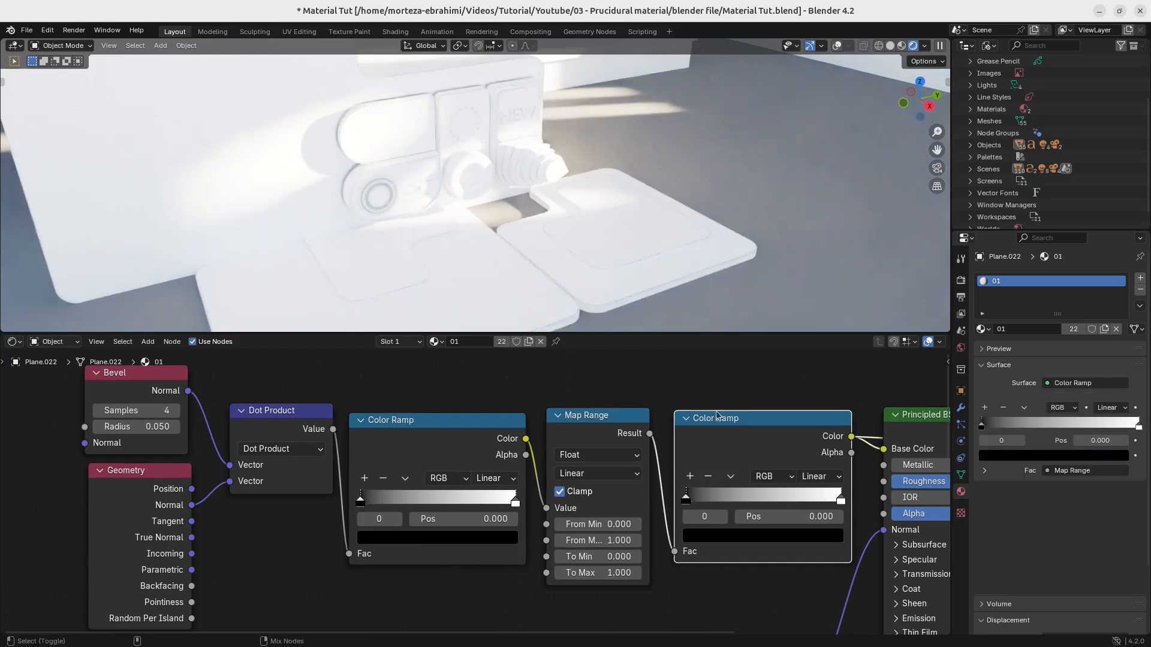
{"action": "left_click", "coordinate": [737, 428], "text": "ctrl+shift"}
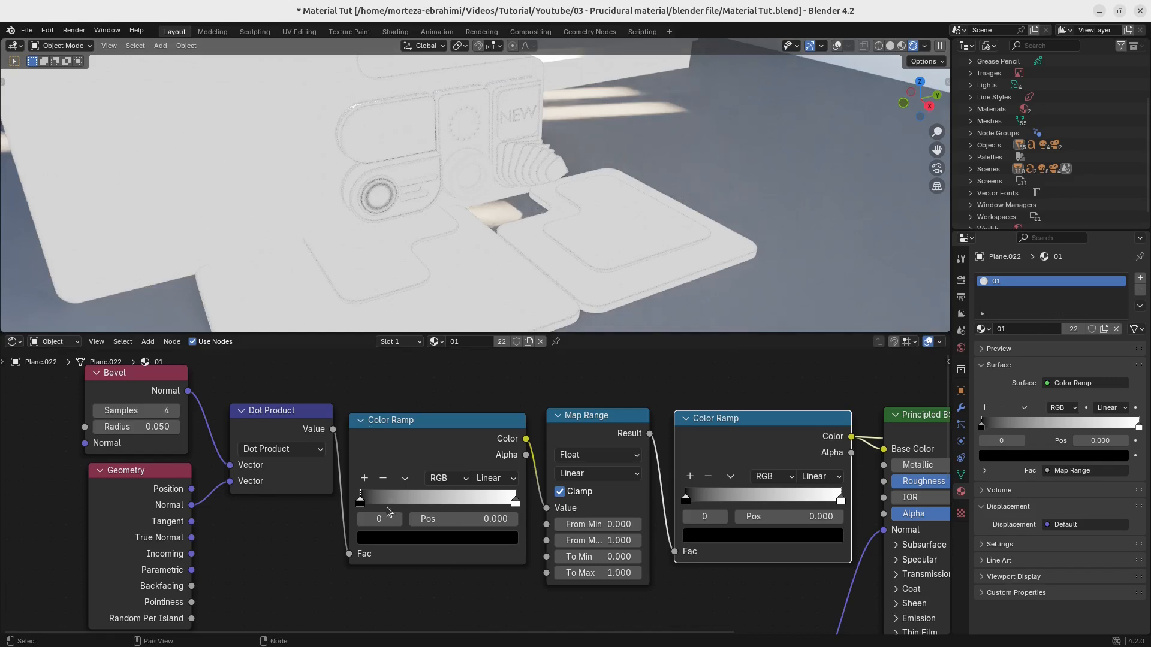
Set the Map Range node's To Min to -0.1.
{"action": "middle_click_drag", "start_coordinate": [618, 561], "coordinate": [514, 511]}
{"action": "middle_click_drag", "start_coordinate": [514, 511], "coordinate": [545, 522], "text": "ctrl"}
{"action": "left_click", "coordinate": [544, 521]}
{"action": "type", "text": "-.1"}
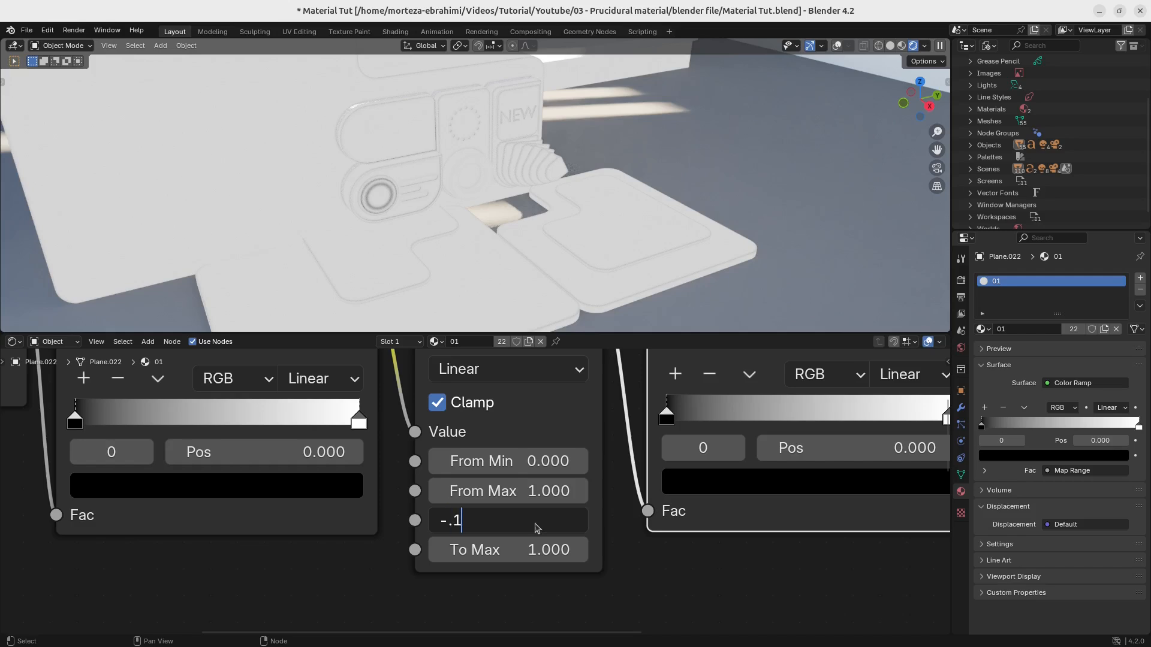
{"action": "key", "text": "Return"}
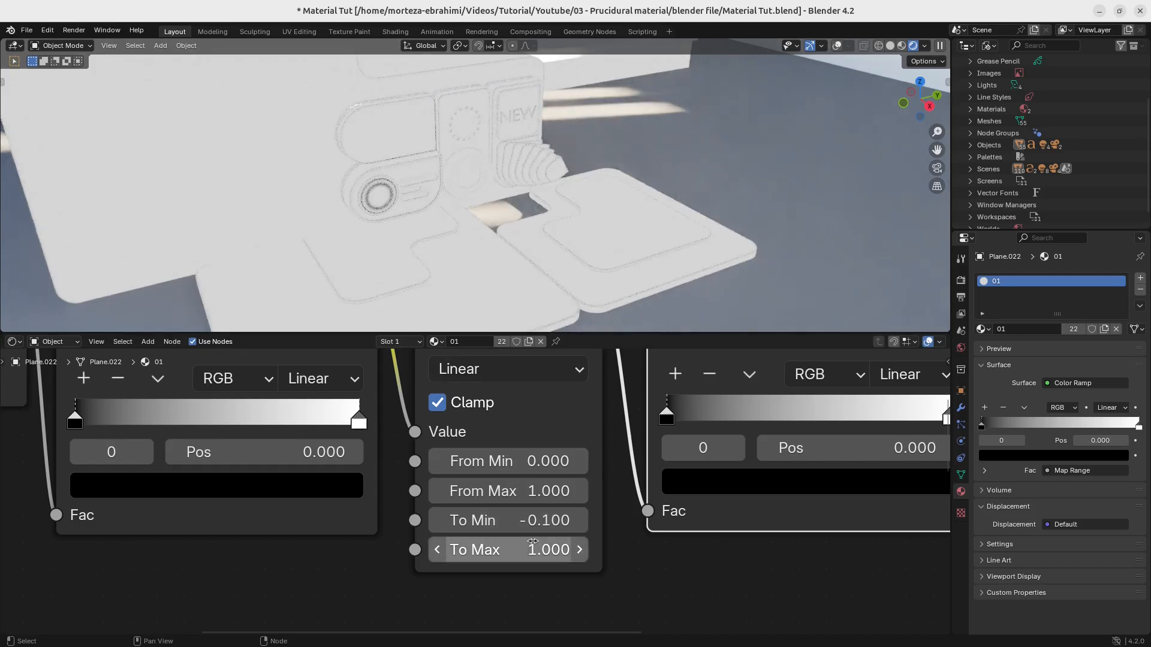
Set the Map Range node's To Min to -0.9 and save the file.
{"action": "double_click", "coordinate": [536, 525]}
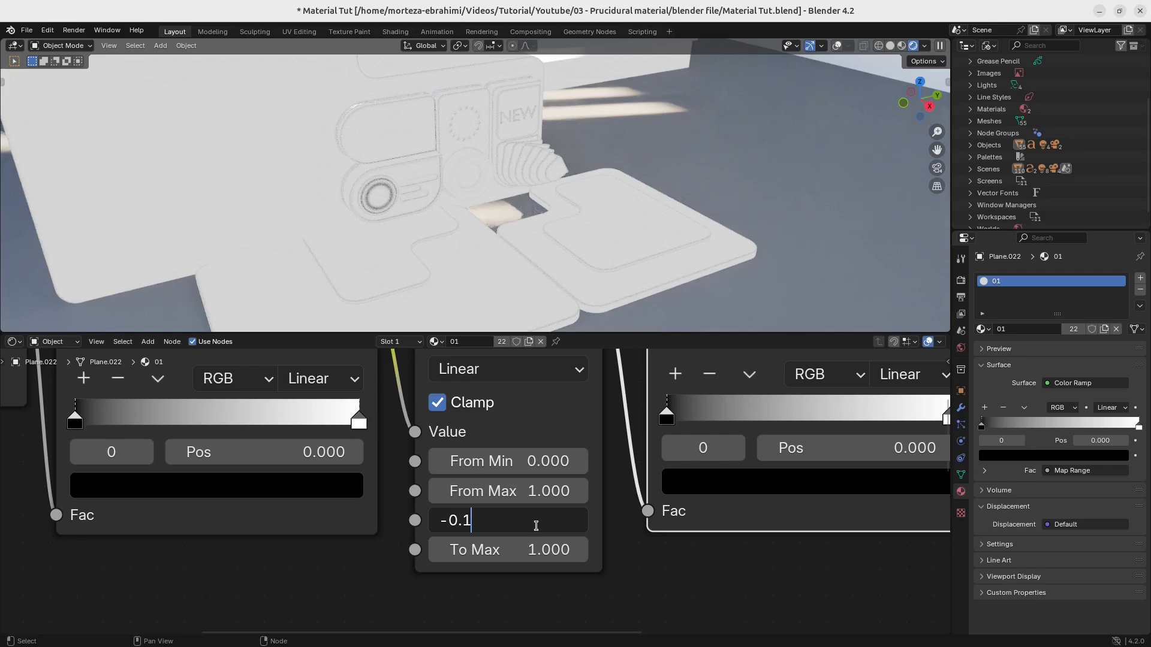
{"action": "type", "text": "9"}
{"action": "key", "text": "Return"}
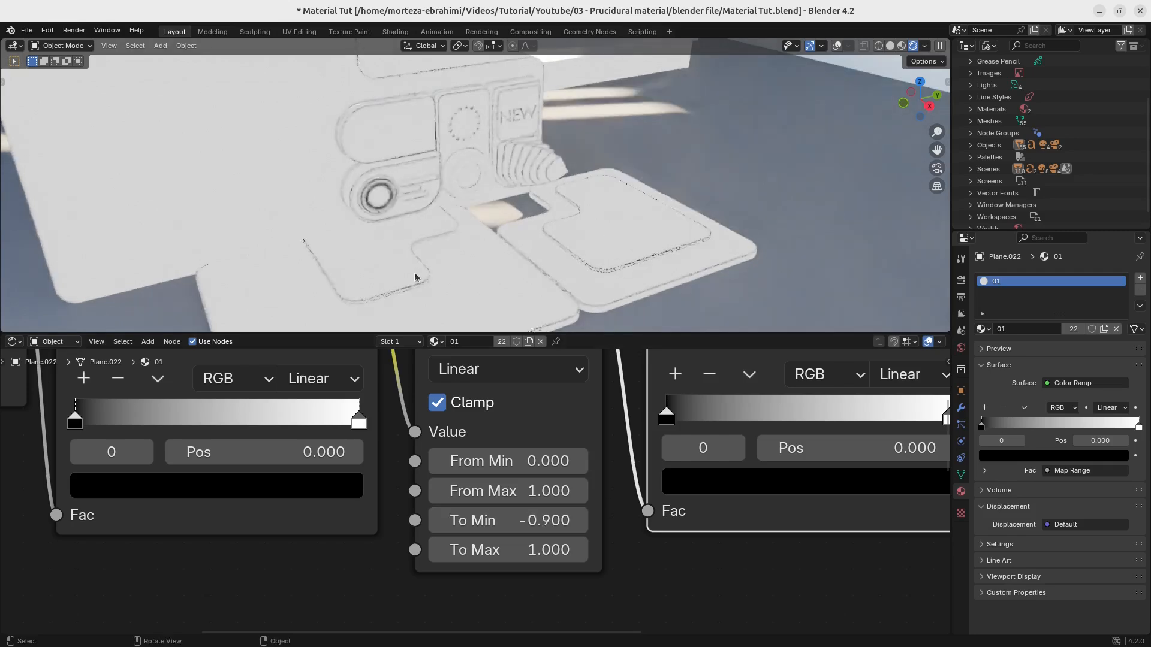
{"action": "middle_click_drag", "start_coordinate": [553, 509], "coordinate": [531, 554], "text": "ctrl"}
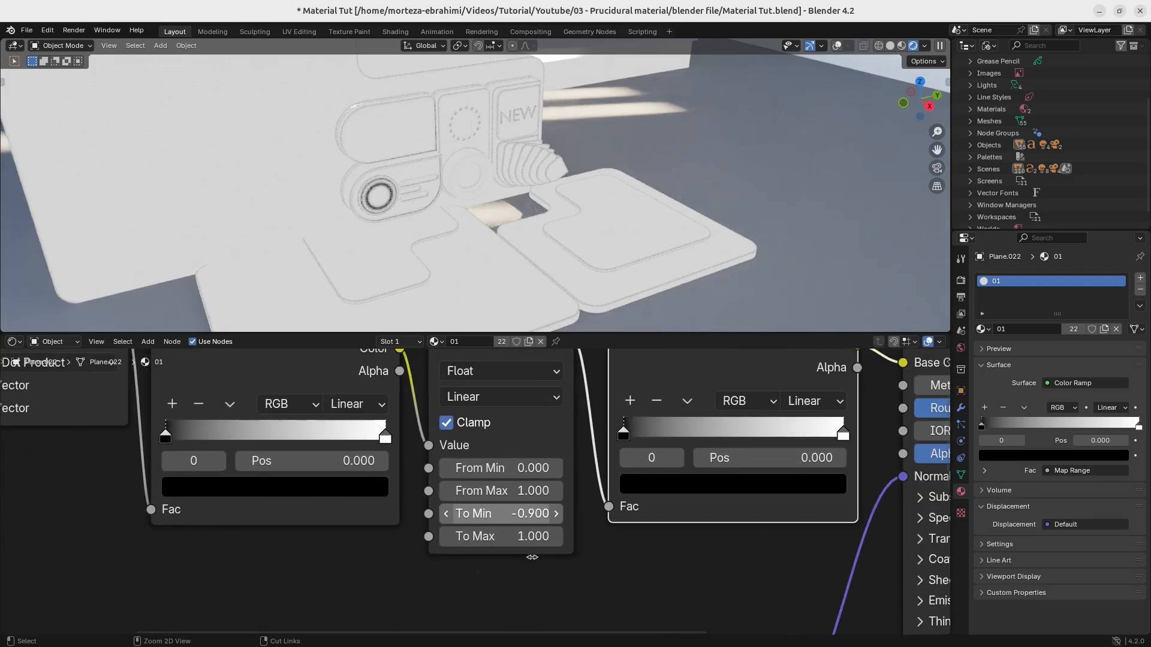
{"action": "key", "text": "ctrl+s"}
Move the second Color Ramp's black stop to about 0.382 and its white stop to 0.5.
{"action": "scroll", "coordinate": [260, 480], "scroll_direction": "down", "scroll_amount": 3}
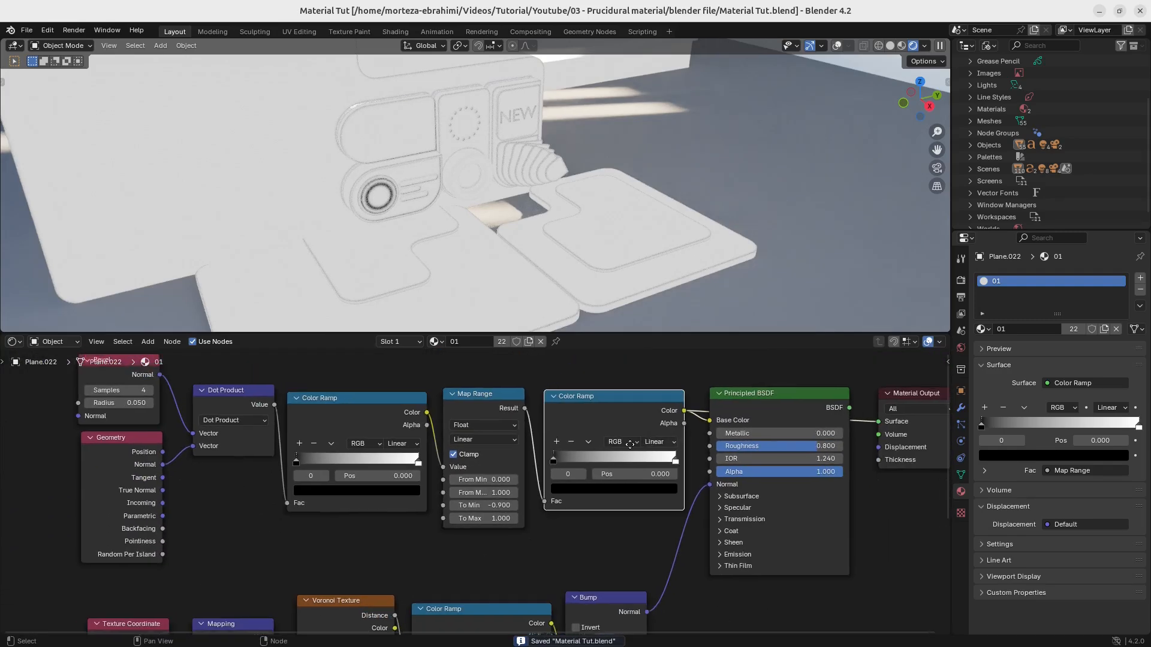
{"action": "scroll", "coordinate": [475, 492], "scroll_direction": "up", "scroll_amount": 2}
{"action": "left_click", "coordinate": [543, 393], "text": "ctrl+shift"}
{"action": "middle_click_drag", "start_coordinate": [532, 412], "coordinate": [580, 394], "text": "ctrl"}
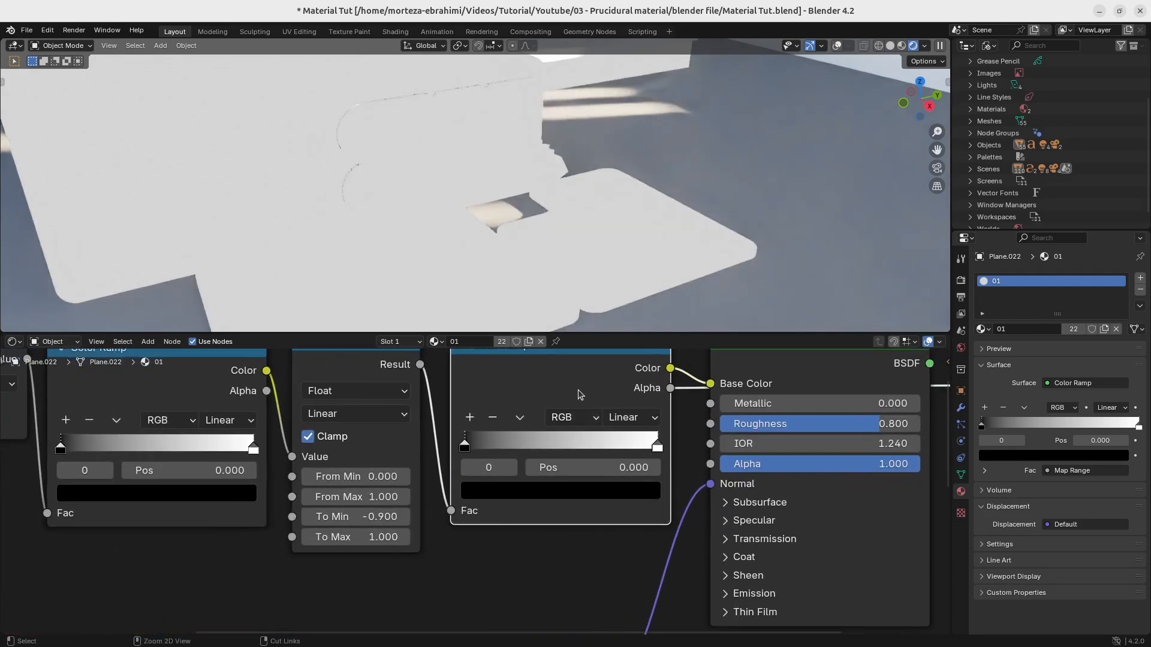
{"action": "mouse_move", "coordinate": [466, 447]}
{"action": "left_mouse_down"}
{"action": "mouse_move", "coordinate": [550, 450]}
{"action": "mouse_move", "coordinate": [521, 451]}
{"action": "left_mouse_up"}
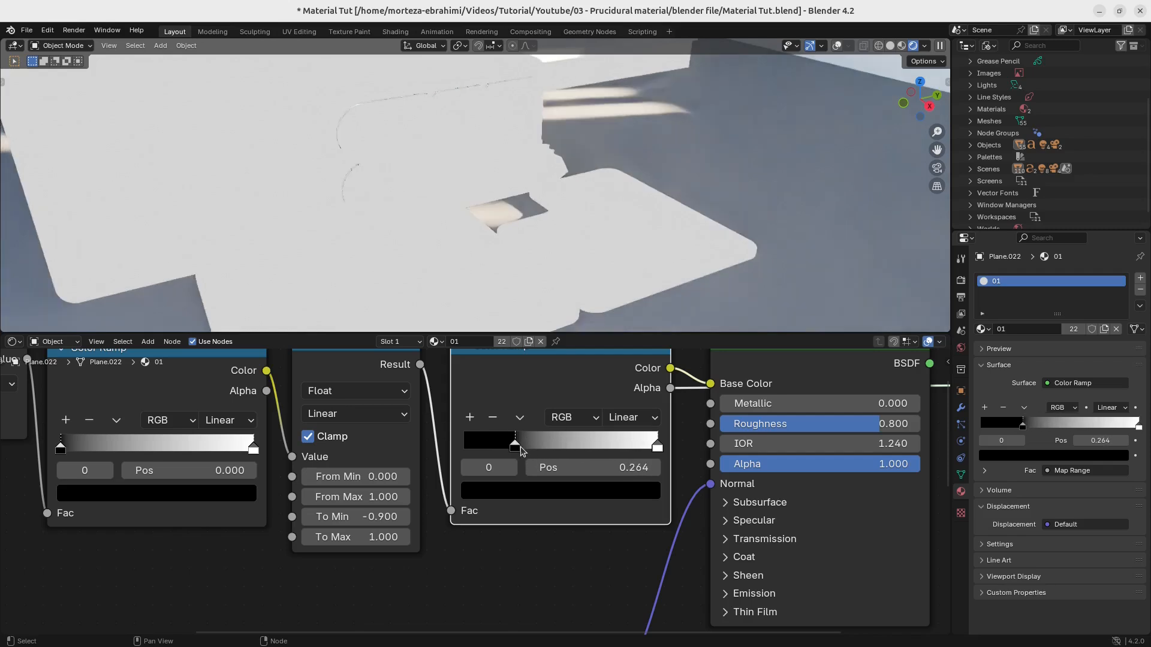
{"action": "mouse_move", "coordinate": [657, 447]}
{"action": "left_mouse_down"}
{"action": "mouse_move", "coordinate": [527, 451]}
{"action": "mouse_move", "coordinate": [542, 450]}
{"action": "left_mouse_up"}
Color the second ramp's black stop orange with hue 0.041, saturation 0.979 and value 1.0.
{"action": "left_click", "coordinate": [547, 491]}
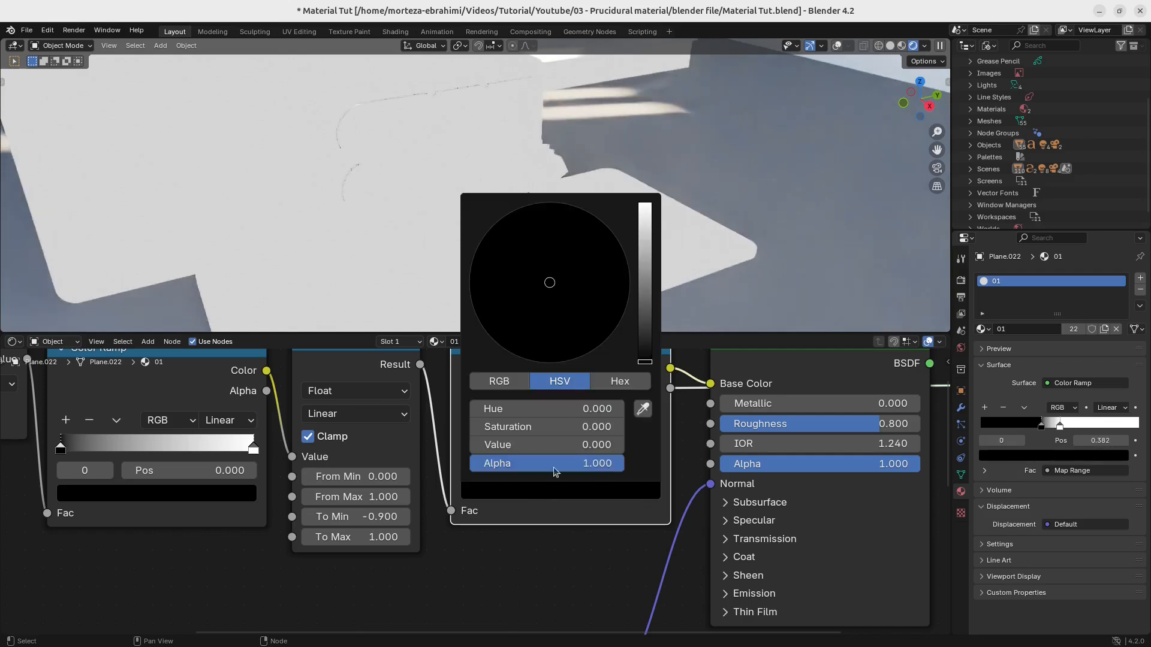
{"action": "left_click_drag", "start_coordinate": [643, 262], "coordinate": [644, 204]}
{"action": "mouse_move", "coordinate": [510, 326]}
{"action": "left_mouse_down"}
{"action": "mouse_move", "coordinate": [568, 354]}
{"action": "mouse_move", "coordinate": [518, 343]}
{"action": "left_mouse_up"}
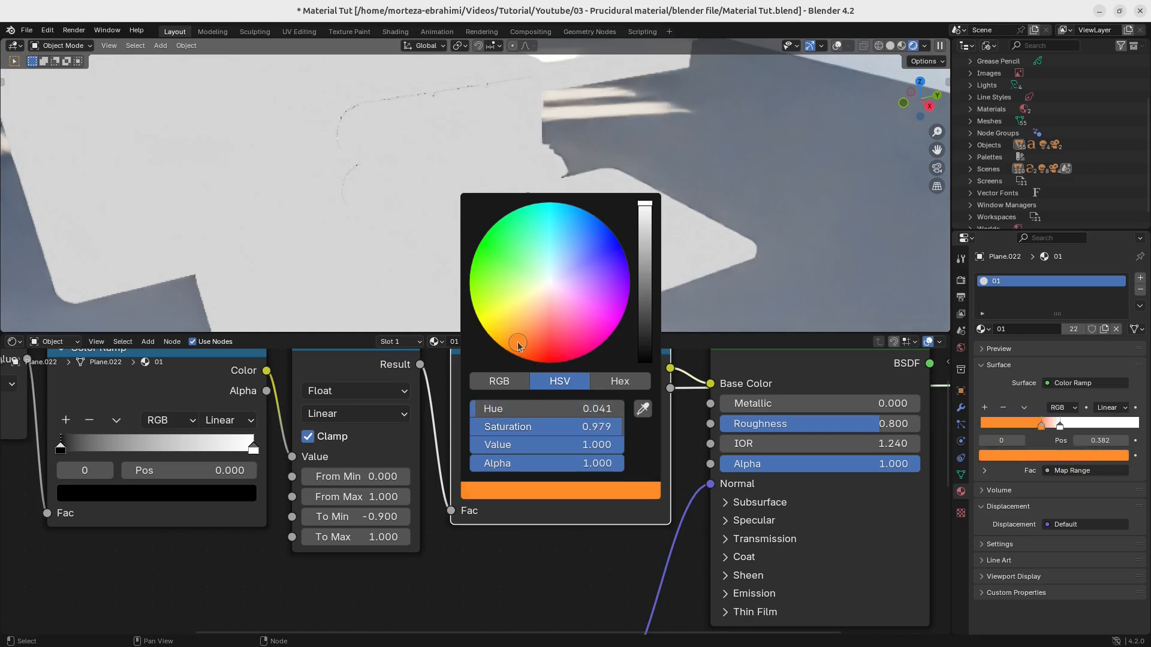
Color the second ramp's white stop pure red and reconnect the Principled BSDF to the material output.
{"action": "left_click", "coordinate": [561, 444]}
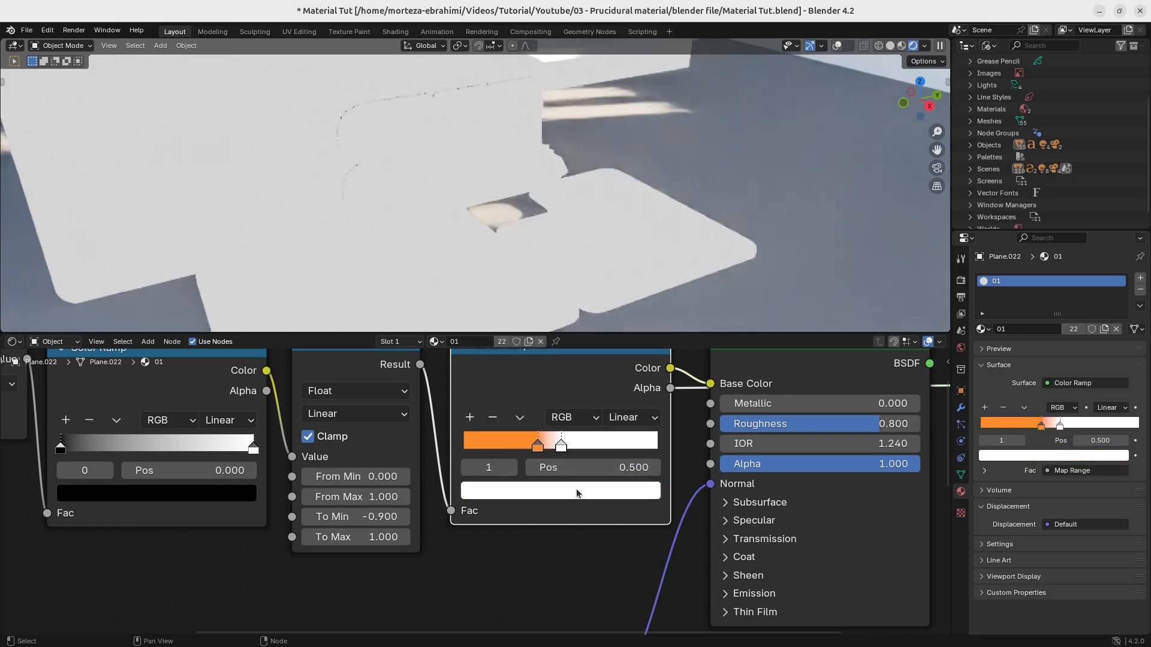
{"action": "left_click", "coordinate": [577, 492]}
{"action": "left_click_drag", "start_coordinate": [586, 308], "coordinate": [550, 362]}
{"action": "scroll", "coordinate": [568, 446], "scroll_direction": "down", "scroll_amount": 3}
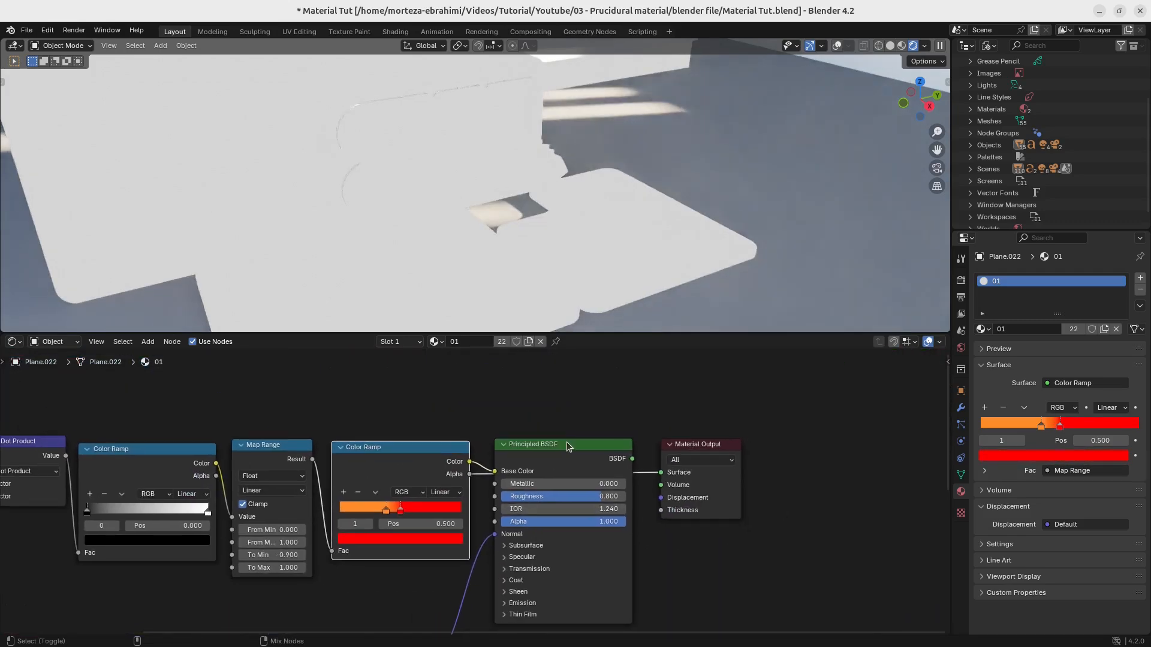
{"action": "scroll", "coordinate": [519, 467], "scroll_direction": "up", "scroll_amount": 3}
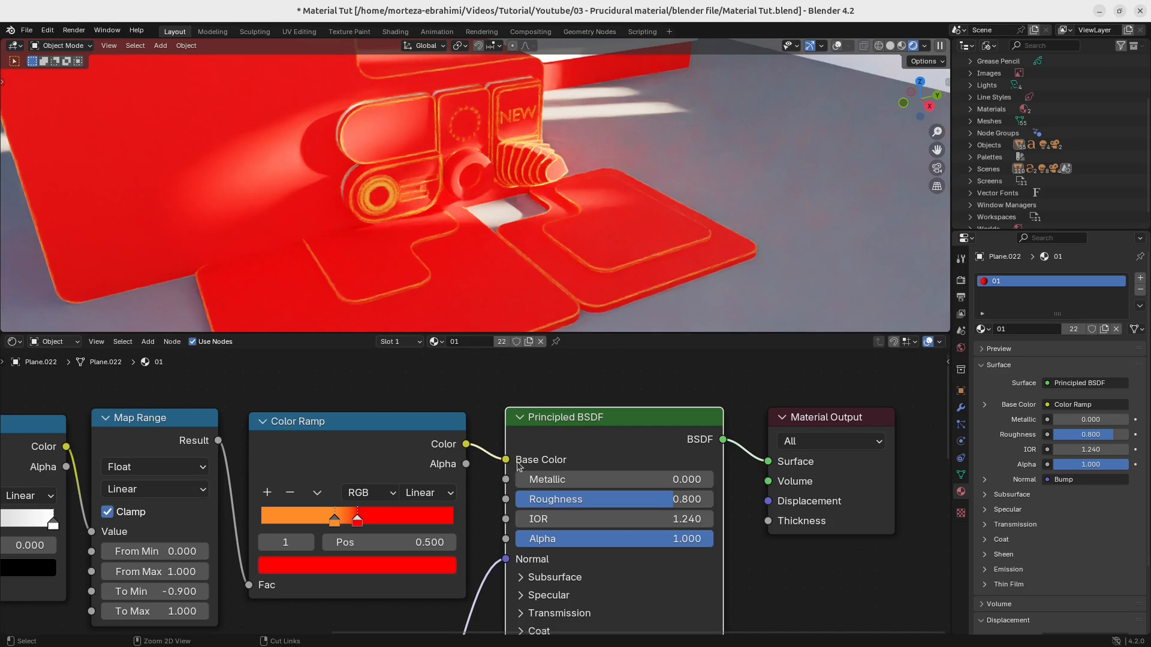
{"action": "scroll", "coordinate": [400, 573], "scroll_direction": "up", "scroll_amount": 2}
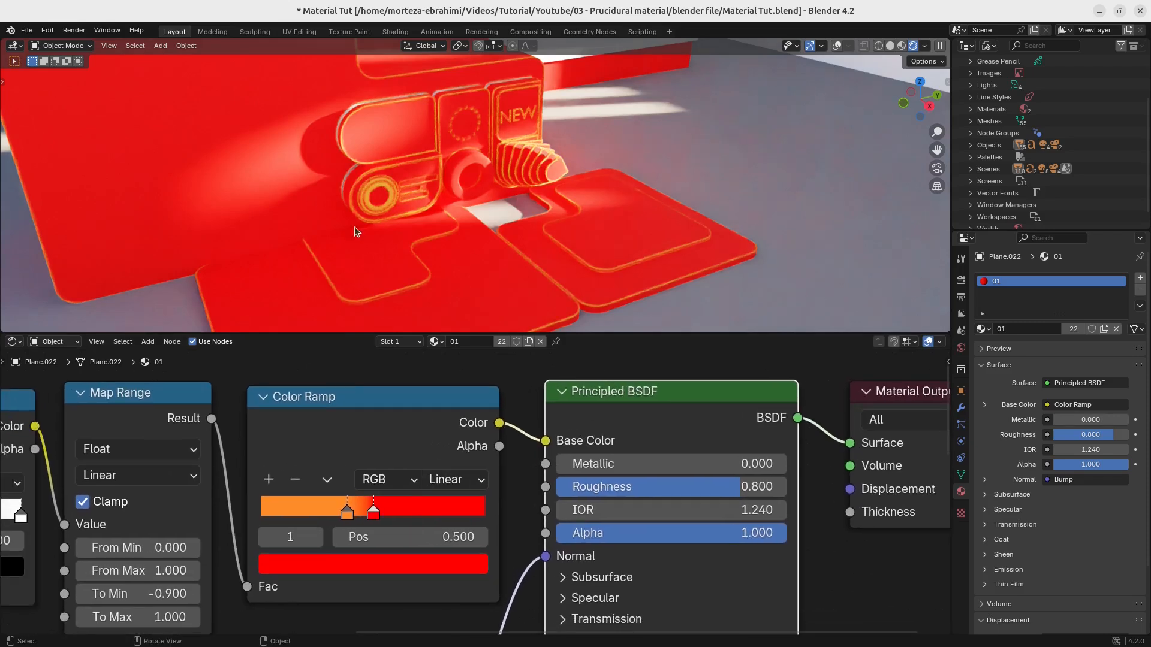
Move the second ramp's orange stop to 0.368 and recolor it a lighter orange-red.
{"action": "left_click", "coordinate": [347, 519]}
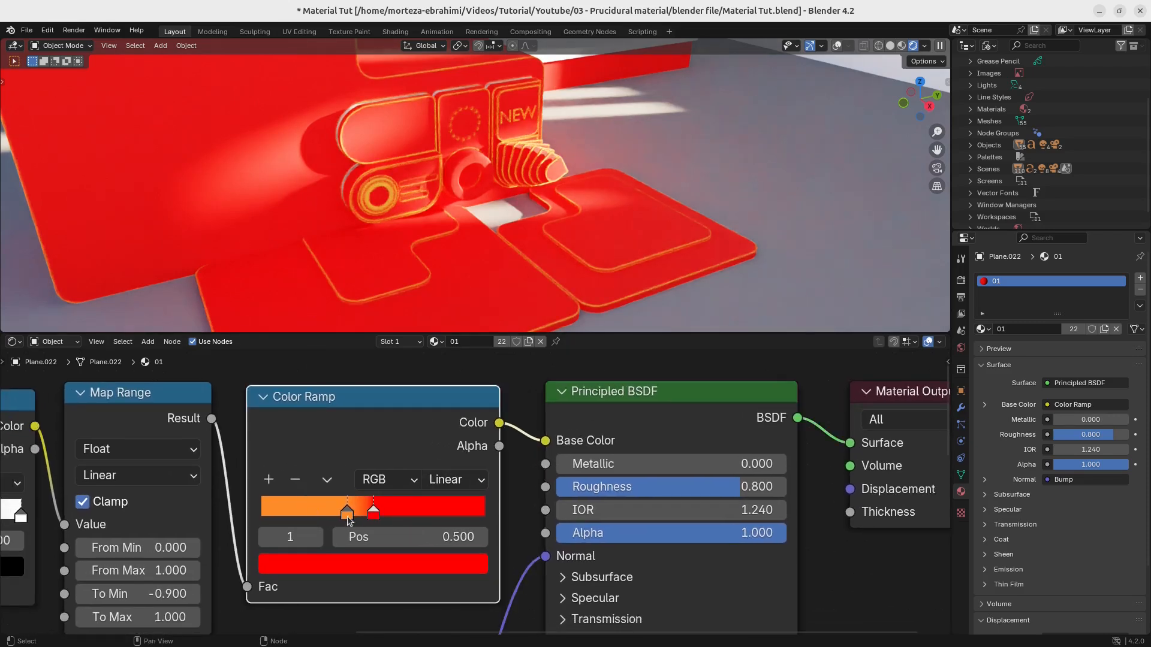
{"action": "left_click_drag", "start_coordinate": [343, 514], "coordinate": [339, 521]}
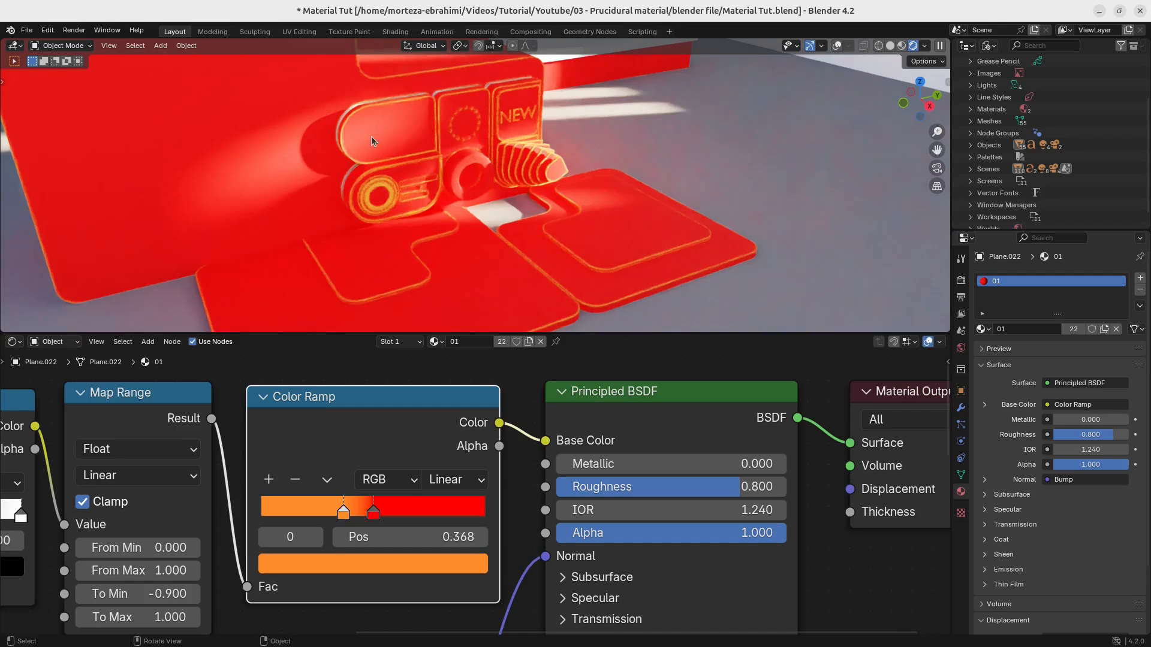
{"action": "left_click", "coordinate": [342, 565]}
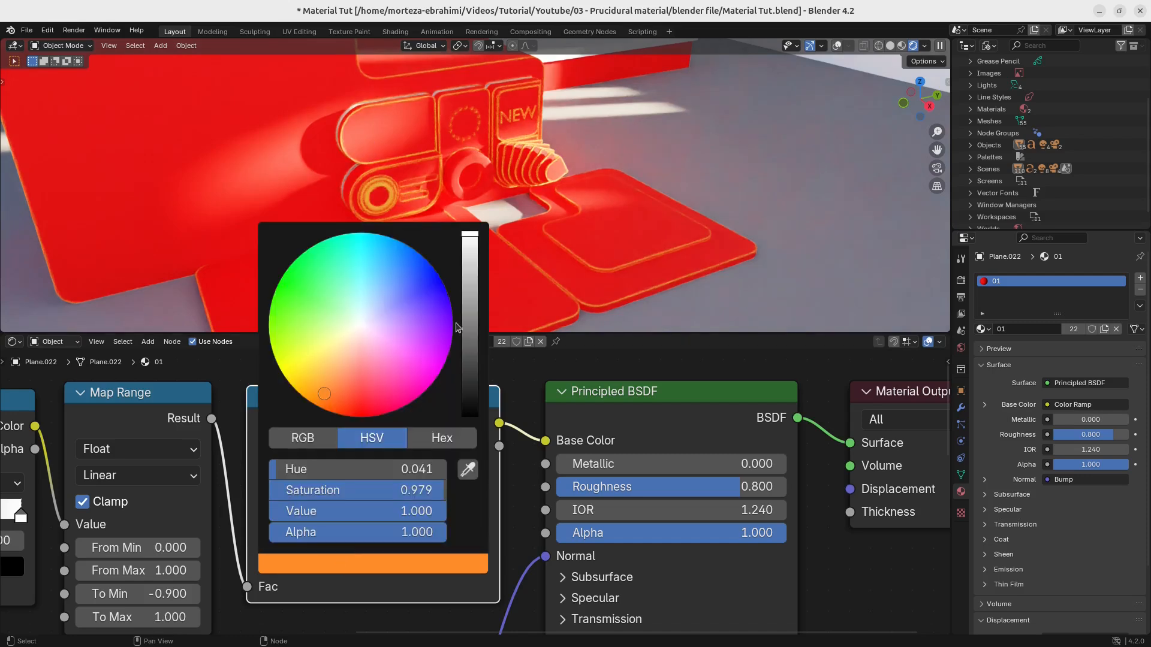
{"action": "mouse_move", "coordinate": [326, 391]}
{"action": "left_mouse_down"}
{"action": "mouse_move", "coordinate": [344, 378]}
{"action": "mouse_move", "coordinate": [330, 378]}
{"action": "mouse_move", "coordinate": [356, 384]}
{"action": "mouse_move", "coordinate": [350, 394]}
{"action": "left_mouse_up"}
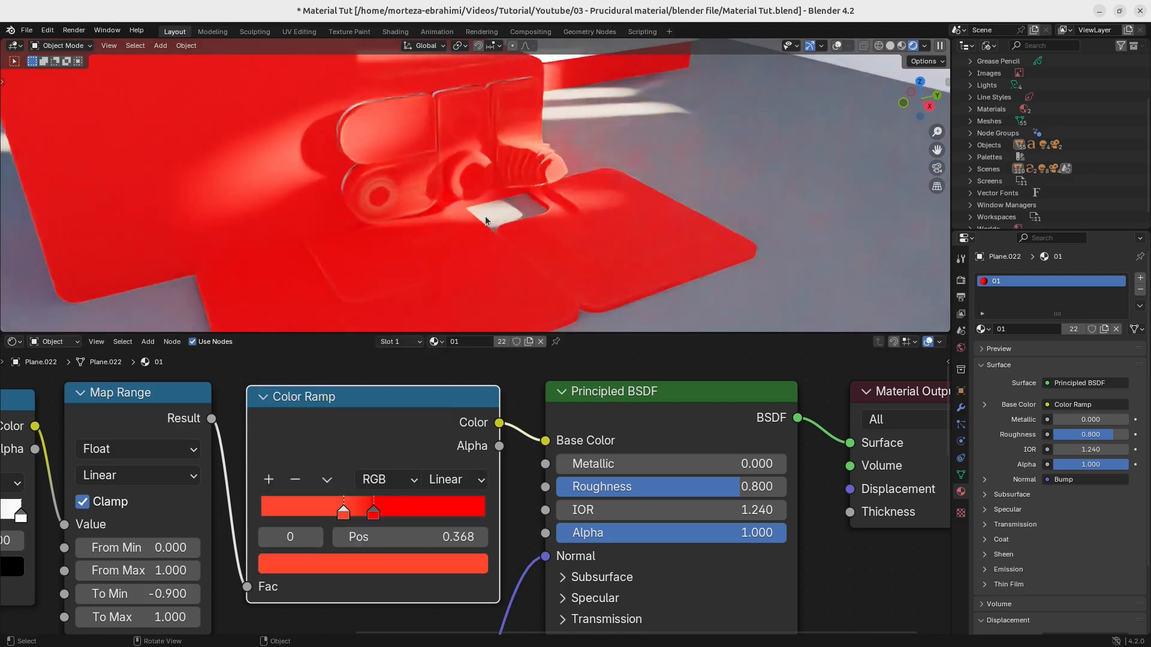
Try adjusting the transmission weight and the subsurface settings of material 01's Principled BSDF.
{"action": "left_click", "coordinate": [324, 122]}
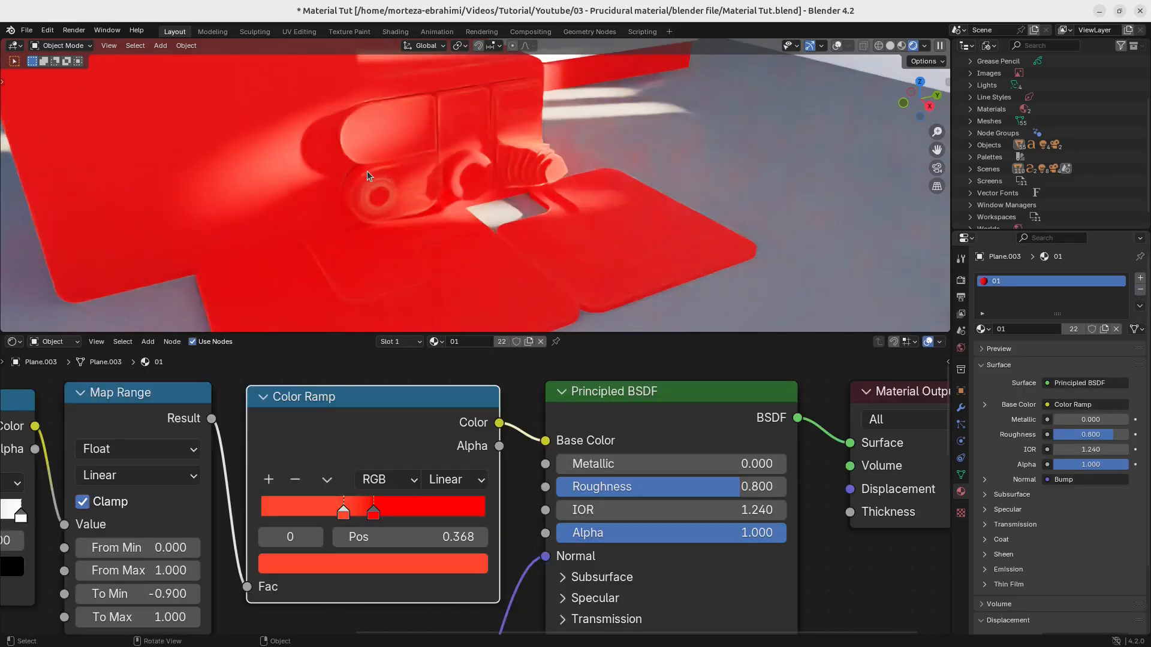
{"action": "middle_click_drag", "start_coordinate": [411, 163], "coordinate": [411, 468], "text": "ctrl"}
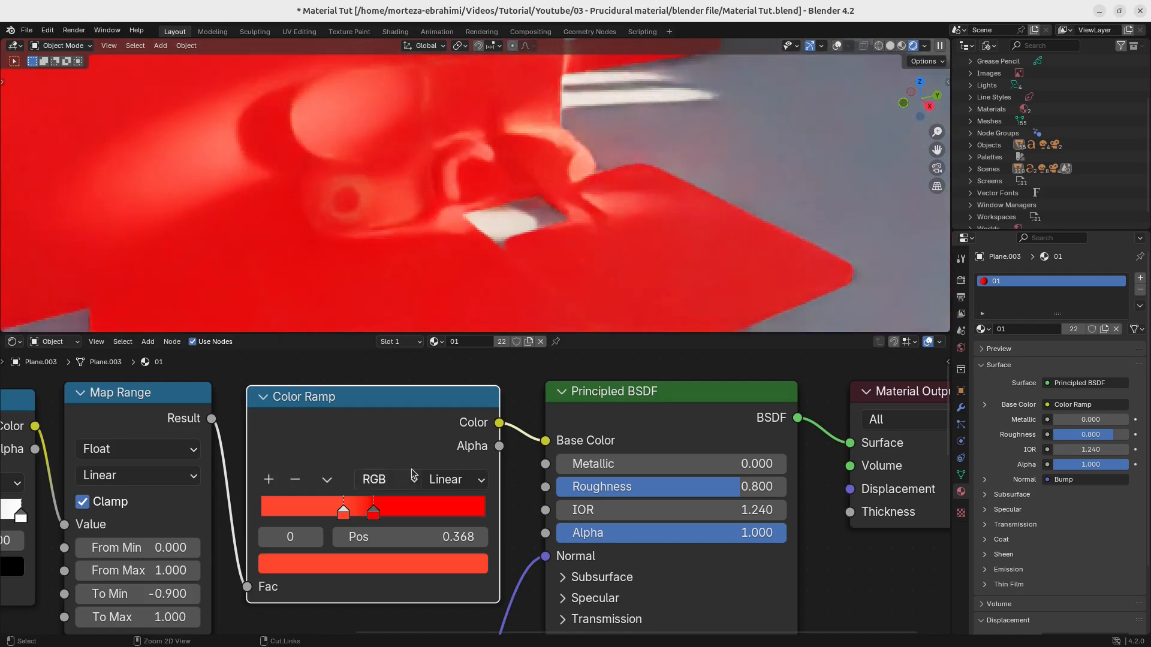
{"action": "scroll", "coordinate": [430, 440], "scroll_direction": "down", "scroll_amount": 7}
{"action": "scroll", "coordinate": [422, 512], "scroll_direction": "up", "scroll_amount": 4}
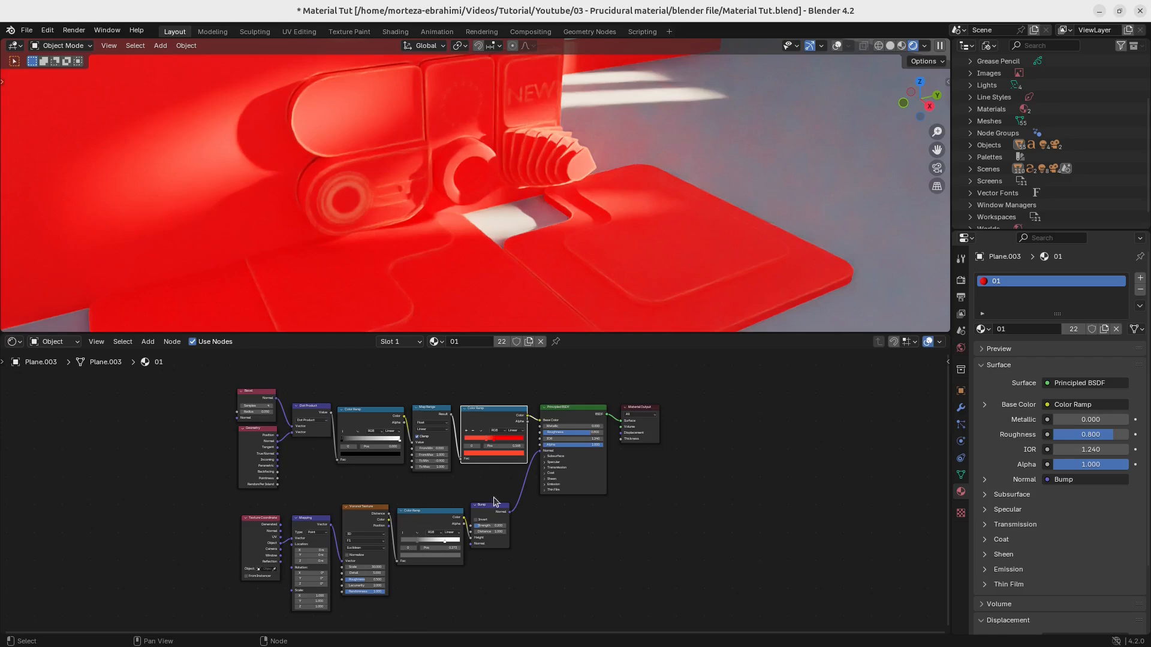
{"action": "scroll", "coordinate": [520, 460], "scroll_direction": "up", "scroll_amount": 3}
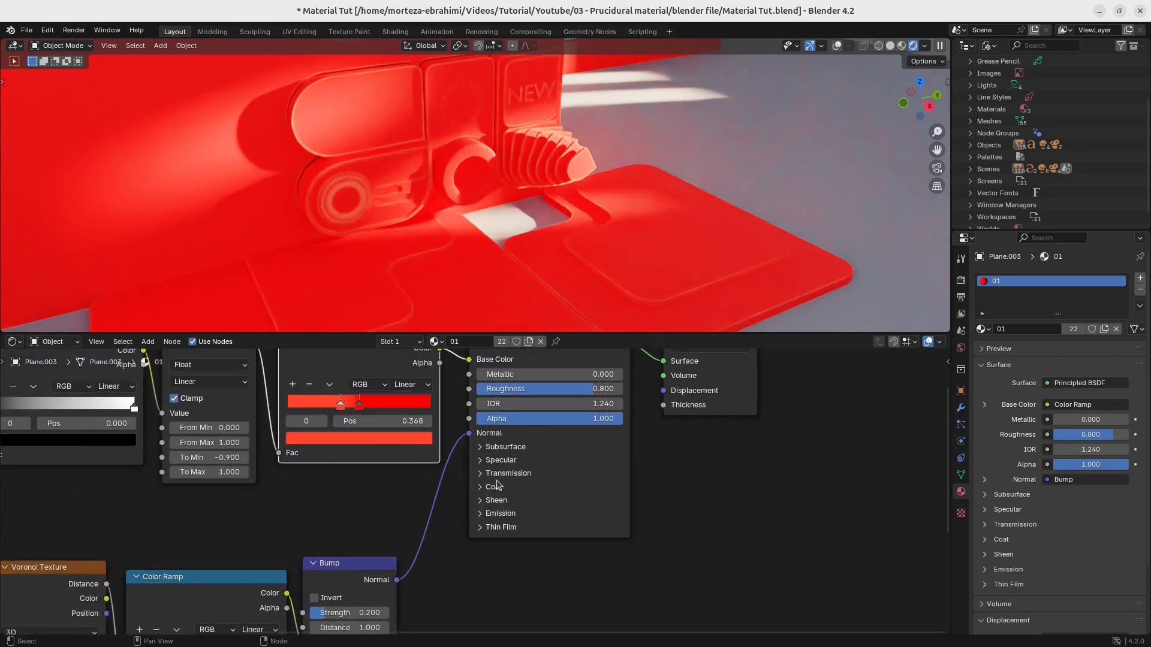
{"action": "left_click", "coordinate": [489, 479]}
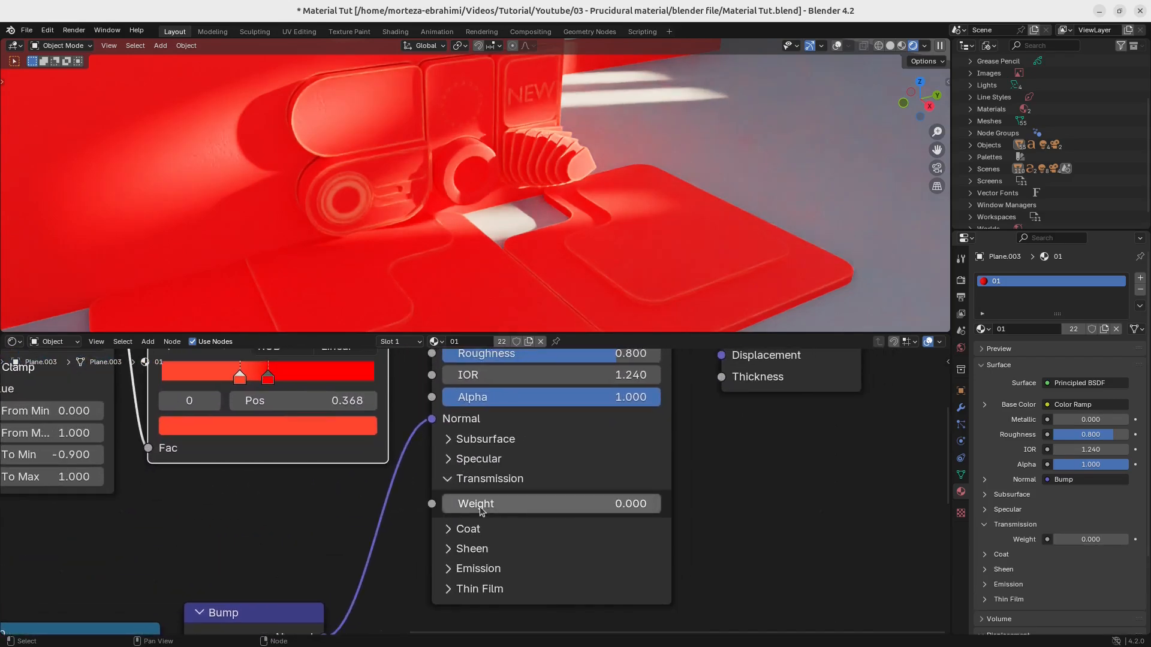
{"action": "left_click_drag", "start_coordinate": [480, 508], "coordinate": [443, 504]}
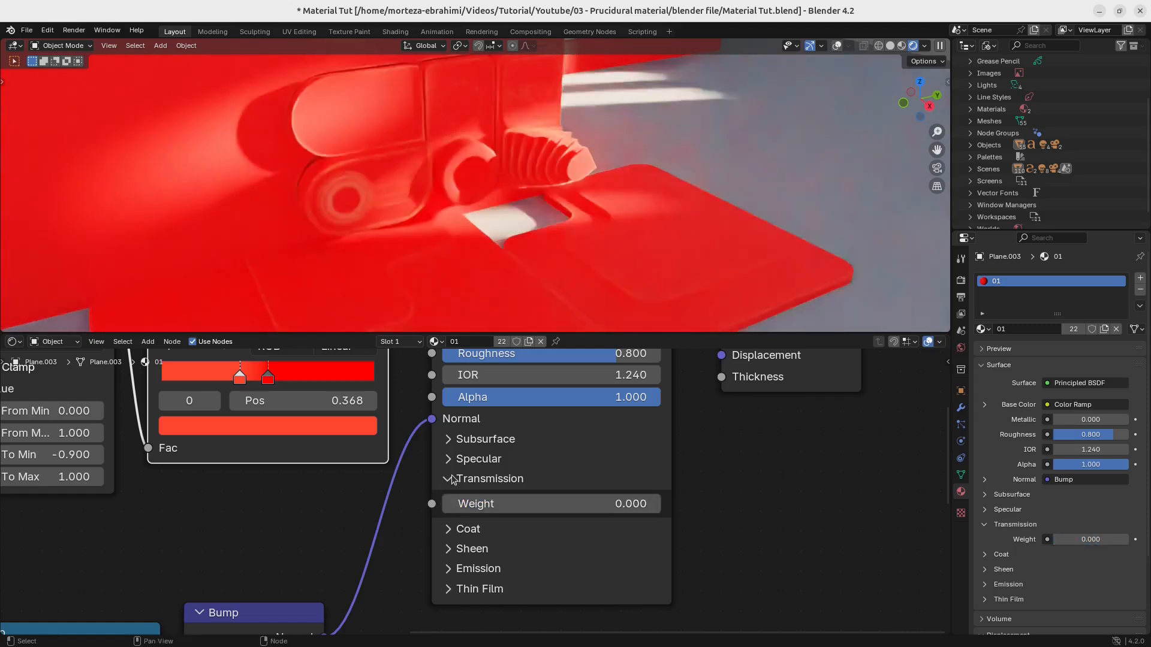
{"action": "left_click", "coordinate": [448, 439]}
{"action": "left_click_drag", "start_coordinate": [479, 488], "coordinate": [584, 487]}
{"action": "left_click", "coordinate": [449, 440]}
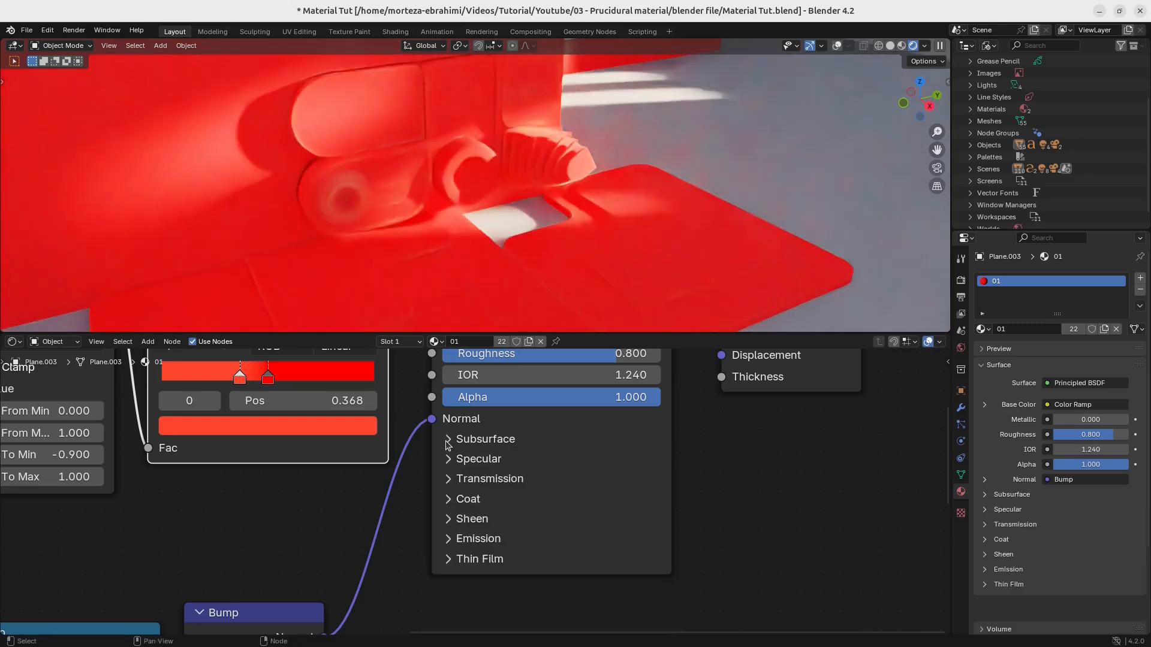
Set the Principled BSDF's transmission weight to 0.3 in material 01.
{"action": "left_click", "coordinate": [448, 479]}
{"action": "left_click_drag", "start_coordinate": [455, 504], "coordinate": [661, 504]}
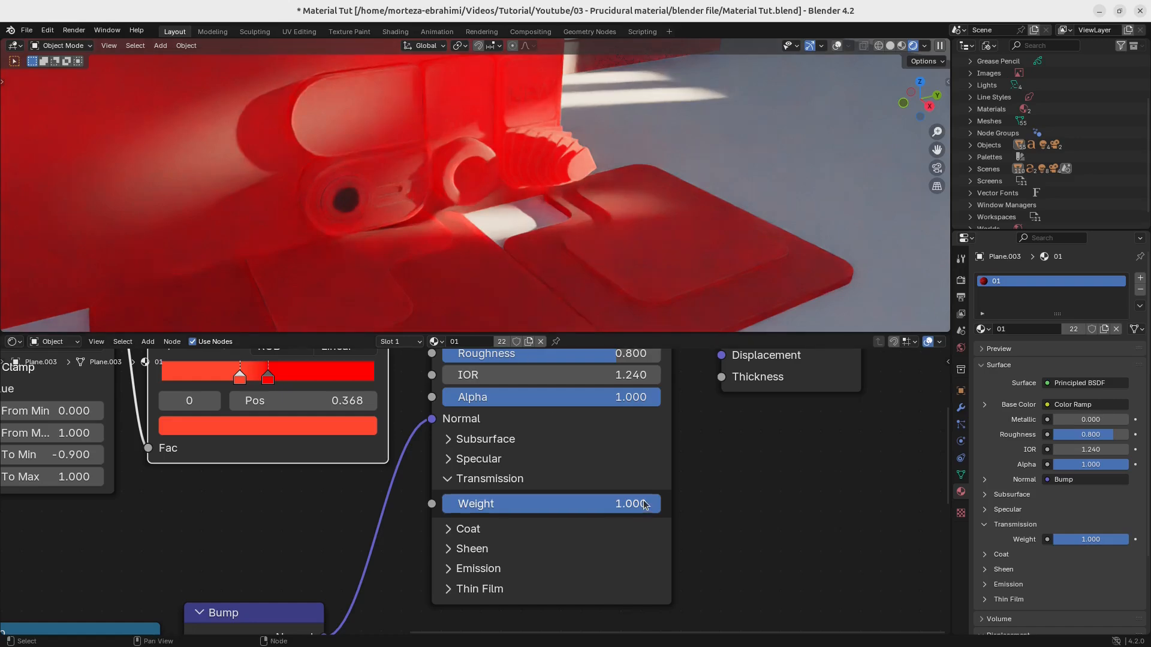
{"action": "left_click_drag", "start_coordinate": [629, 503], "coordinate": [477, 503]}
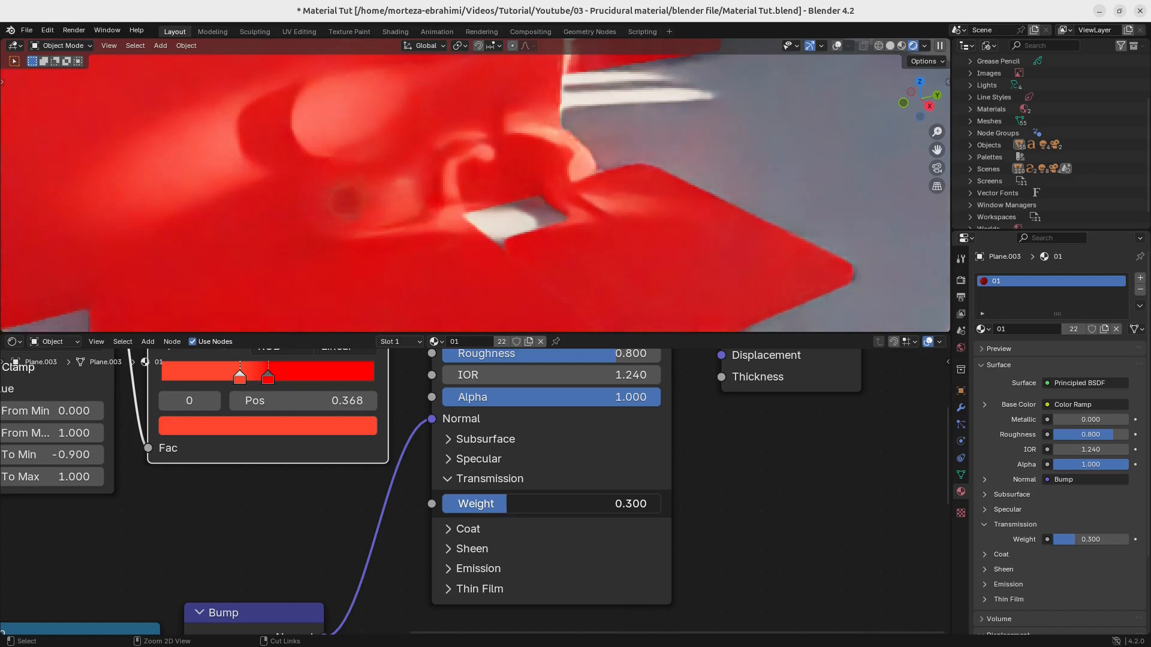
{"action": "middle_click_drag", "start_coordinate": [363, 209], "coordinate": [400, 131], "text": "ctrl"}
{"action": "middle_click_drag", "start_coordinate": [446, 191], "coordinate": [347, 50], "text": "ctrl"}
{"action": "middle_click_drag", "start_coordinate": [486, 214], "coordinate": [494, 243], "text": "ctrl"}
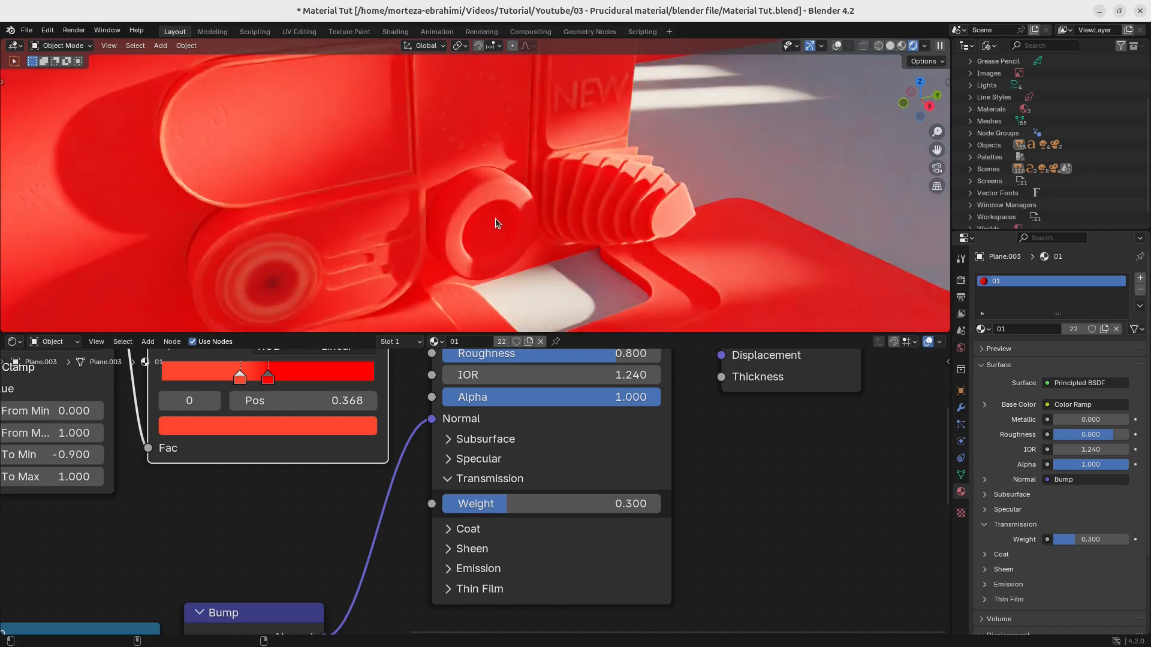
Reduce the Bump node's strength to 0.1 in material 01.
{"action": "scroll", "coordinate": [519, 480], "scroll_direction": "down", "scroll_amount": 3}
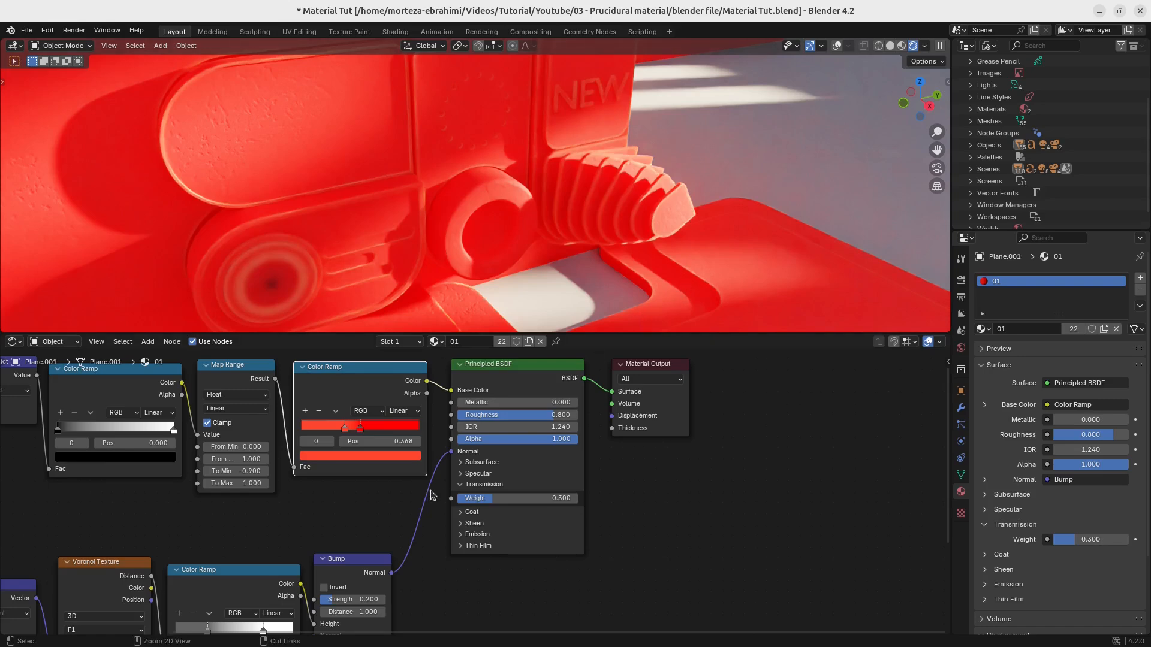
{"action": "scroll", "coordinate": [431, 495], "scroll_direction": "down", "scroll_amount": 2}
{"action": "middle_click_drag", "start_coordinate": [398, 511], "coordinate": [487, 497]}
{"action": "middle_click_drag", "start_coordinate": [496, 486], "coordinate": [511, 459], "text": "ctrl"}
{"action": "middle_click_drag", "start_coordinate": [511, 485], "coordinate": [495, 536]}
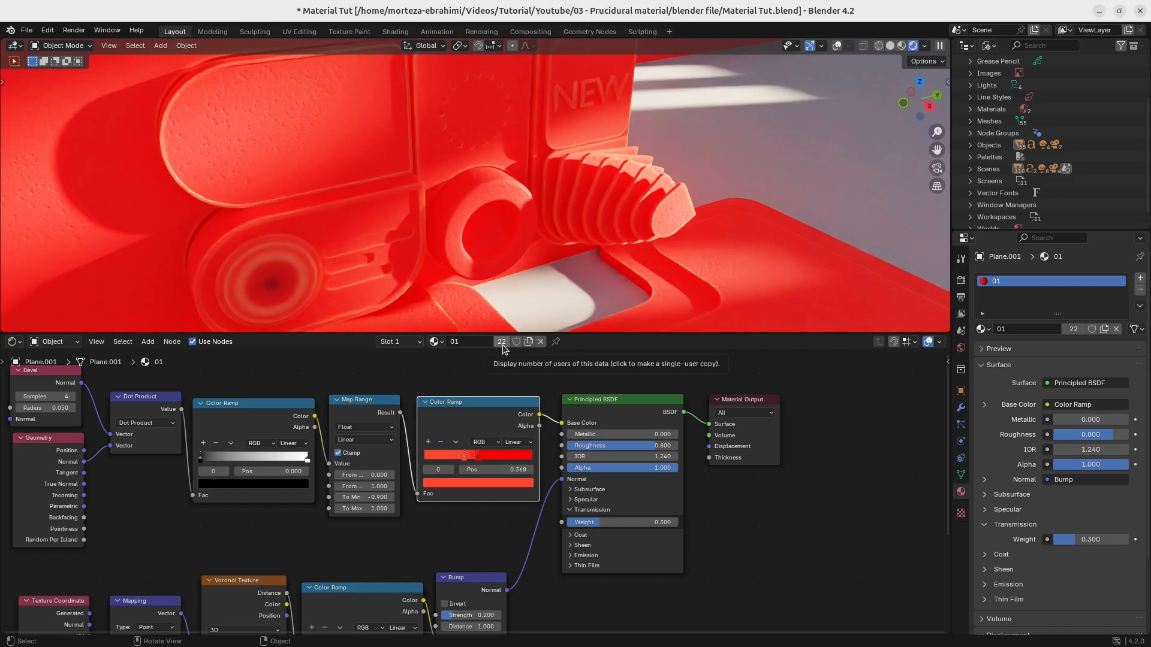
{"action": "middle_click_drag", "start_coordinate": [419, 545], "coordinate": [519, 434]}
{"action": "middle_click_drag", "start_coordinate": [387, 530], "coordinate": [416, 496], "text": "ctrl"}
{"action": "middle_click_drag", "start_coordinate": [324, 596], "coordinate": [420, 492]}
{"action": "middle_click_drag", "start_coordinate": [706, 511], "coordinate": [553, 524]}
{"action": "left_click", "coordinate": [550, 501]}
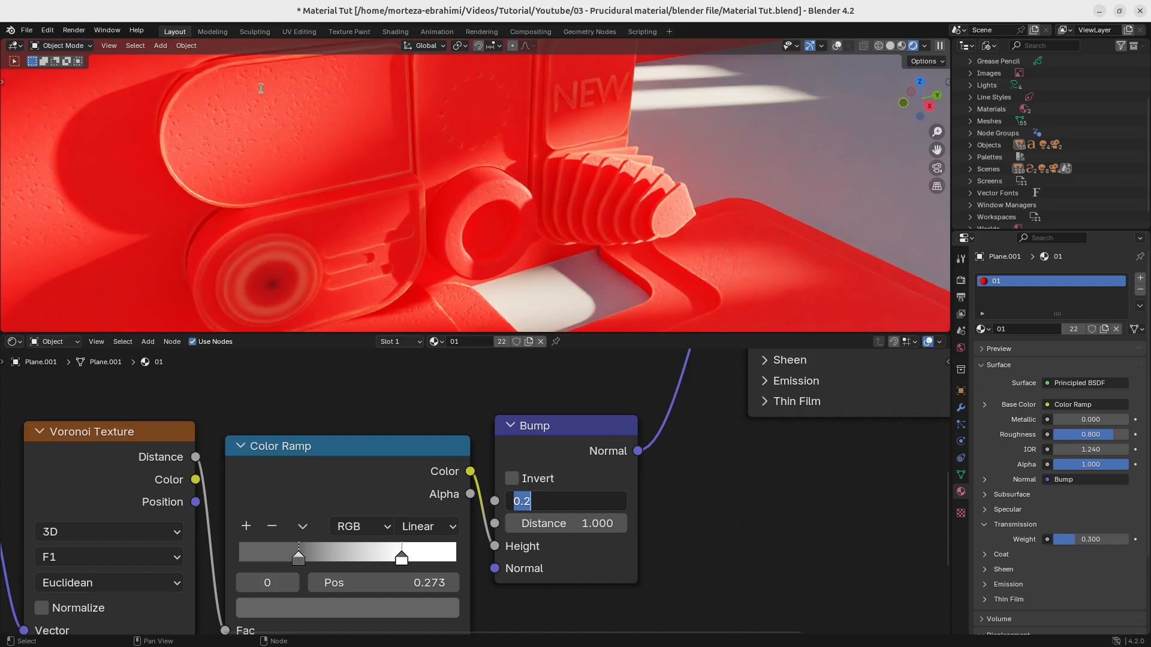
{"action": "left_click", "coordinate": [562, 502]}
{"action": "key", "text": "BackSpace"}
{"action": "type", "text": "1"}
{"action": "key", "text": "Return"}
Save the blend file.
{"action": "middle_click_drag", "start_coordinate": [159, 603], "coordinate": [354, 458]}
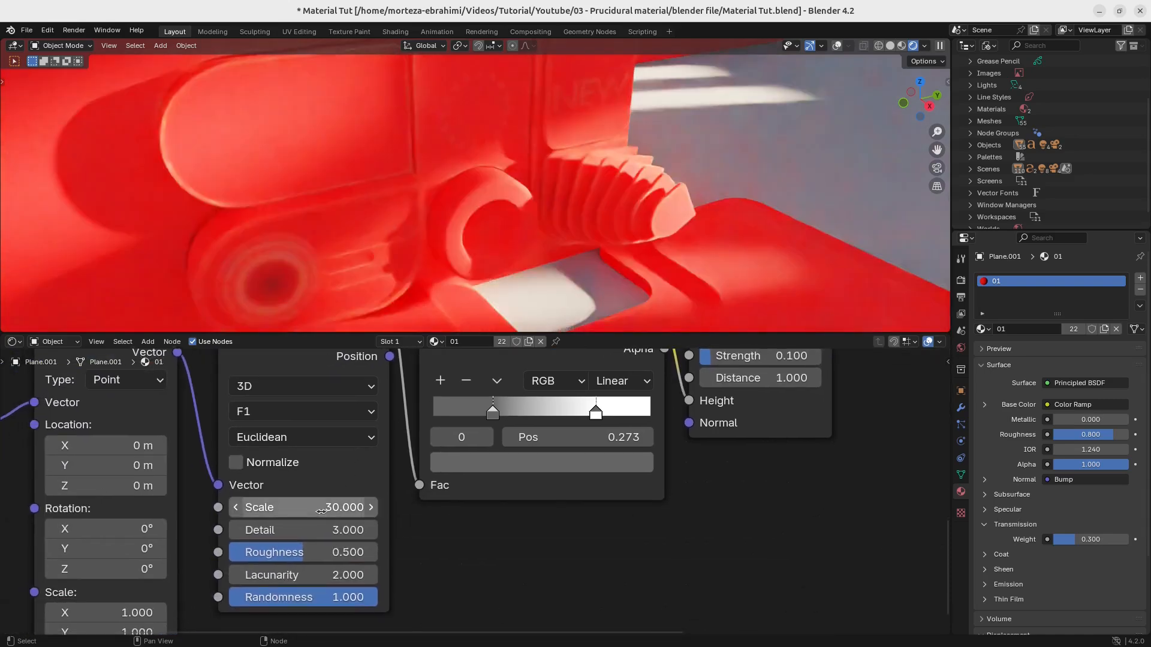
{"action": "middle_click_drag", "start_coordinate": [527, 480], "coordinate": [548, 495], "text": "ctrl"}
{"action": "middle_click_drag", "start_coordinate": [634, 376], "coordinate": [523, 478]}
{"action": "key", "text": "ctrl+s"}
Make a separate copy of material 01 for the selected floor panel and name it 02.
{"action": "middle_click_drag", "start_coordinate": [523, 478], "coordinate": [553, 370], "text": "ctrl"}
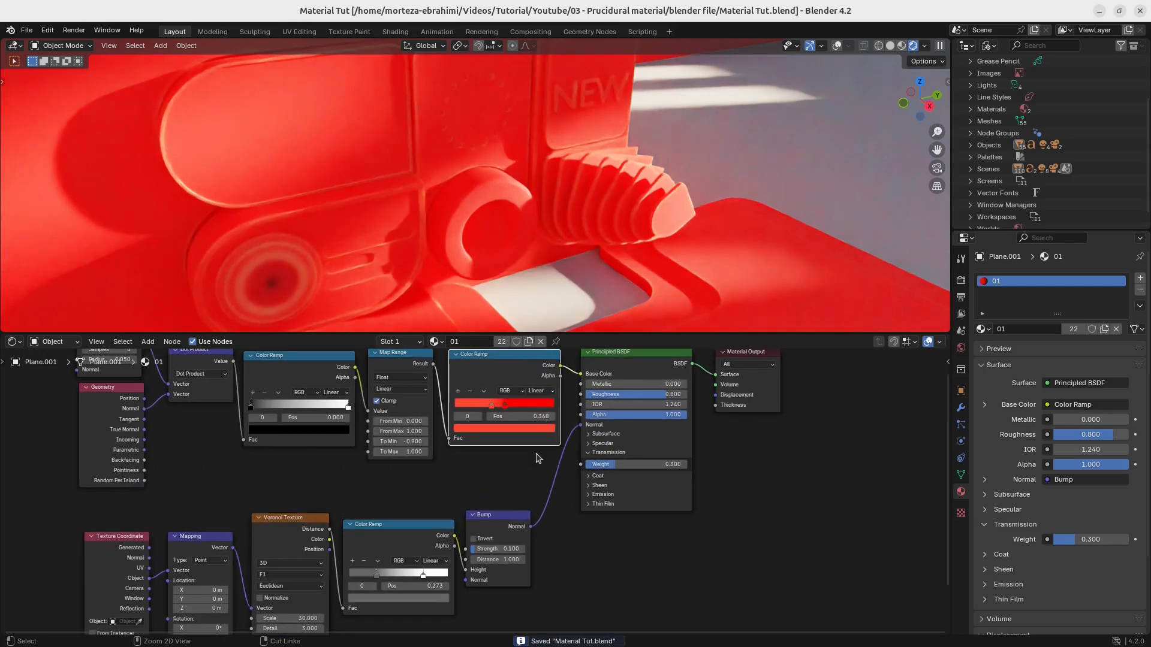
{"action": "left_click", "coordinate": [529, 343]}
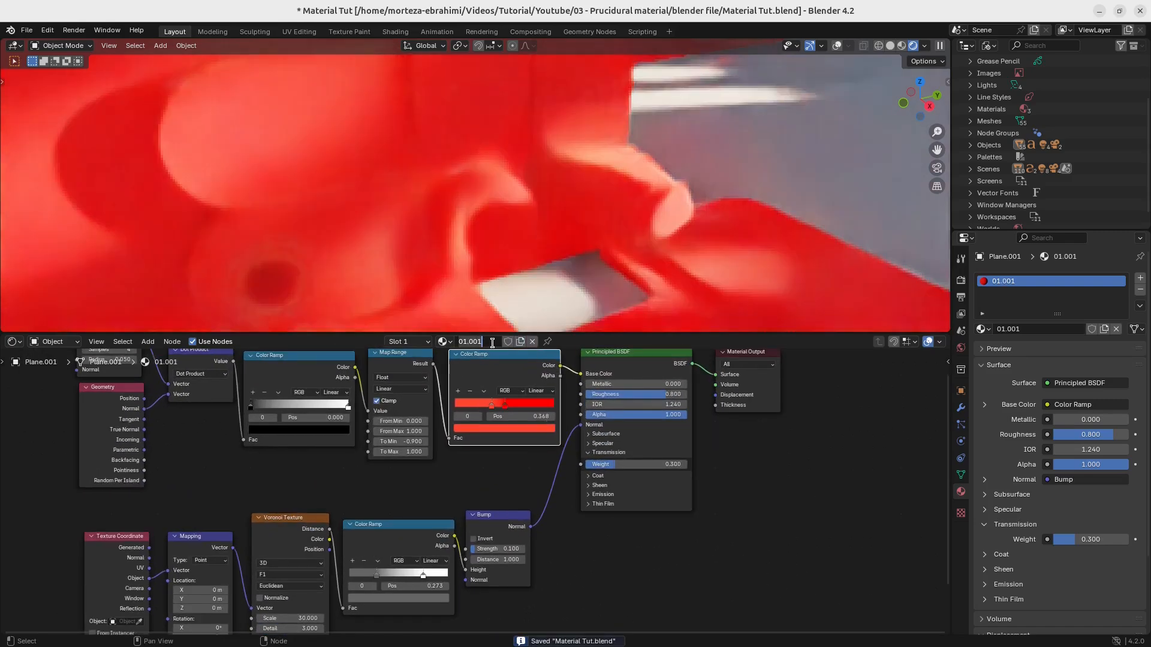
{"action": "type", "text": "02"}
{"action": "key", "text": "Return"}
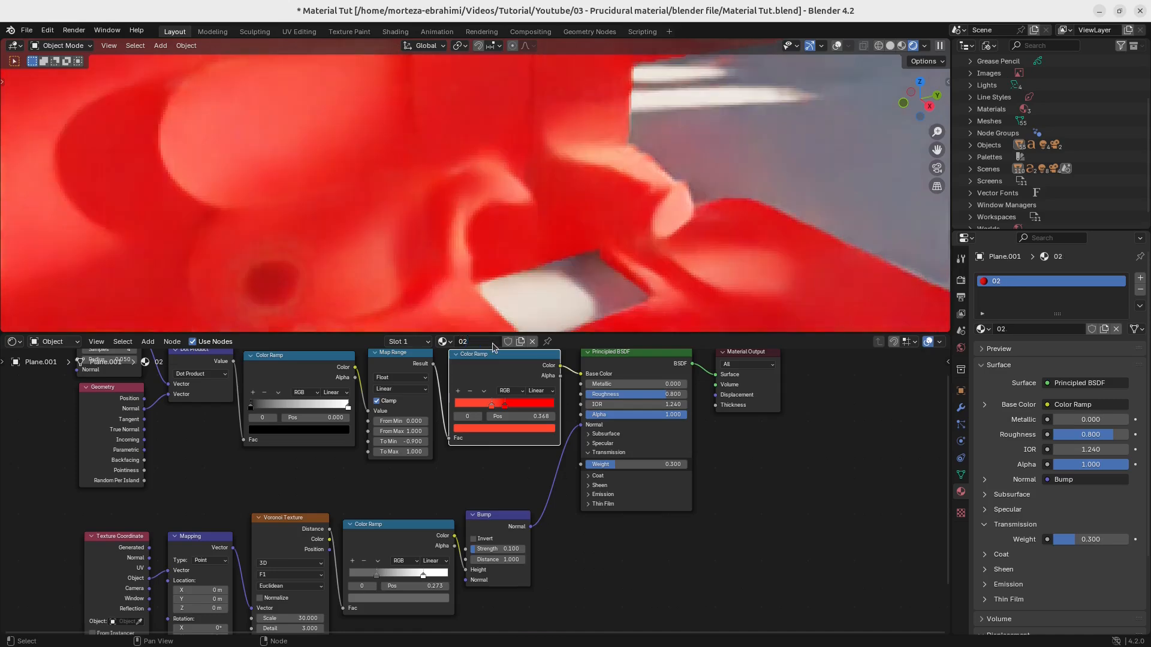
Recolor the red stop at 0.5 in material 02's second Color Ramp to a light grey with saturation 0.
{"action": "middle_click_drag", "start_coordinate": [497, 468], "coordinate": [549, 390], "text": "ctrl"}
{"action": "middle_click_drag", "start_coordinate": [548, 390], "coordinate": [464, 571]}
{"action": "middle_click_drag", "start_coordinate": [464, 571], "coordinate": [471, 533], "text": "ctrl"}
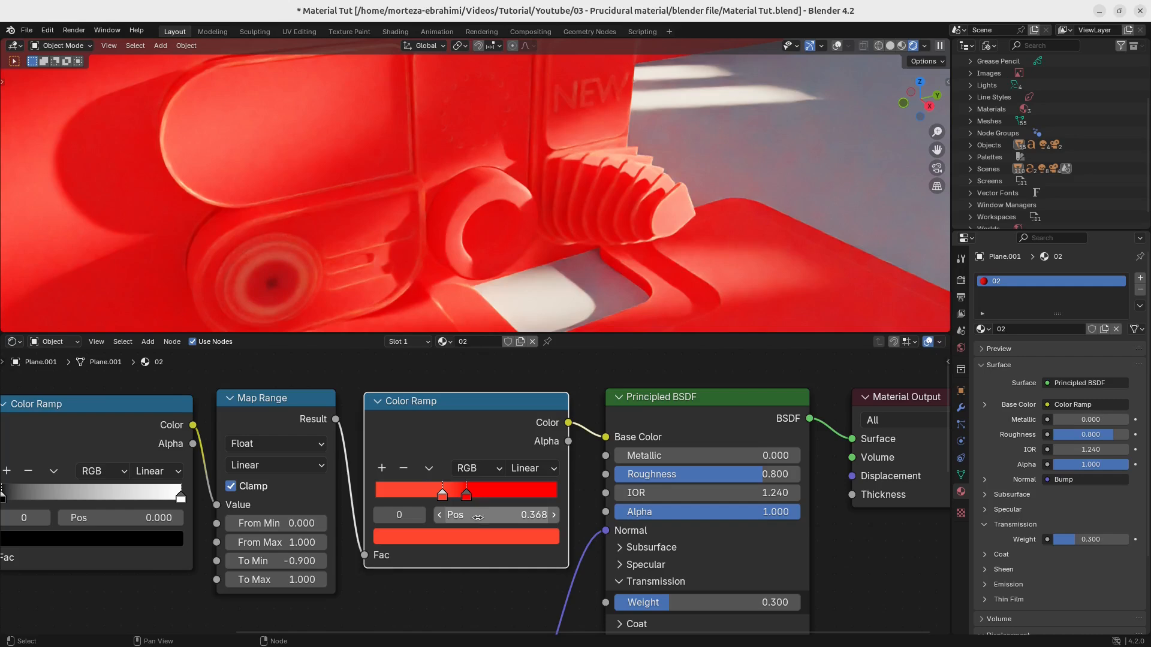
{"action": "left_click", "coordinate": [463, 536]}
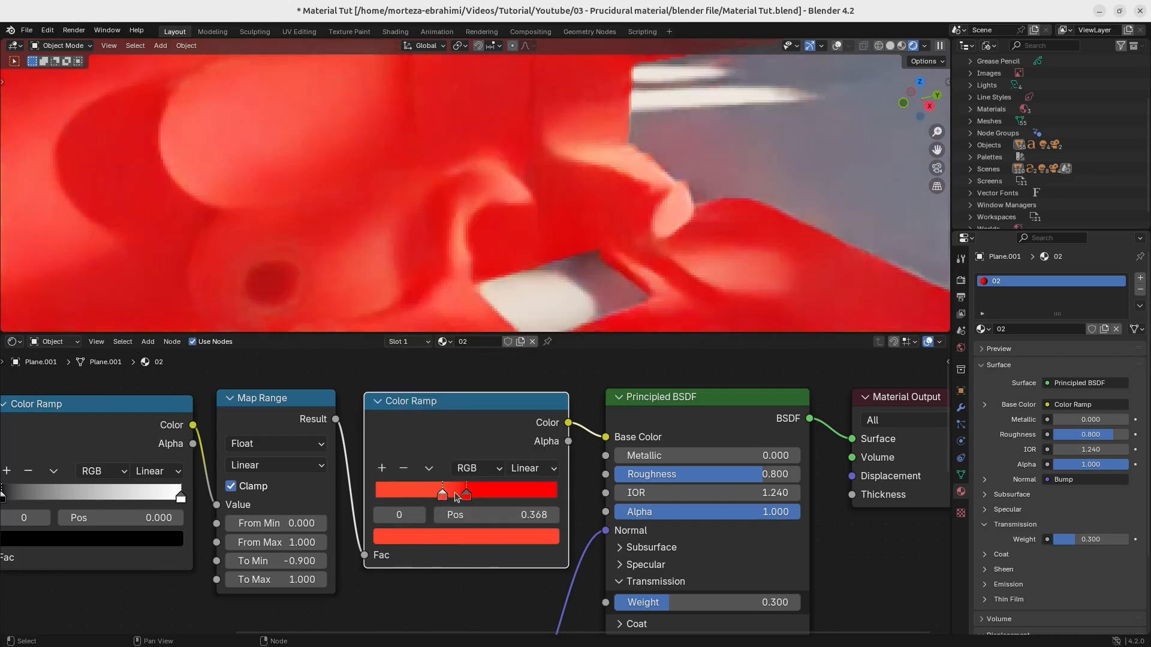
{"action": "left_click", "coordinate": [466, 496]}
{"action": "left_click", "coordinate": [466, 534]}
{"action": "left_click_drag", "start_coordinate": [458, 403], "coordinate": [451, 348]}
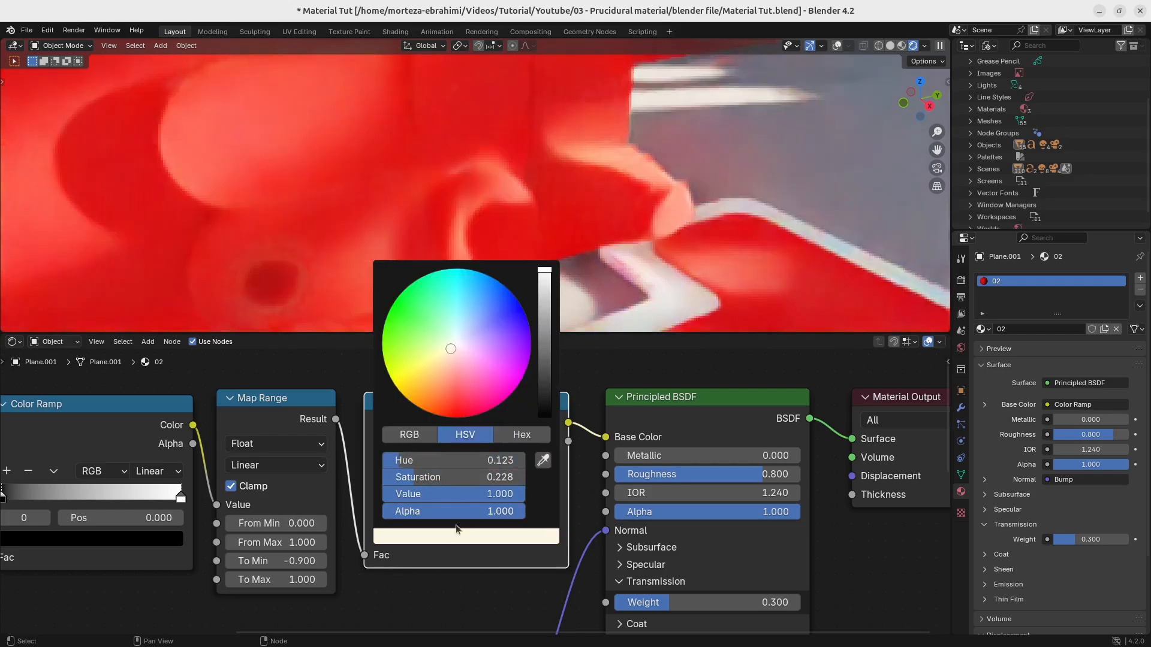
{"action": "left_click_drag", "start_coordinate": [445, 479], "coordinate": [381, 478]}
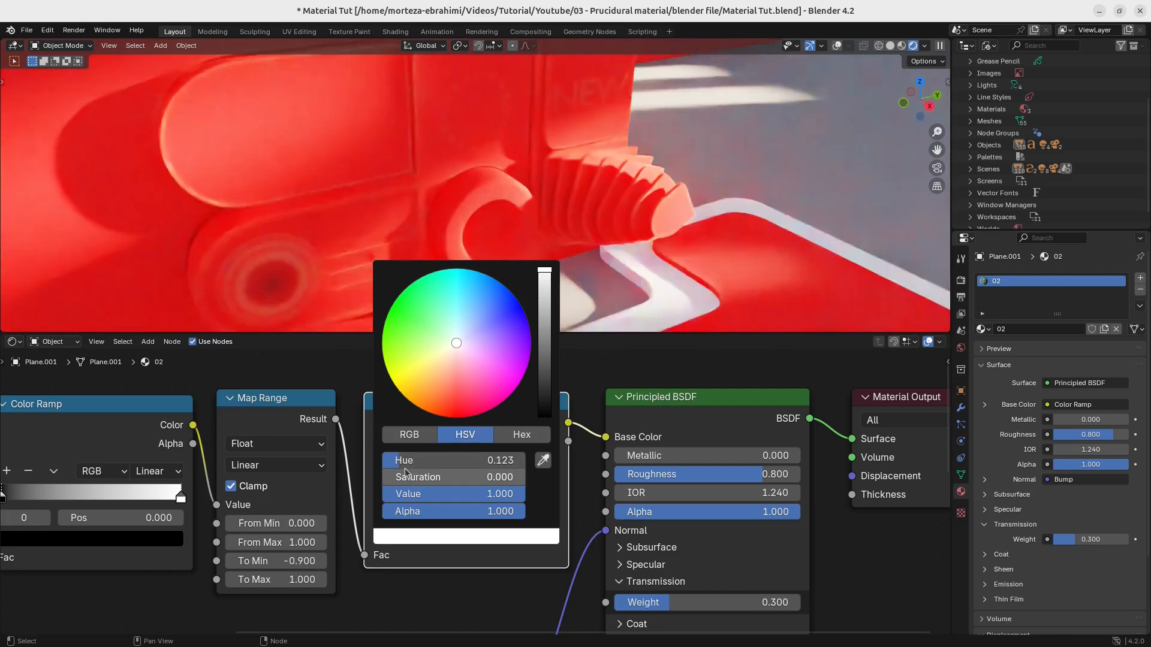
{"action": "left_click_drag", "start_coordinate": [544, 275], "coordinate": [544, 291]}
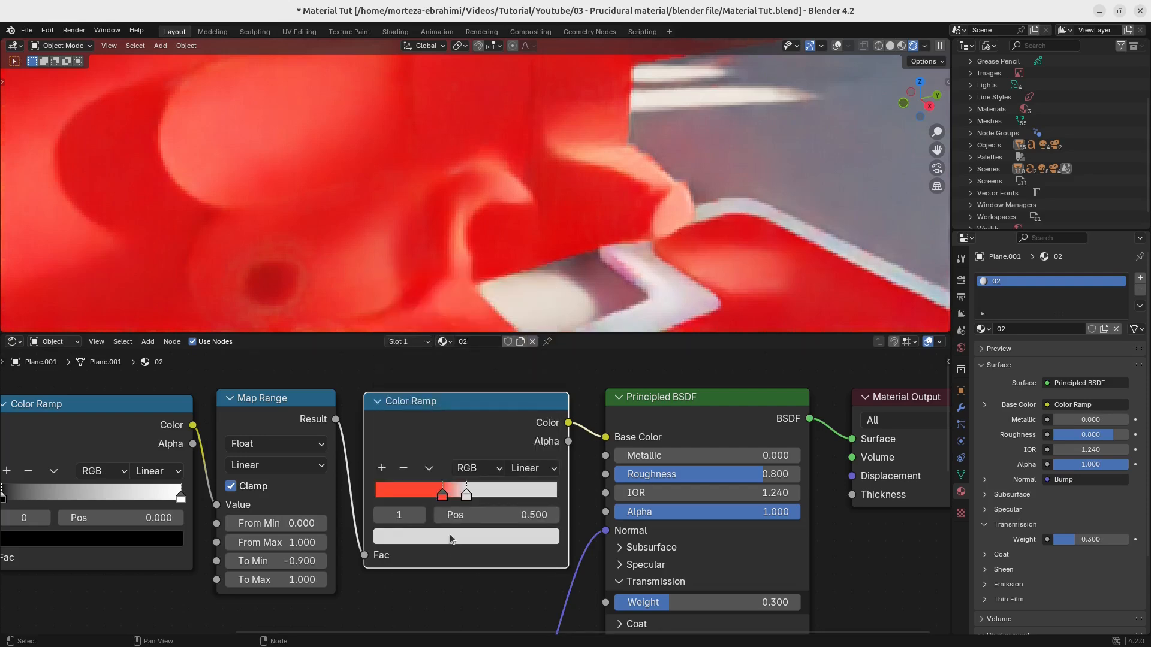
Turn the orange-red stop at 0.368 in material 02's second Color Ramp white by setting its saturation to 0.
{"action": "left_click", "coordinate": [443, 496]}
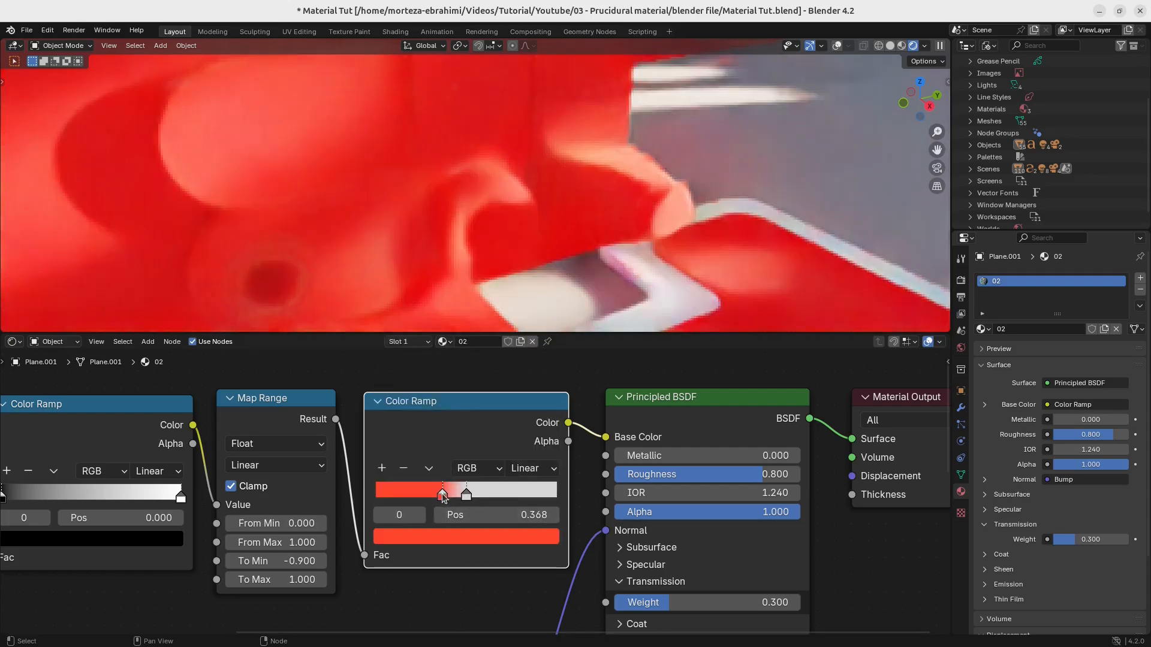
{"action": "left_click", "coordinate": [453, 538]}
{"action": "left_click_drag", "start_coordinate": [463, 478], "coordinate": [382, 477]}
Darken the grey stop at 0.5 in material 02's second Color Ramp to value 0.367.
{"action": "left_click", "coordinate": [466, 495]}
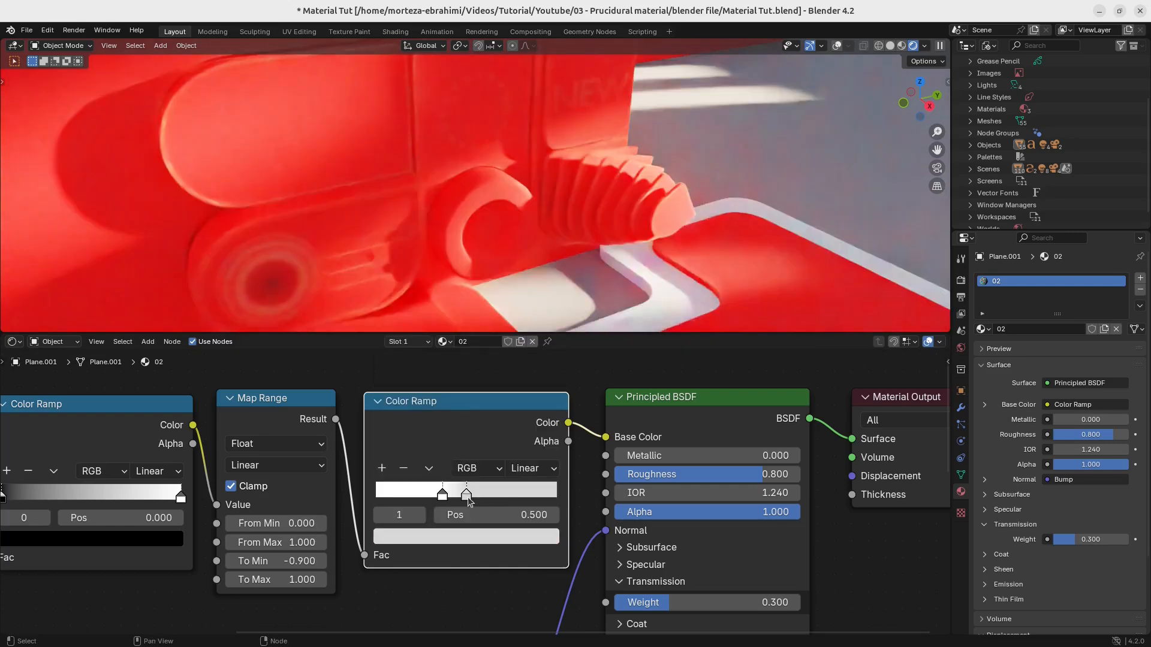
{"action": "left_click", "coordinate": [471, 536]}
{"action": "left_click_drag", "start_coordinate": [545, 303], "coordinate": [544, 323]}
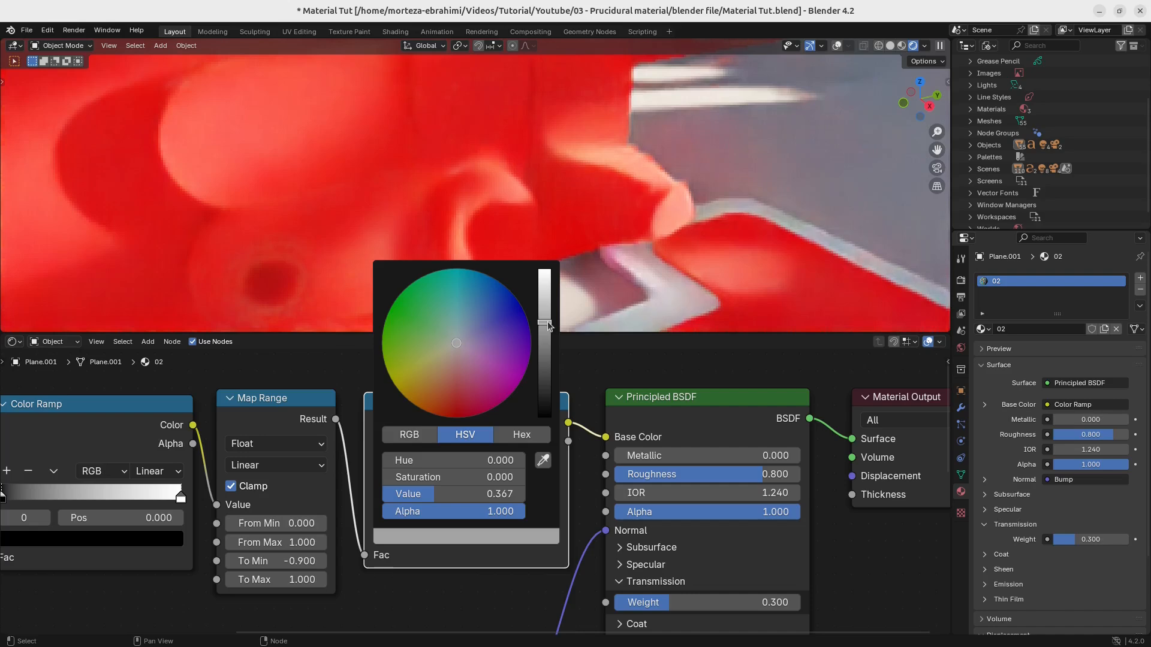
Link material 02 to the neighbouring floor panel beside the opening.
{"action": "middle_click_drag", "start_coordinate": [688, 236], "coordinate": [670, 283], "text": "ctrl"}
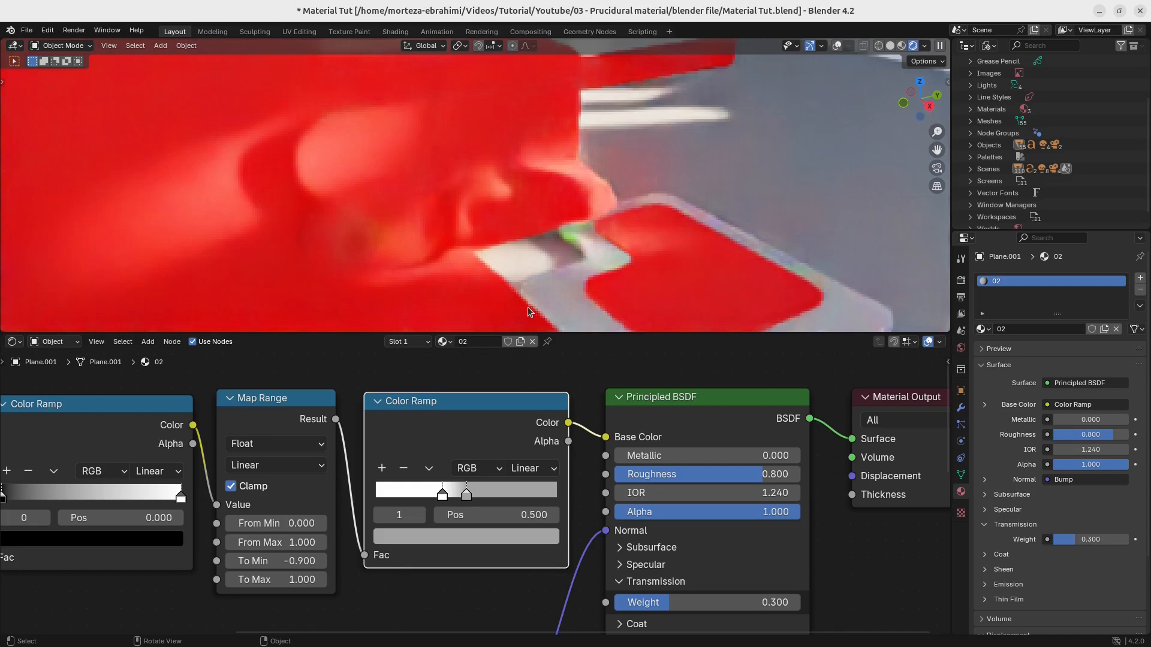
{"action": "key", "text": "ctrl+l"}
{"action": "left_click", "coordinate": [562, 297]}
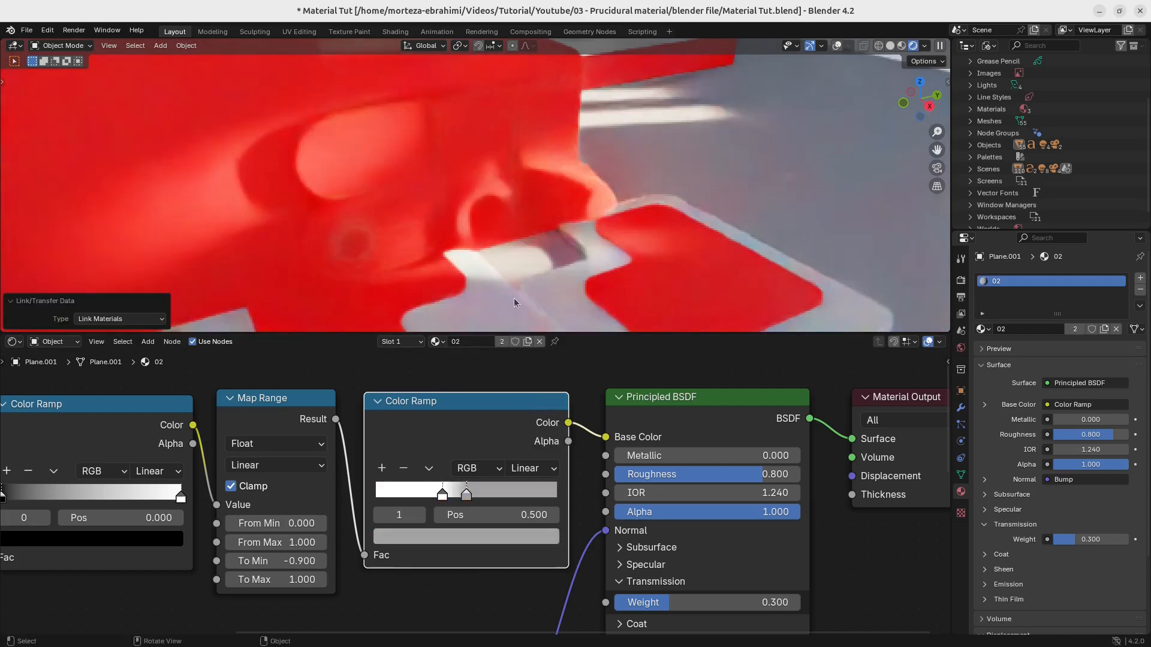
Give the red inset on the grey floor panel its own copy of material 01, named 03.
{"action": "left_click", "coordinate": [643, 282]}
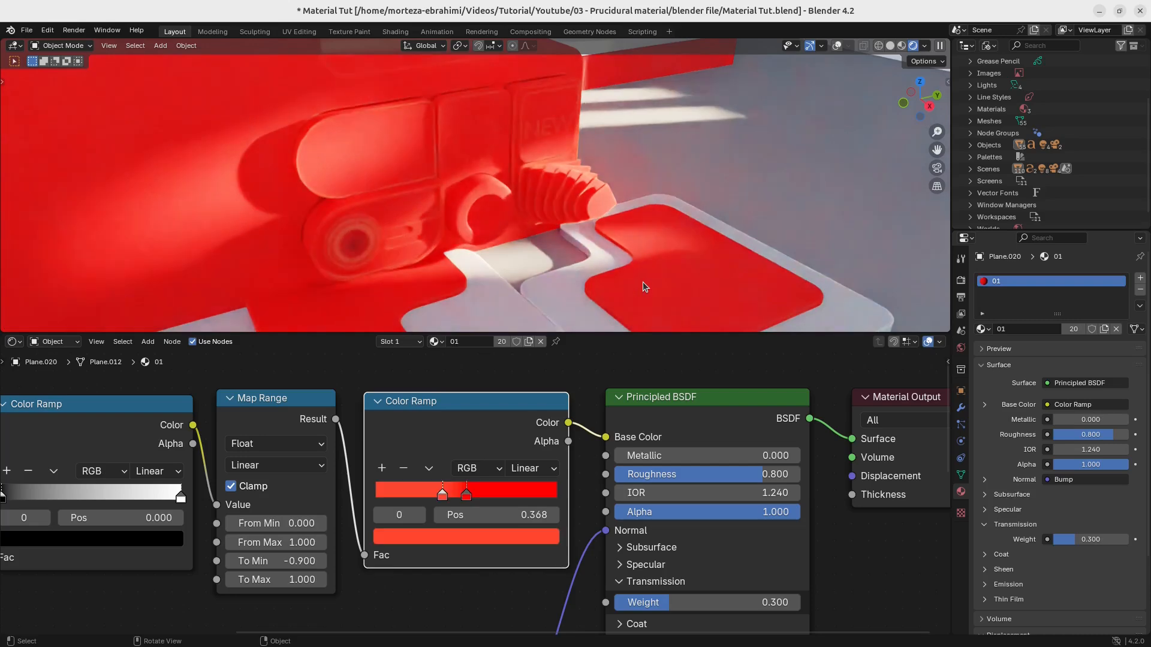
{"action": "left_click", "coordinate": [527, 342]}
{"action": "left_click", "coordinate": [487, 342]}
{"action": "type", "text": "0"}
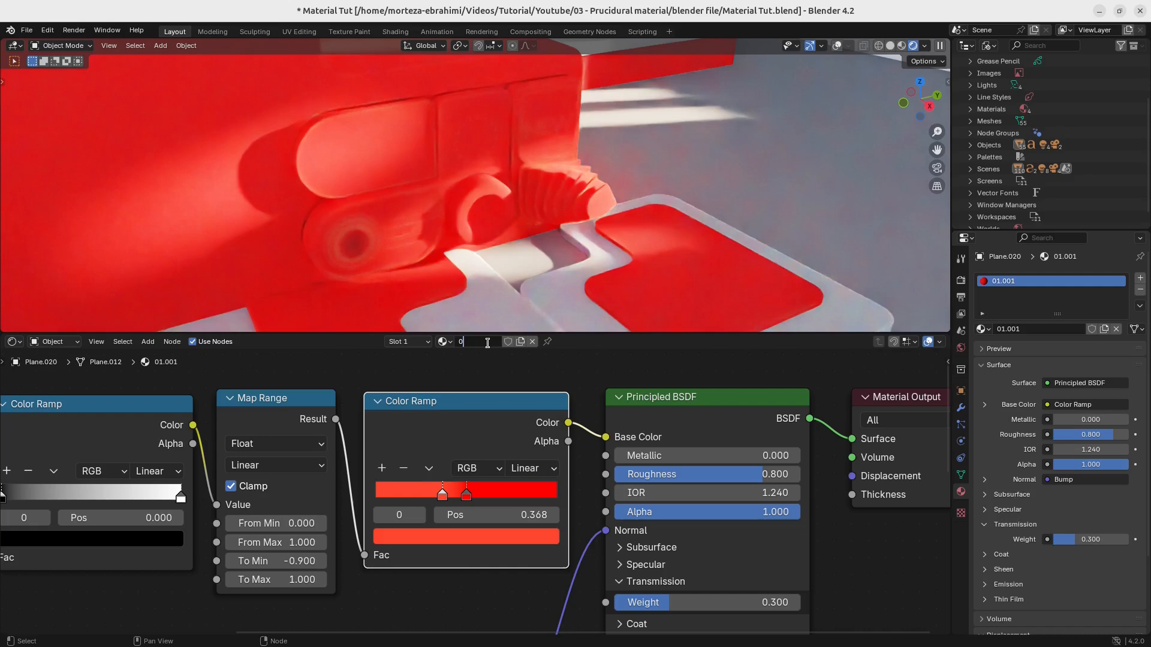
{"action": "key", "text": "Return"}
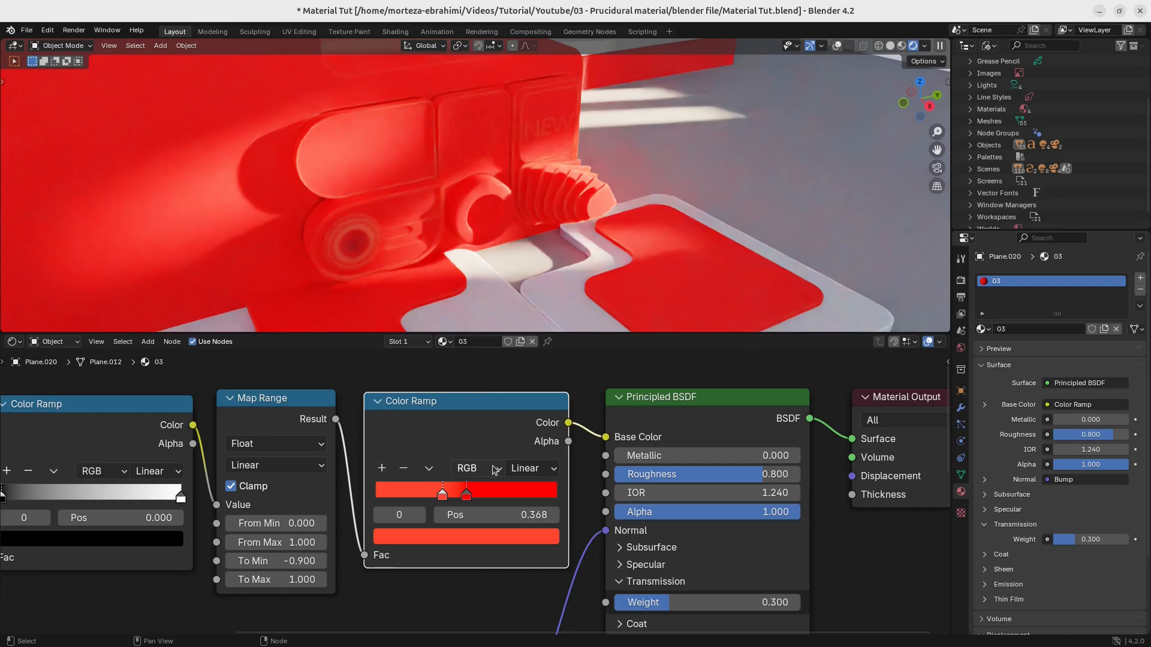
Color material 03's red ramp stop at 0.5 dark orange with hue 0.055, saturation 0.929 and value 0.495.
{"action": "left_click", "coordinate": [467, 494]}
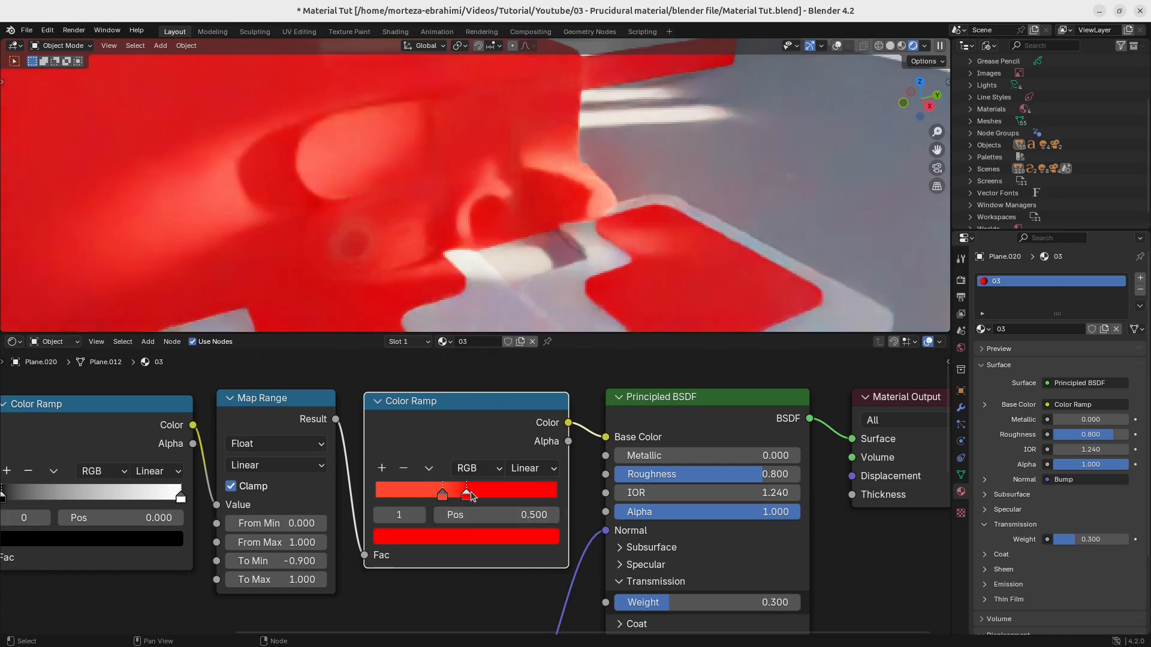
{"action": "left_click", "coordinate": [462, 543]}
{"action": "left_click_drag", "start_coordinate": [456, 418], "coordinate": [428, 390]}
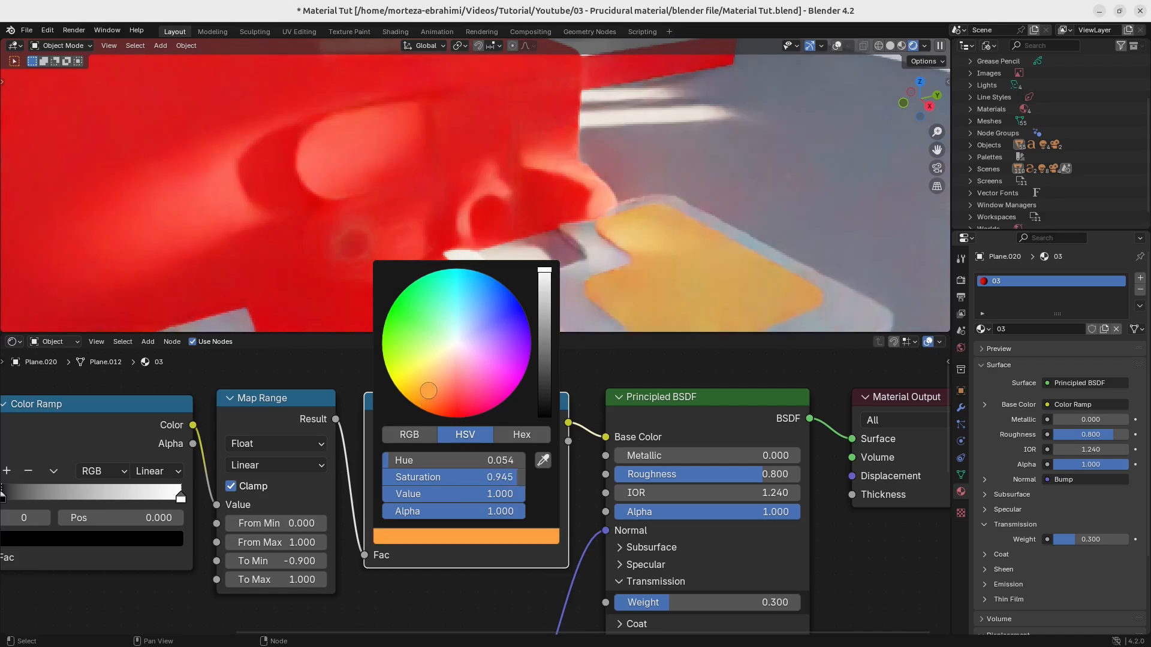
{"action": "left_click_drag", "start_coordinate": [544, 277], "coordinate": [546, 311]}
{"action": "left_click_drag", "start_coordinate": [426, 394], "coordinate": [430, 390]}
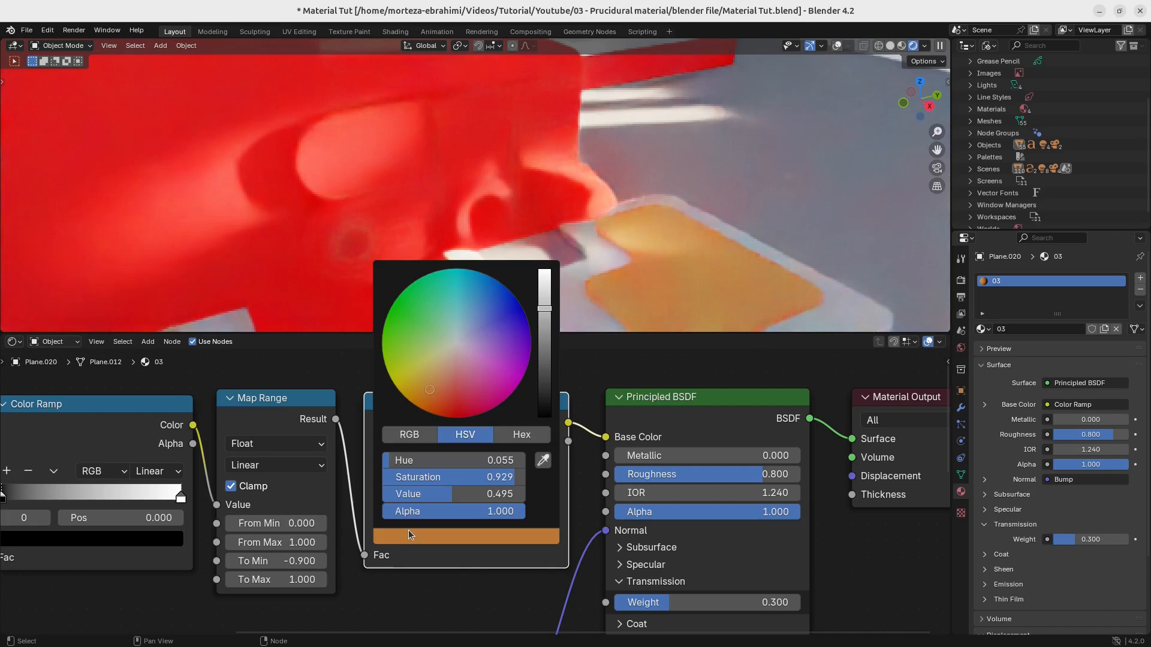
Recolor material 03's orange-red ramp stop at 0.368 bright orange with hue 0.039, saturation 0.925 and value 1.0.
{"action": "left_click", "coordinate": [442, 497]}
{"action": "left_click", "coordinate": [442, 536]}
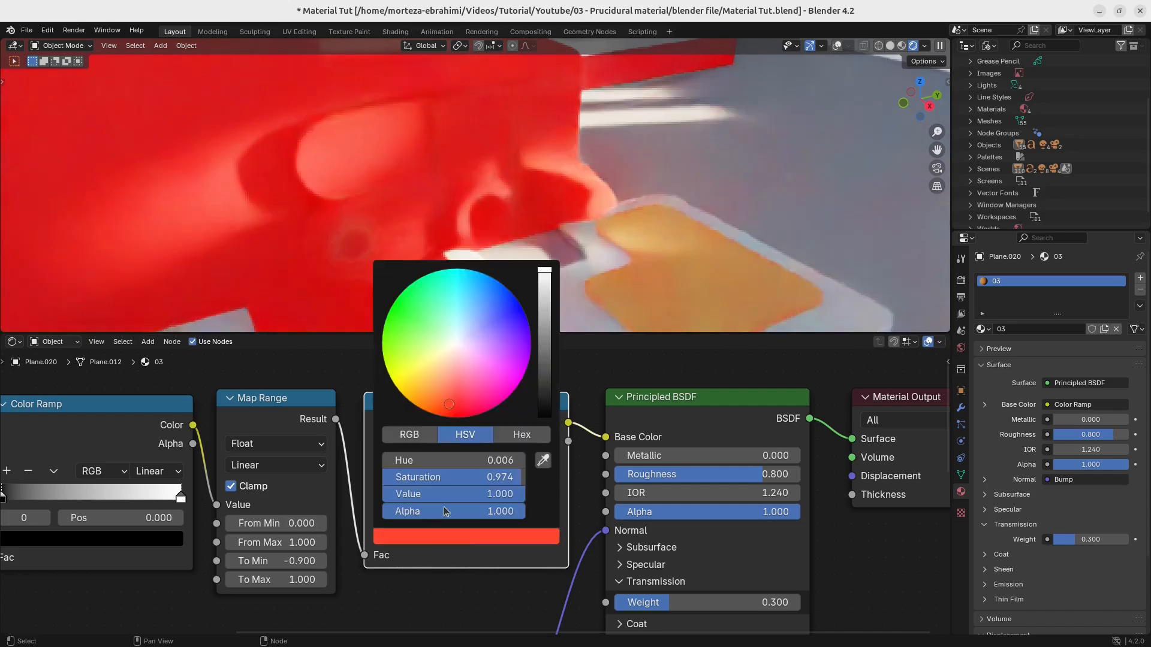
{"action": "left_click", "coordinate": [436, 395]}
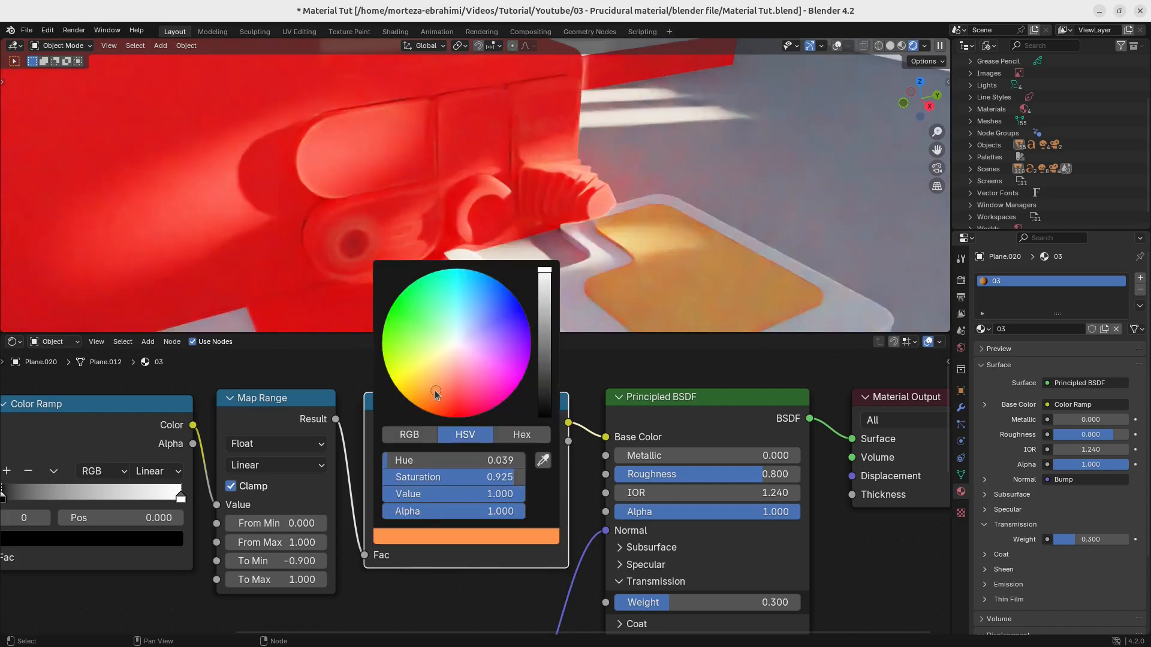
Deepen material 03's ramp stop at 0.368 to a redder orange with hue 0.029, saturation 0.959 and value 0.887.
{"action": "left_click", "coordinate": [467, 495]}
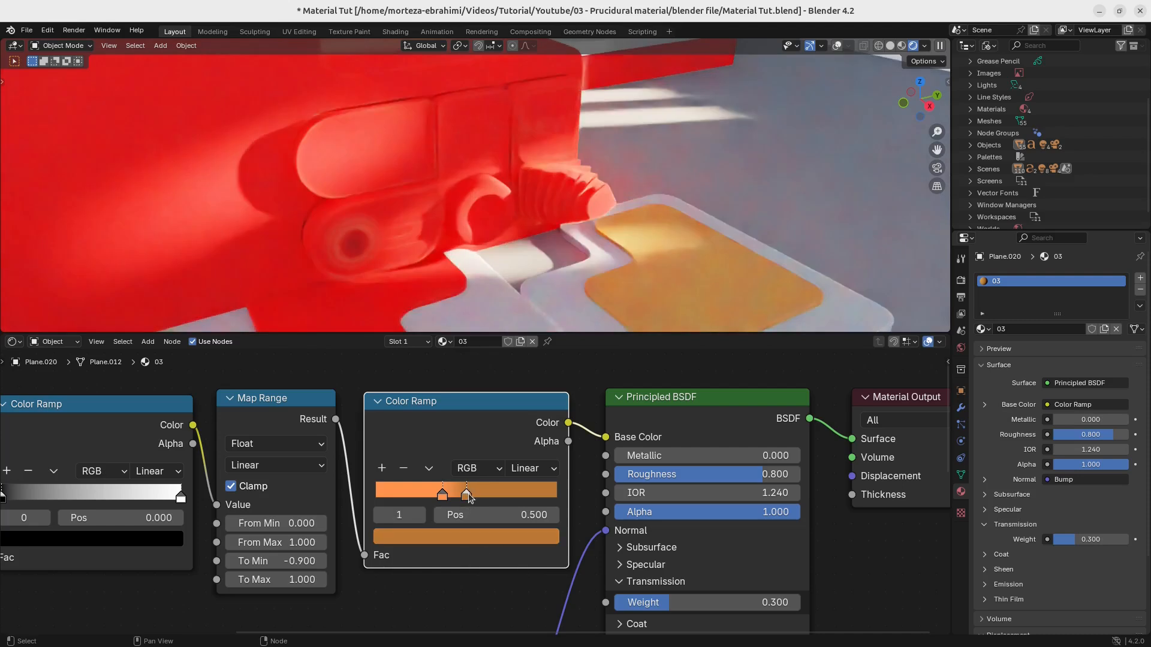
{"action": "left_click", "coordinate": [442, 495]}
{"action": "left_click", "coordinate": [442, 536]}
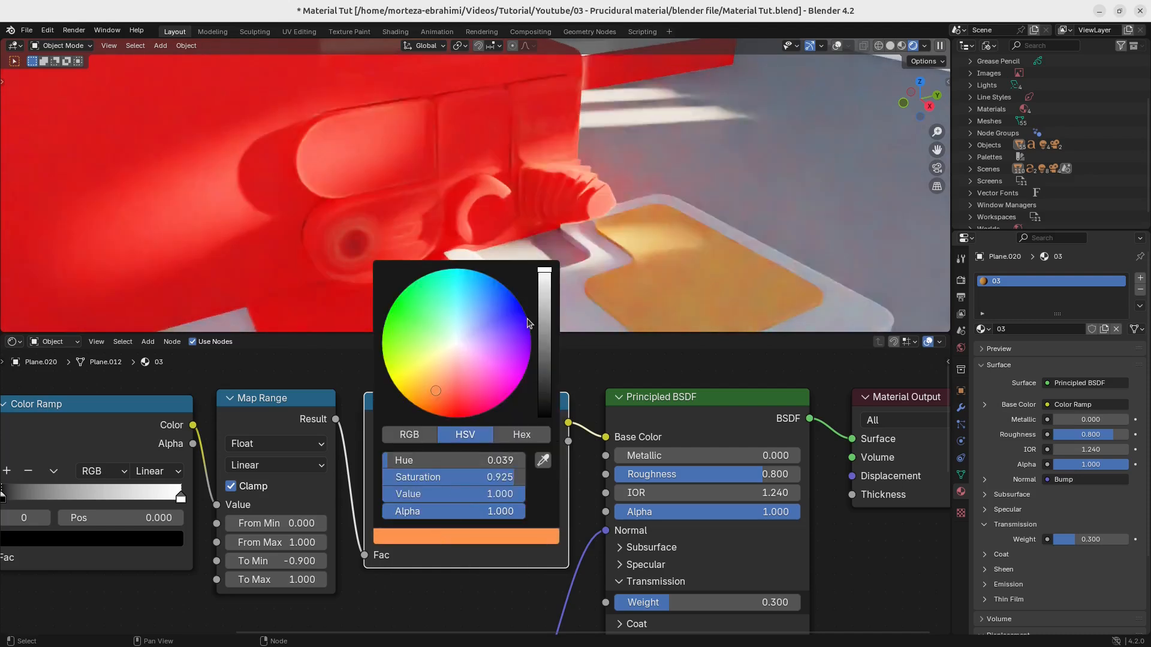
{"action": "left_click_drag", "start_coordinate": [549, 279], "coordinate": [548, 286]}
{"action": "left_click_drag", "start_coordinate": [436, 395], "coordinate": [435, 398]}
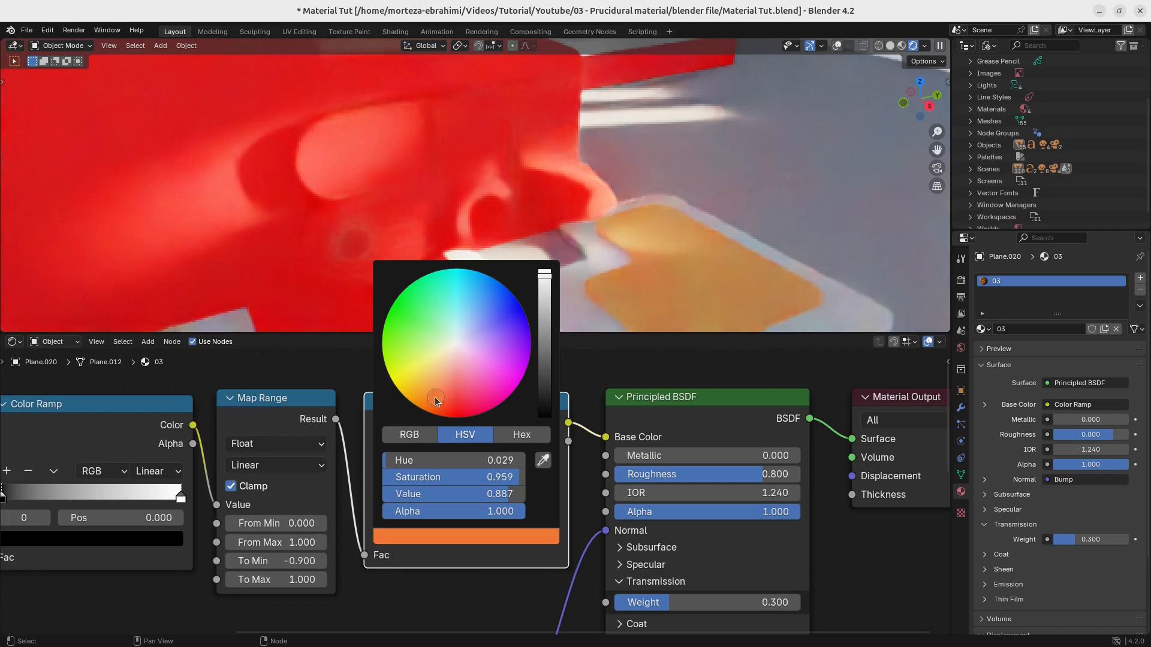
Slightly darken and fine-tune the orange of material 03's ramp stop at 0.5.
{"action": "left_click", "coordinate": [467, 496]}
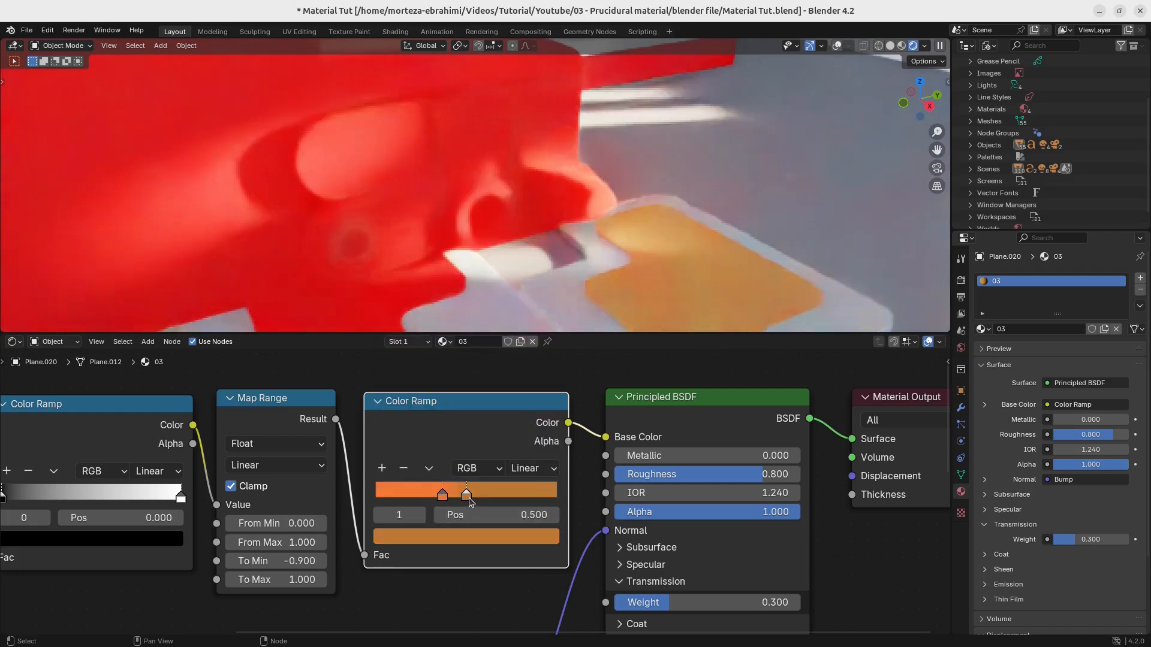
{"action": "left_click", "coordinate": [470, 542]}
{"action": "left_click_drag", "start_coordinate": [545, 309], "coordinate": [545, 316]}
{"action": "left_click_drag", "start_coordinate": [422, 403], "coordinate": [430, 402]}
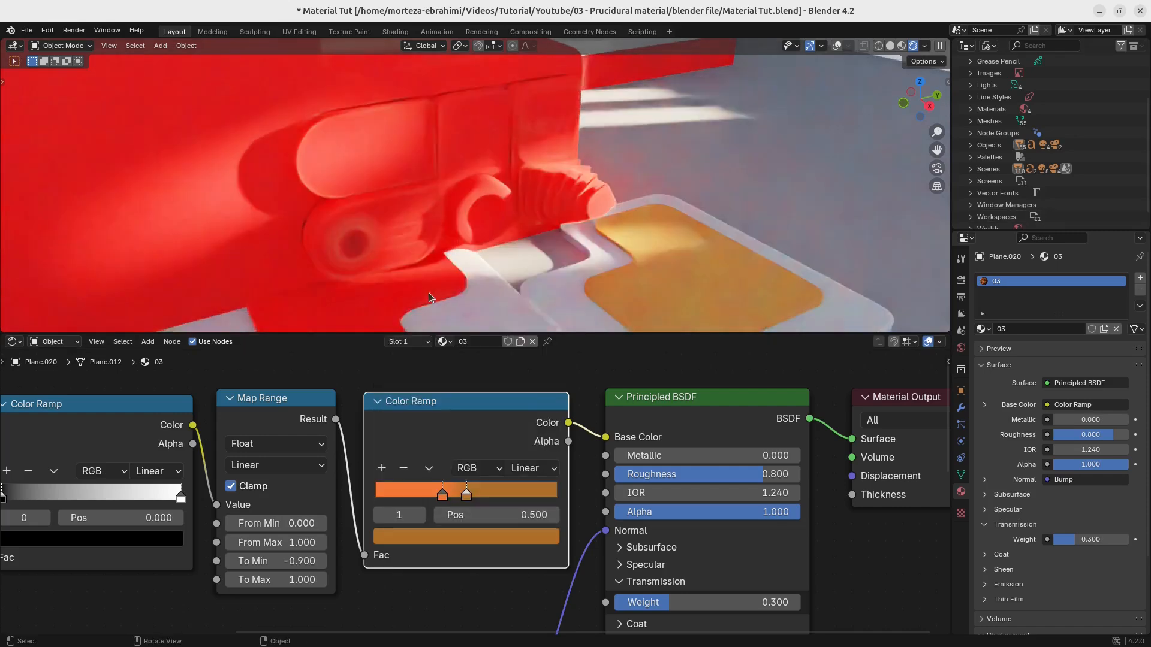
Link material 03 to the red floor inset below the rounded wall blocks and save the file.
{"action": "key", "text": "ctrl+l"}
{"action": "left_click", "coordinate": [701, 298]}
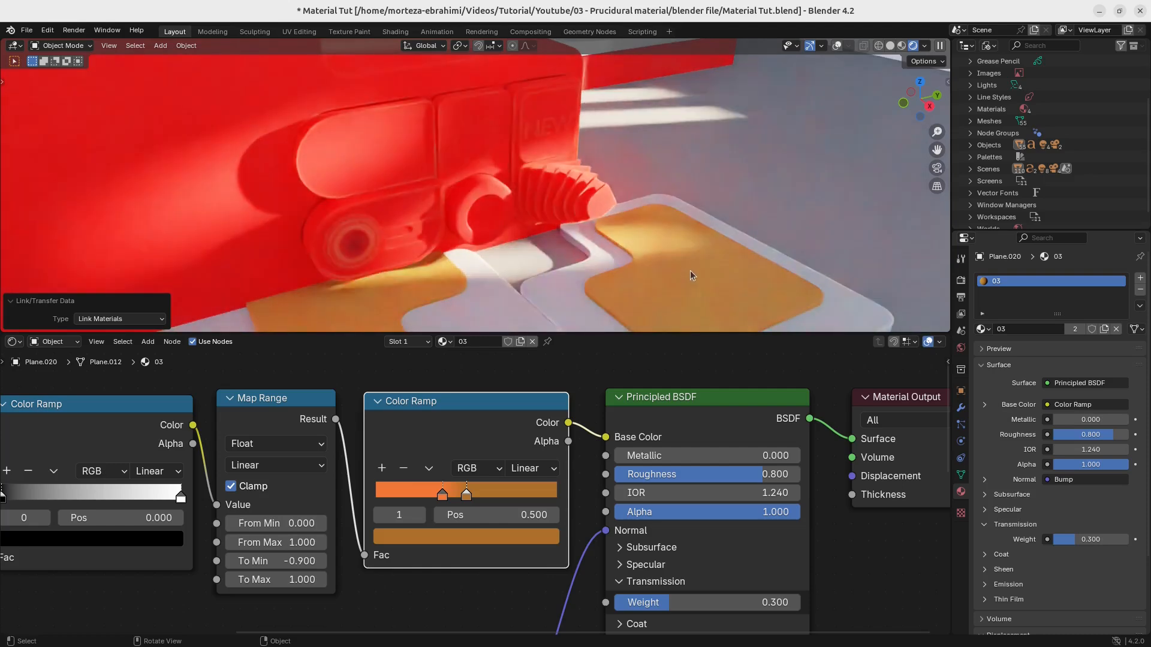
{"action": "key", "text": "ctrl+s"}
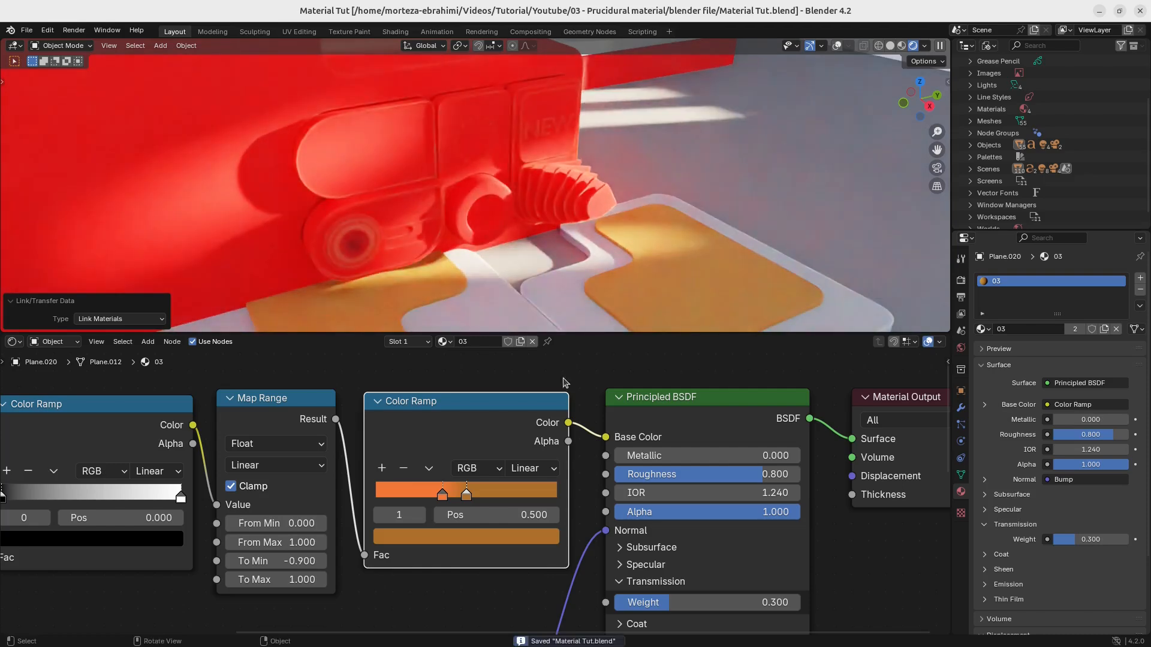
Shift material 03's ramp stop at 0.368 to a yellower, lighter orange and save the file.
{"action": "left_click", "coordinate": [443, 496]}
{"action": "left_click", "coordinate": [452, 537]}
{"action": "left_click_drag", "start_coordinate": [420, 460], "coordinate": [473, 460]}
{"action": "mouse_move", "coordinate": [493, 278]}
{"action": "left_mouse_down"}
{"action": "mouse_move", "coordinate": [518, 304]}
{"action": "mouse_move", "coordinate": [437, 390]}
{"action": "left_mouse_up"}
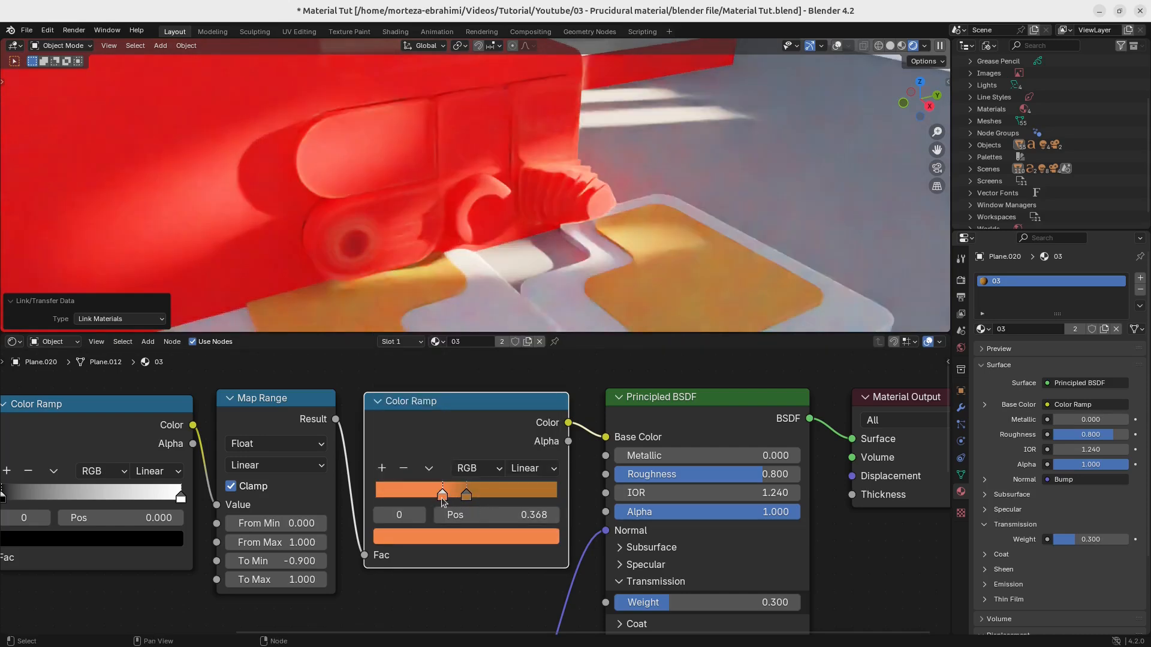
{"action": "left_click", "coordinate": [437, 537]}
{"action": "left_click_drag", "start_coordinate": [440, 397], "coordinate": [427, 394]}
{"action": "left_click", "coordinate": [465, 494]}
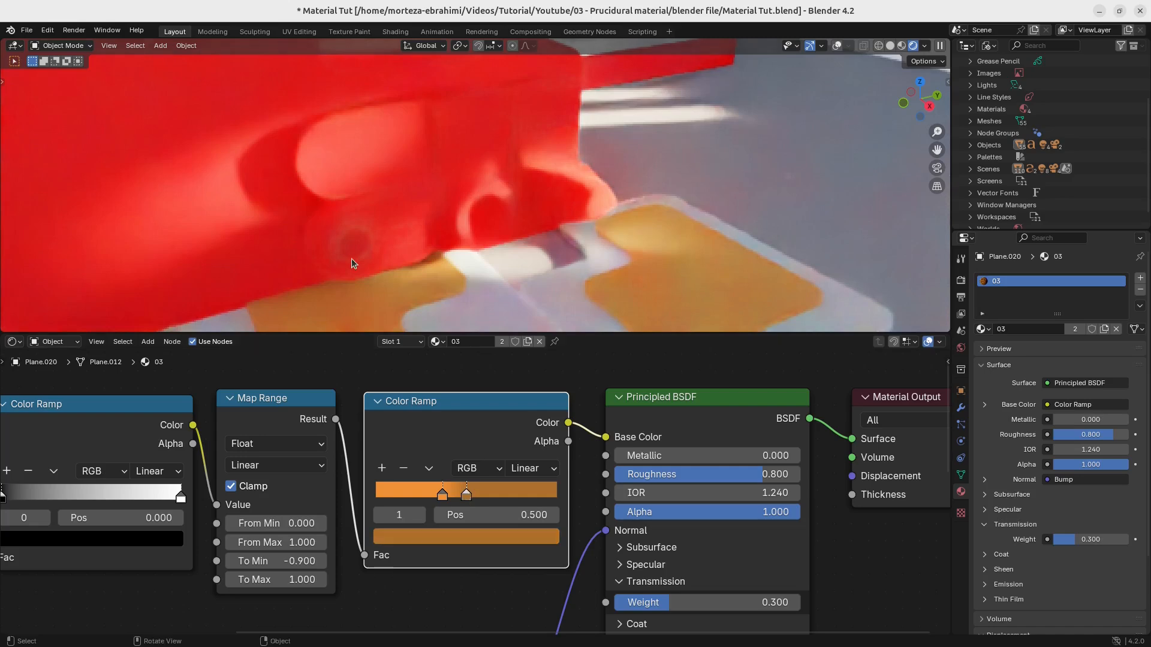
{"action": "key", "text": "ctrl+s"}
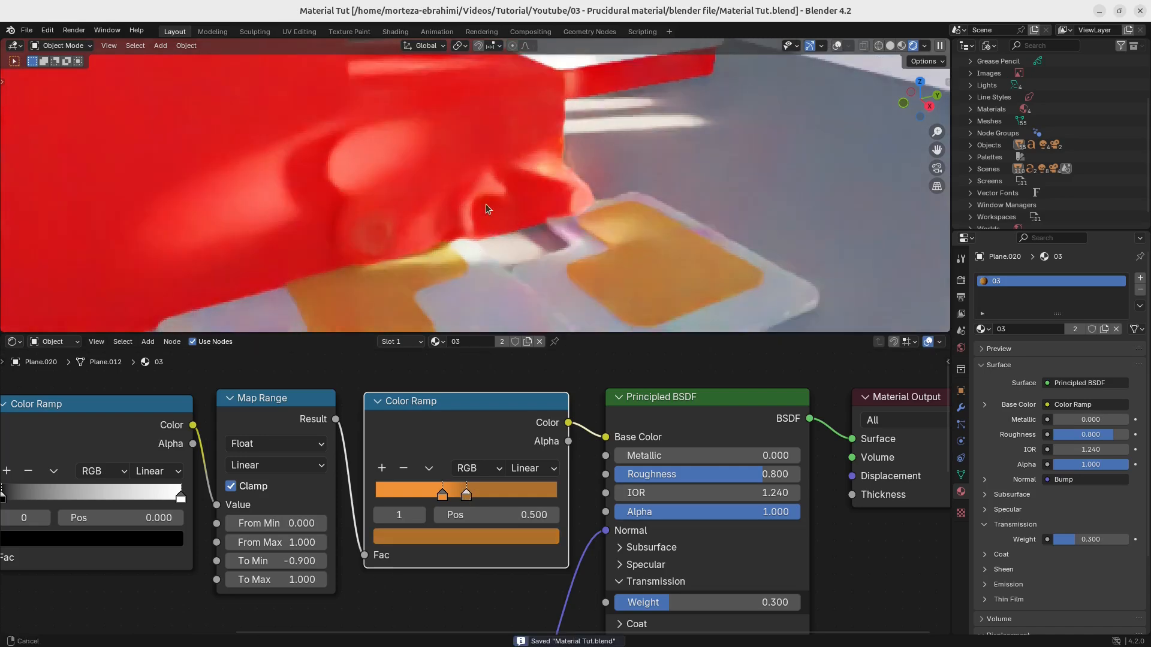
{"action": "scroll", "coordinate": [493, 192], "scroll_direction": "up", "scroll_amount": 4}
{"action": "key", "text": "z"}
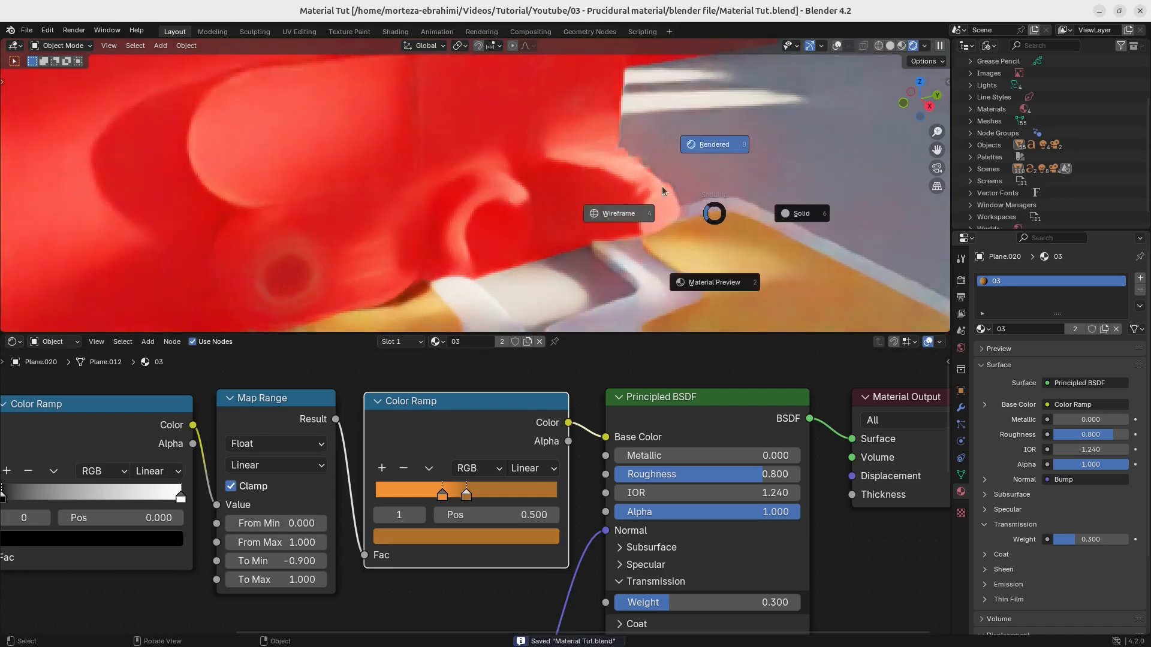
{"action": "left_click", "coordinate": [629, 192]}
{"action": "scroll", "coordinate": [661, 177], "scroll_direction": "down", "scroll_amount": 2}
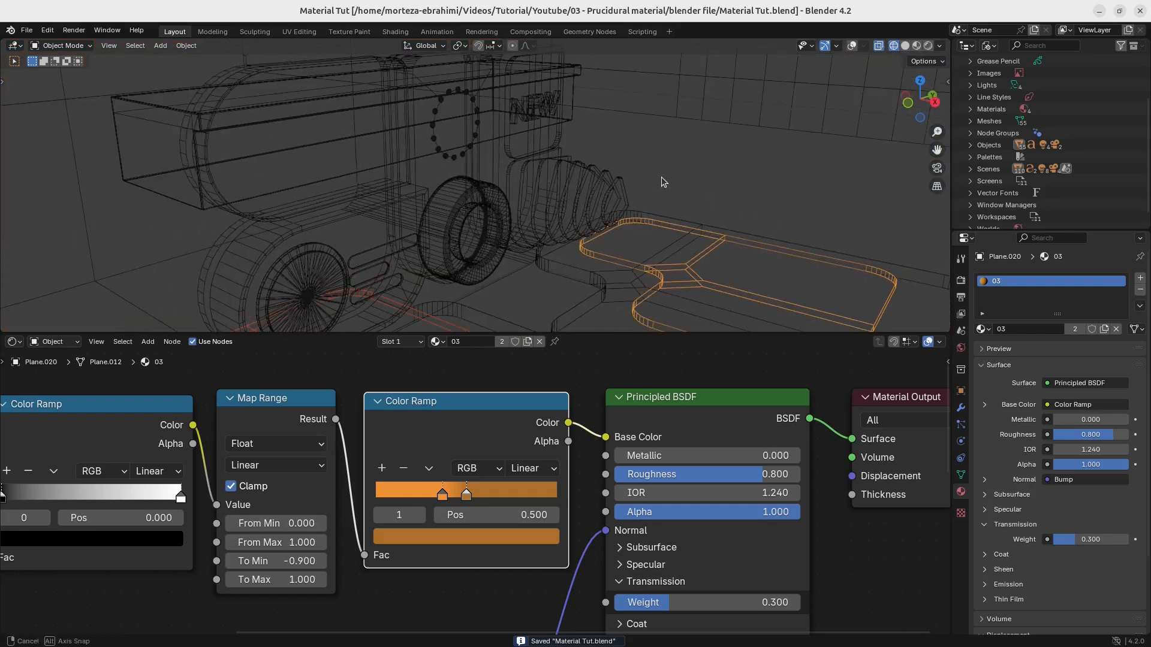
{"action": "left_click", "coordinate": [532, 204]}
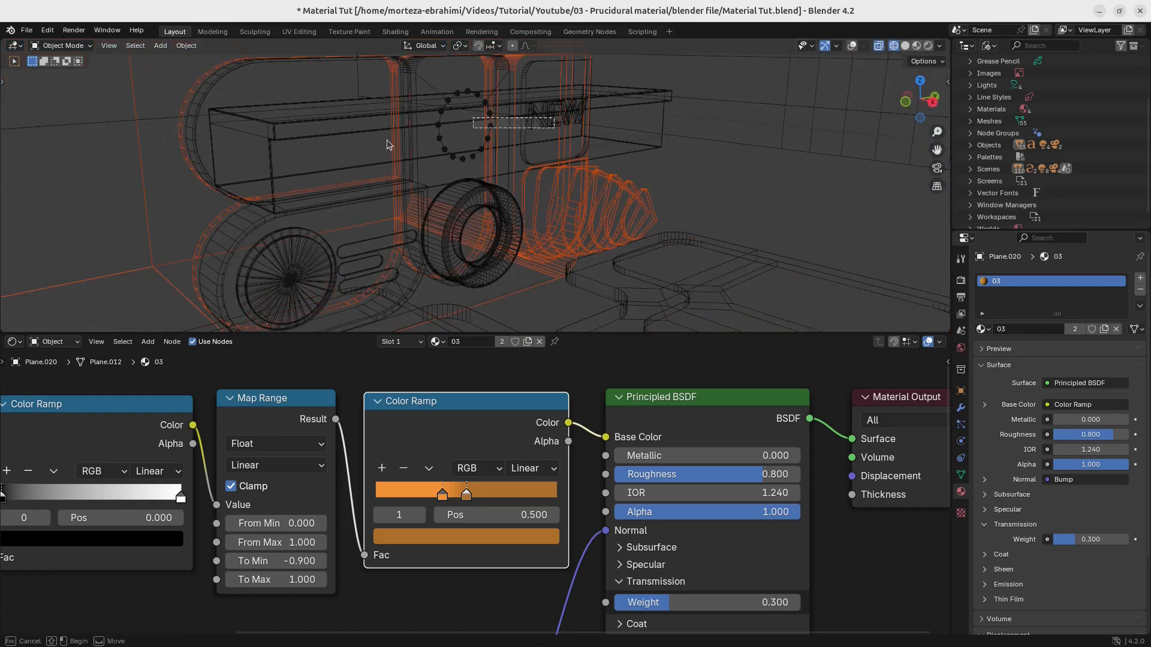
{"action": "left_click", "coordinate": [548, 193]}
In solid view, give the tip piece of the ribbed cone its own copy of material 01, named 04.
{"action": "key", "text": "z"}
{"action": "left_click", "coordinate": [623, 225]}
{"action": "scroll", "coordinate": [646, 242], "scroll_direction": "up", "scroll_amount": 3}
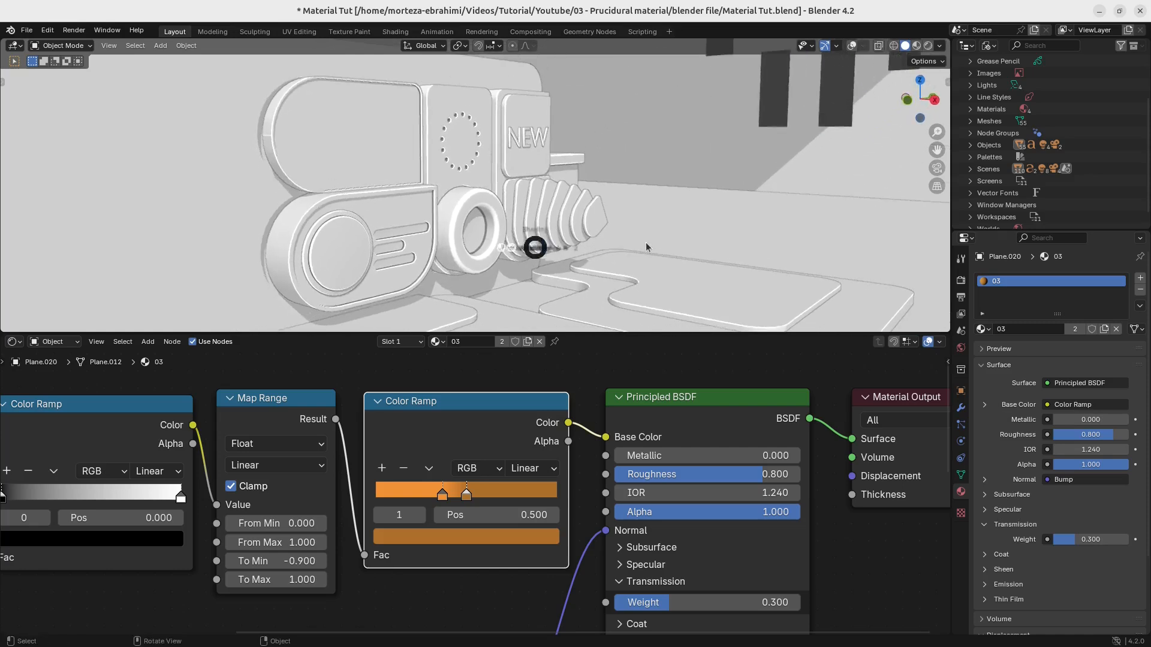
{"action": "middle_click_drag", "start_coordinate": [619, 223], "coordinate": [586, 243]}
{"action": "left_click", "coordinate": [607, 210]}
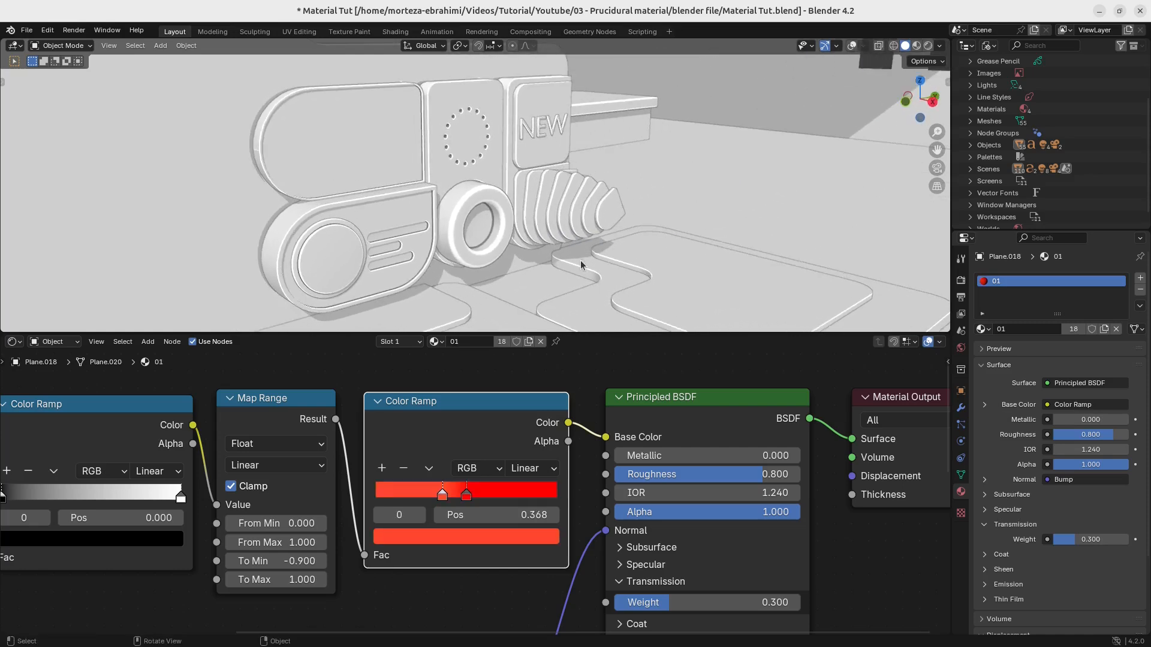
{"action": "left_click", "coordinate": [529, 341]}
{"action": "left_click", "coordinate": [487, 341]}
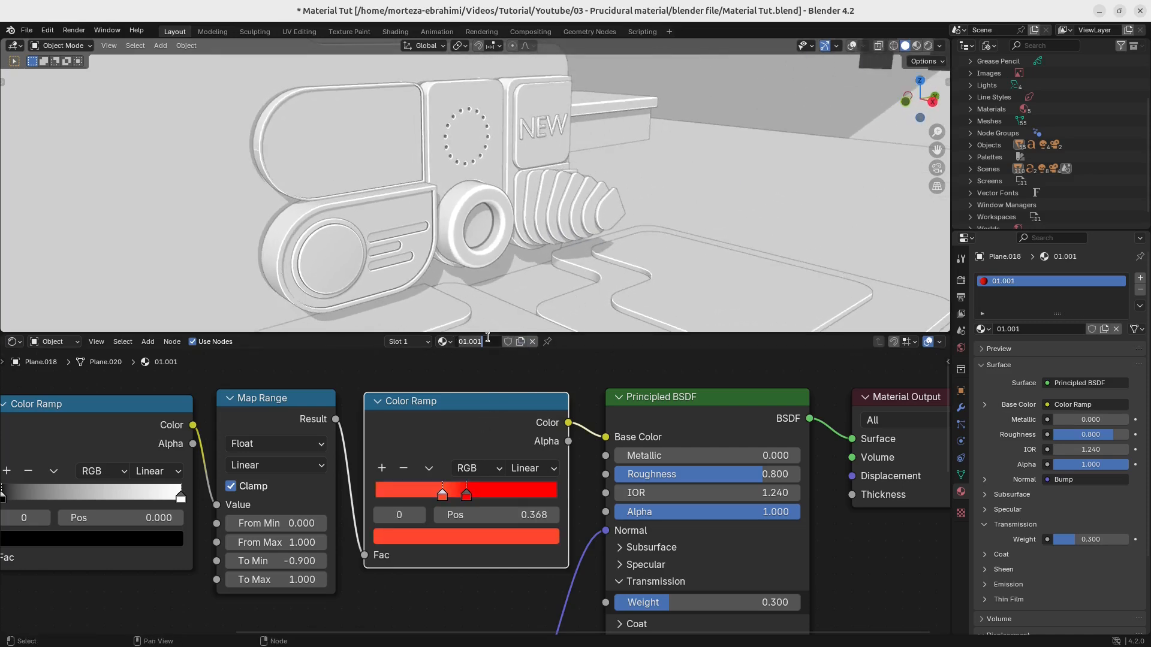
{"action": "key", "text": "ctrl+a"}
{"action": "type", "text": "04"}
{"action": "key", "text": "Return"}
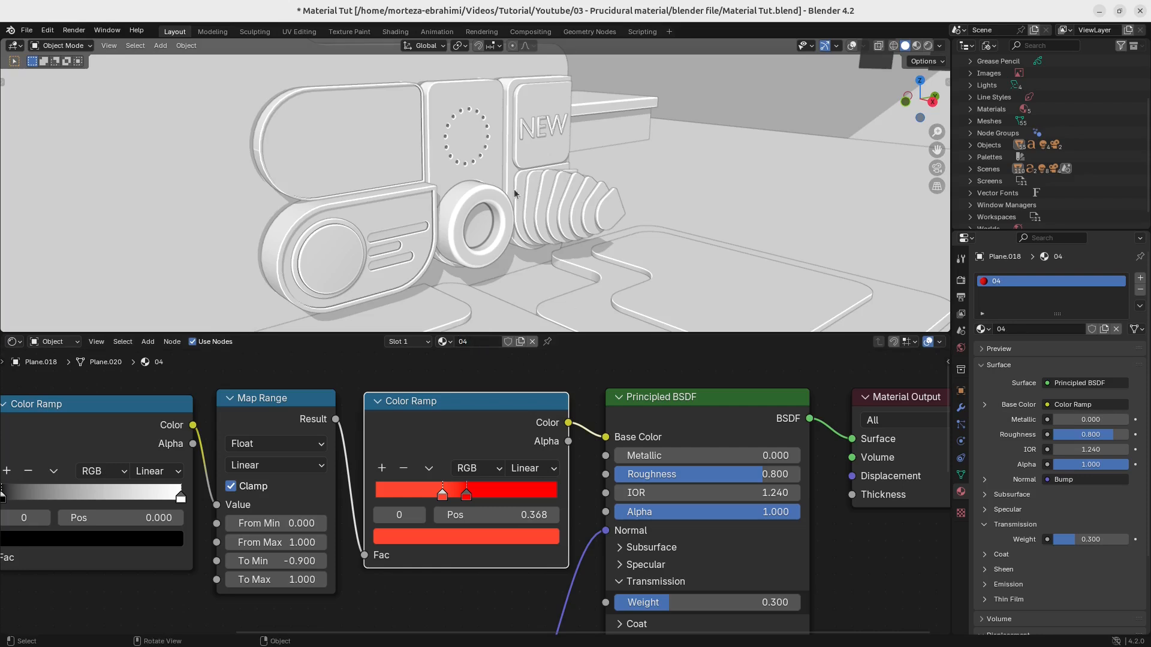
Select all the ribbed cone's fins in wireframe, excluding the surrounding blocks, and link material 04 from the tip piece to them.
{"action": "key", "text": "z"}
{"action": "left_click", "coordinate": [624, 176]}
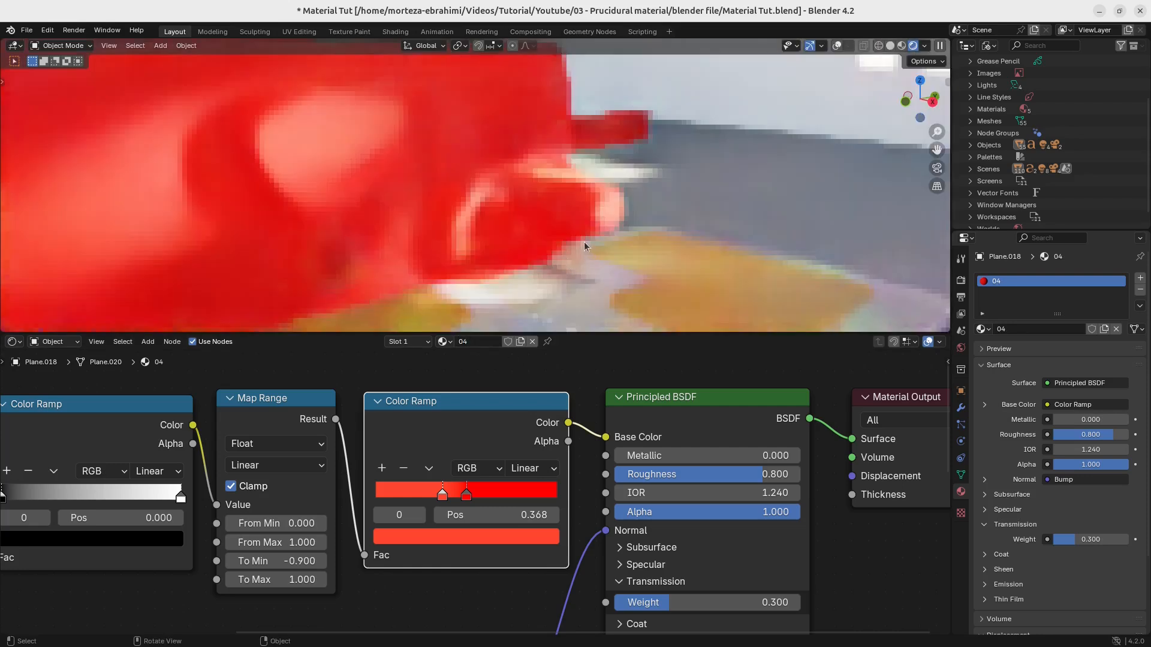
{"action": "key", "text": "z"}
{"action": "left_click", "coordinate": [707, 237]}
{"action": "key", "text": "z"}
{"action": "left_click", "coordinate": [516, 227]}
{"action": "left_click_drag", "start_coordinate": [641, 190], "coordinate": [446, 225]}
{"action": "left_click_drag", "start_coordinate": [461, 108], "coordinate": [335, 266], "text": "ctrl"}
{"action": "left_click_drag", "start_coordinate": [497, 118], "coordinate": [453, 142], "text": "ctrl"}
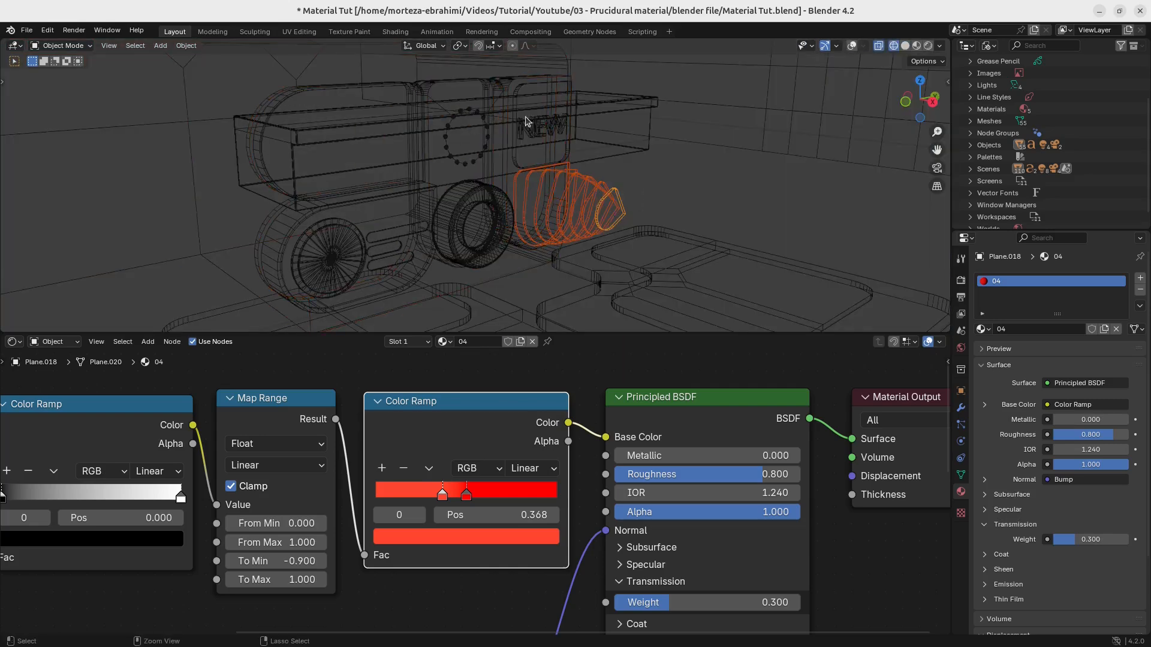
{"action": "key", "text": "ctrl+l"}
{"action": "left_click", "coordinate": [623, 195]}
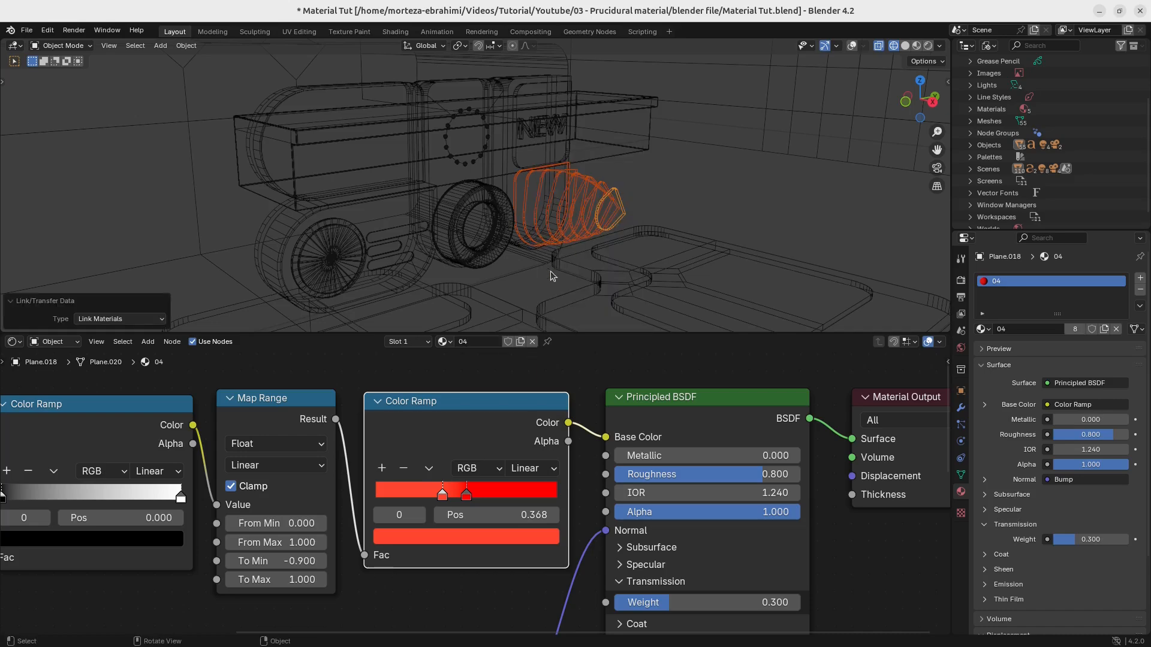
In rendered view, recolor material 04's red ramp stop at 0.5 dark orange with hue 0.021 and saturation 0.998.
{"action": "key", "text": "z"}
{"action": "left_click", "coordinate": [570, 200]}
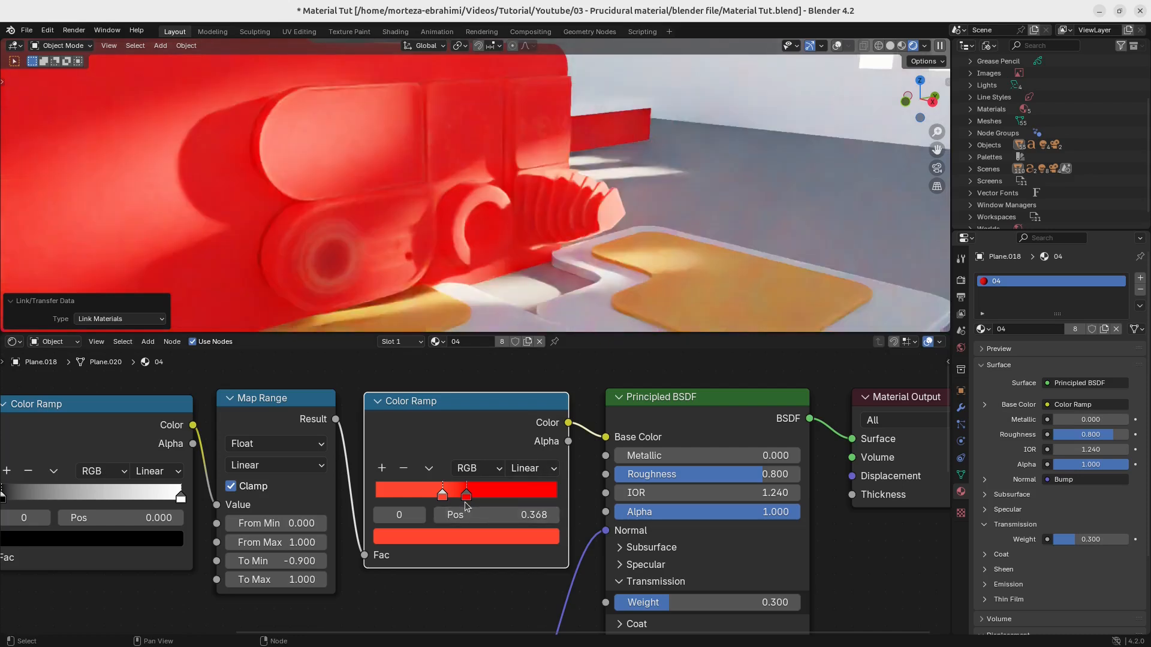
{"action": "left_click", "coordinate": [466, 498]}
{"action": "left_click", "coordinate": [458, 539]}
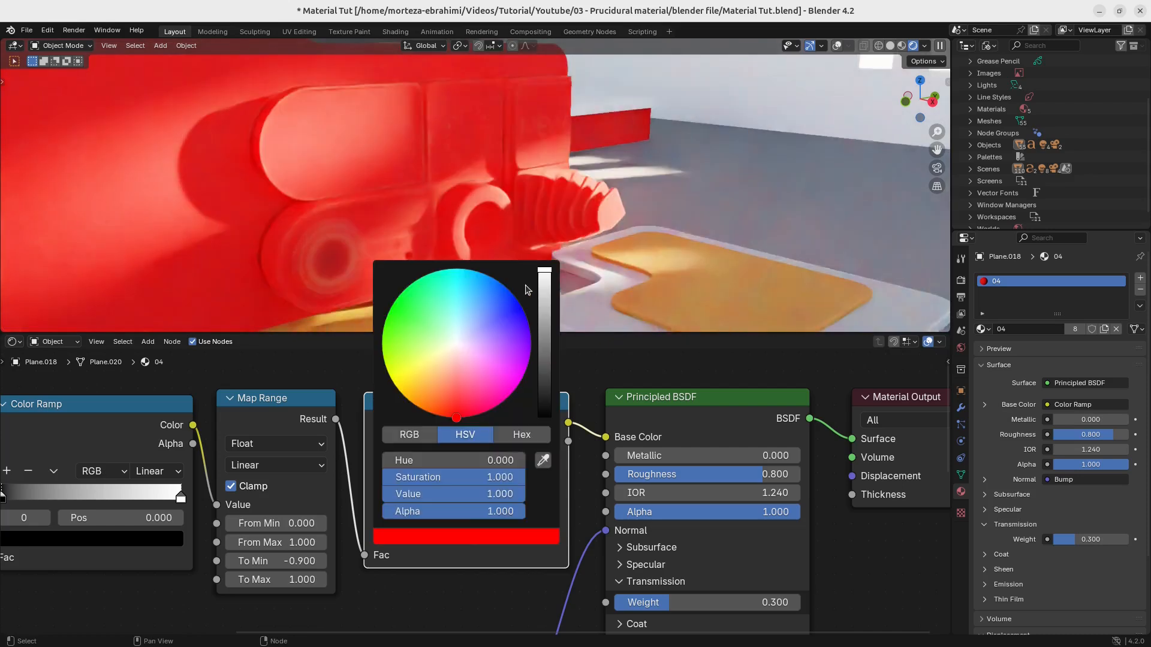
{"action": "left_click_drag", "start_coordinate": [456, 418], "coordinate": [428, 410]}
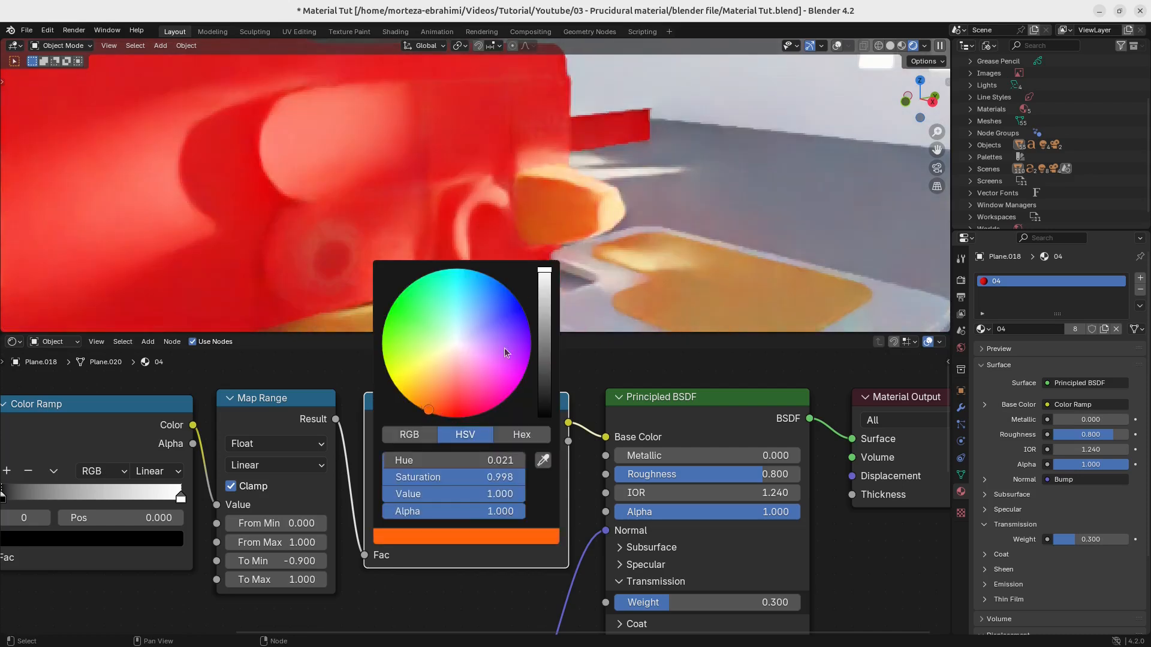
{"action": "left_click_drag", "start_coordinate": [545, 285], "coordinate": [544, 320]}
Set the transmission weight of material 04's Principled BSDF to 0.
{"action": "scroll", "coordinate": [659, 498], "scroll_direction": "down", "scroll_amount": 4, "text": "shift"}
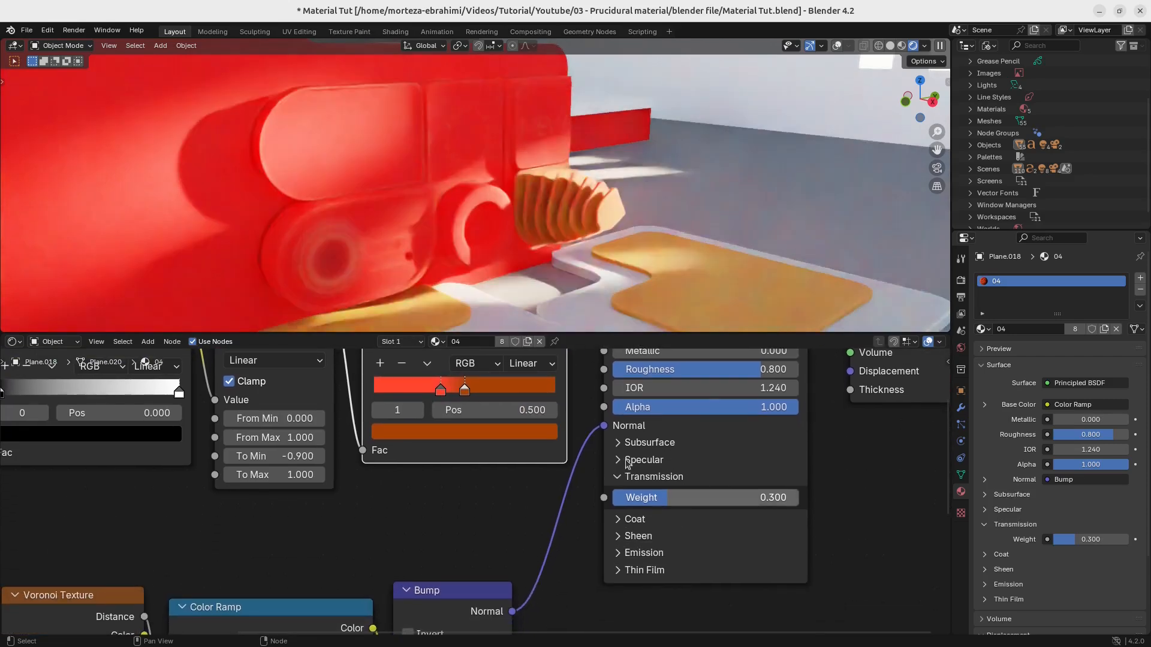
{"action": "left_click", "coordinate": [627, 445]}
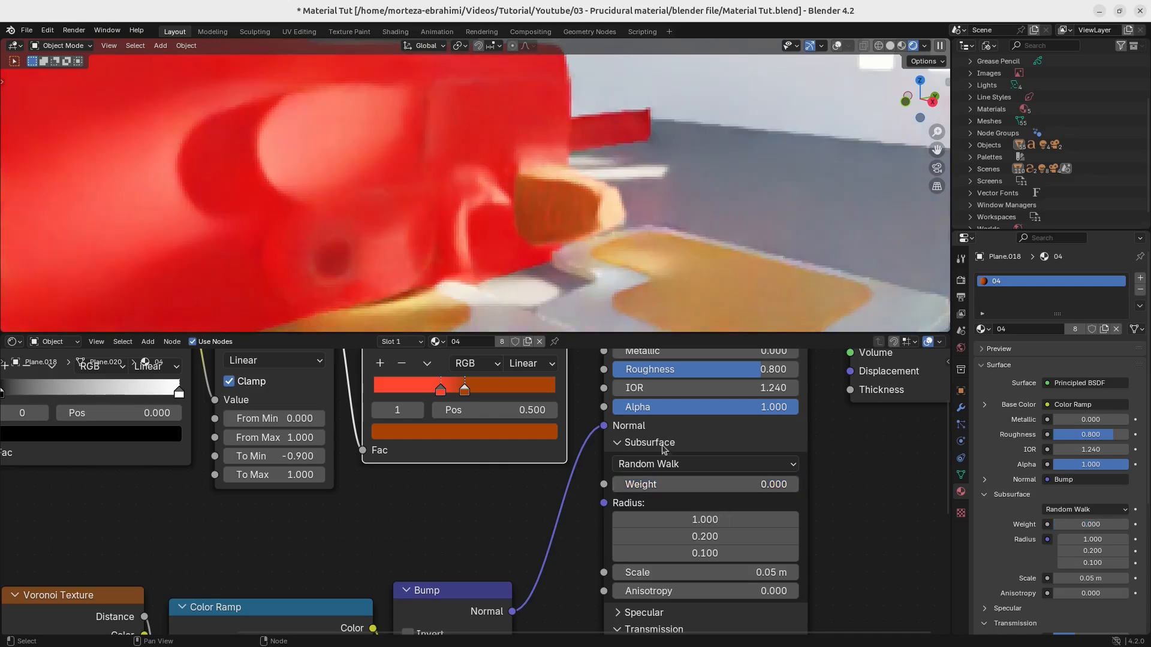
{"action": "left_click", "coordinate": [623, 445]}
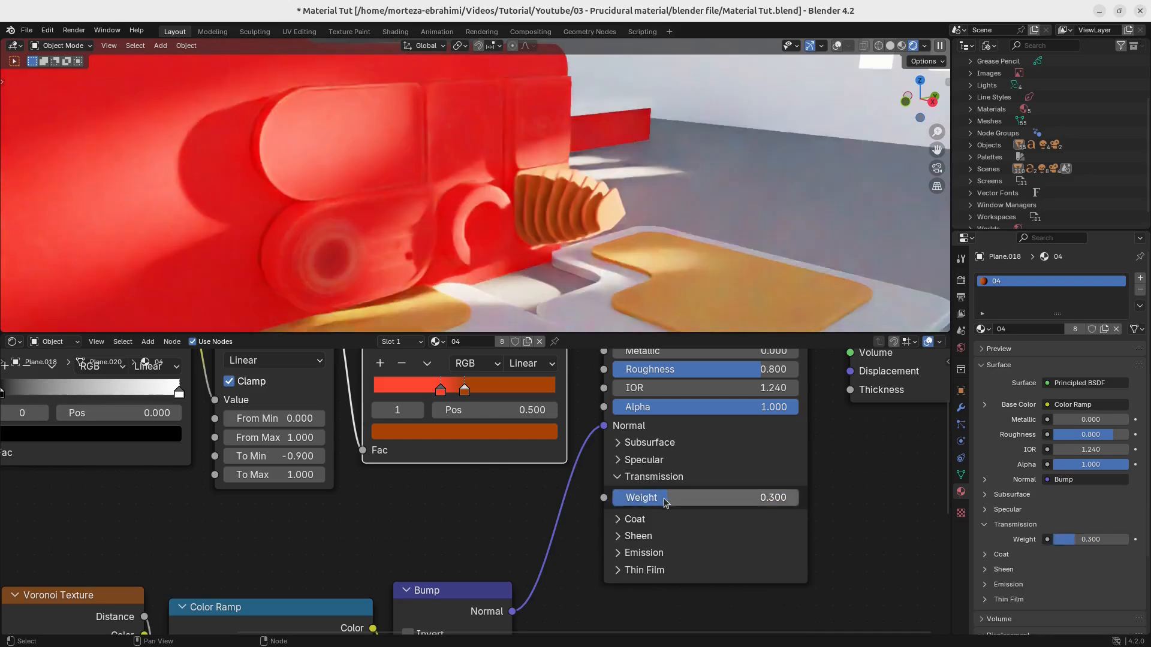
{"action": "scroll", "coordinate": [483, 442], "scroll_direction": "up", "scroll_amount": 3, "text": "shift"}
Brighten material 04's dark orange ramp stop at 0.5 to value 1.0 and nudge its hue slightly toward yellow.
{"action": "left_click", "coordinate": [436, 469]}
{"action": "left_click", "coordinate": [448, 512]}
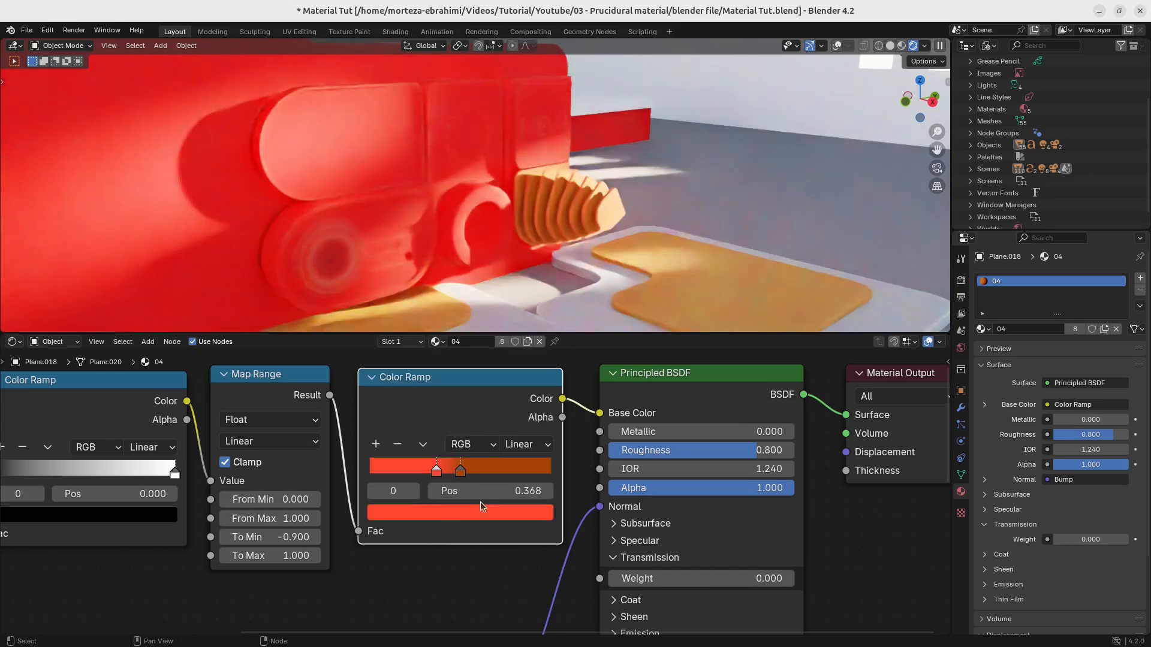
{"action": "left_click", "coordinate": [460, 472]}
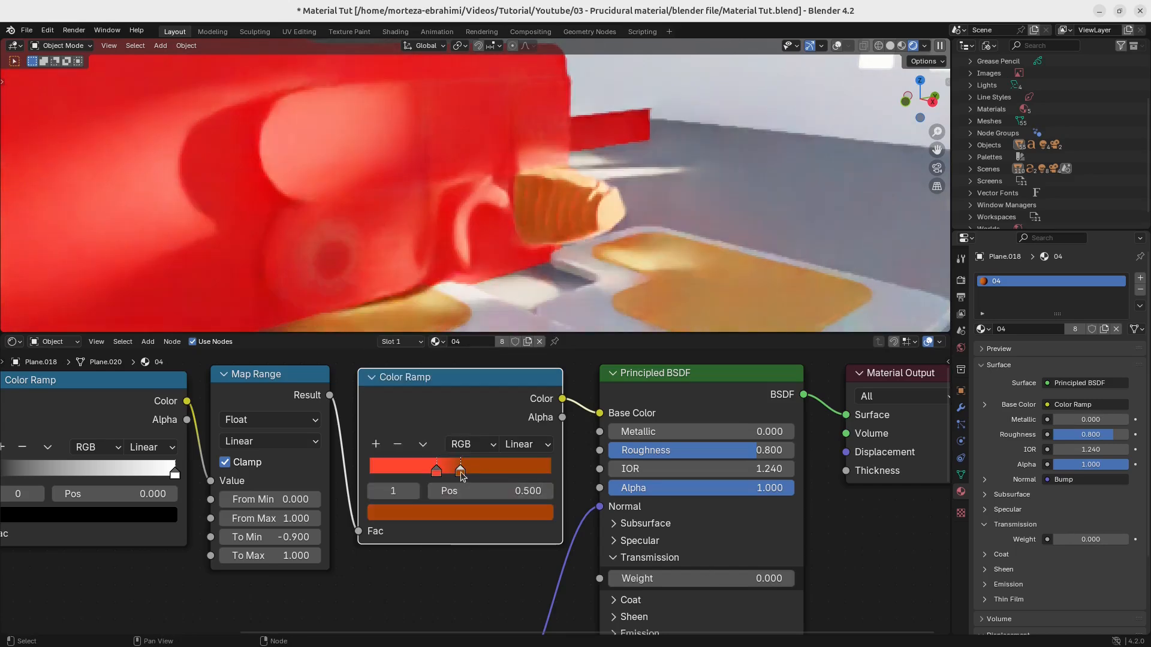
{"action": "left_click", "coordinate": [455, 509]}
{"action": "left_click_drag", "start_coordinate": [538, 295], "coordinate": [538, 245]}
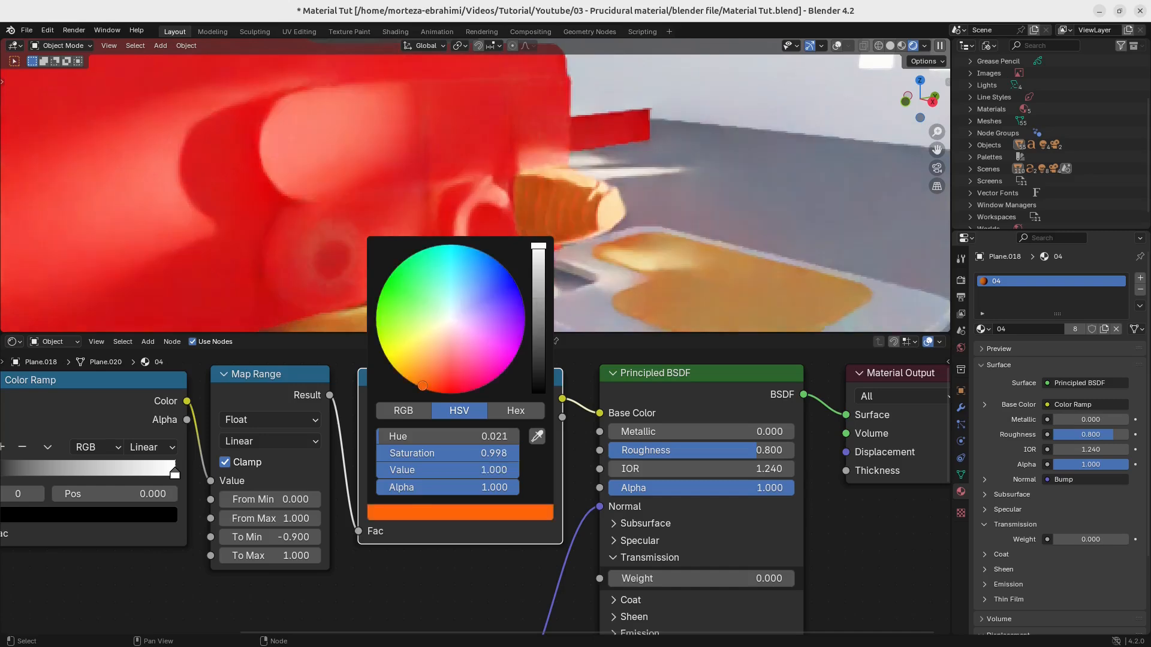
{"action": "mouse_move", "coordinate": [422, 385]}
{"action": "left_mouse_down"}
{"action": "mouse_move", "coordinate": [407, 380]}
{"action": "mouse_move", "coordinate": [422, 384]}
{"action": "left_mouse_up"}
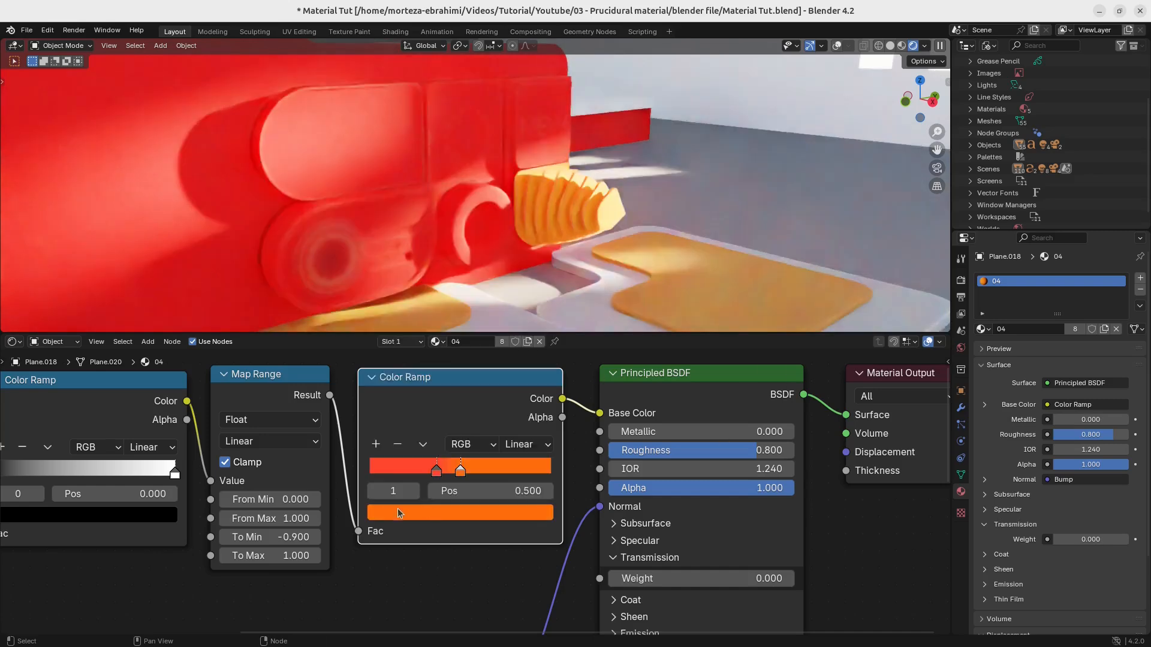
Recolor material 04's red ramp stop at 0.368 a light, less saturated orange.
{"action": "left_click", "coordinate": [432, 475]}
{"action": "left_click", "coordinate": [424, 512]}
{"action": "left_click_drag", "start_coordinate": [440, 384], "coordinate": [425, 380]}
{"action": "mouse_move", "coordinate": [426, 381]}
{"action": "left_mouse_down"}
{"action": "mouse_move", "coordinate": [445, 367]}
{"action": "mouse_move", "coordinate": [433, 366]}
{"action": "left_mouse_up"}
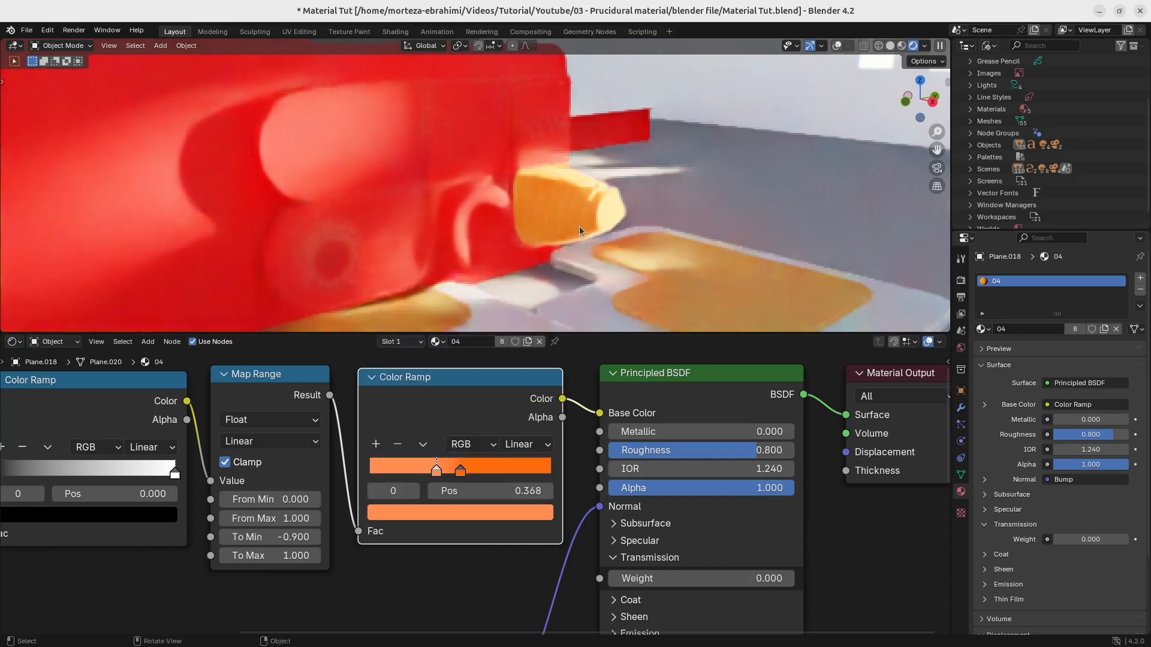
Link material 02 from the grey floor panel to the red back wall and save the file.
{"action": "left_click", "coordinate": [94, 175]}
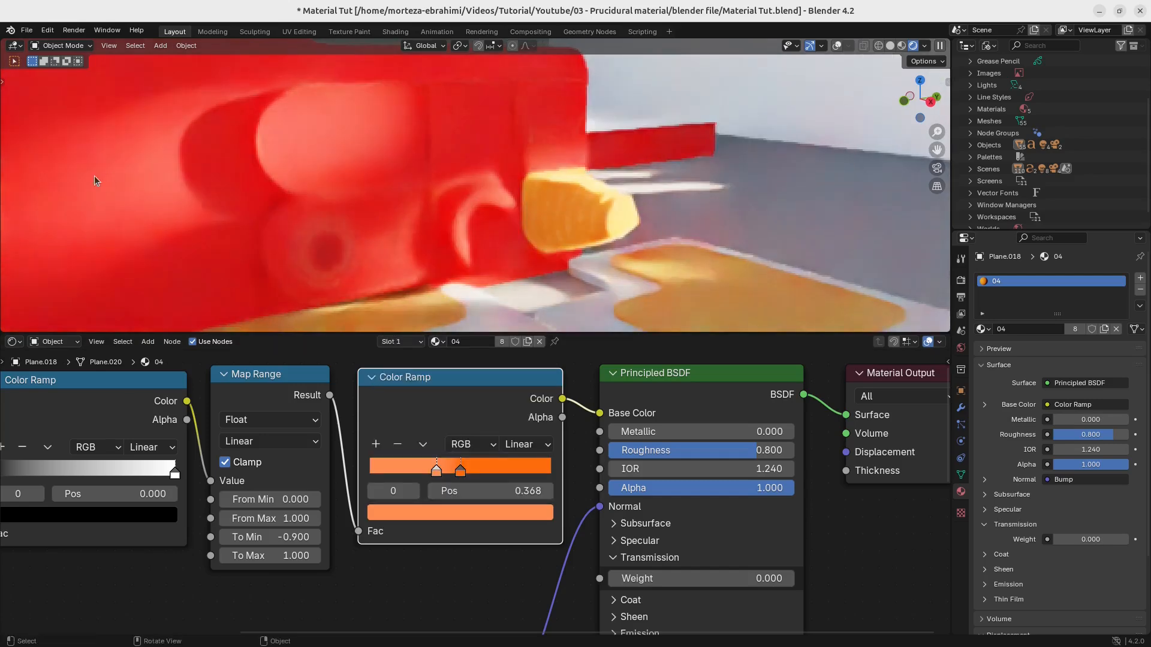
{"action": "left_click", "coordinate": [587, 301], "text": "shift"}
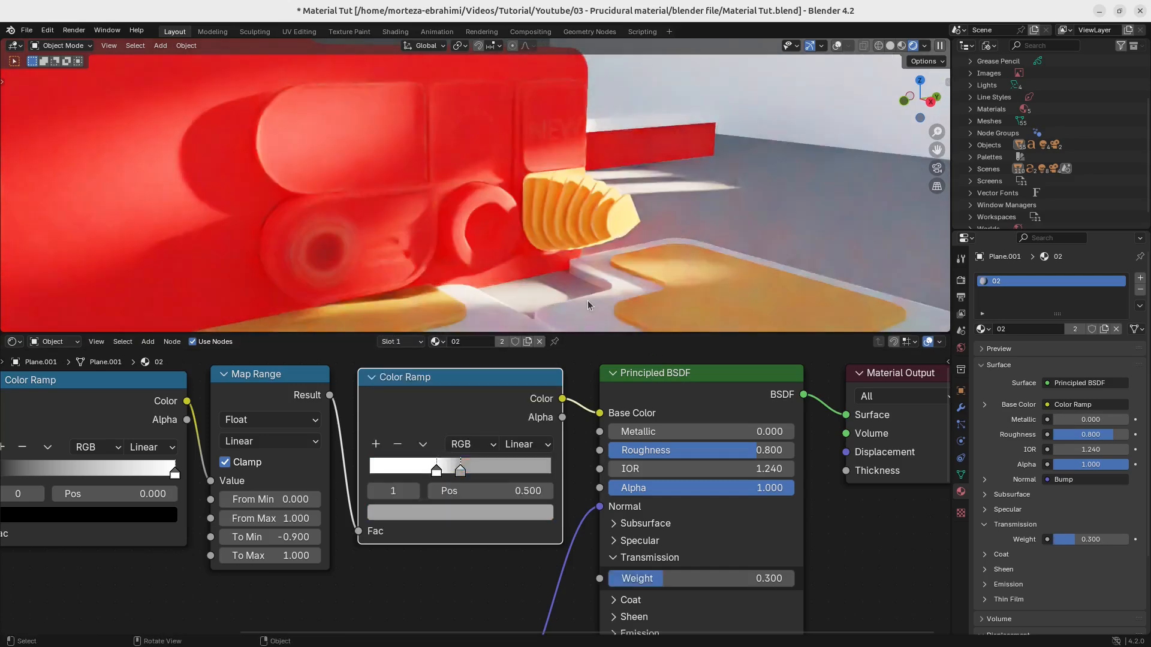
{"action": "key", "text": "ctrl+l"}
{"action": "left_click", "coordinate": [591, 303]}
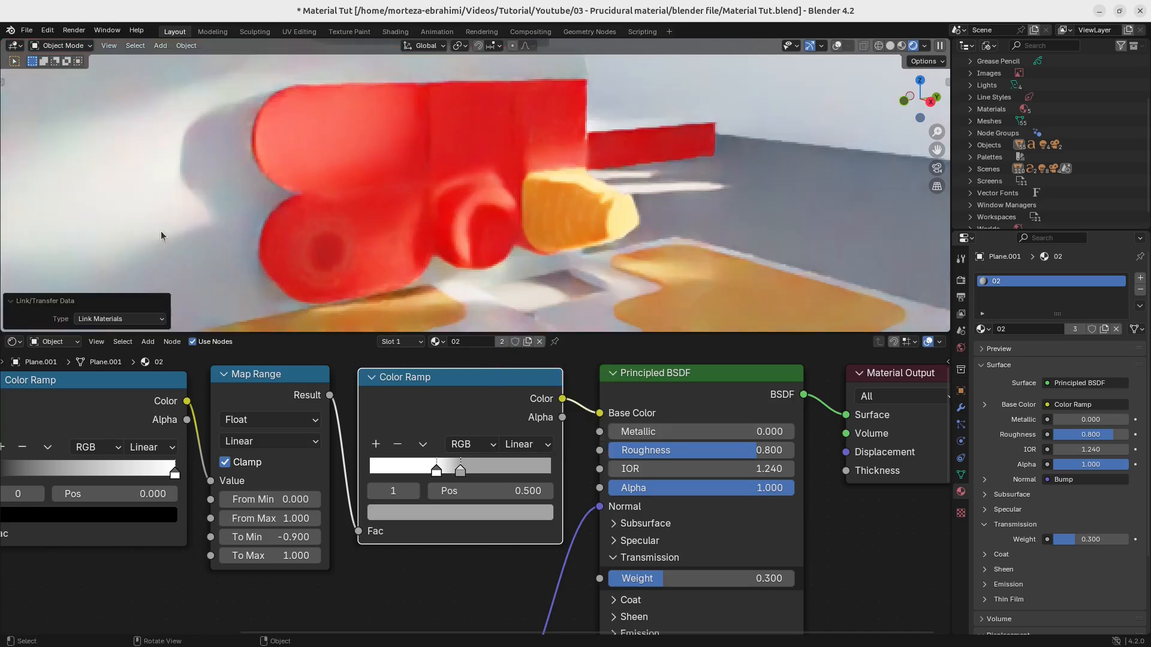
{"action": "key", "text": "ctrl+s"}
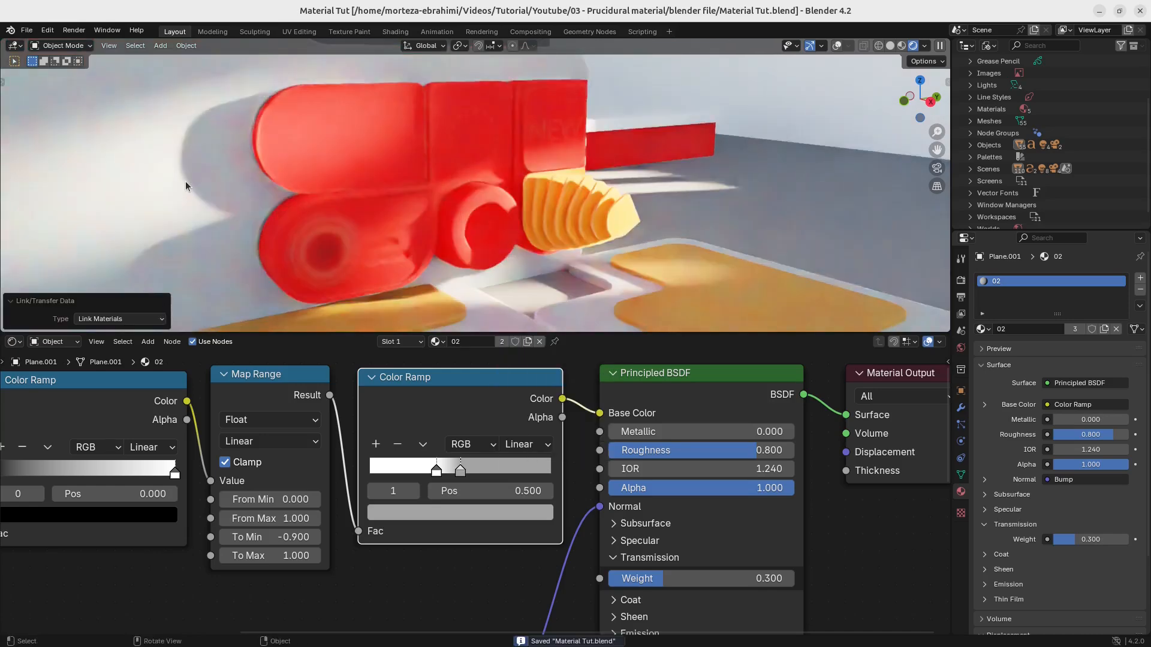
Select the lower rounded red panel with the circular button on the wall model.
{"action": "left_click", "coordinate": [405, 213]}
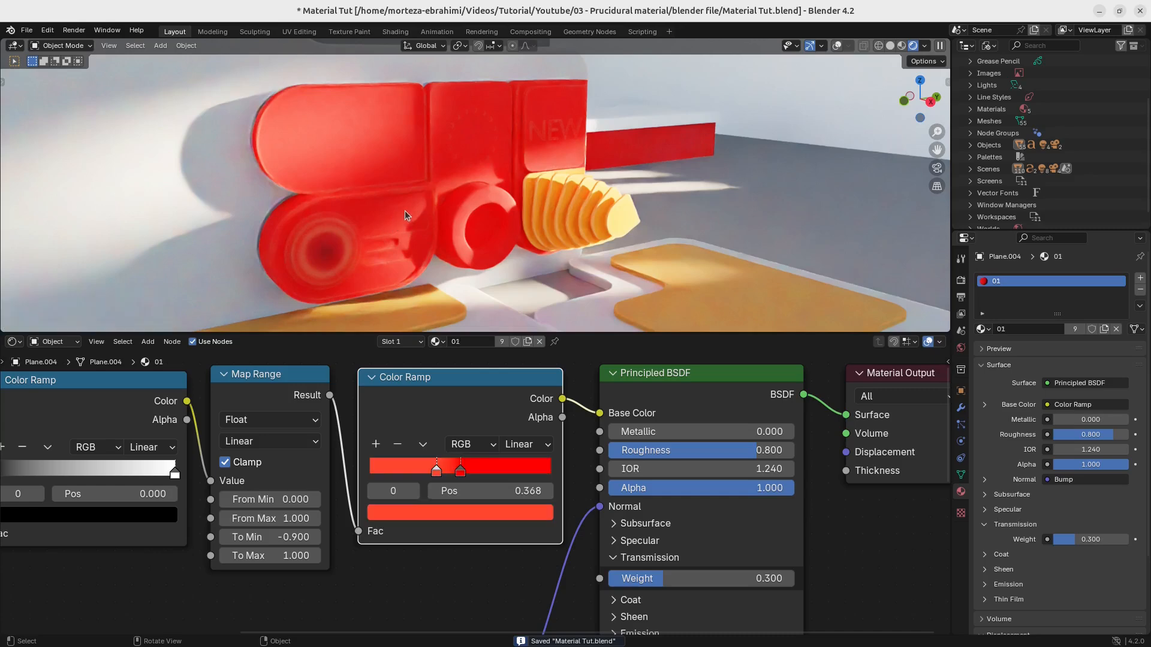
{"action": "middle_click_drag", "start_coordinate": [519, 498], "coordinate": [458, 478], "text": "ctrl"}
{"action": "left_click", "coordinate": [458, 467]}
{"action": "left_click", "coordinate": [458, 511]}
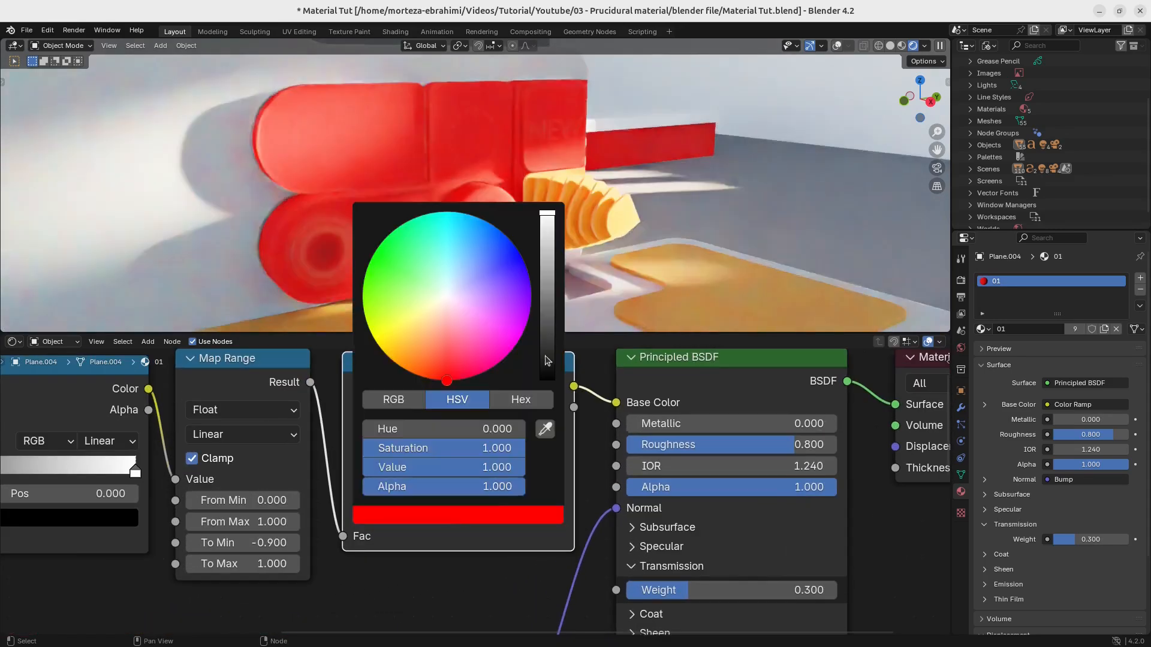
{"action": "left_click", "coordinate": [524, 290]}
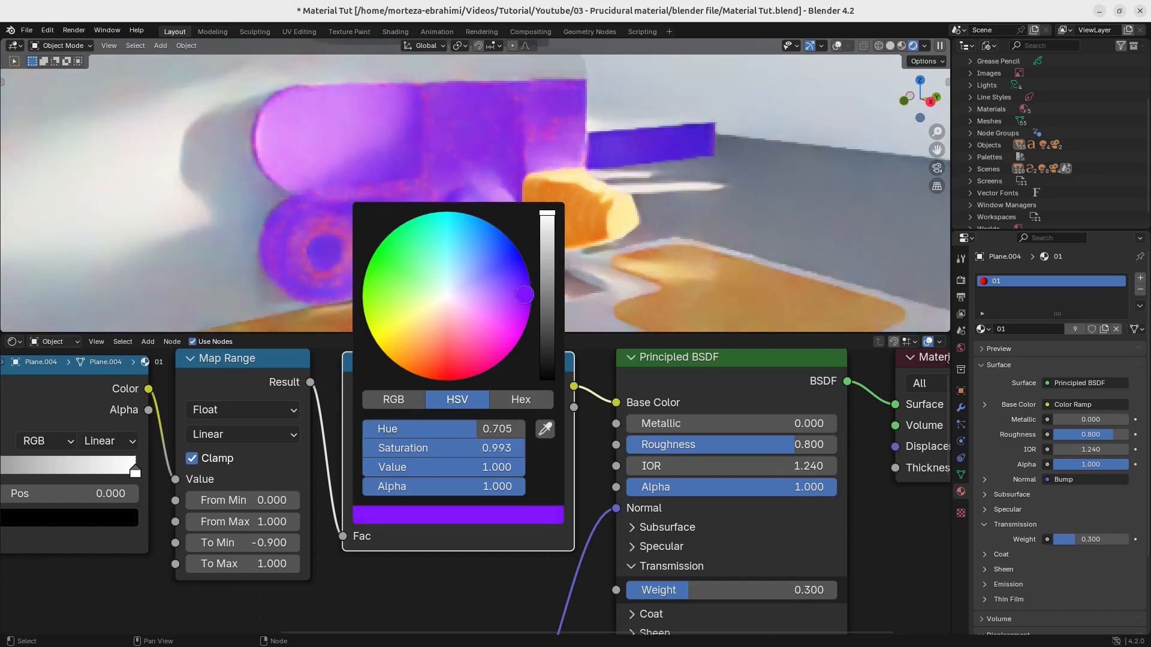
Make an independent copy of material 01 for the lower rounded panel and name it 05.
{"action": "left_click", "coordinate": [528, 342]}
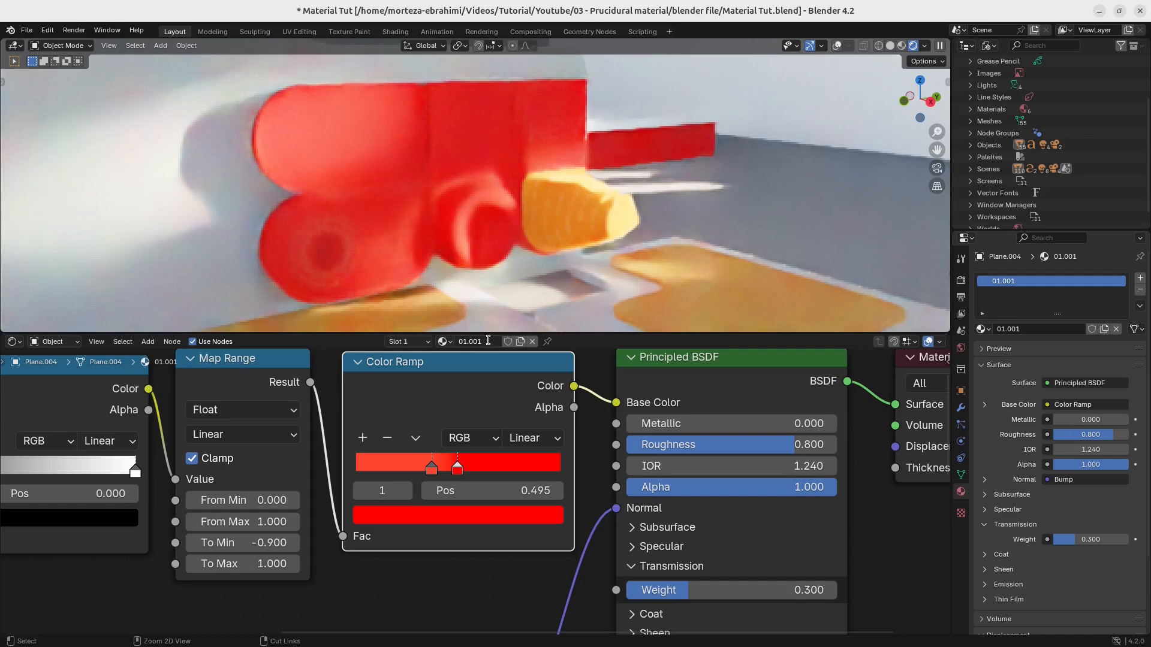
{"action": "left_click", "coordinate": [488, 340]}
{"action": "type", "text": "0"}
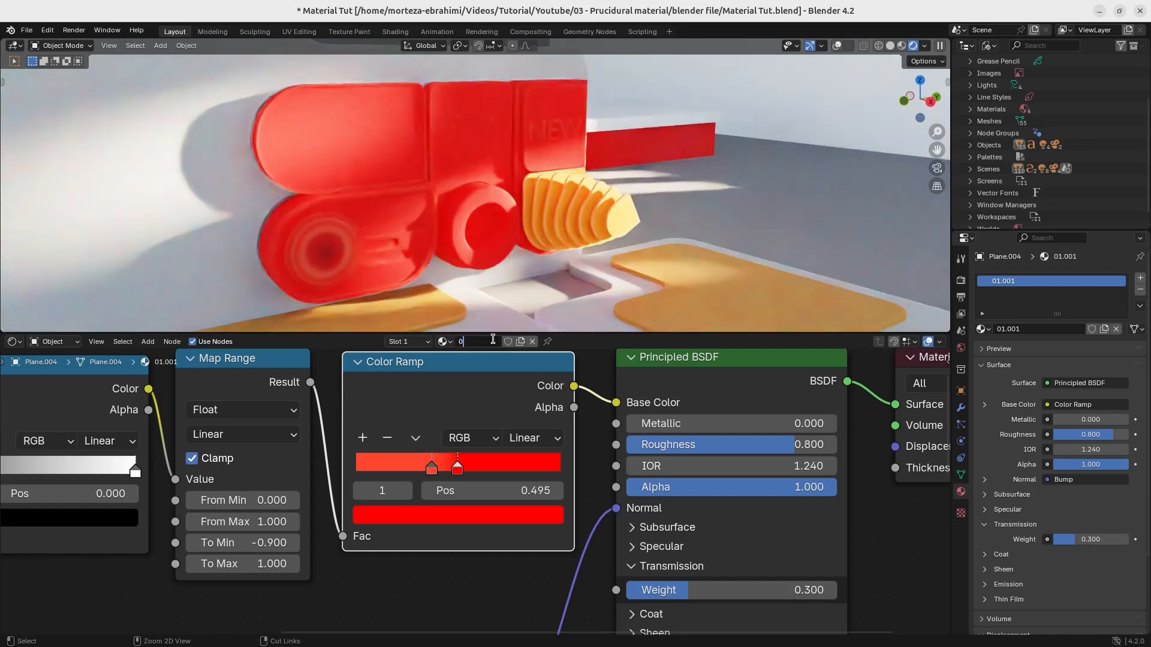
{"action": "type", "text": "4"}
{"action": "key", "text": "Return"}
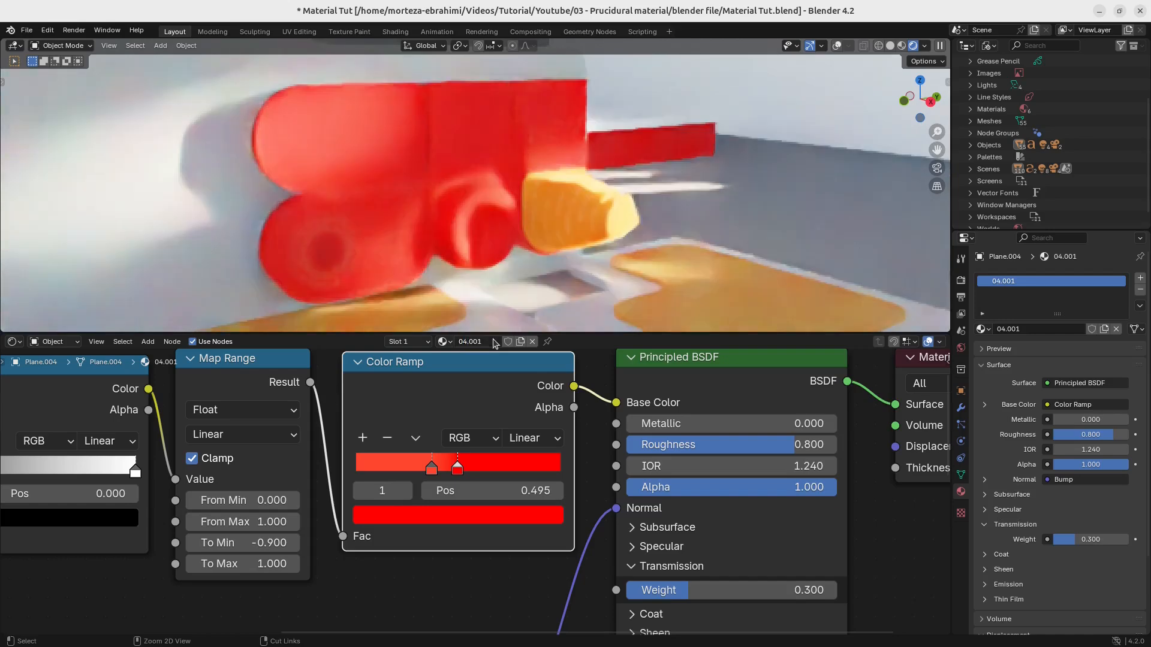
{"action": "left_click", "coordinate": [491, 340]}
{"action": "type", "text": "05"}
{"action": "key", "text": "Return"}
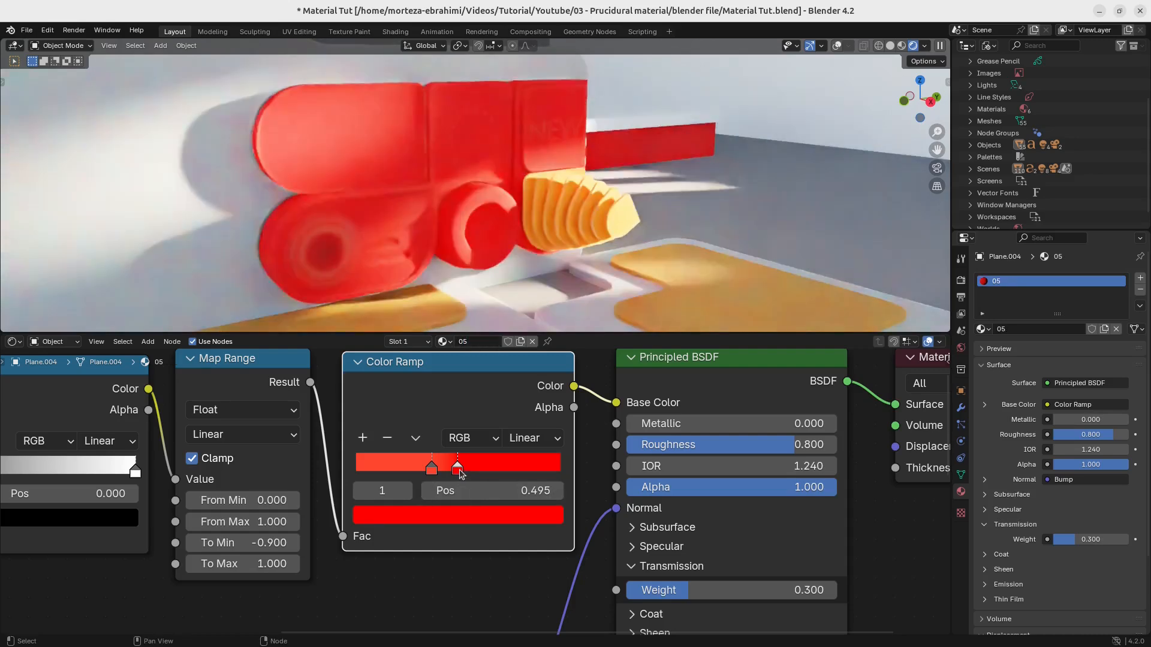
Recolor material 05's ramp stop at 0.495 blue-violet and its stop at 0.368 light lavender.
{"action": "left_click", "coordinate": [477, 517]}
{"action": "left_click_drag", "start_coordinate": [489, 313], "coordinate": [515, 277]}
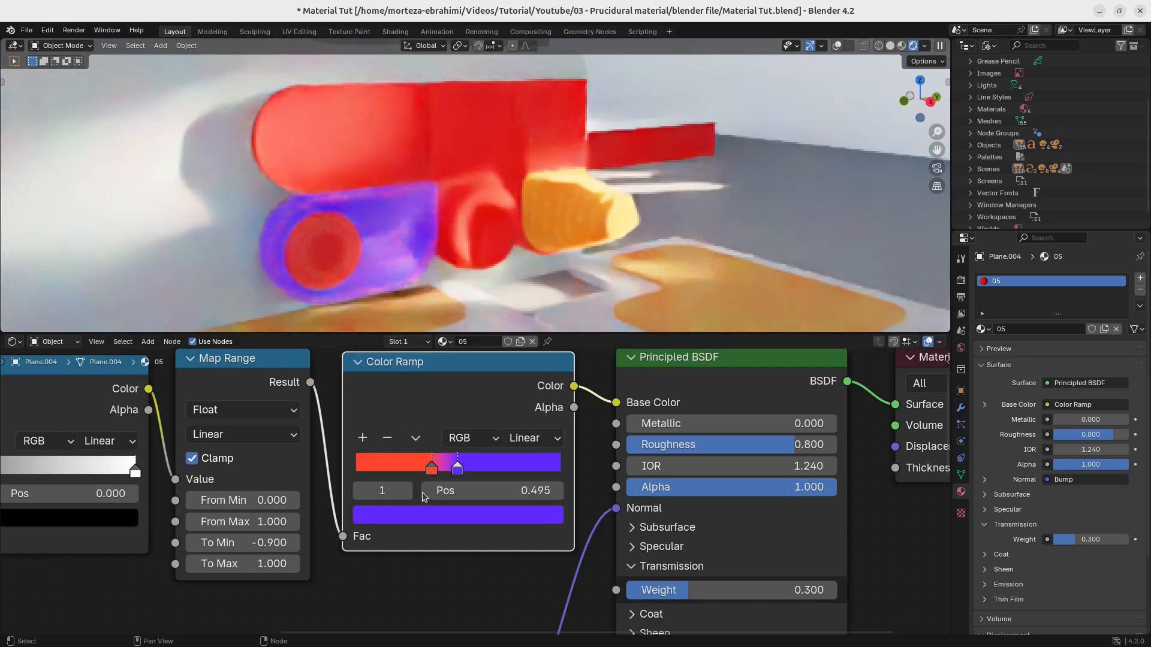
{"action": "left_click", "coordinate": [434, 466]}
{"action": "left_click", "coordinate": [444, 514]}
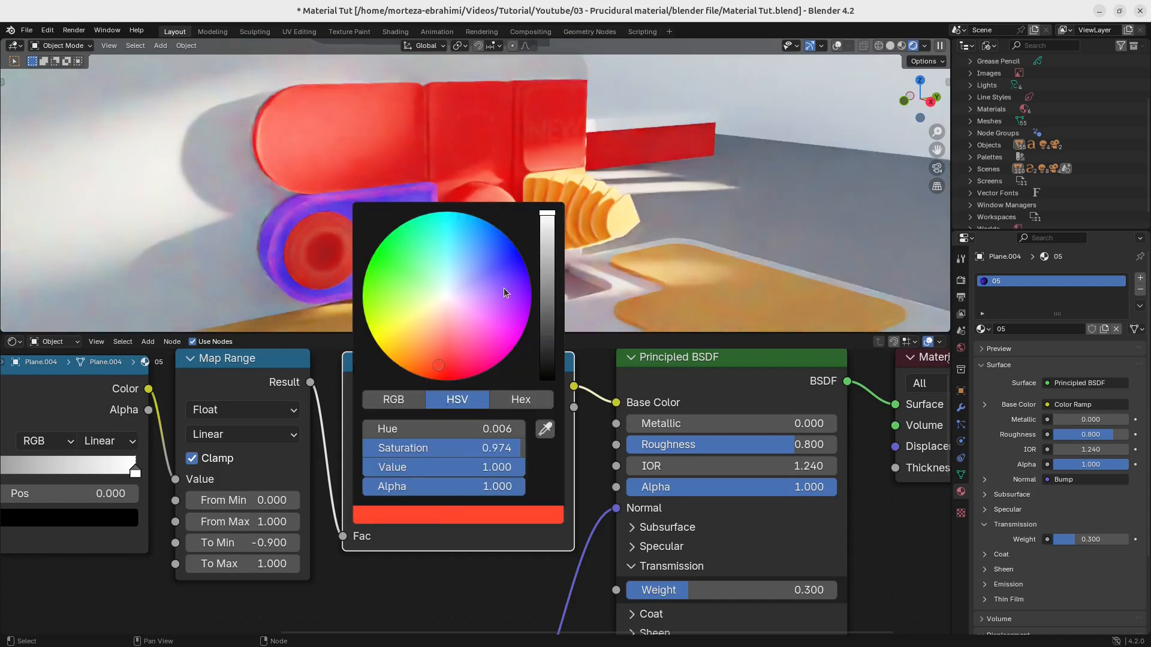
{"action": "left_click_drag", "start_coordinate": [483, 282], "coordinate": [477, 292]}
Expand the Subsurface settings of material 05's Principled BSDF and set its transmission weight to 0.200.
{"action": "middle_click_drag", "start_coordinate": [324, 245], "coordinate": [417, 286]}
{"action": "scroll", "coordinate": [448, 221], "scroll_direction": "up", "scroll_amount": 5}
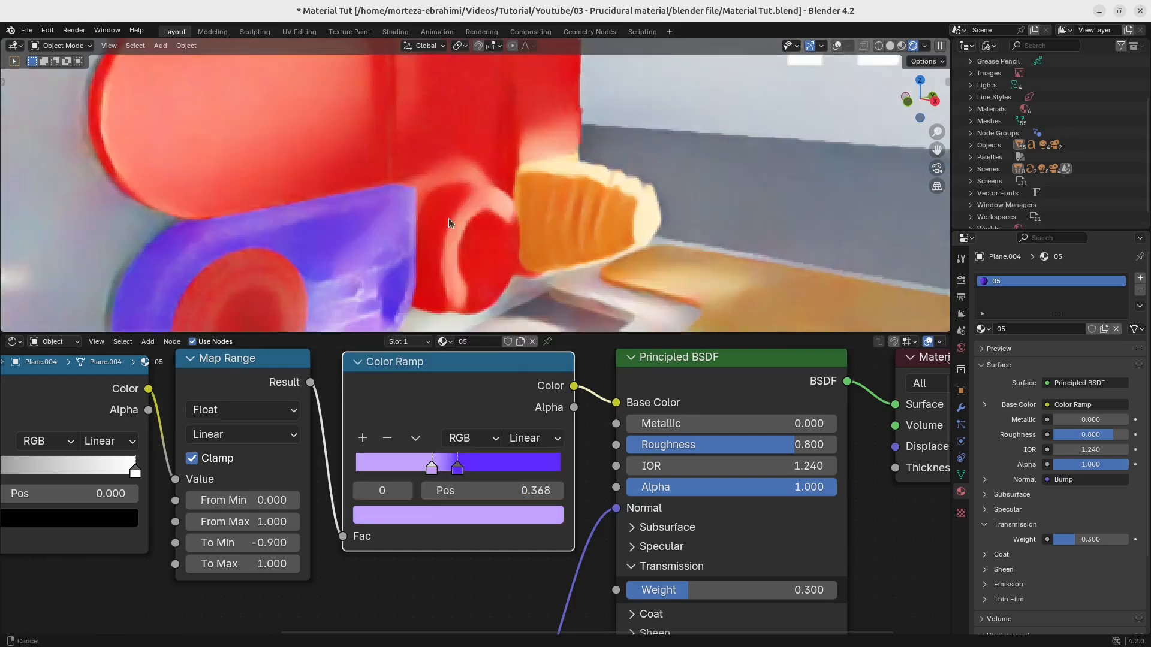
{"action": "middle_click_drag", "start_coordinate": [406, 183], "coordinate": [421, 212]}
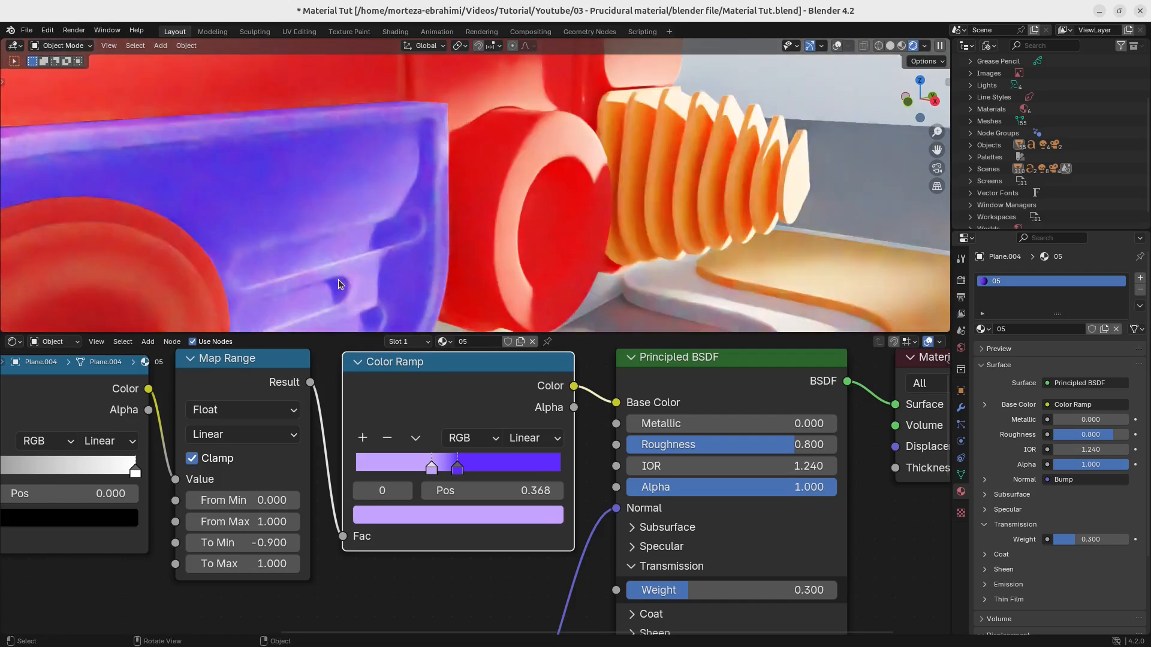
{"action": "middle_click_drag", "start_coordinate": [744, 473], "coordinate": [726, 505], "text": "ctrl"}
{"action": "middle_click_drag", "start_coordinate": [727, 505], "coordinate": [712, 422]}
{"action": "middle_click_drag", "start_coordinate": [712, 422], "coordinate": [706, 403], "text": "ctrl"}
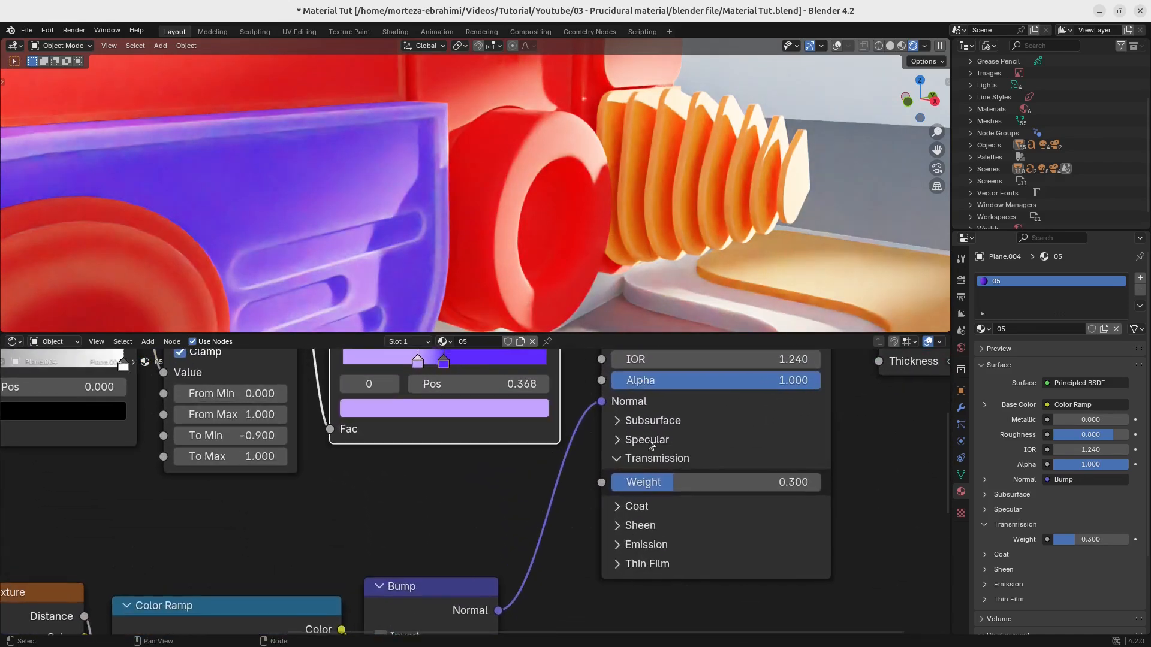
{"action": "left_click", "coordinate": [617, 424]}
{"action": "middle_click_drag", "start_coordinate": [638, 437], "coordinate": [629, 401]}
{"action": "left_click_drag", "start_coordinate": [599, 521], "coordinate": [534, 520]}
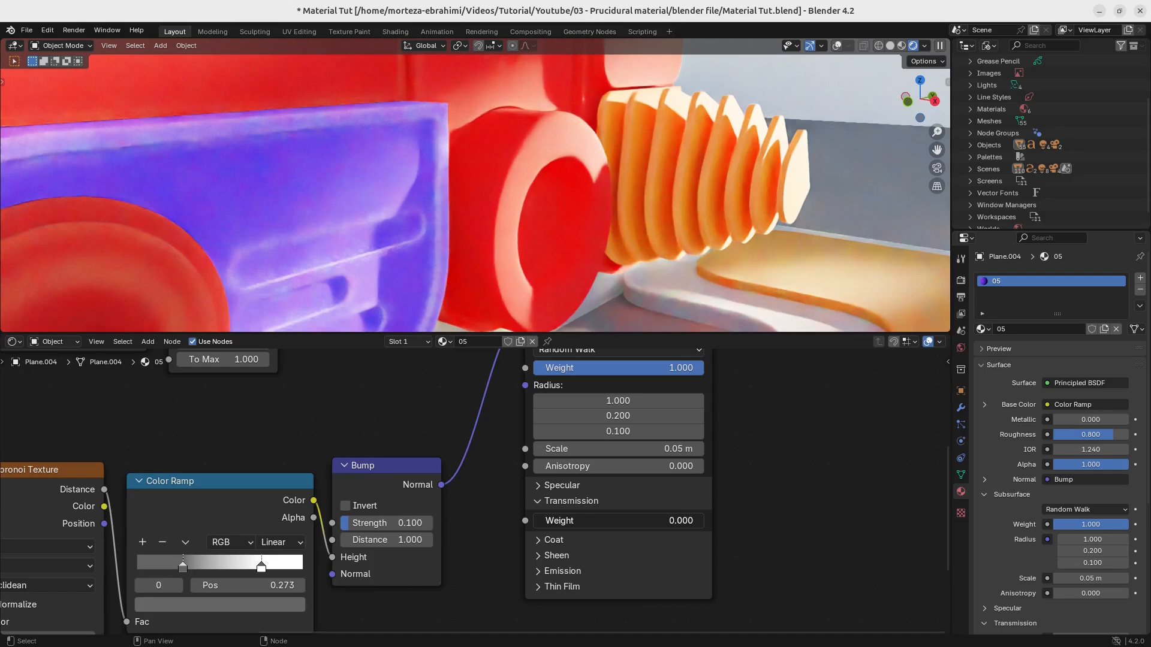
{"action": "left_click_drag", "start_coordinate": [533, 521], "coordinate": [567, 521], "text": "ctrl"}
Try a sheen weight of 1.000 on material 05's Principled BSDF.
{"action": "scroll", "coordinate": [474, 491], "scroll_direction": "down", "scroll_amount": 3}
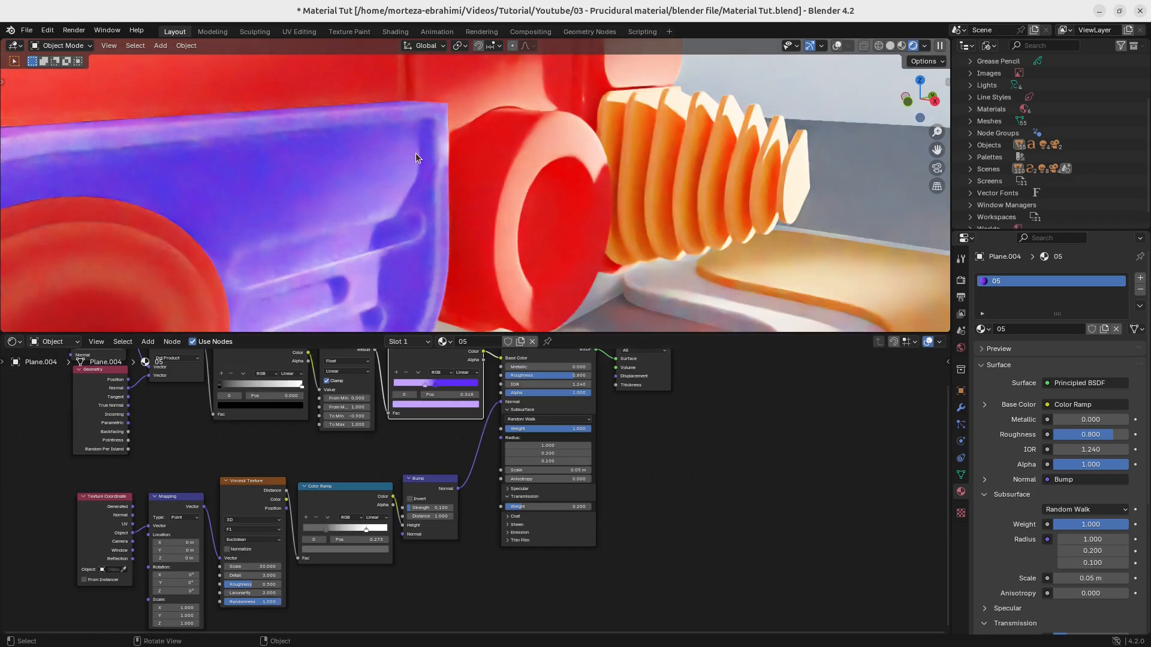
{"action": "scroll", "coordinate": [473, 493], "scroll_direction": "up", "scroll_amount": 3}
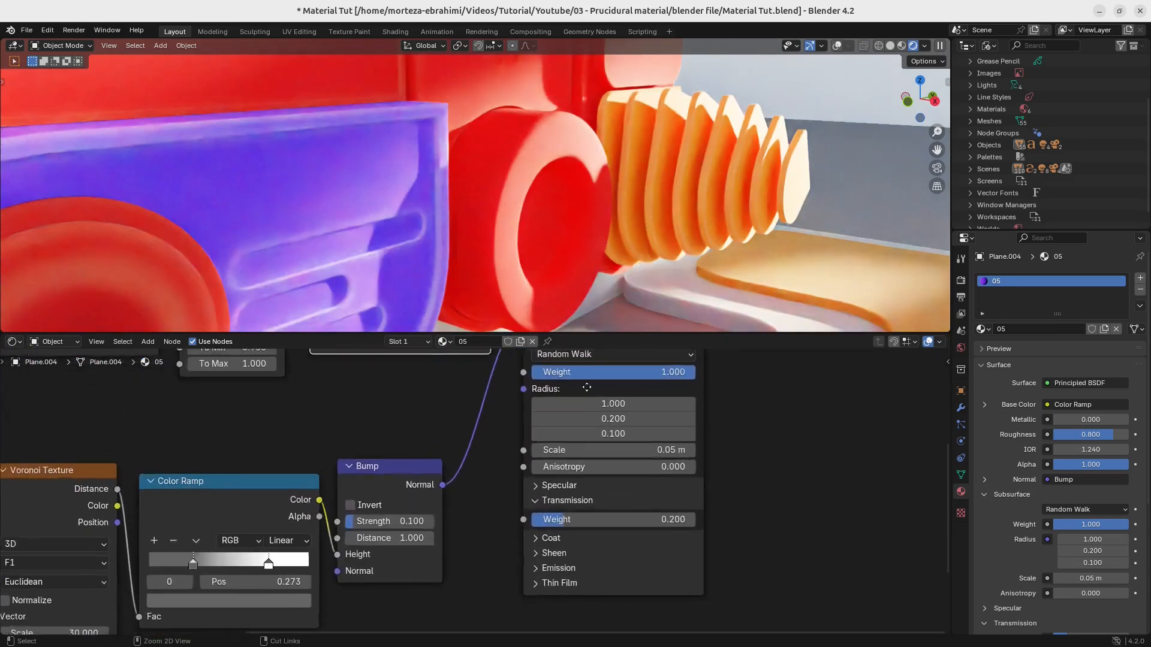
{"action": "scroll", "coordinate": [569, 590], "scroll_direction": "up", "scroll_amount": 2}
{"action": "left_click", "coordinate": [552, 511]}
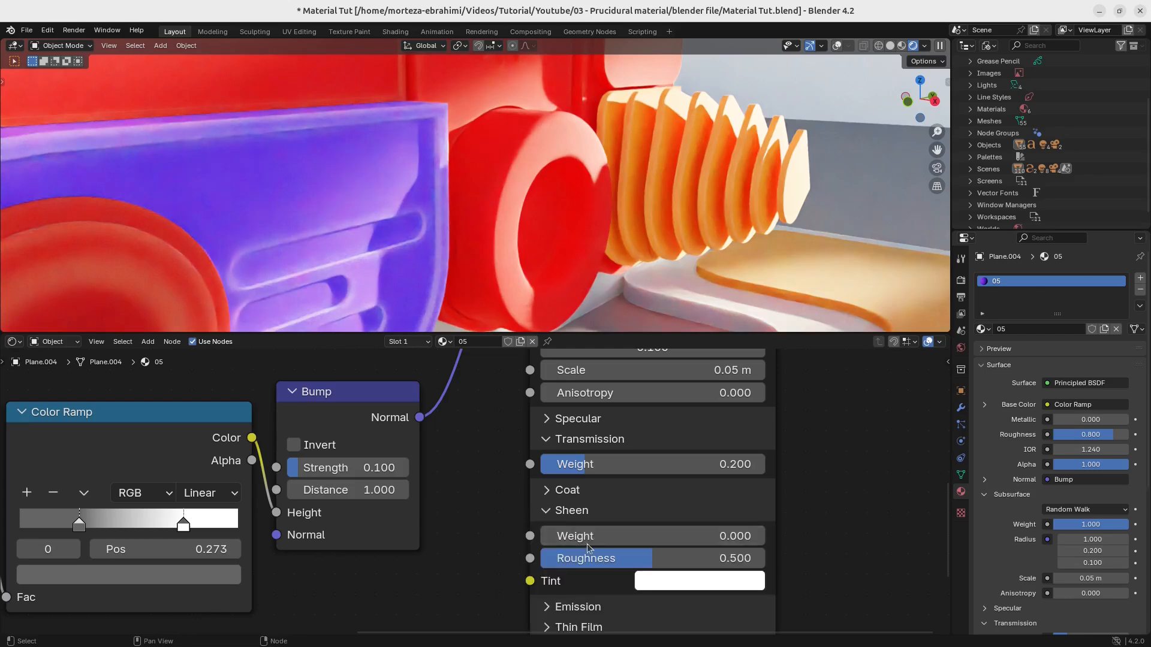
{"action": "middle_click_drag", "start_coordinate": [572, 537], "coordinate": [552, 495]}
{"action": "left_click_drag", "start_coordinate": [550, 495], "coordinate": [659, 495]}
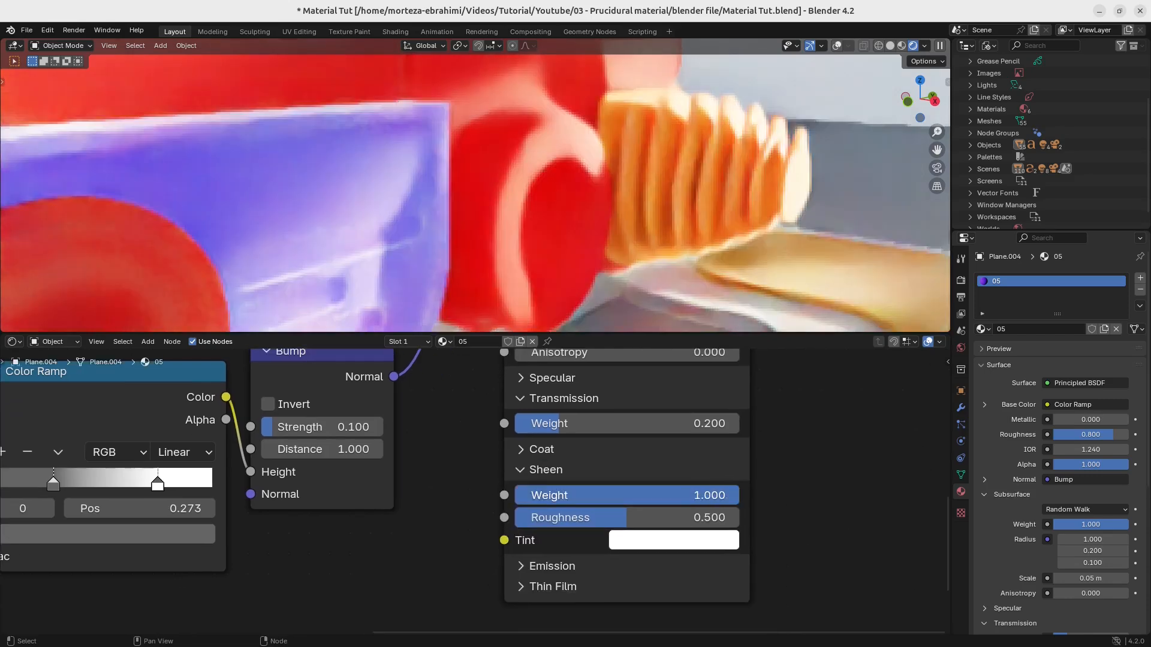
{"action": "left_click_drag", "start_coordinate": [674, 513], "coordinate": [522, 501]}
{"action": "left_click", "coordinate": [521, 470]}
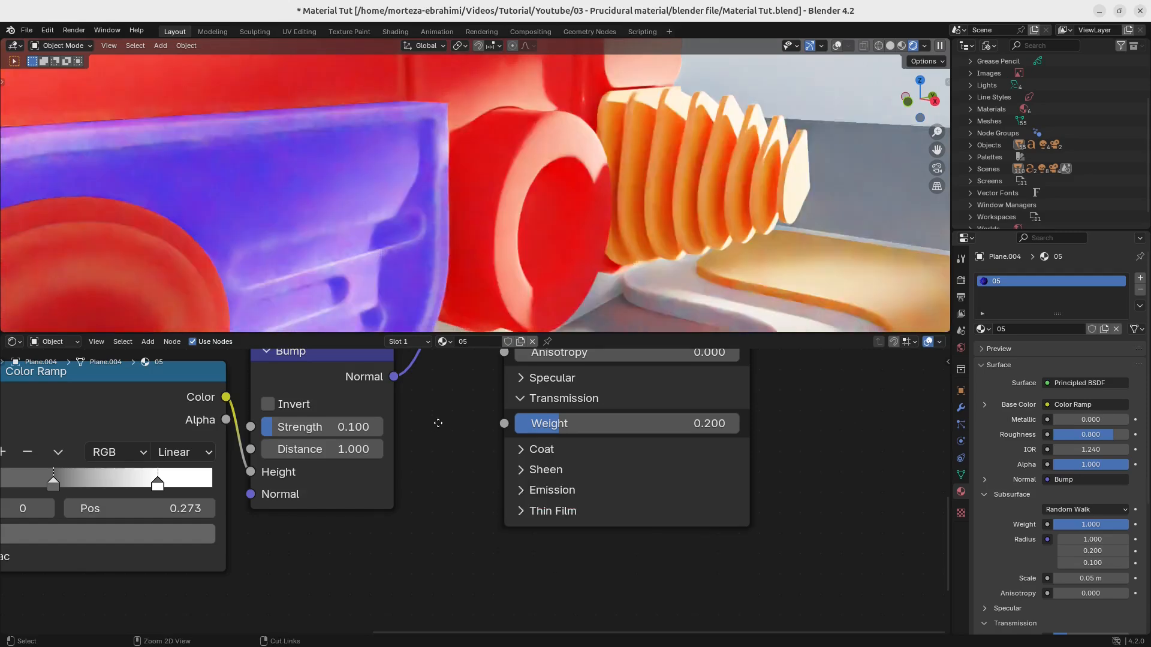
{"action": "key", "text": "Home"}
{"action": "middle_click_drag", "start_coordinate": [373, 184], "coordinate": [449, 267]}
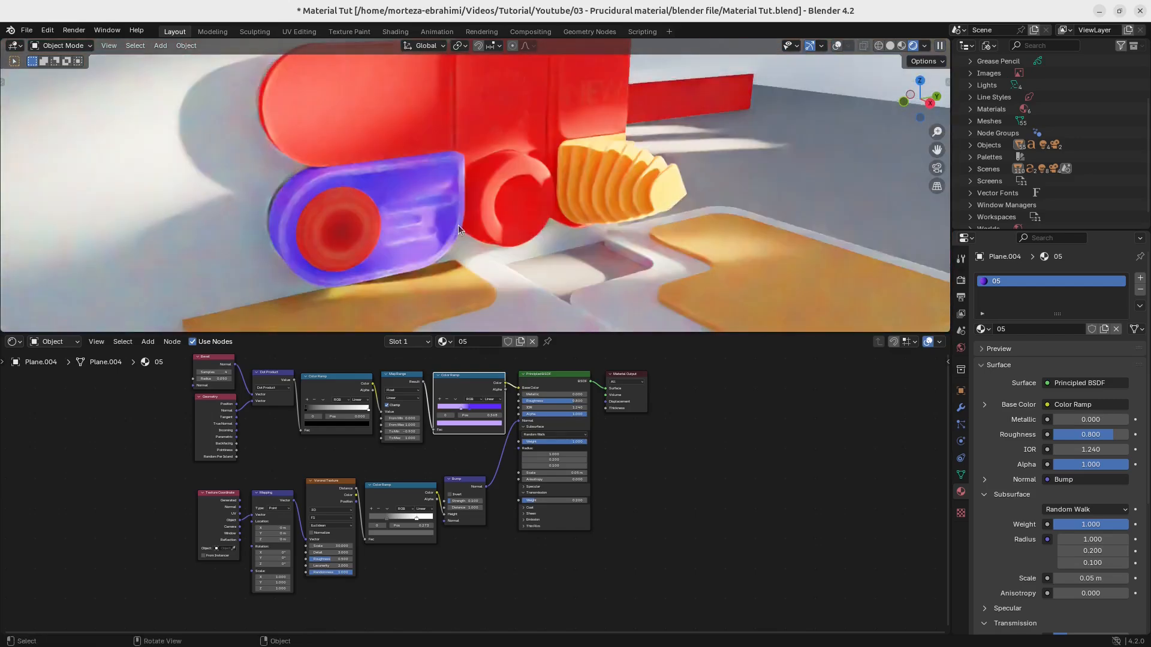
{"action": "middle_click_drag", "start_coordinate": [455, 233], "coordinate": [472, 231], "text": "ctrl"}
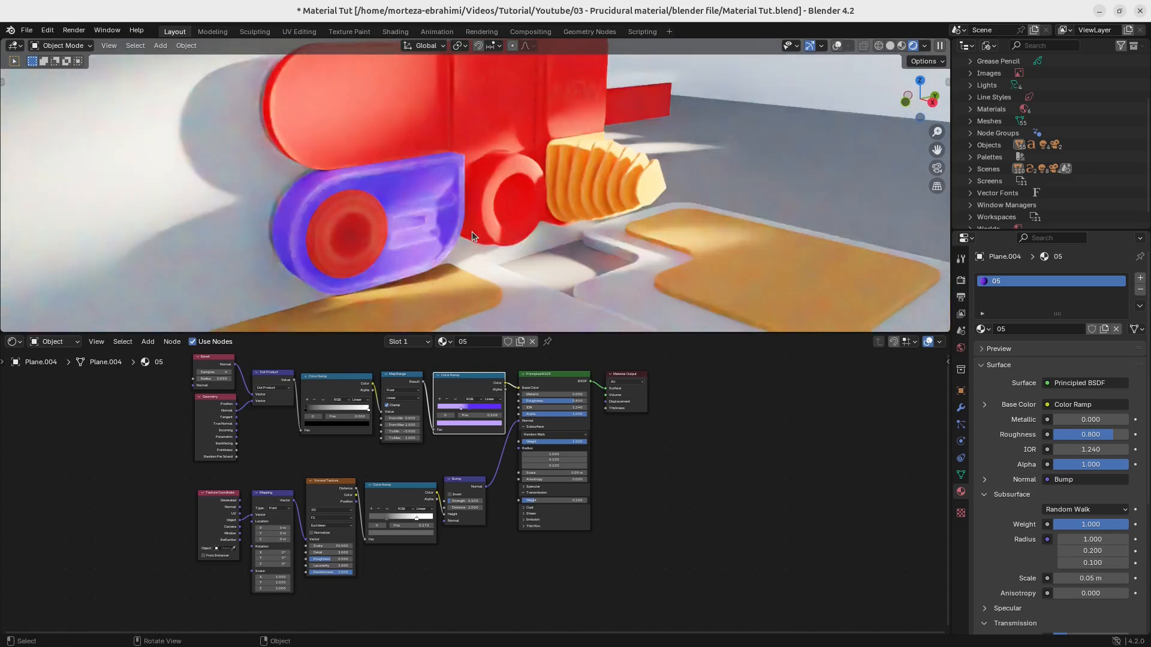
{"action": "middle_click_drag", "start_coordinate": [438, 515], "coordinate": [443, 460], "text": "ctrl"}
{"action": "middle_click_drag", "start_coordinate": [443, 459], "coordinate": [445, 491]}
{"action": "middle_click_drag", "start_coordinate": [445, 491], "coordinate": [474, 499]}
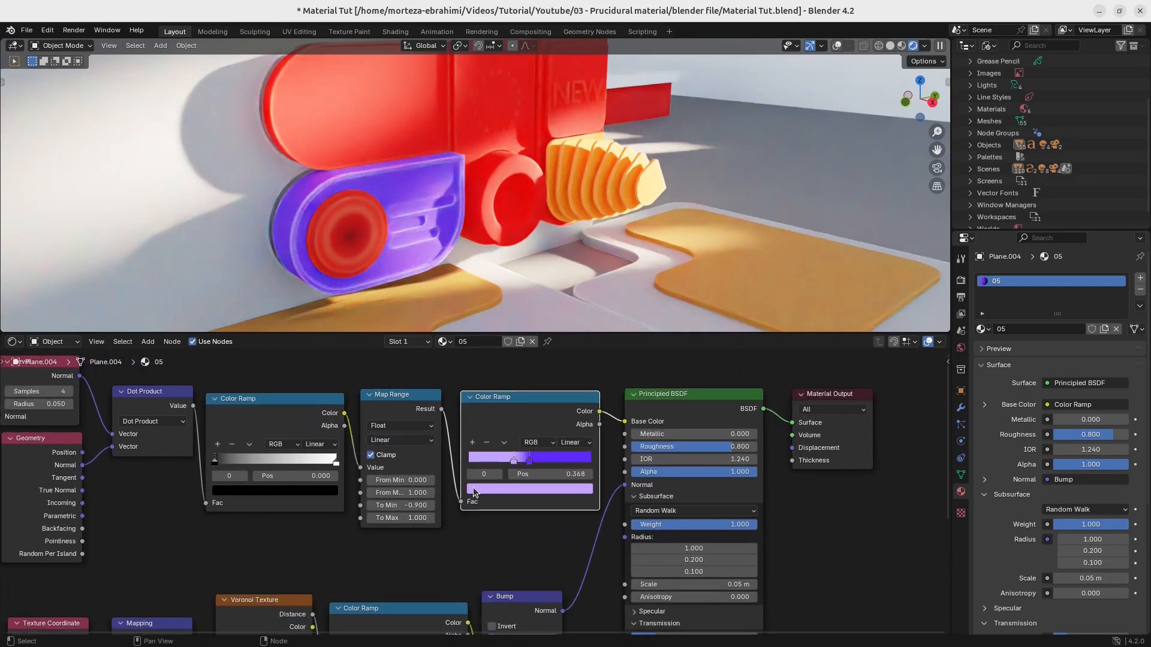
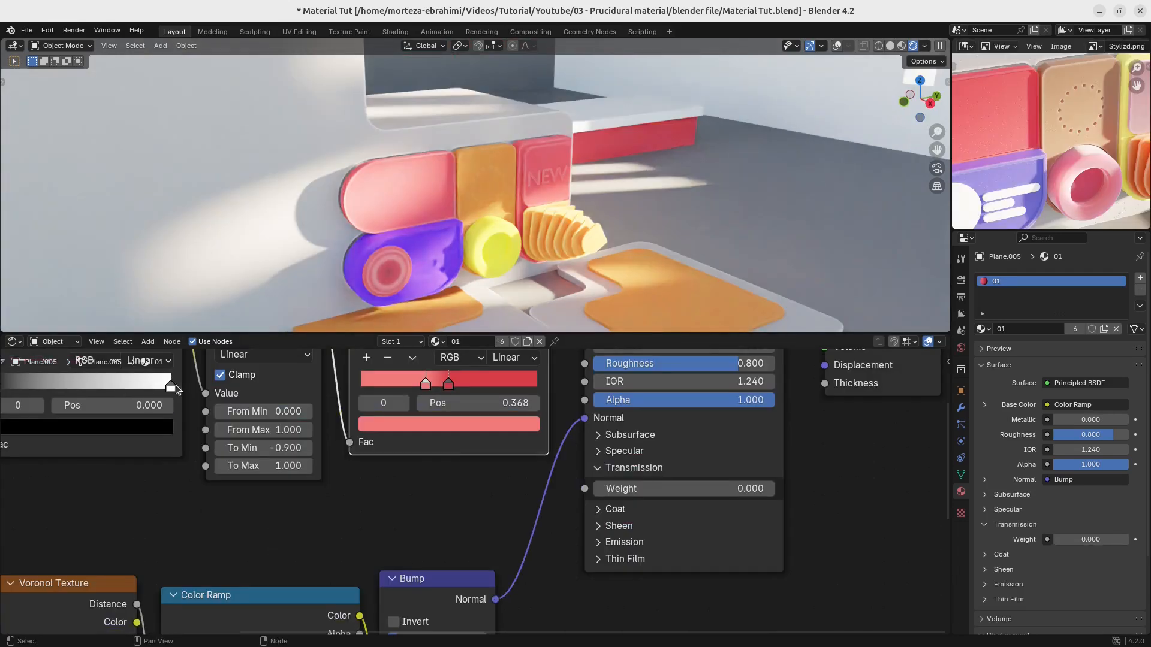
Switch to the file manager to view the reference render Stylizd.png in the render folder, and return to Blender.
{"action": "left_click", "coordinate": [965, 46]}
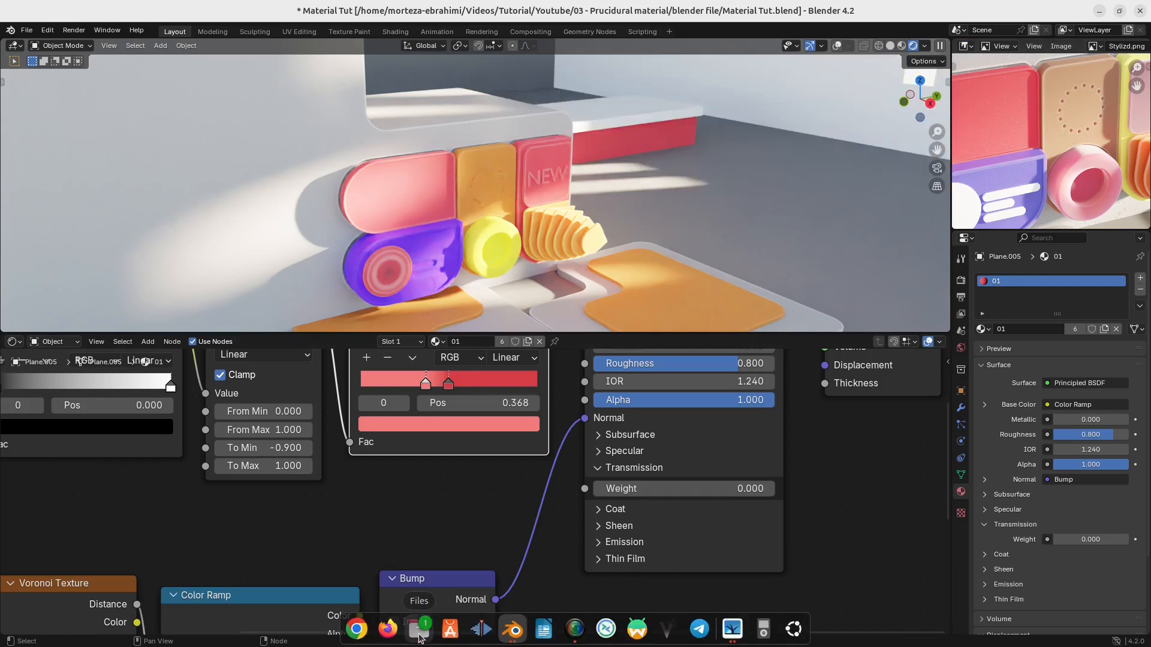
{"action": "left_click", "coordinate": [418, 640]}
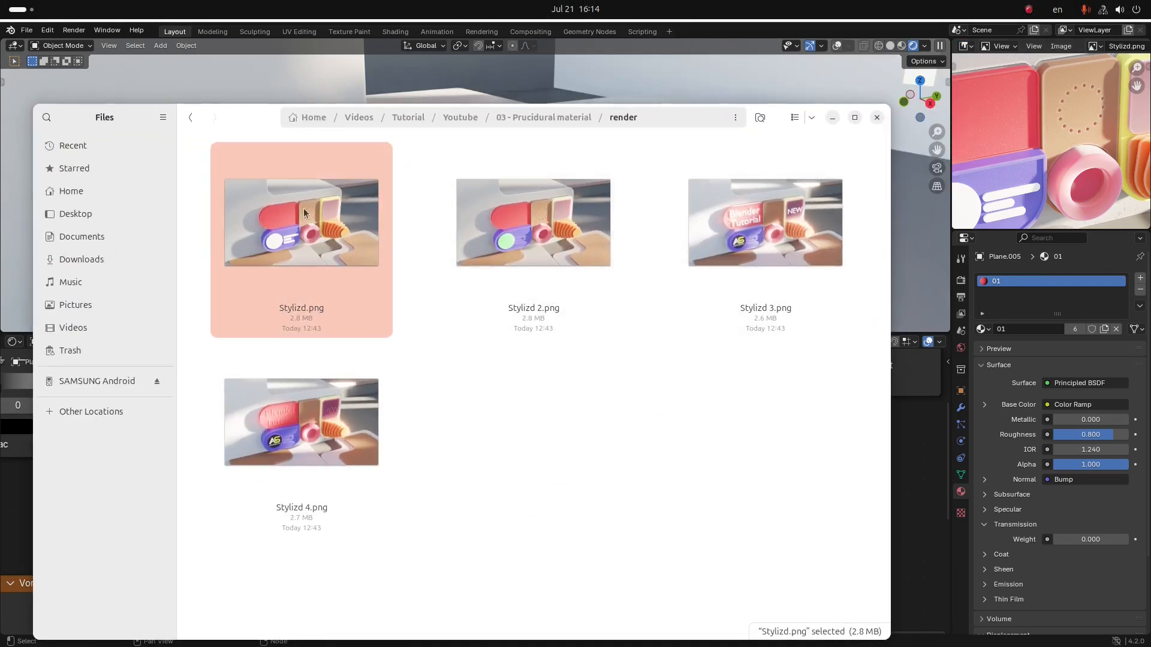
{"action": "left_click", "coordinate": [833, 118]}
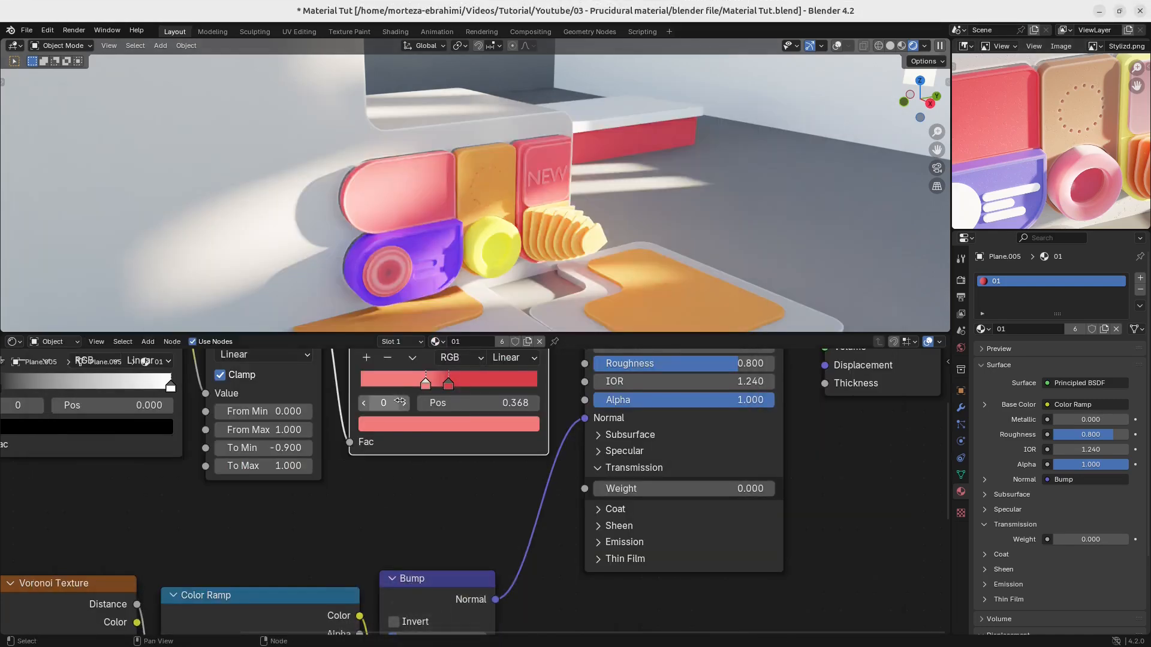
Sample lavender from the reference image for the purple panel's ramp stop at 0.495, and adjust it to hue 0.705 and saturation 0.831.
{"action": "left_click", "coordinate": [432, 242]}
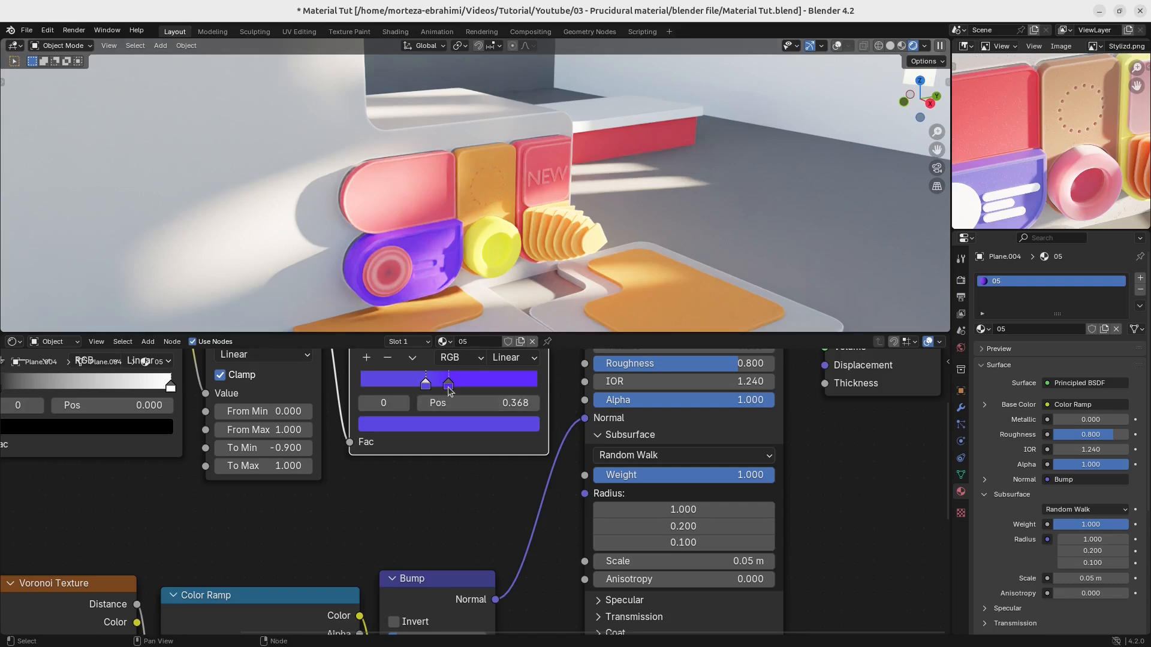
{"action": "left_click", "coordinate": [450, 426]}
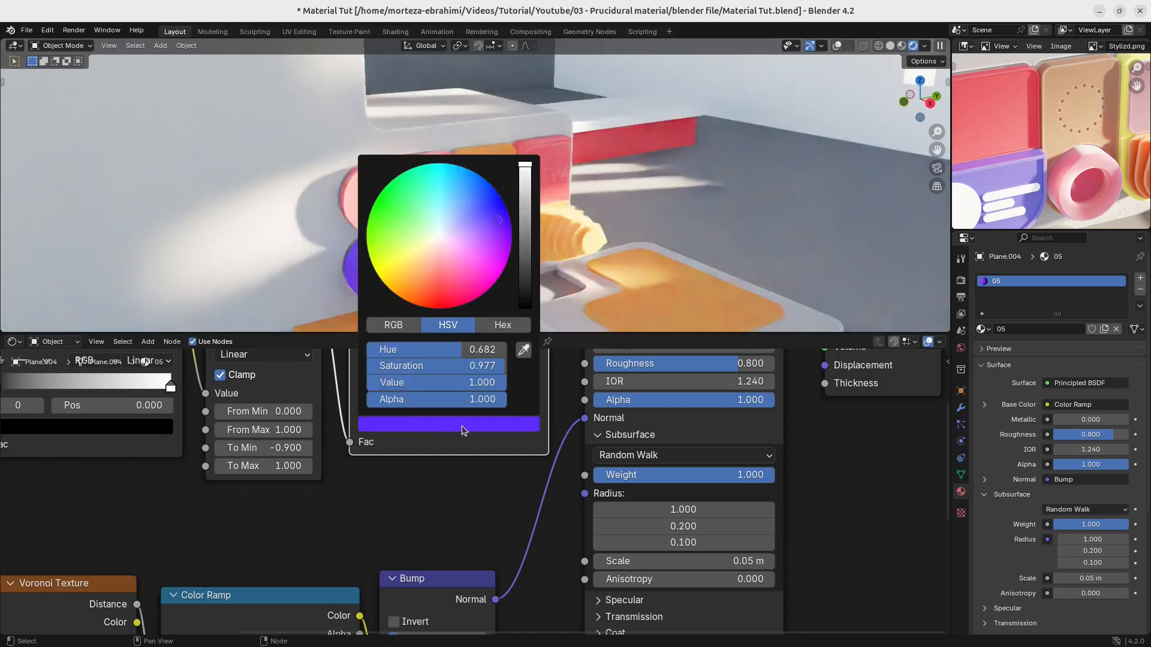
{"action": "left_click", "coordinate": [525, 351]}
{"action": "left_click", "coordinate": [1028, 163]}
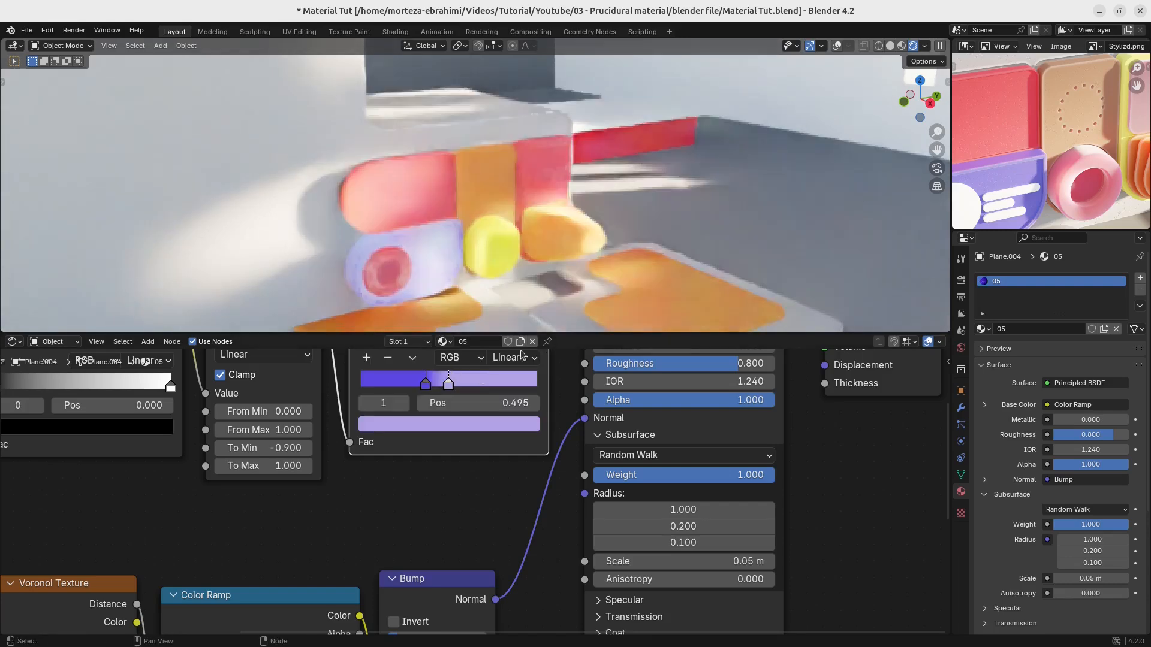
{"action": "left_click", "coordinate": [483, 427]}
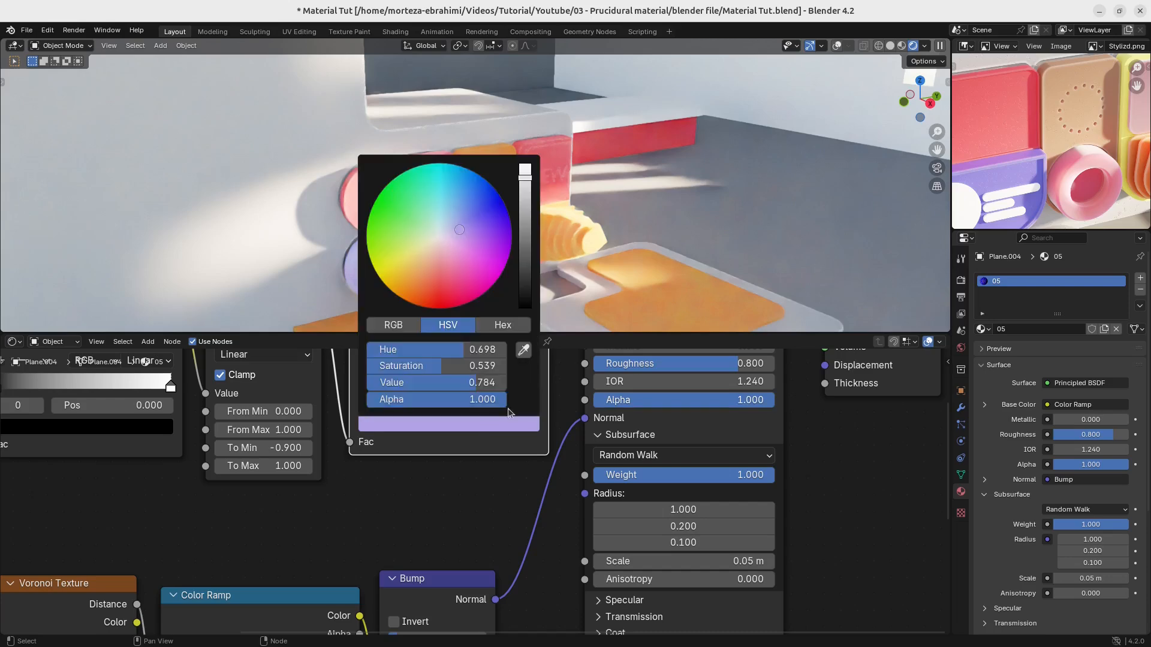
{"action": "left_click", "coordinate": [479, 229]}
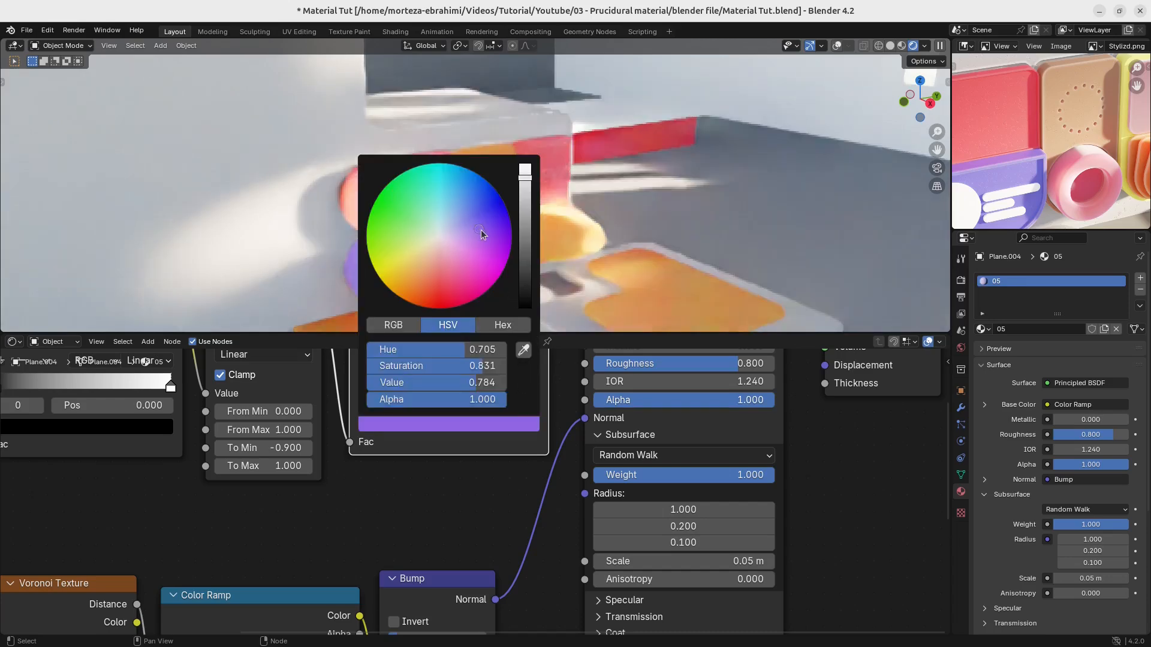
Recolor material 05's ramp stop at 0.368 by sampling the light purple panel in the reference image.
{"action": "left_click", "coordinate": [439, 425]}
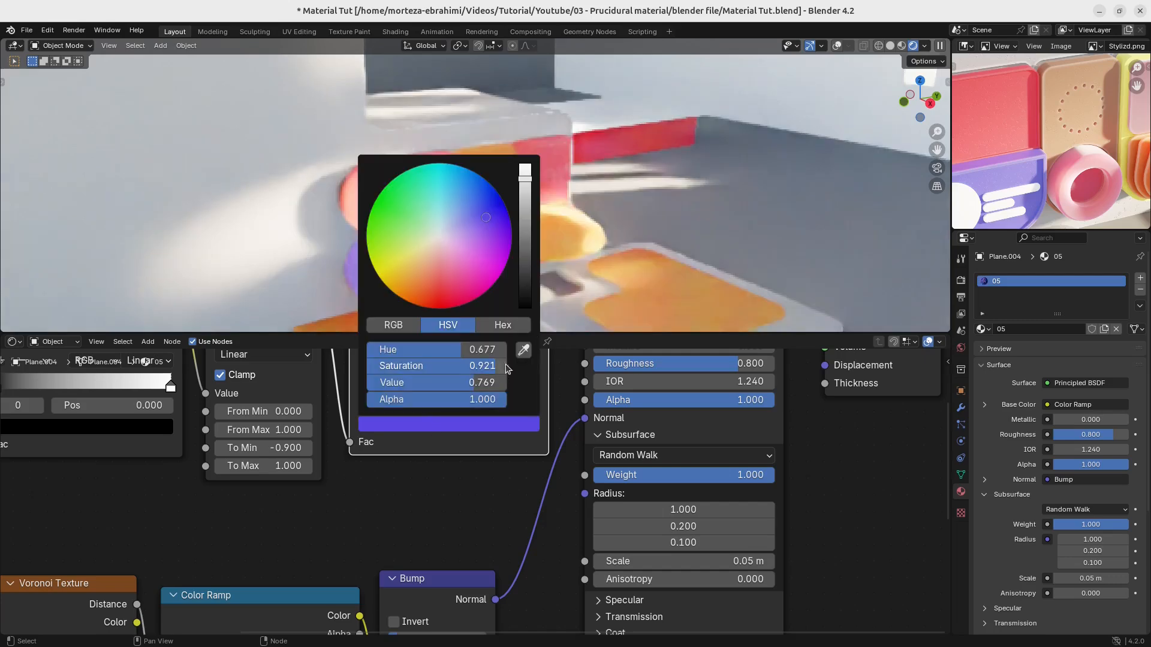
{"action": "left_click", "coordinate": [523, 350]}
{"action": "left_click", "coordinate": [990, 182]}
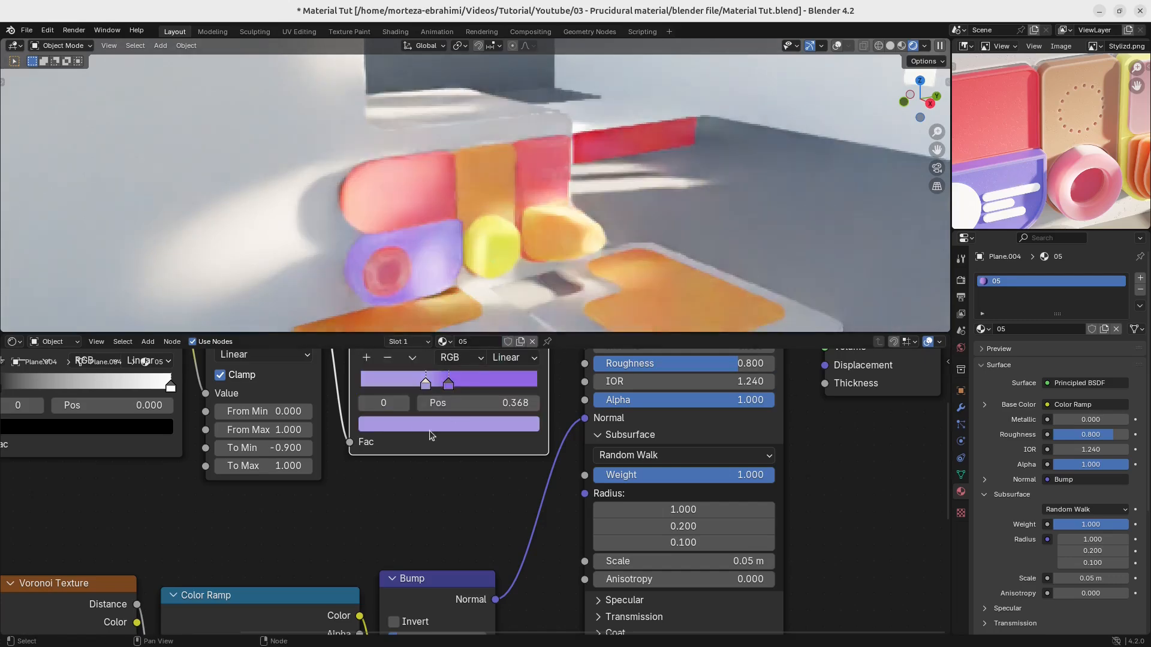
Shift material 05's ramp stop at 0.495 to a deeper, more saturated purple.
{"action": "left_click", "coordinate": [448, 385]}
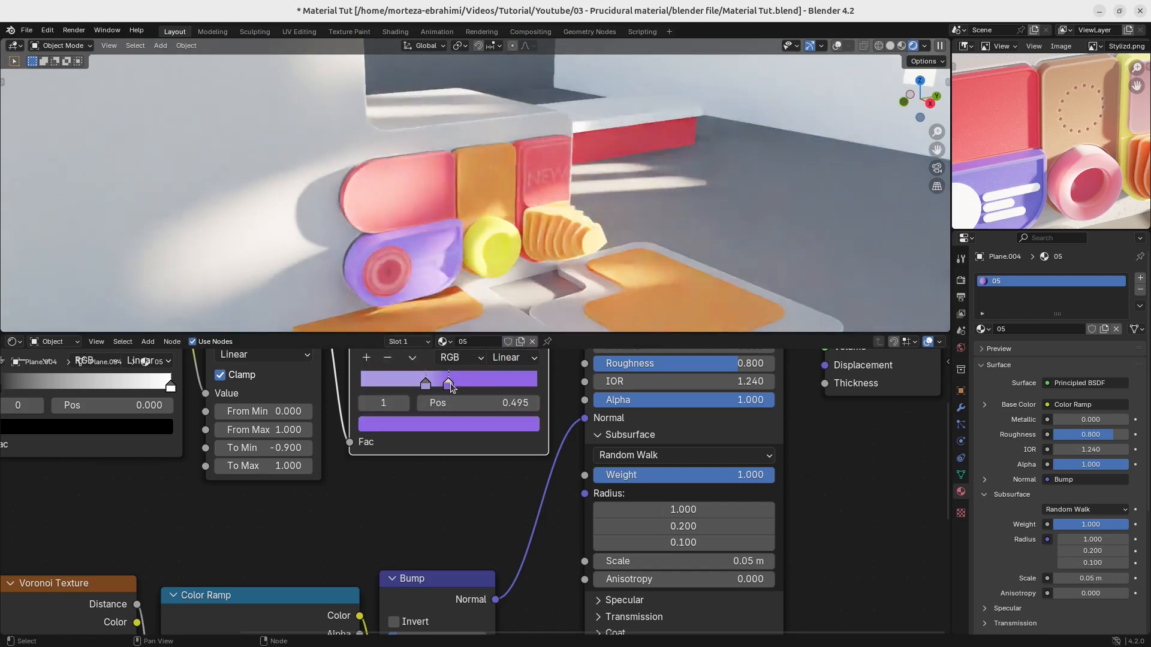
{"action": "left_click", "coordinate": [472, 426]}
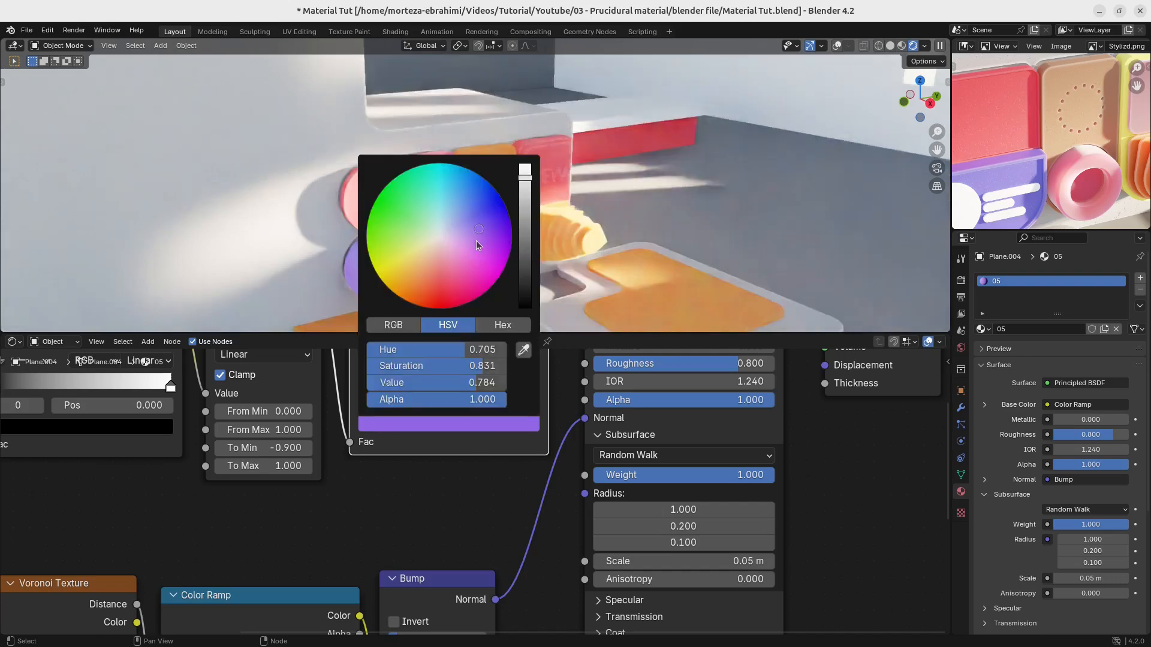
{"action": "left_click", "coordinate": [494, 234]}
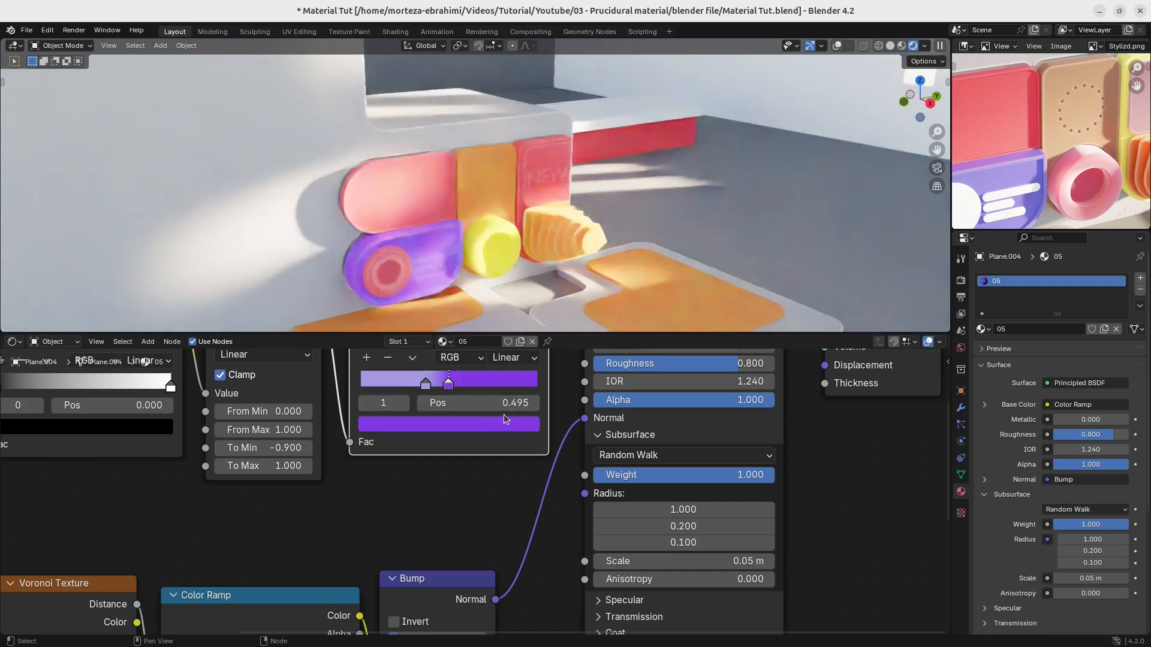
Shift material 05's ramp stop at 0.368 to hue 0.706 and saturation 0.741, and darken the stop at 0.495.
{"action": "left_click", "coordinate": [427, 385]}
{"action": "left_click", "coordinate": [471, 426]}
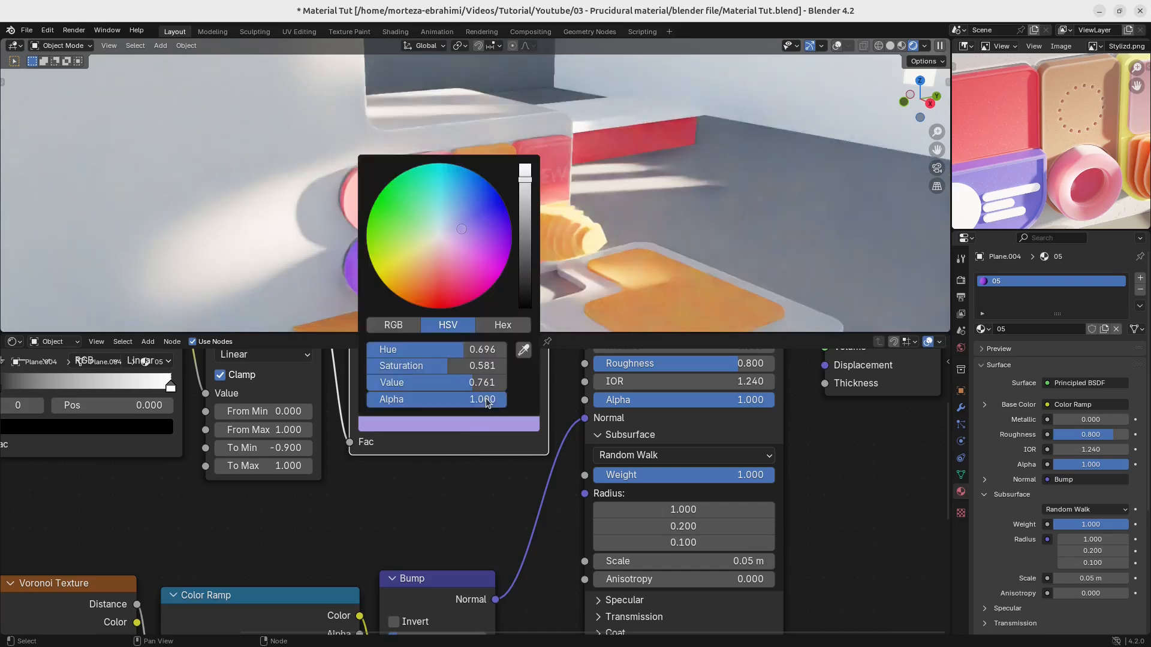
{"action": "left_click", "coordinate": [472, 233]}
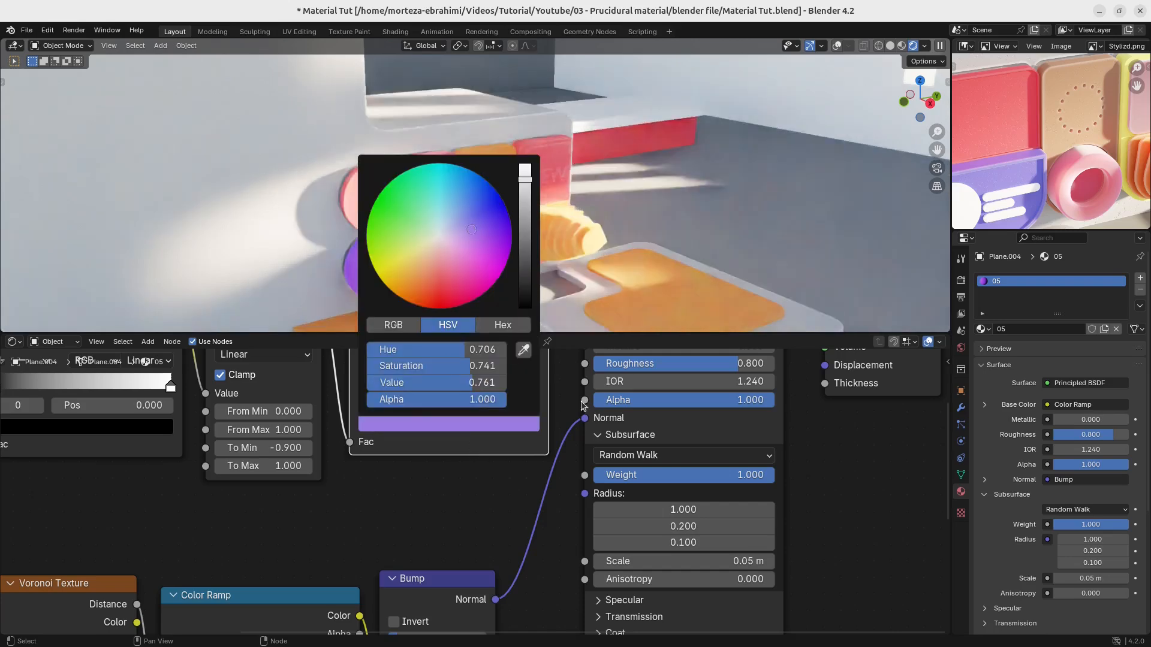
{"action": "left_click", "coordinate": [448, 384]}
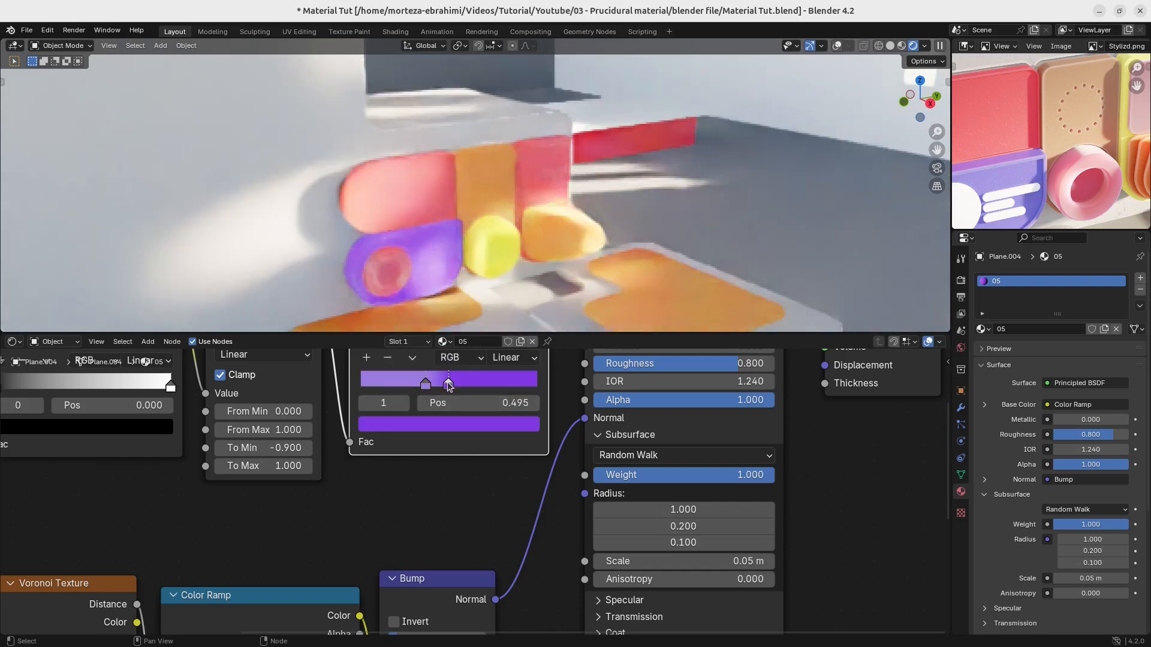
{"action": "left_click", "coordinate": [471, 427]}
{"action": "left_click_drag", "start_coordinate": [526, 180], "coordinate": [526, 193]}
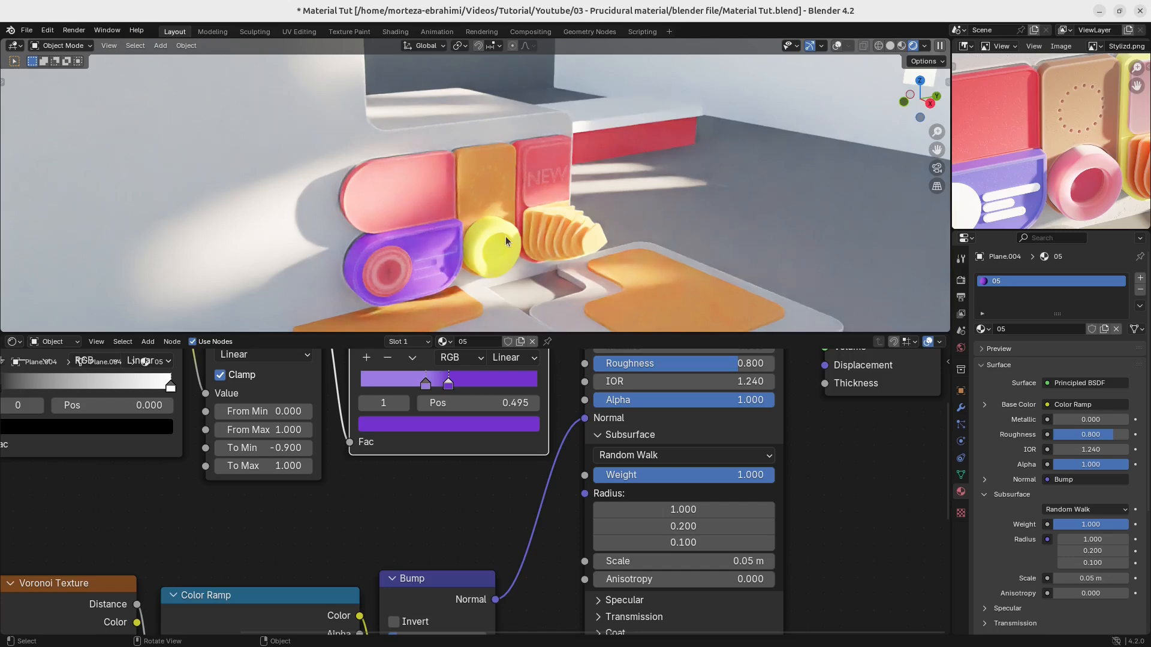
Recolor the orange panel's material 03 ramp stop at 0.500 by sampling the tan panel in the reference image.
{"action": "left_click", "coordinate": [498, 174]}
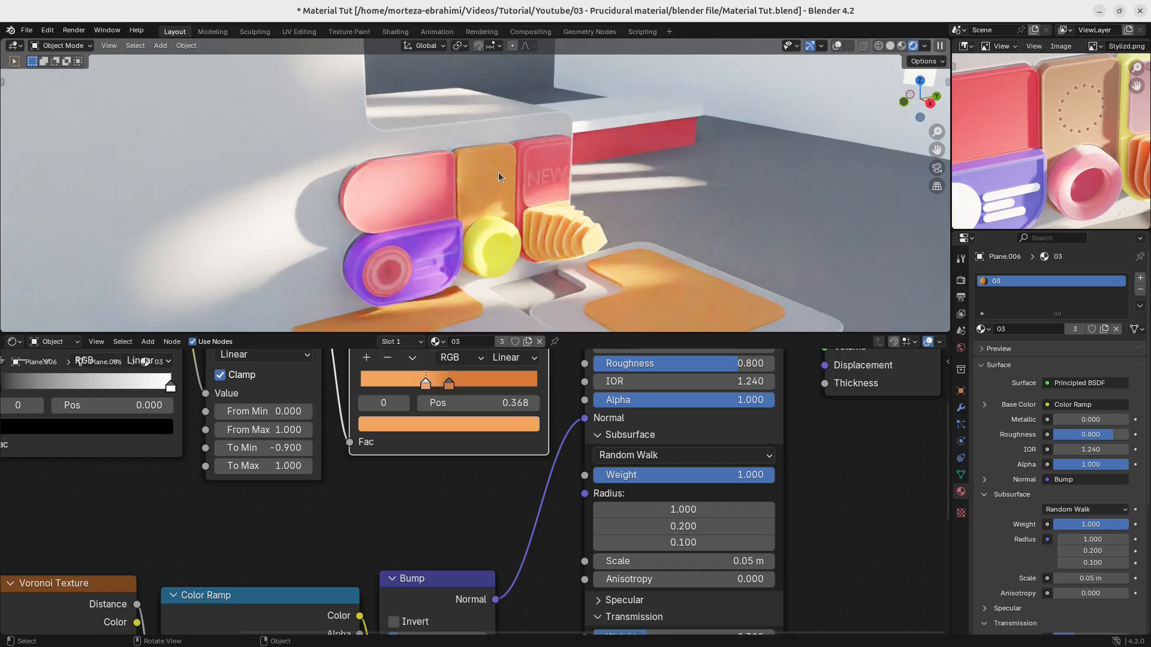
{"action": "left_click", "coordinate": [451, 385]}
{"action": "left_click", "coordinate": [499, 425]}
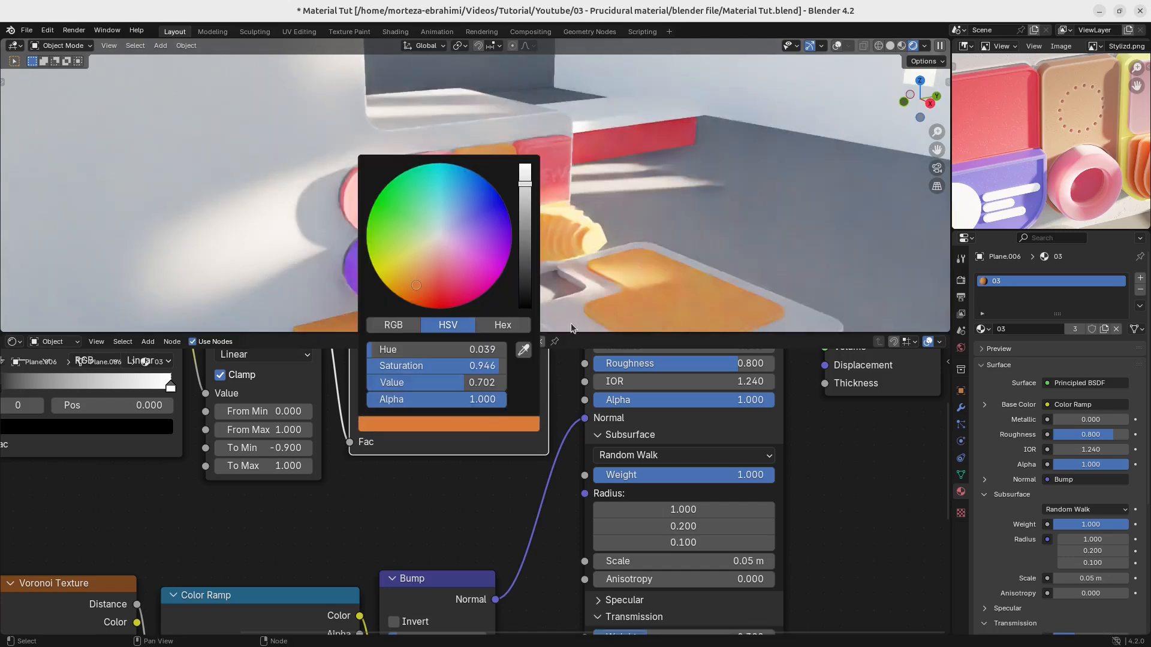
{"action": "left_click", "coordinate": [523, 350]}
{"action": "left_click", "coordinate": [1090, 96]}
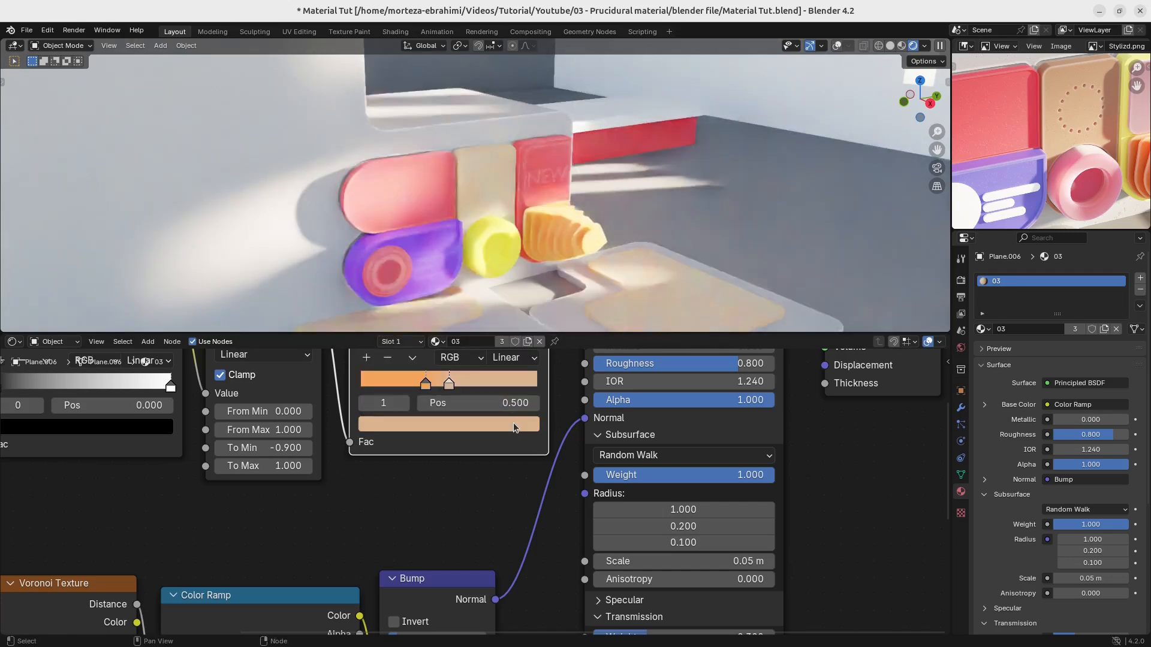
Darken material 03's tan ramp stop at 0.500 to a muted brown.
{"action": "left_click", "coordinate": [448, 424]}
{"action": "left_click_drag", "start_coordinate": [529, 187], "coordinate": [528, 218]}
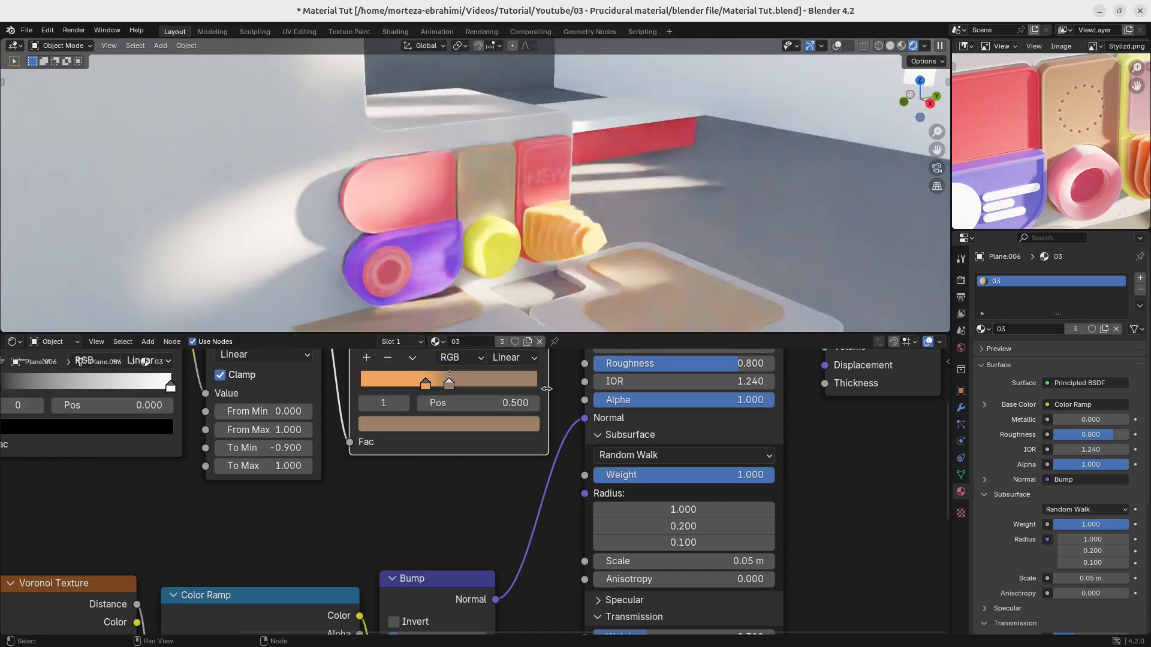
{"action": "left_click", "coordinate": [523, 425]}
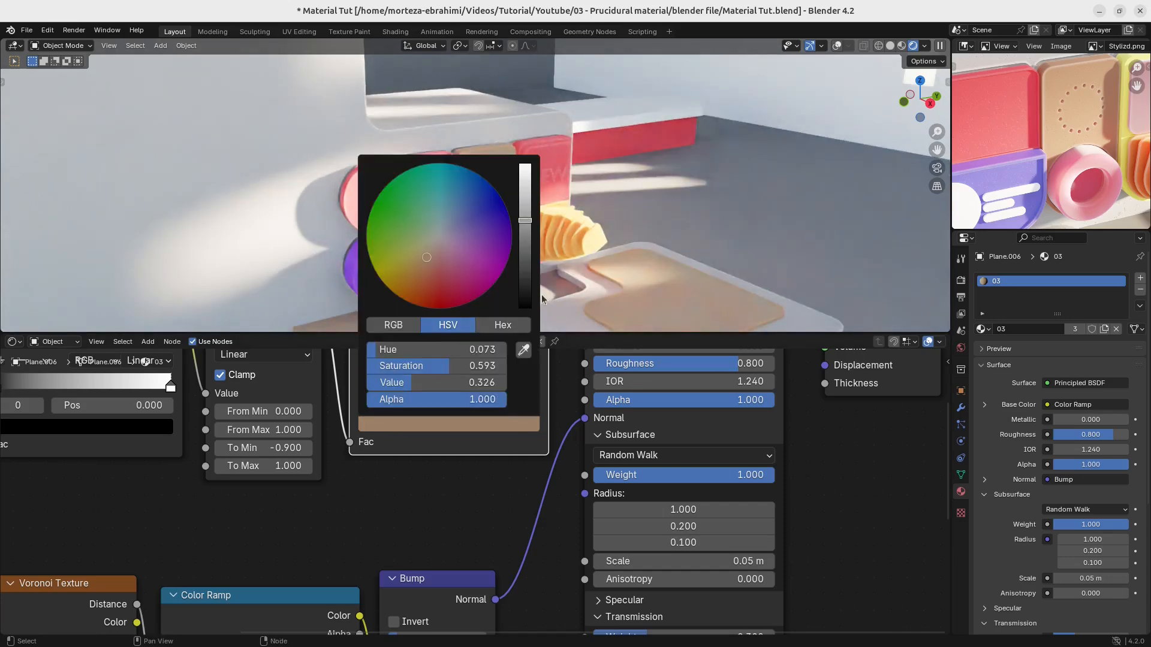
{"action": "scroll", "coordinate": [526, 506], "scroll_direction": "down", "scroll_amount": 2}
{"action": "middle_click_drag", "start_coordinate": [502, 494], "coordinate": [496, 604]}
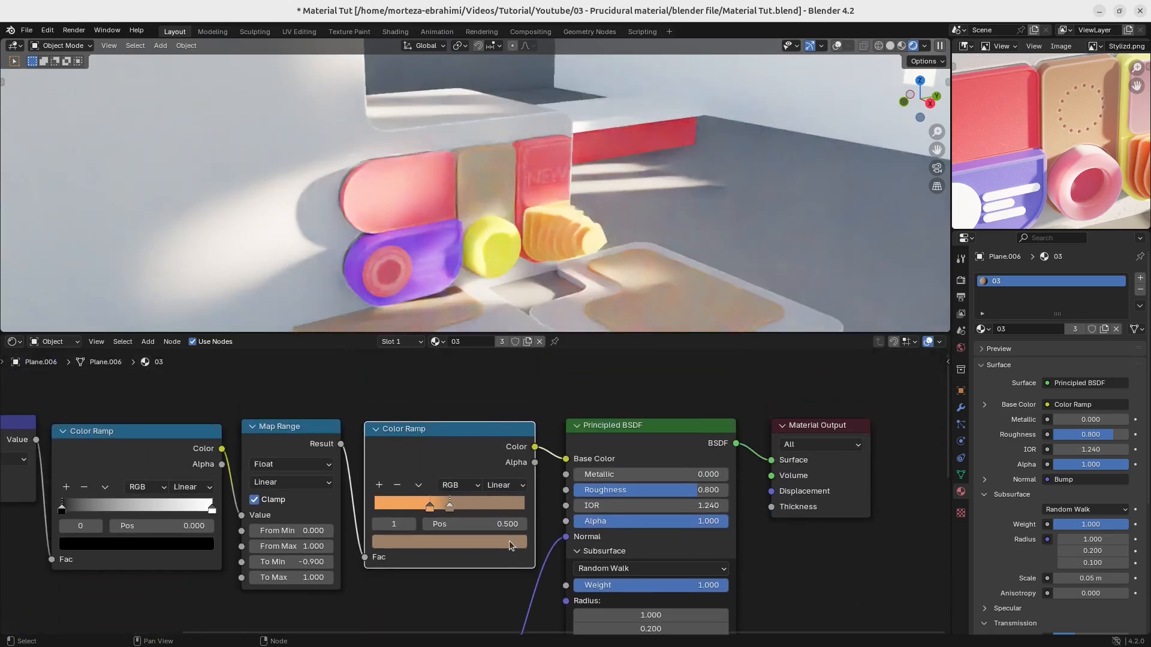
{"action": "left_click", "coordinate": [509, 541]}
{"action": "mouse_move", "coordinate": [515, 367]}
{"action": "left_mouse_down"}
{"action": "mouse_move", "coordinate": [515, 355]}
{"action": "mouse_move", "coordinate": [515, 377]}
{"action": "mouse_move", "coordinate": [515, 364]}
{"action": "left_mouse_up"}
Recolor material 03's ramp stop at 0.368 by sampling the tan panel in the reference image, and fine-tune its shade.
{"action": "left_click", "coordinate": [433, 507]}
{"action": "left_click", "coordinate": [435, 542]}
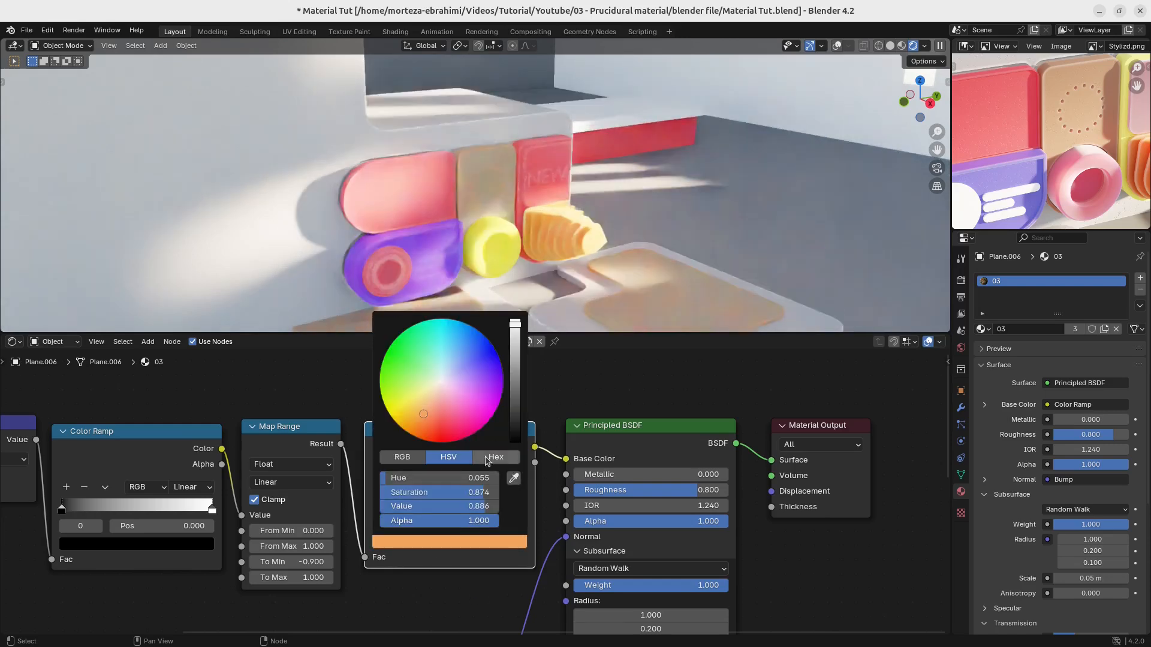
{"action": "left_click", "coordinate": [513, 477]}
{"action": "left_click", "coordinate": [1073, 107]}
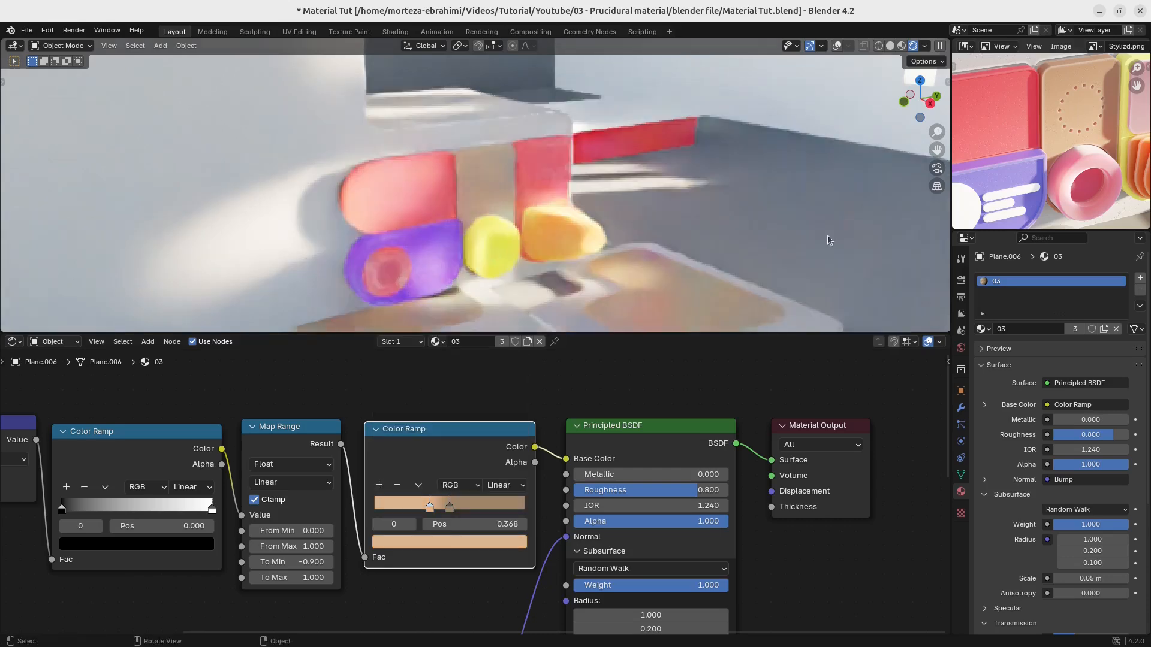
{"action": "left_click", "coordinate": [461, 540]}
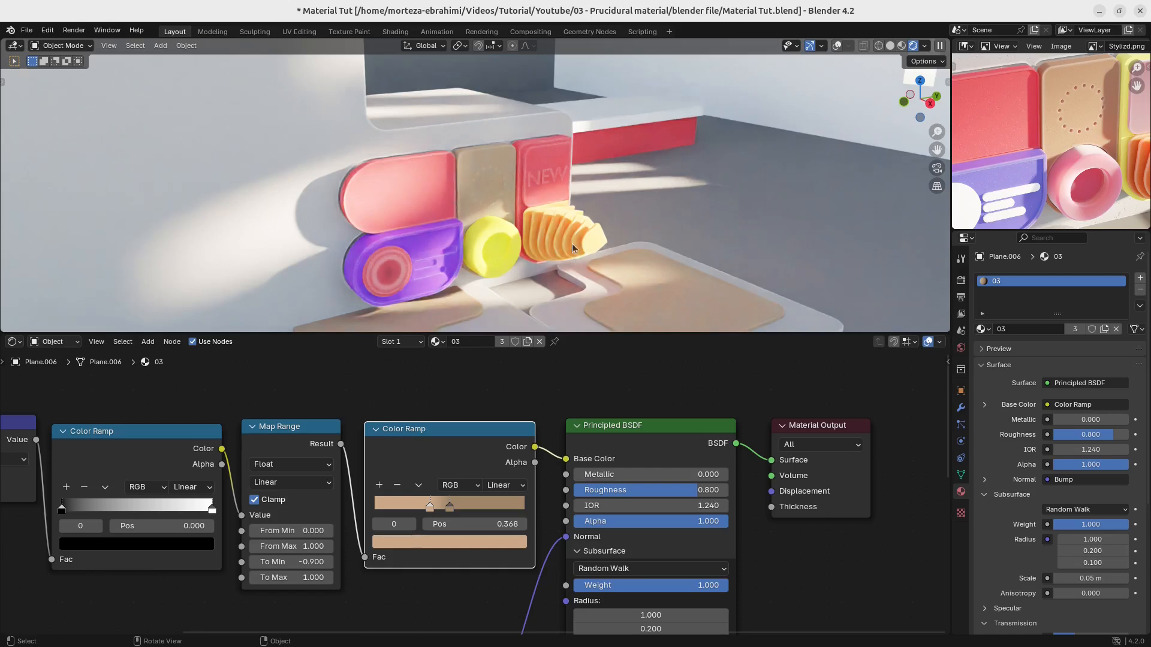
Select the panel behind the NEW text and bring the reference image's light pink panel into view.
{"action": "middle_click_drag", "start_coordinate": [1062, 147], "coordinate": [1001, 132]}
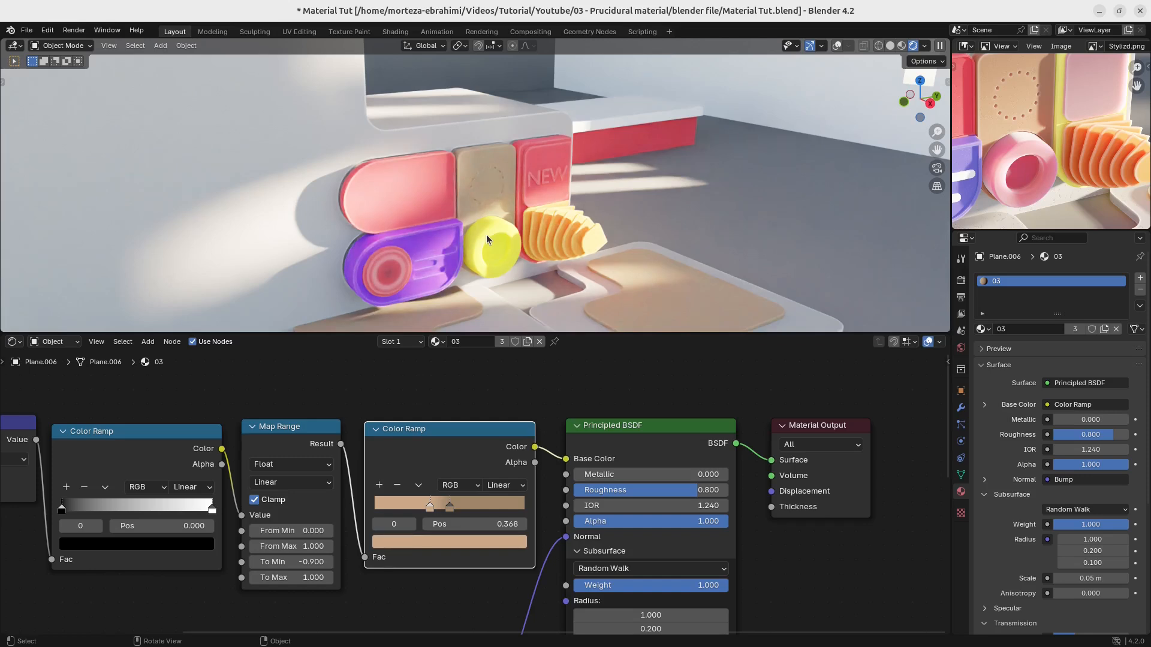
{"action": "left_click", "coordinate": [555, 153]}
{"action": "middle_click_drag", "start_coordinate": [555, 153], "coordinate": [537, 192]}
{"action": "middle_click_drag", "start_coordinate": [549, 167], "coordinate": [542, 169]}
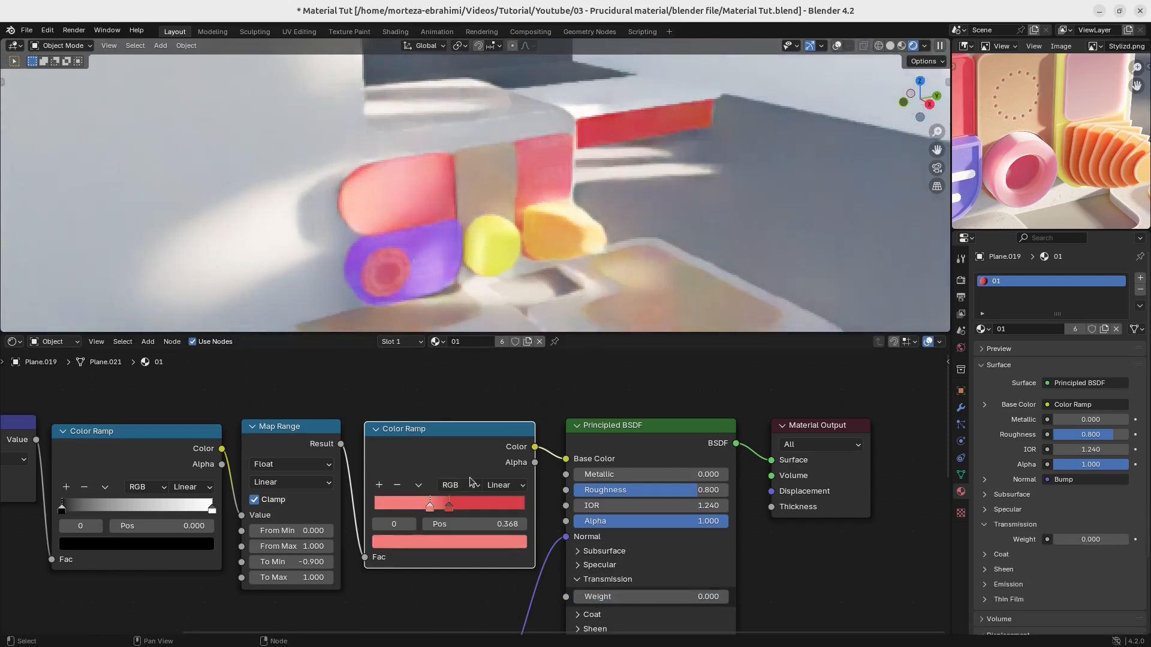
Try recoloring shared material 01's ramp stop at 0.495 by sampling the reference's light pink panel, and undo the change.
{"action": "left_click", "coordinate": [449, 507]}
{"action": "left_click", "coordinate": [465, 541]}
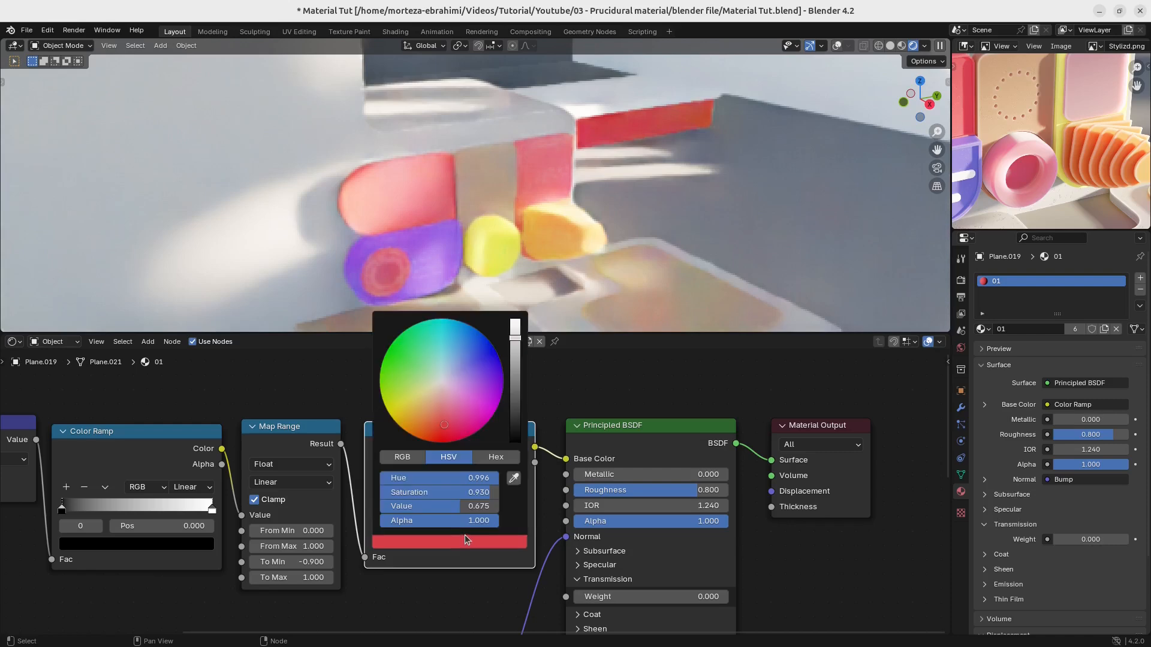
{"action": "left_click", "coordinate": [513, 477]}
{"action": "left_click", "coordinate": [1098, 88]}
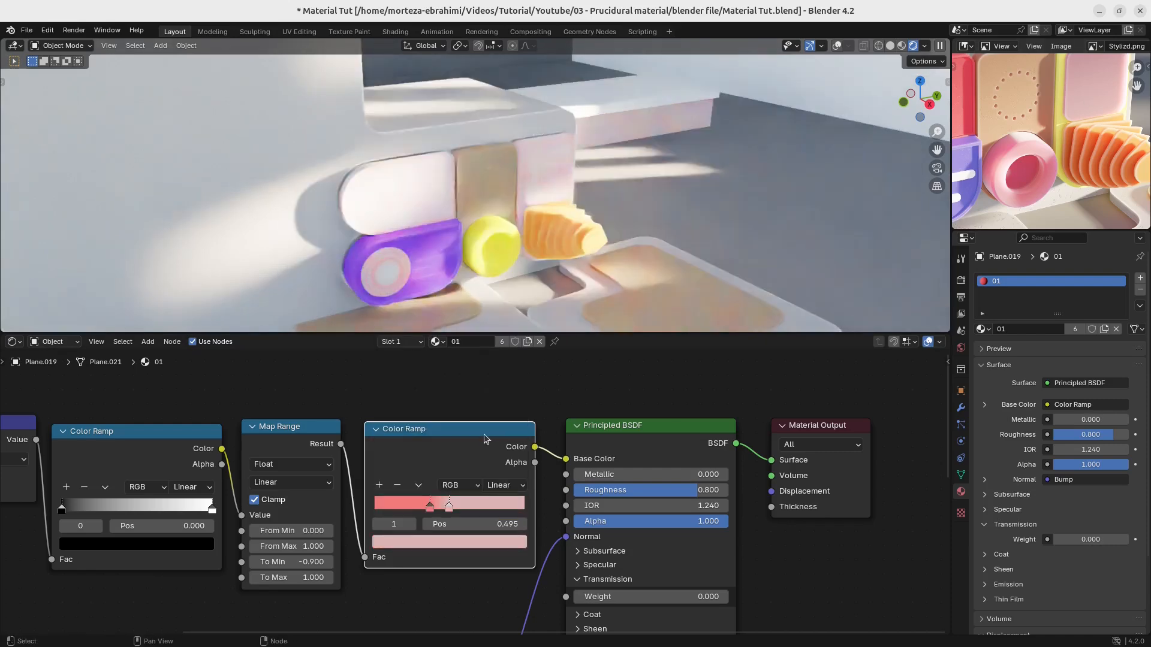
{"action": "key", "text": "ctrl+z"}
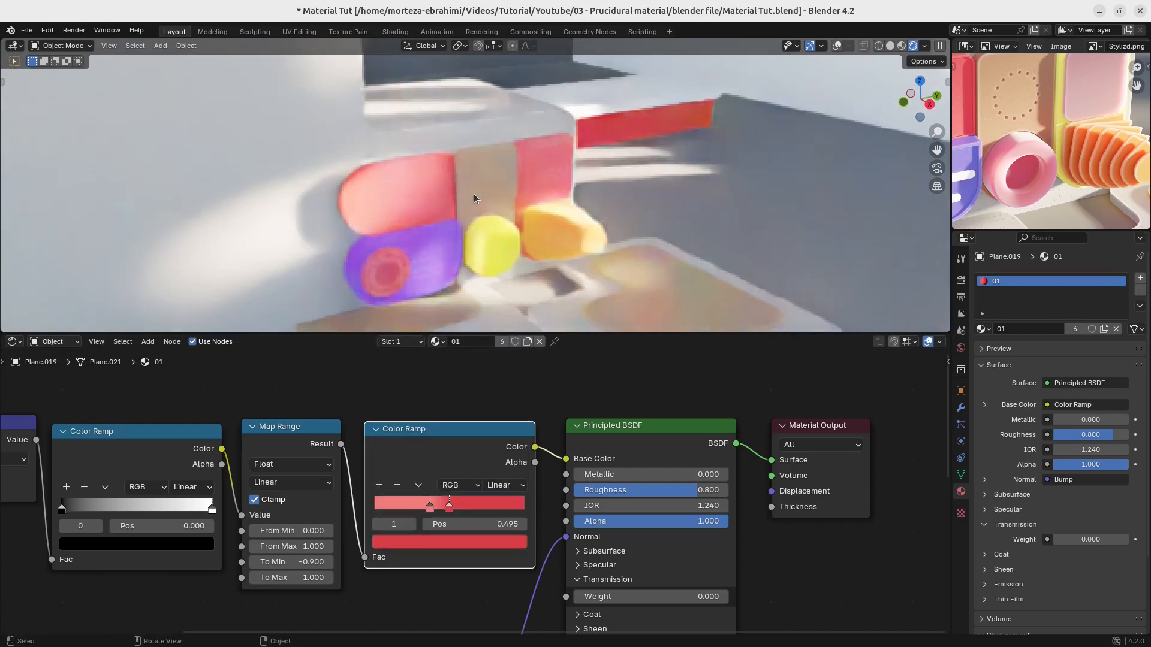
Give the NEW panel its own copy of material 01 and sample the reference's light pink for its ramp stop at 0.495.
{"action": "left_click", "coordinate": [502, 341]}
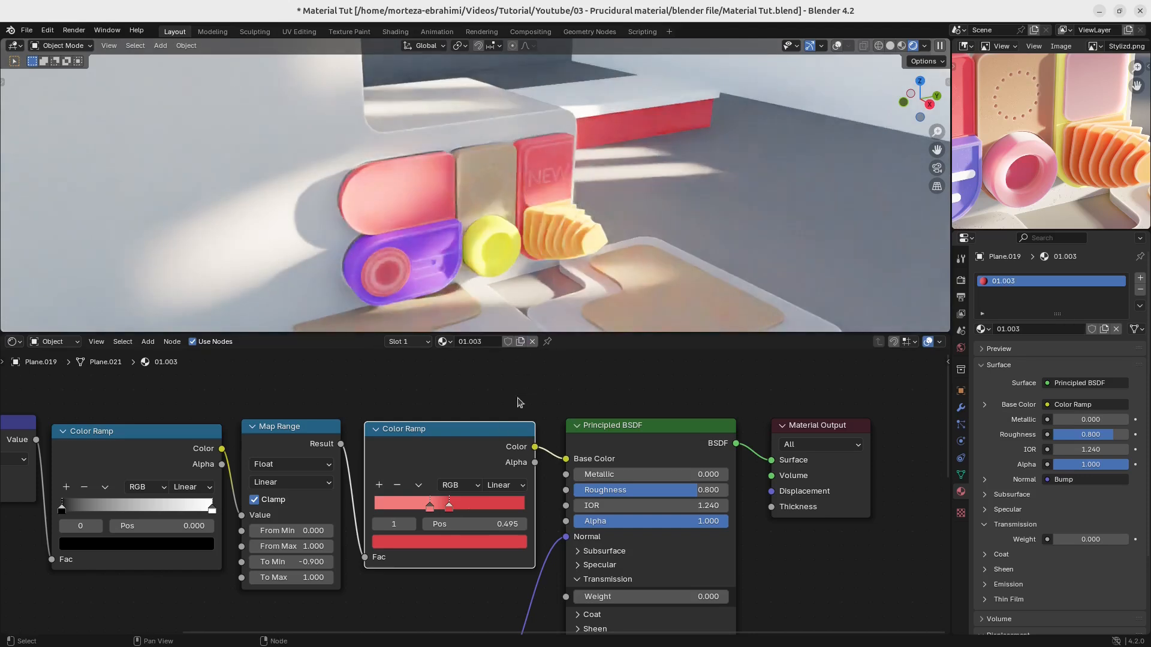
{"action": "left_click", "coordinate": [462, 541]}
{"action": "left_click", "coordinate": [514, 477]}
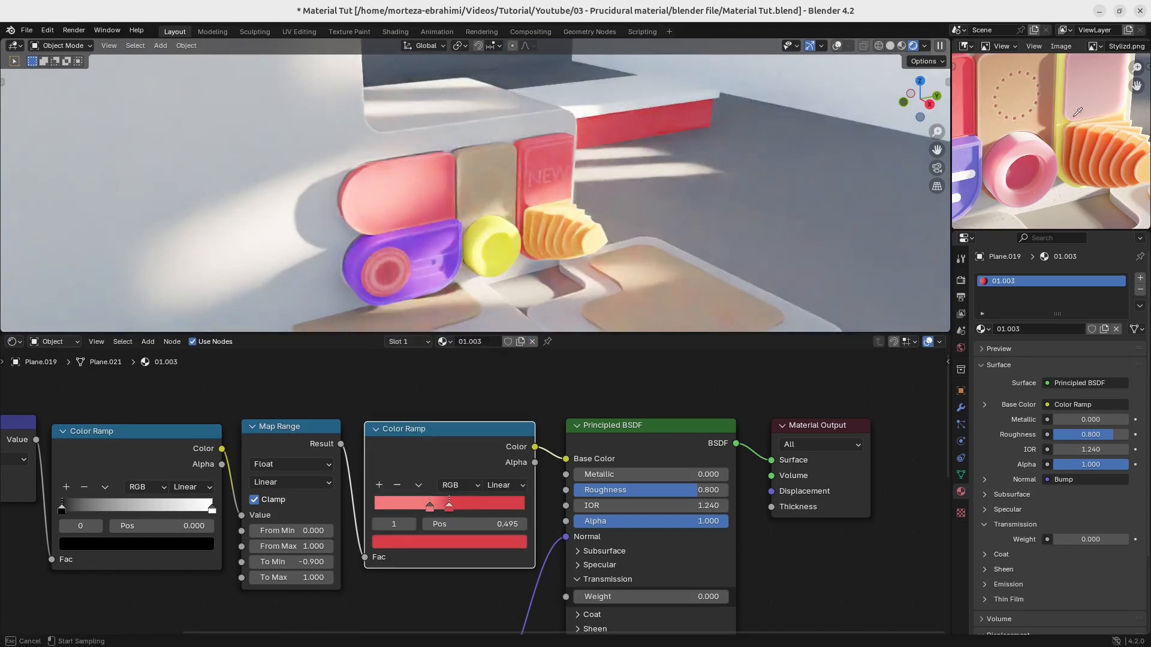
{"action": "left_click", "coordinate": [1086, 93]}
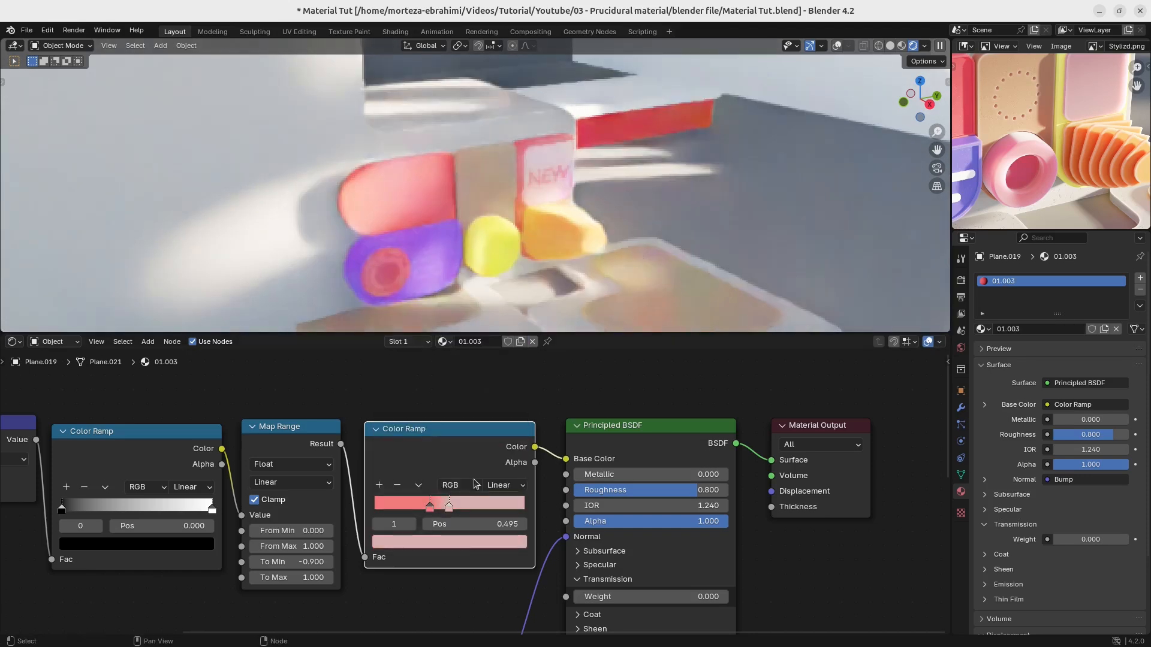
Darken the NEW panel's ramp stop at 0.495 and shift it to a mauve pink with saturation 0.591 and value 0.468.
{"action": "left_click", "coordinate": [447, 542]}
{"action": "left_click_drag", "start_coordinate": [515, 337], "coordinate": [515, 353]}
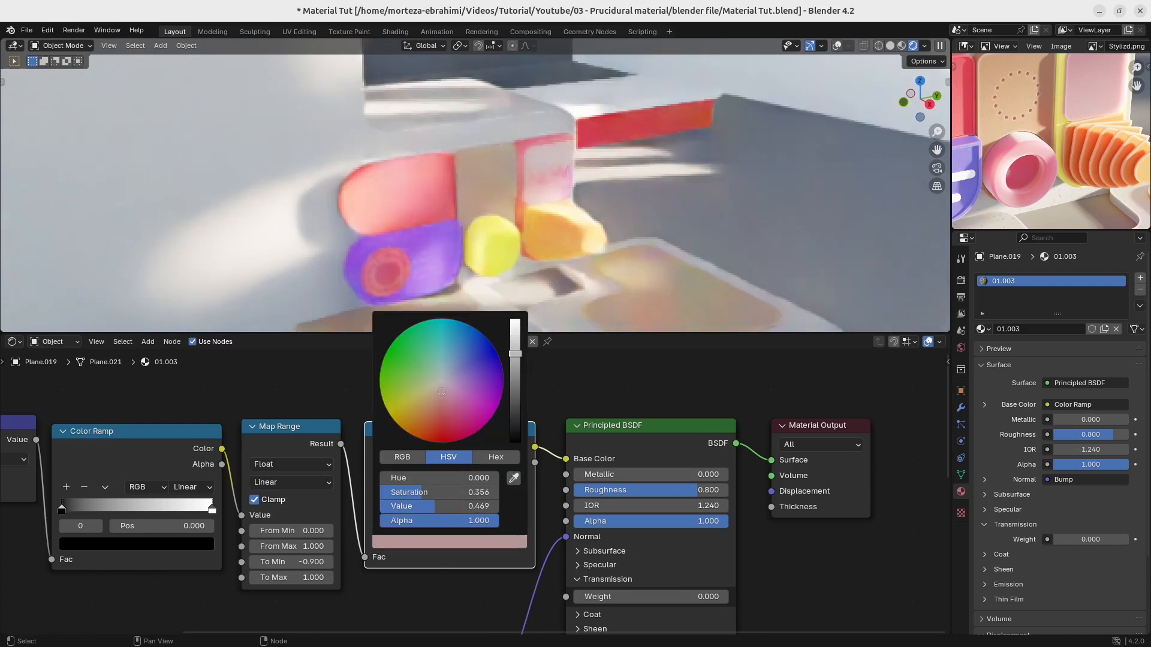
{"action": "left_click", "coordinate": [452, 397]}
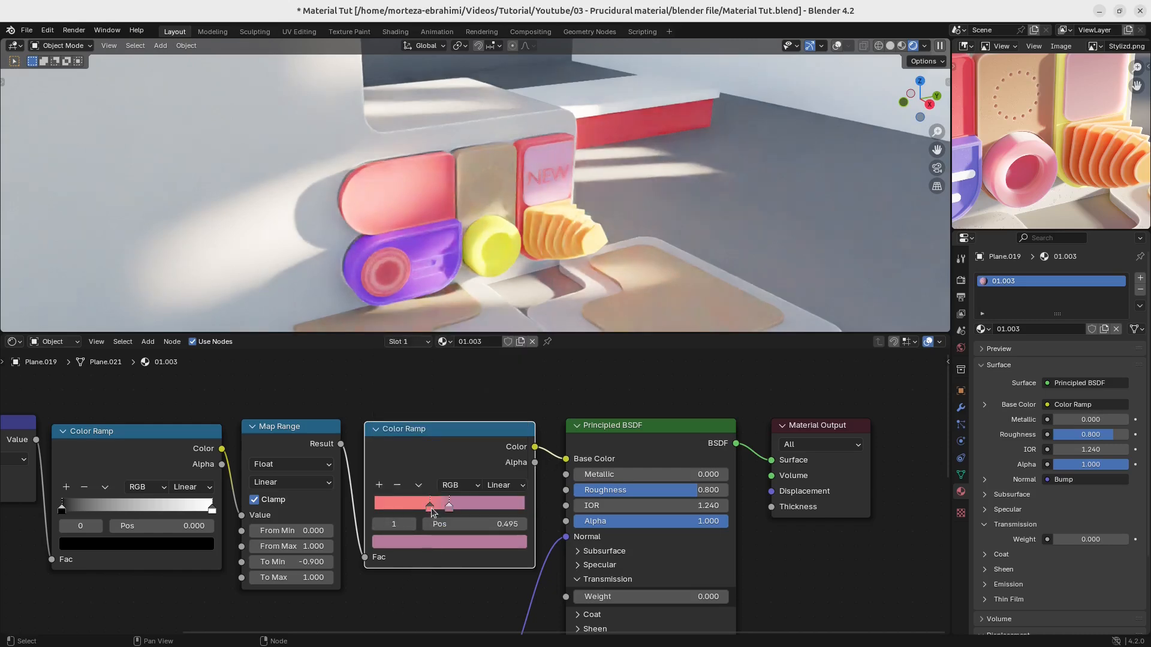
Copy the mauve pink onto the NEW panel's ramp stop at 0.368 and brighten it.
{"action": "left_click", "coordinate": [431, 508]}
{"action": "left_click", "coordinate": [416, 539]}
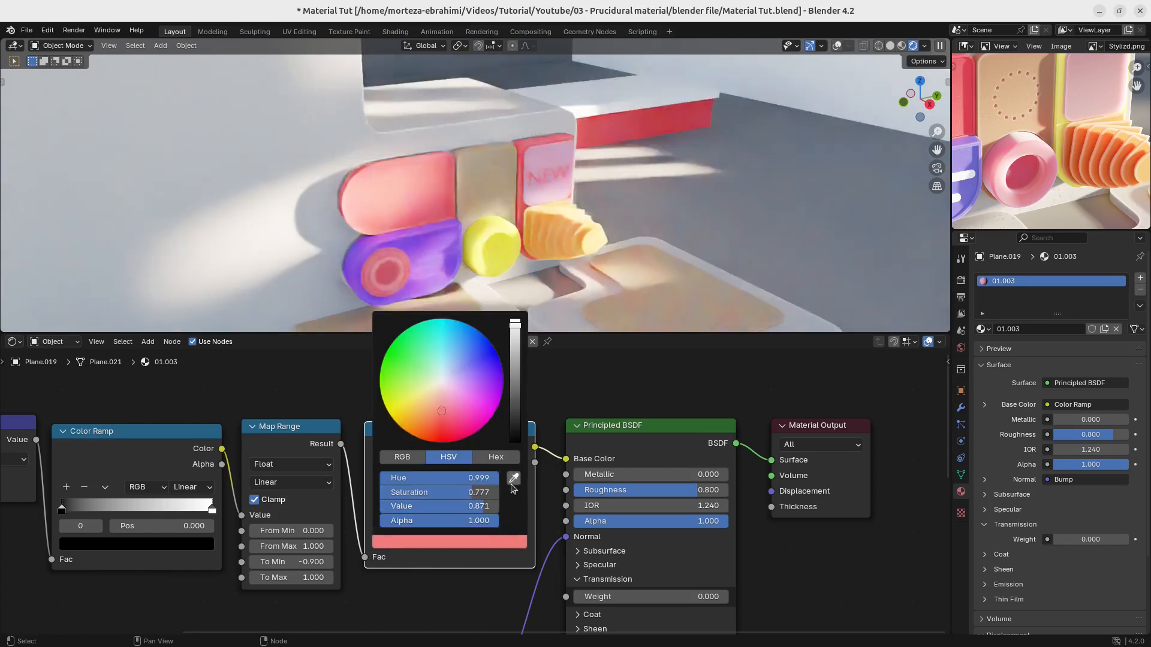
{"action": "left_click", "coordinate": [513, 479]}
{"action": "left_click", "coordinate": [455, 504]}
{"action": "left_click", "coordinate": [443, 541]}
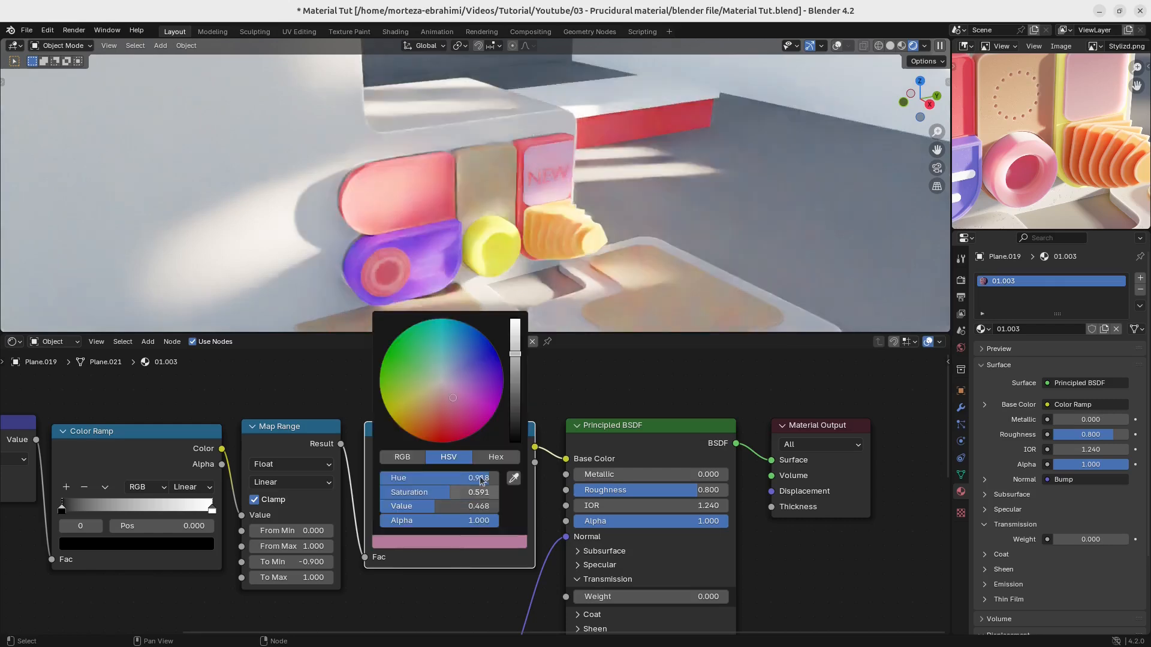
{"action": "left_click_drag", "start_coordinate": [516, 354], "coordinate": [517, 336]}
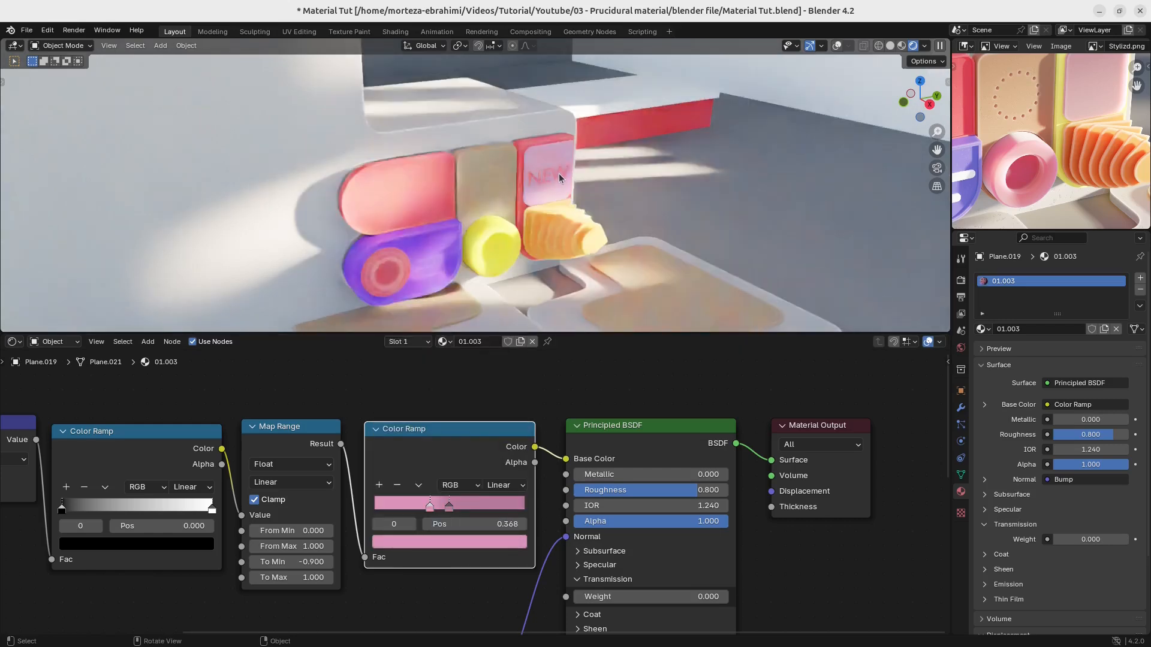
Select the NEW text object using wireframe display, and return the viewport to solid display.
{"action": "key", "text": "z"}
{"action": "left_click", "coordinate": [712, 234]}
{"action": "key", "text": "z"}
{"action": "left_click", "coordinate": [272, 245]}
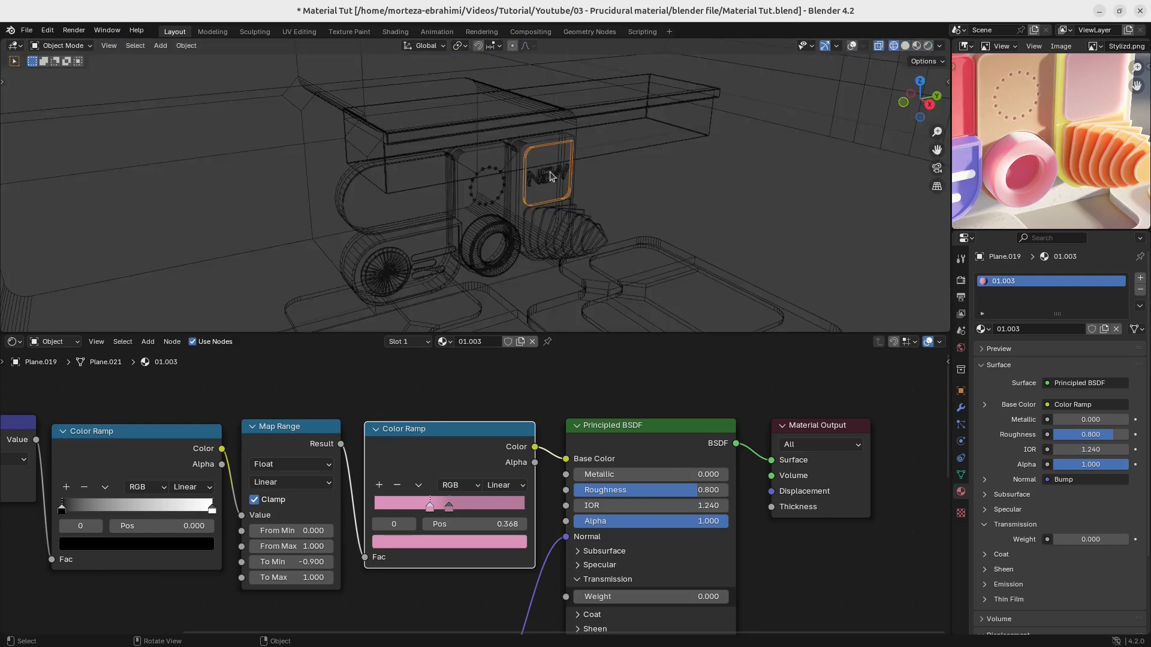
{"action": "left_click", "coordinate": [548, 179]}
{"action": "key", "text": "shift+z"}
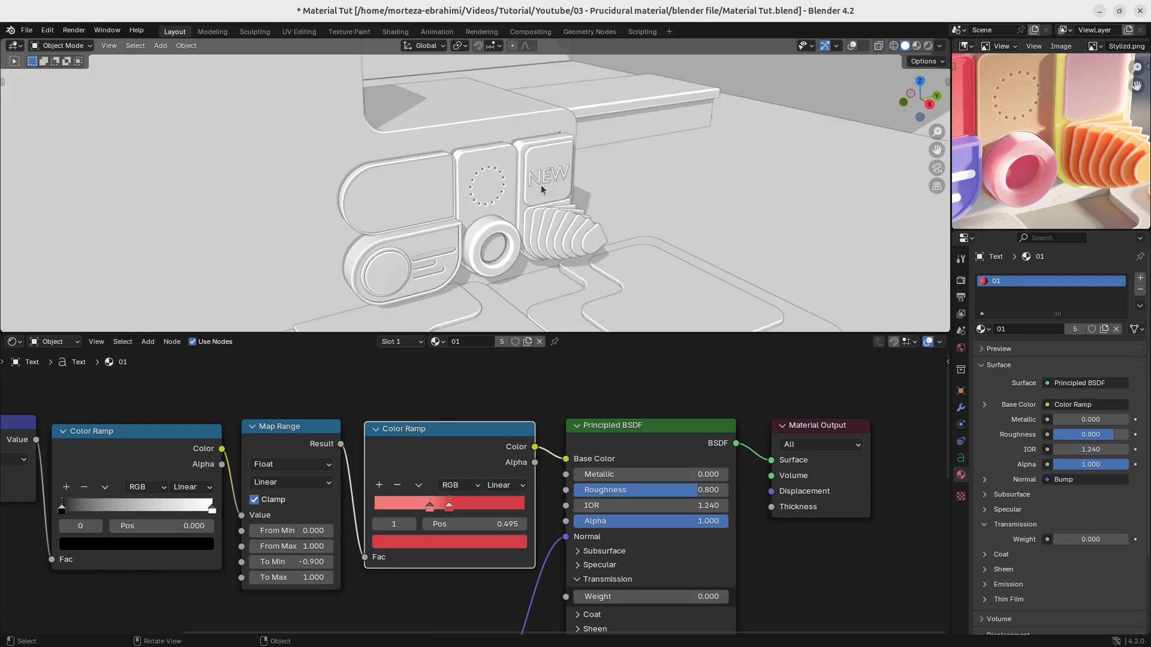
Link the pink panel's material 01.003 to the NEW text and restore the rendered view.
{"action": "left_click", "coordinate": [548, 156], "text": "shift"}
{"action": "key", "text": "ctrl+l"}
{"action": "left_click", "coordinate": [549, 157]}
{"action": "key", "text": "z"}
{"action": "left_click", "coordinate": [563, 202]}
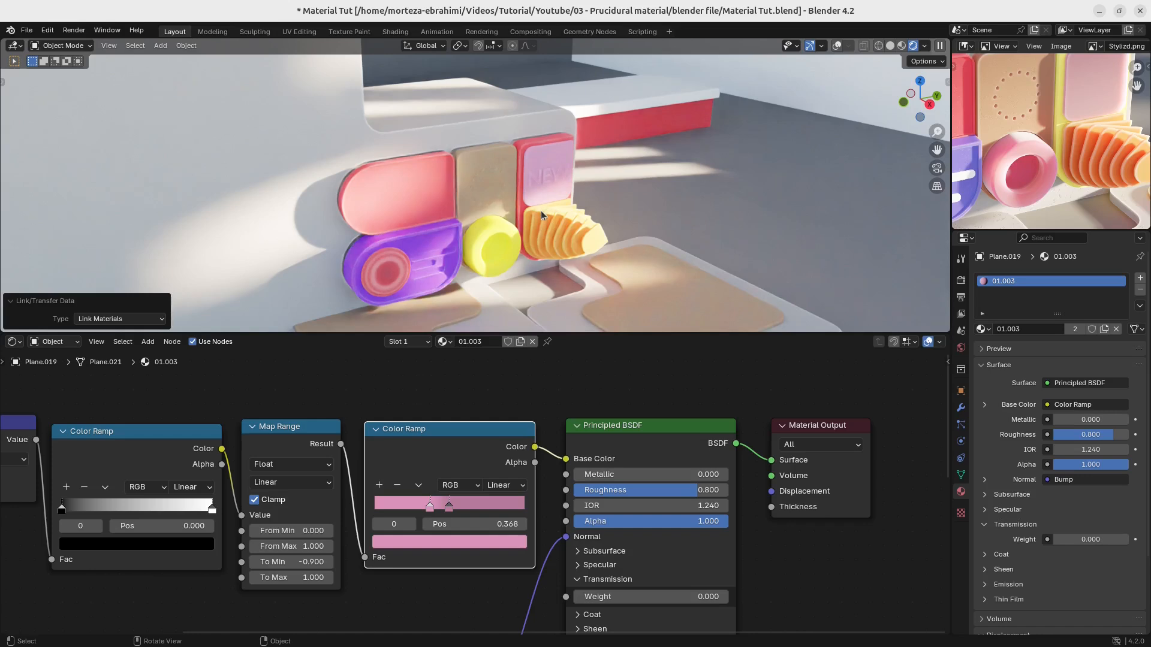
Brighten the purple panel's material 05 ramp stop at 0.495 to value 0.823.
{"action": "left_click", "coordinate": [423, 242]}
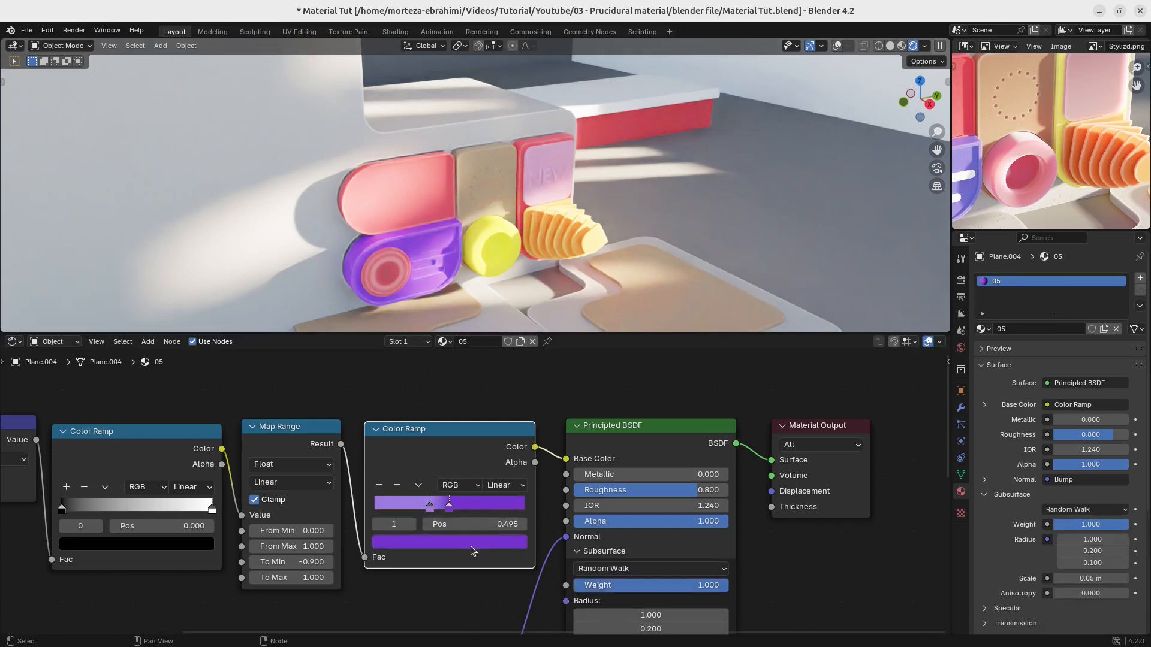
{"action": "left_click", "coordinate": [470, 542]}
{"action": "left_click_drag", "start_coordinate": [519, 352], "coordinate": [515, 329]}
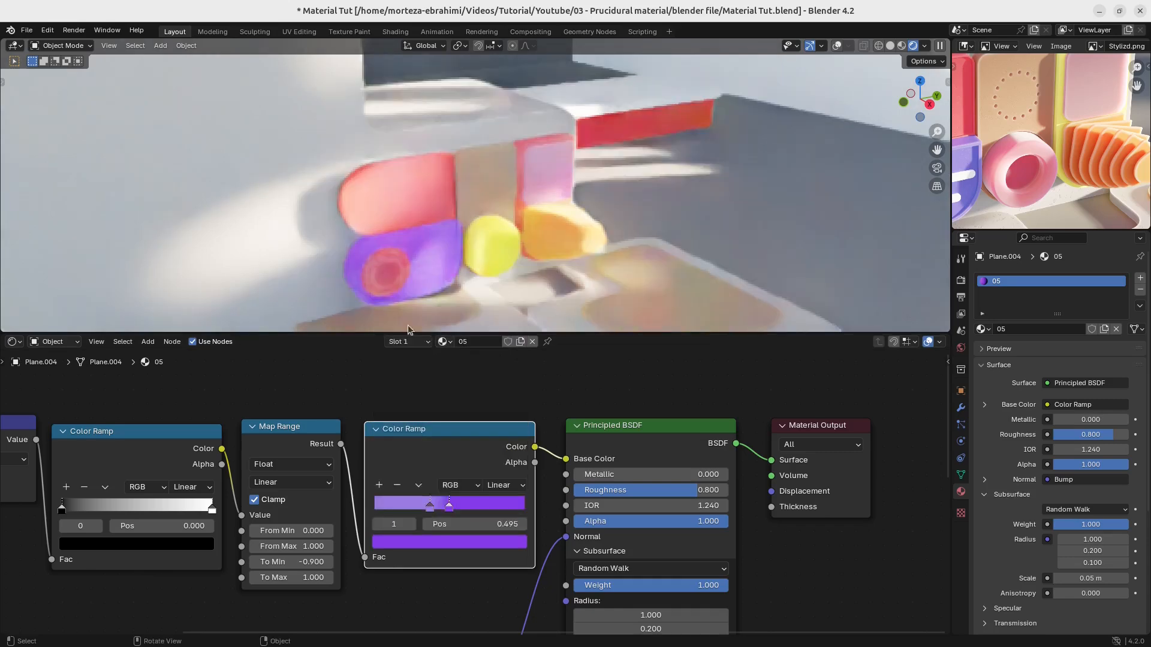
{"action": "middle_click_drag", "start_coordinate": [670, 586], "coordinate": [664, 462]}
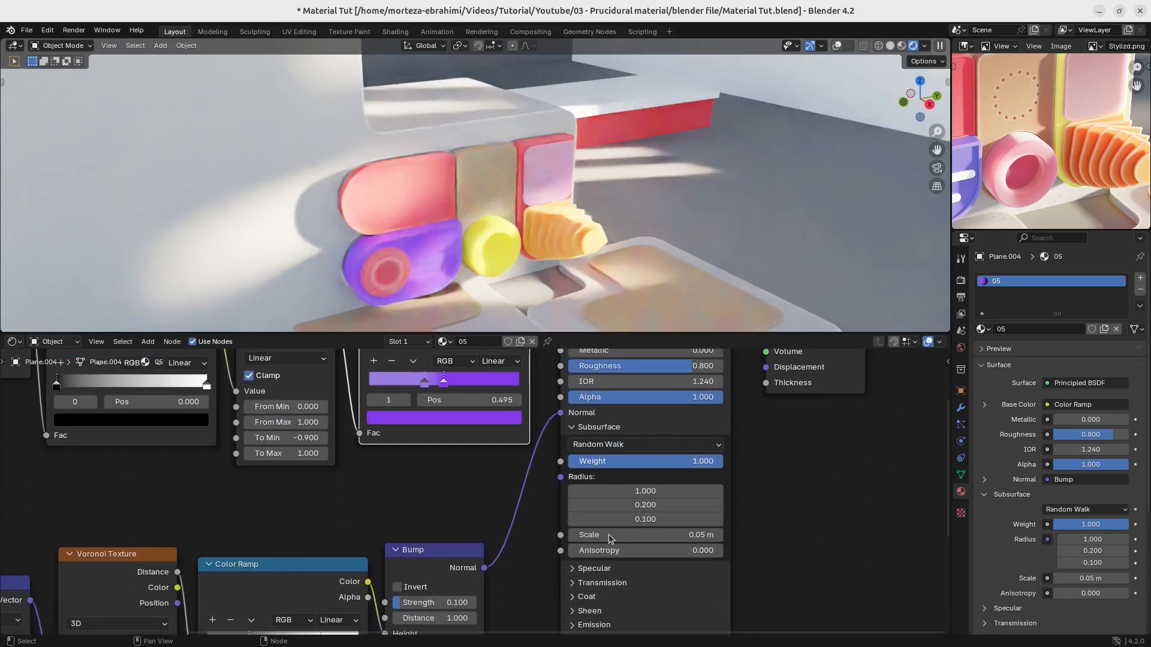
{"action": "left_click", "coordinate": [574, 583]}
{"action": "left_click", "coordinate": [573, 584]}
{"action": "middle_click_drag", "start_coordinate": [652, 402], "coordinate": [675, 507]}
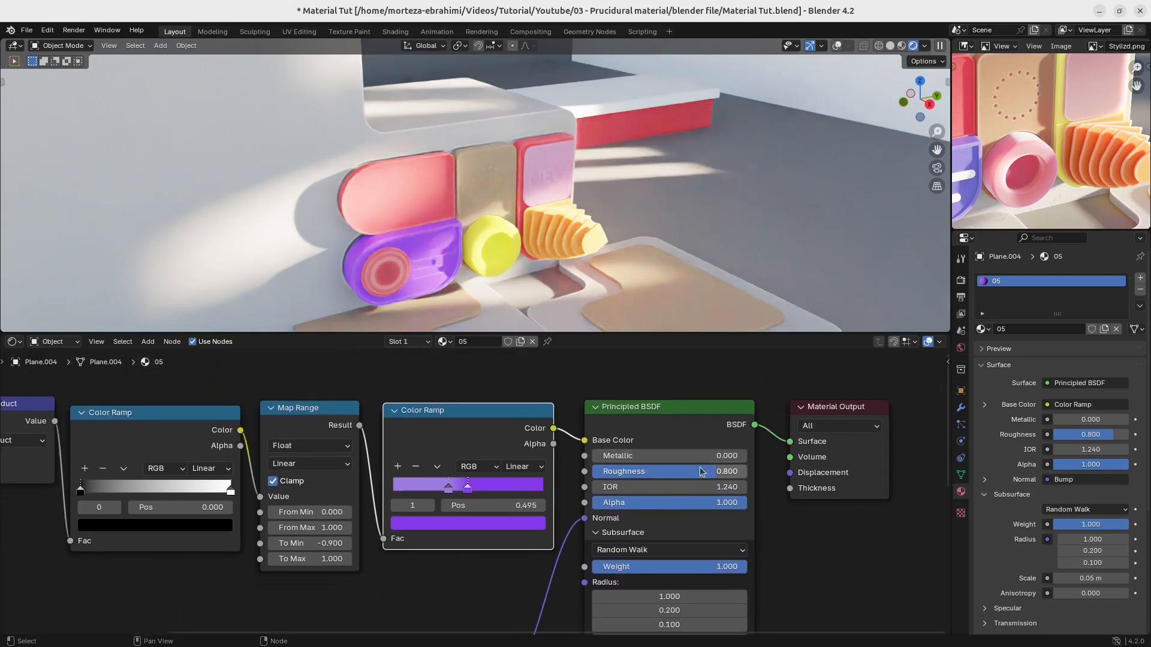
Copy the deeper purple onto material 05's ramp stop at 0.368 and brighten that stop.
{"action": "left_click", "coordinate": [449, 487]}
{"action": "left_click", "coordinate": [468, 523]}
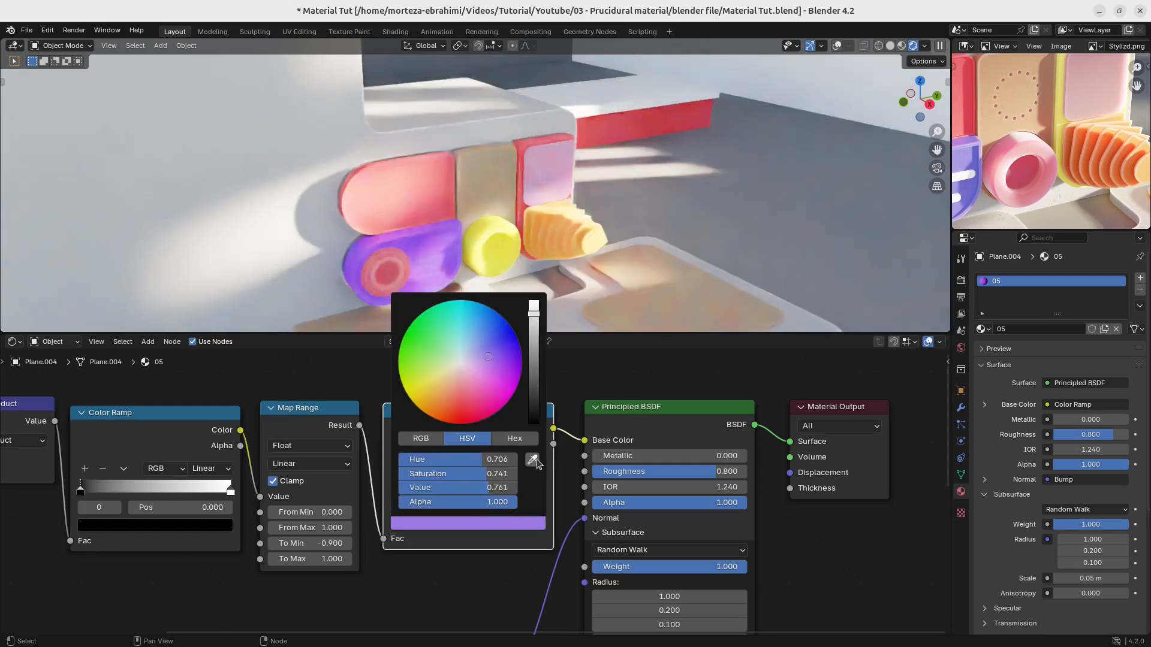
{"action": "left_click", "coordinate": [535, 465]}
{"action": "left_click", "coordinate": [488, 487]}
{"action": "left_click", "coordinate": [468, 524]}
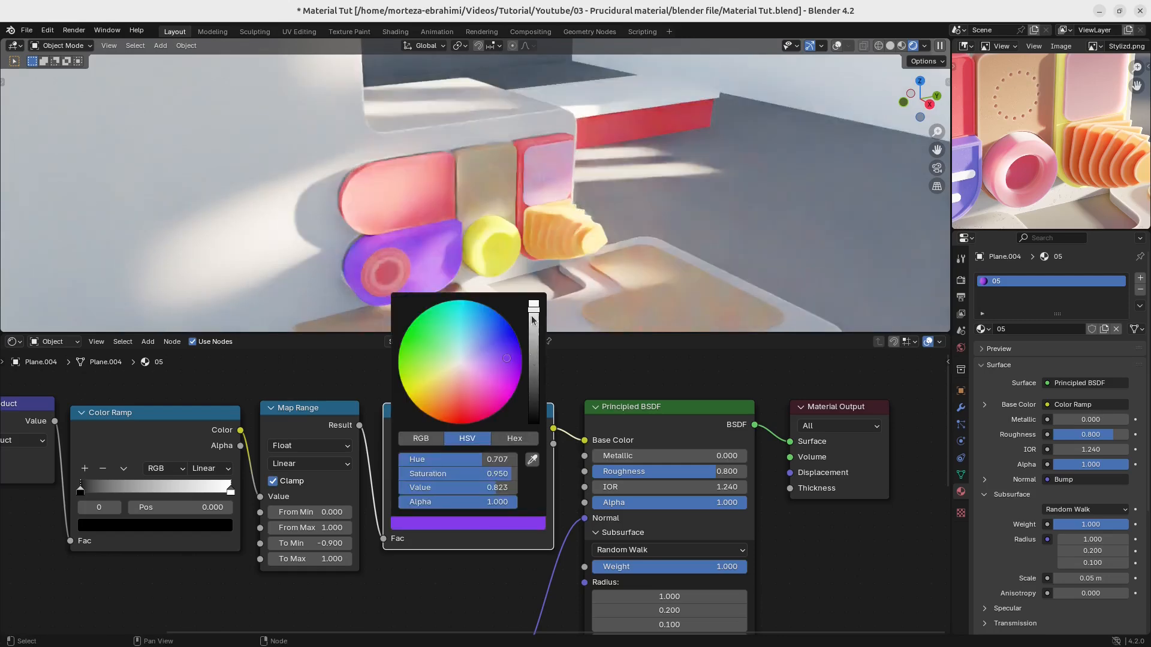
{"action": "left_click_drag", "start_coordinate": [534, 310], "coordinate": [534, 307]}
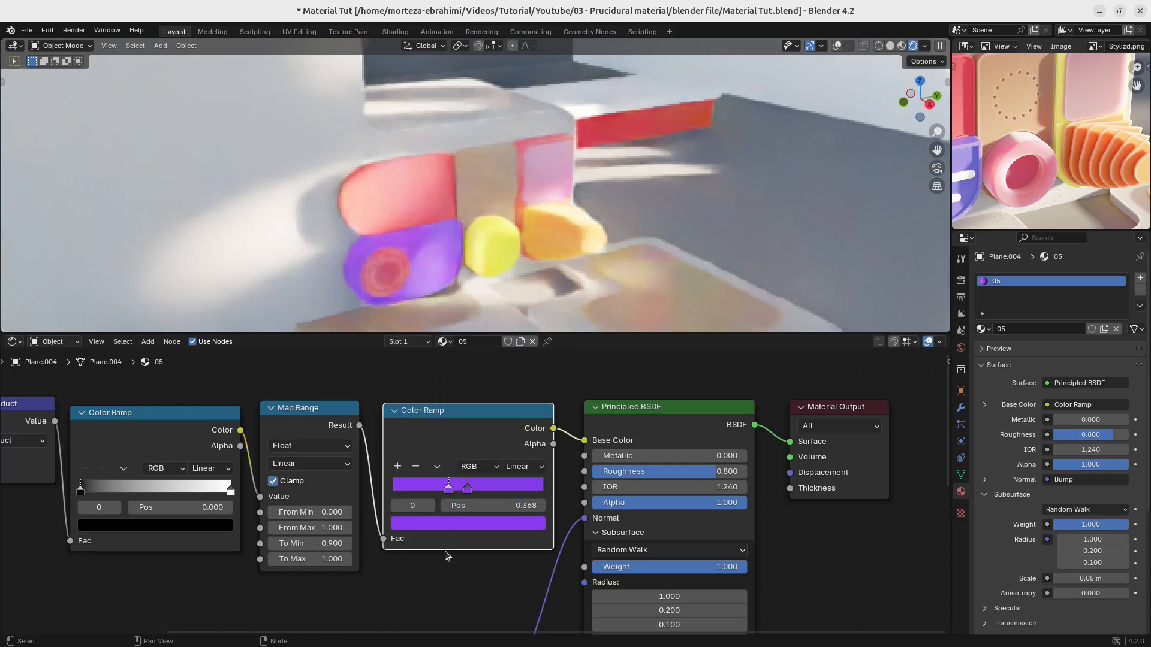
{"action": "left_click", "coordinate": [503, 524]}
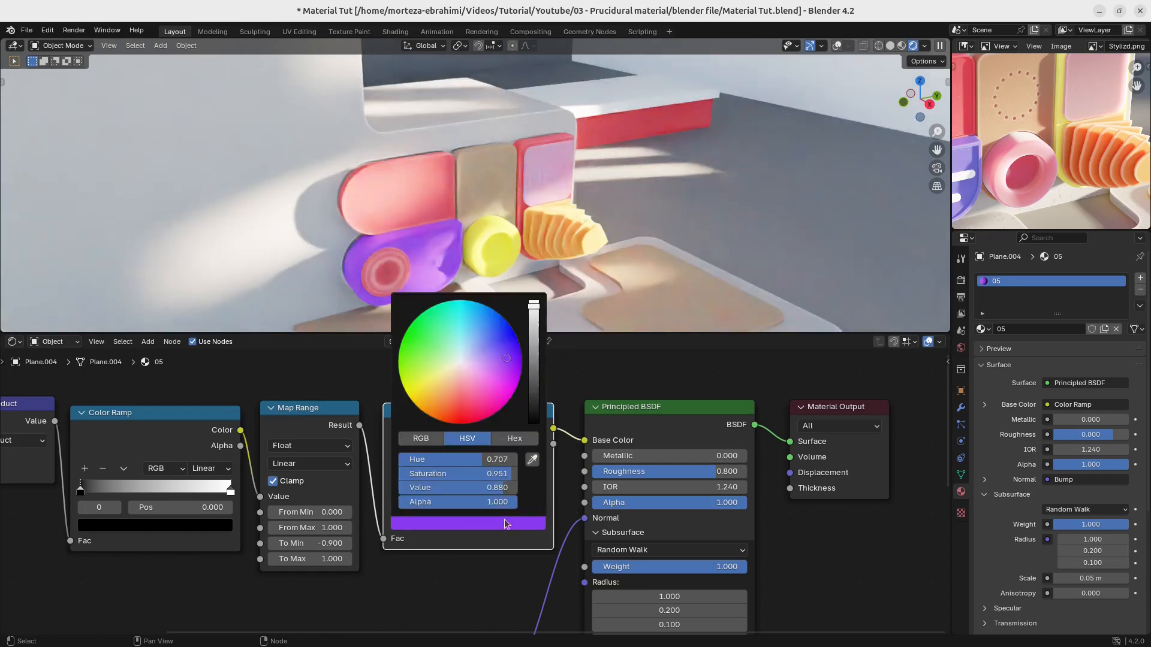
{"action": "left_click", "coordinate": [455, 525]}
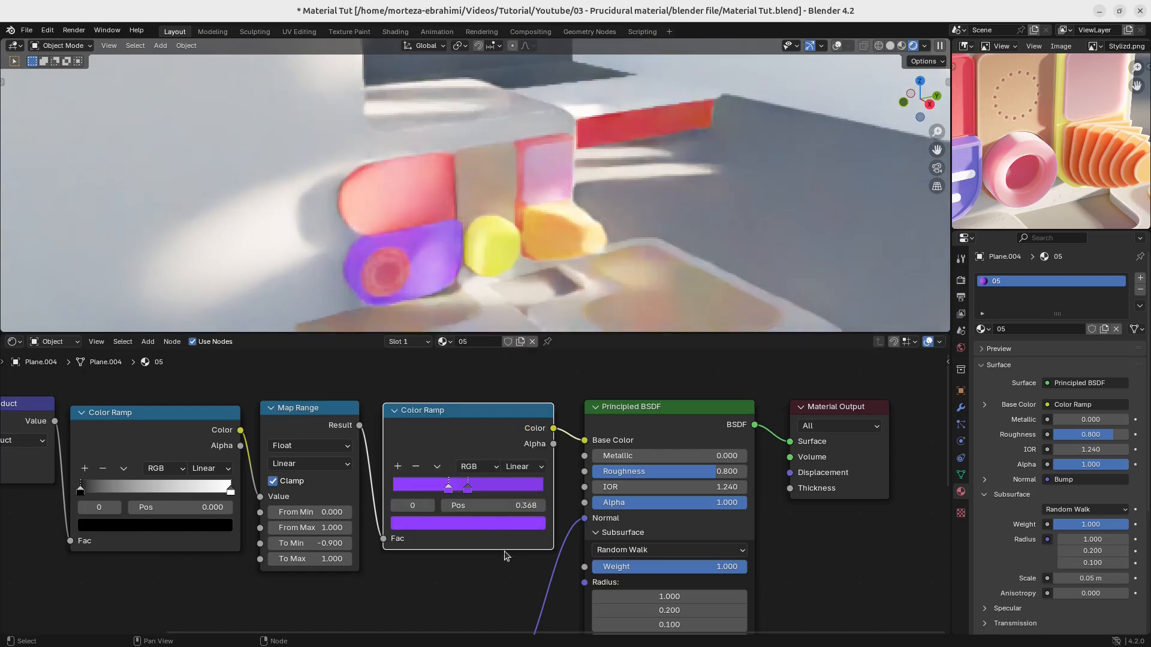
Darken material 05's ramp stop at 0.495 slightly and save the file.
{"action": "left_click", "coordinate": [468, 487]}
{"action": "left_click", "coordinate": [473, 525]}
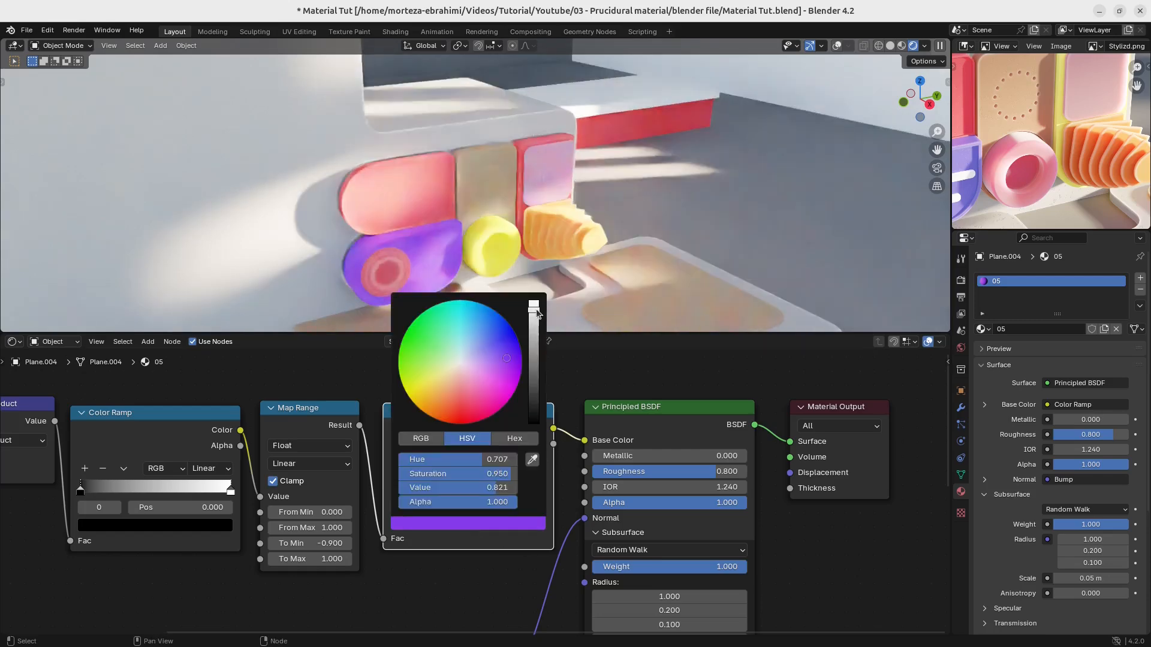
{"action": "left_click_drag", "start_coordinate": [537, 313], "coordinate": [533, 317]}
{"action": "key", "text": "ctrl+s"}
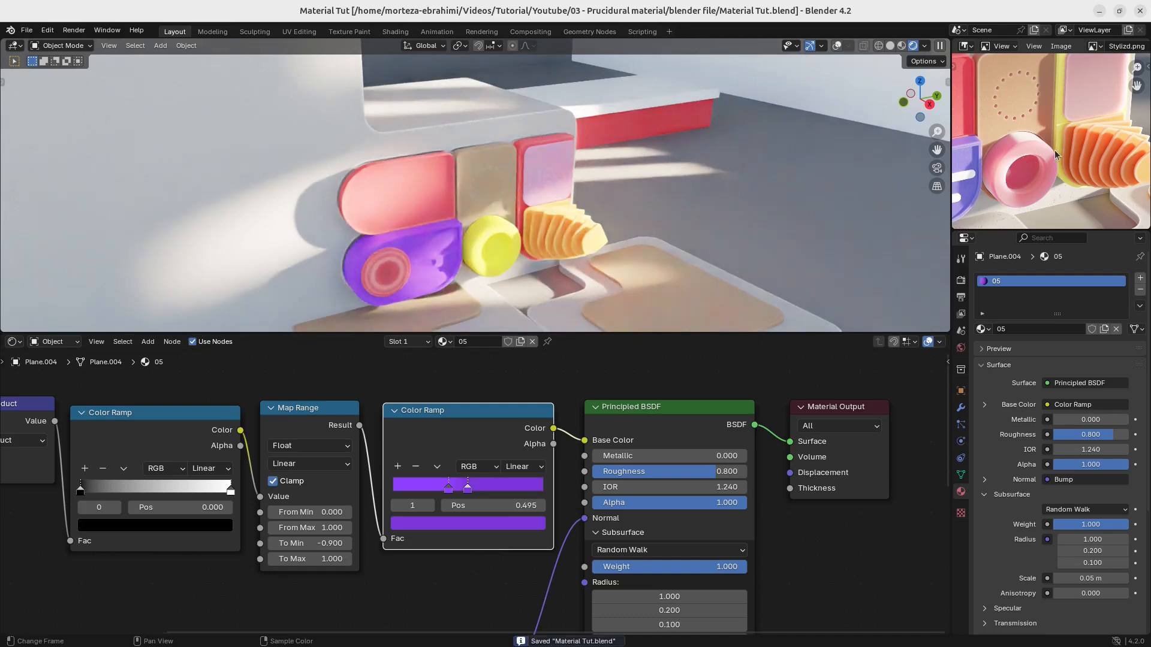
Darken material 02's grey ramp stop at 0.500 and move its white stop to 0.414.
{"action": "scroll", "coordinate": [1056, 145], "scroll_direction": "down", "scroll_amount": 3}
{"action": "scroll", "coordinate": [1049, 161], "scroll_direction": "up", "scroll_amount": 2}
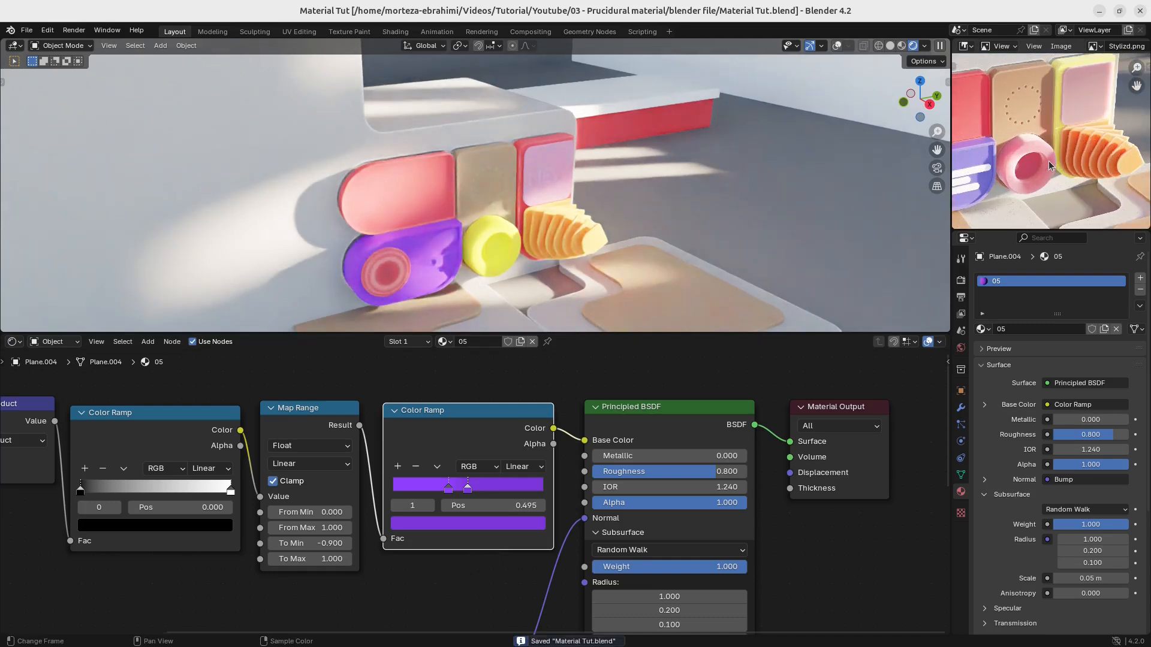
{"action": "left_click", "coordinate": [507, 314]}
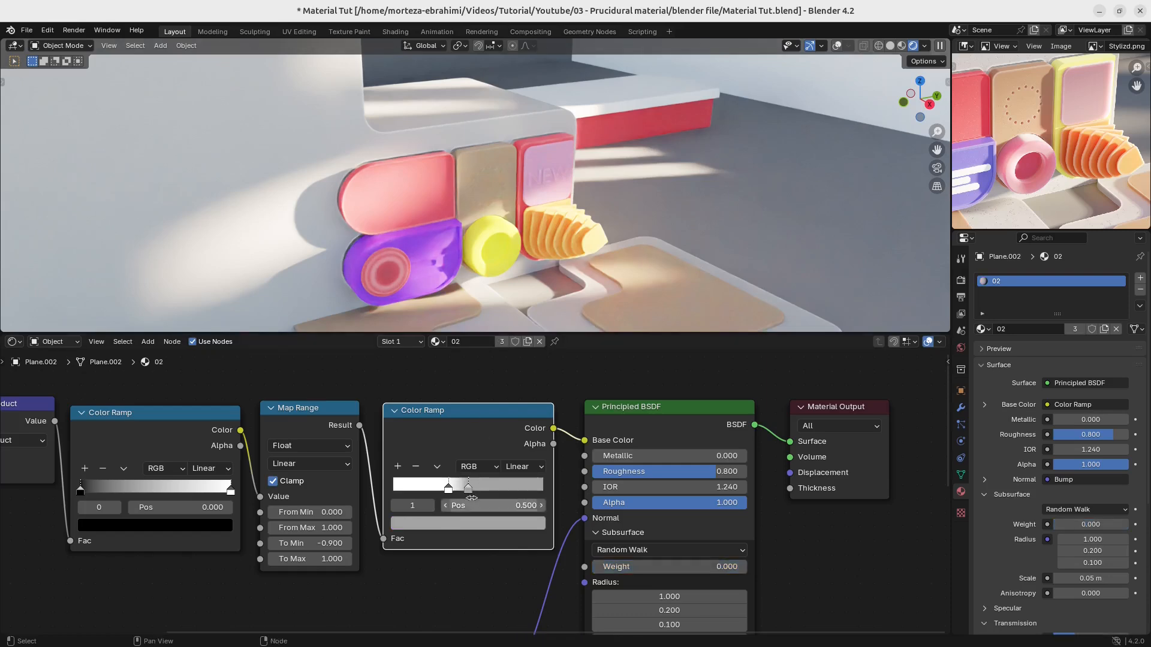
{"action": "left_click", "coordinate": [475, 523]}
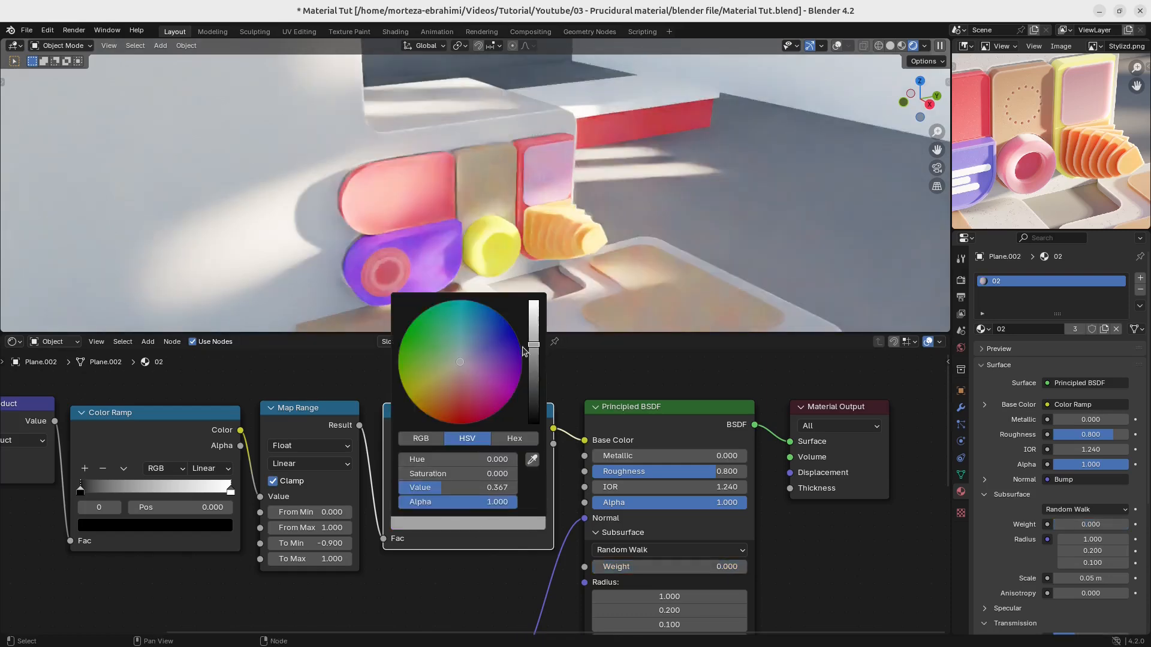
{"action": "left_click_drag", "start_coordinate": [533, 353], "coordinate": [533, 357]}
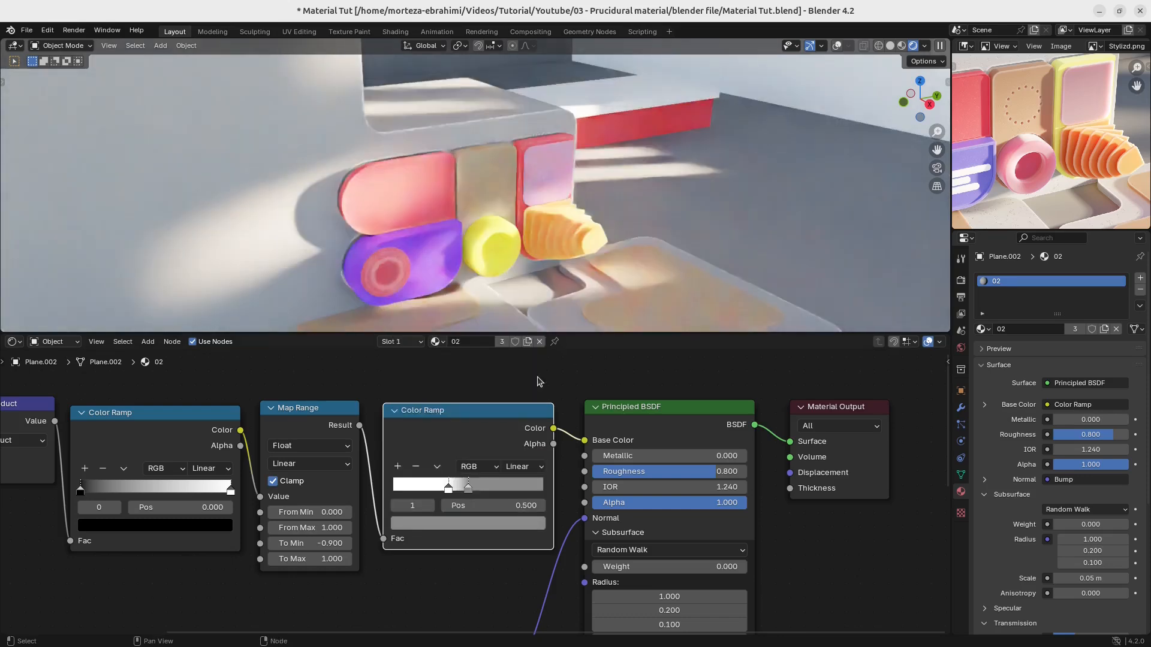
{"action": "mouse_move", "coordinate": [448, 488]}
{"action": "left_mouse_down"}
{"action": "mouse_move", "coordinate": [374, 499]}
{"action": "mouse_move", "coordinate": [498, 495]}
{"action": "mouse_move", "coordinate": [438, 494]}
{"action": "left_mouse_up"}
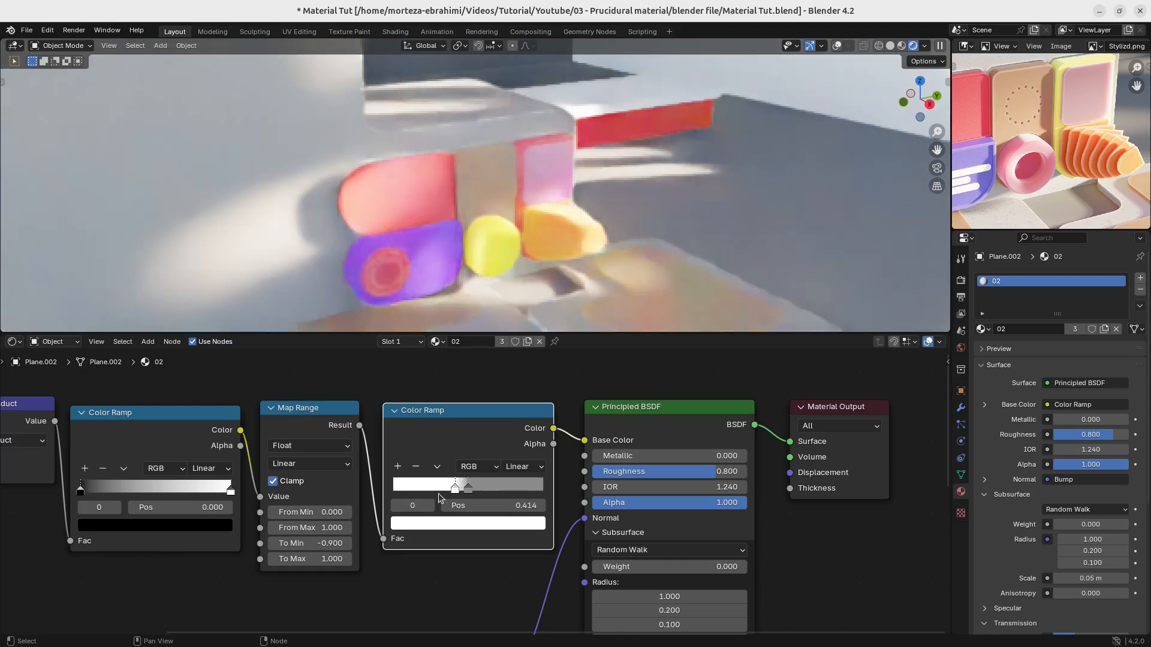
Try a lighter tan sampled from the reference image on material 03's ramp stop at 0.500.
{"action": "left_click", "coordinate": [652, 287]}
{"action": "left_click", "coordinate": [469, 488]}
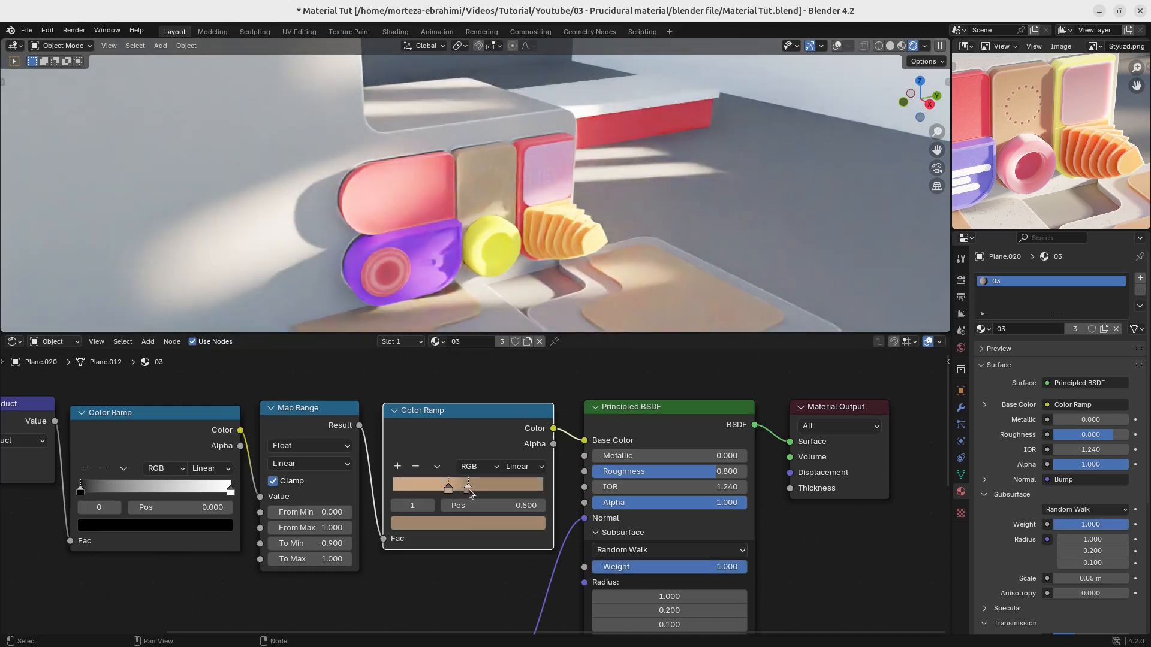
{"action": "left_click", "coordinate": [474, 522]}
{"action": "left_click", "coordinate": [538, 467]}
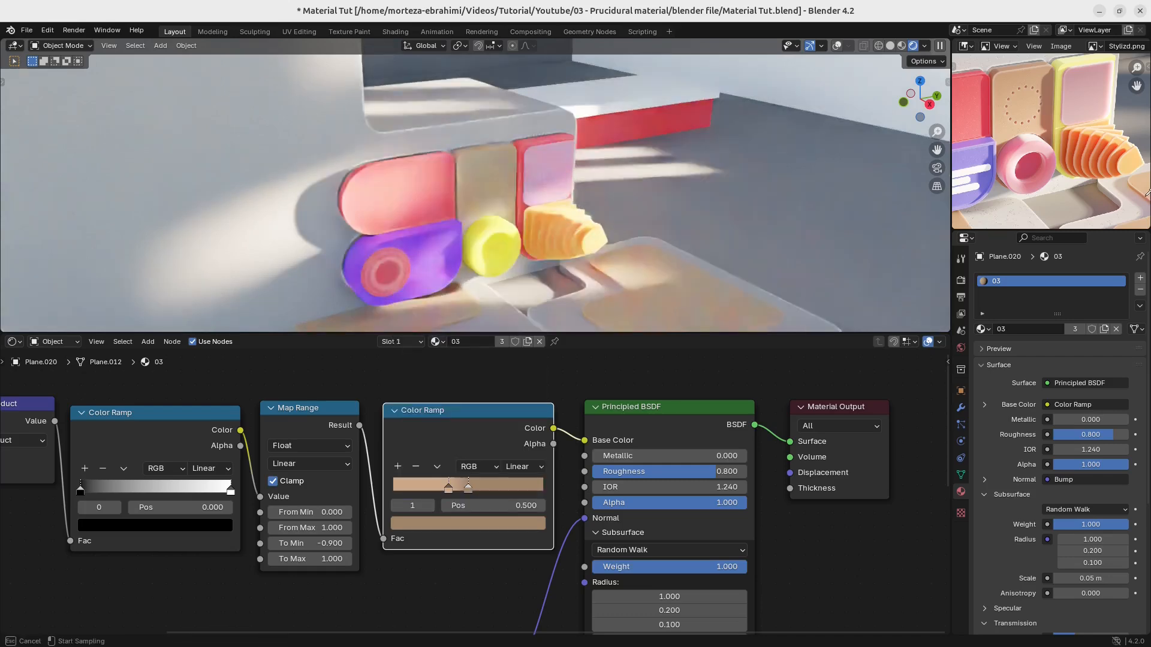
{"action": "left_click", "coordinate": [1146, 196]}
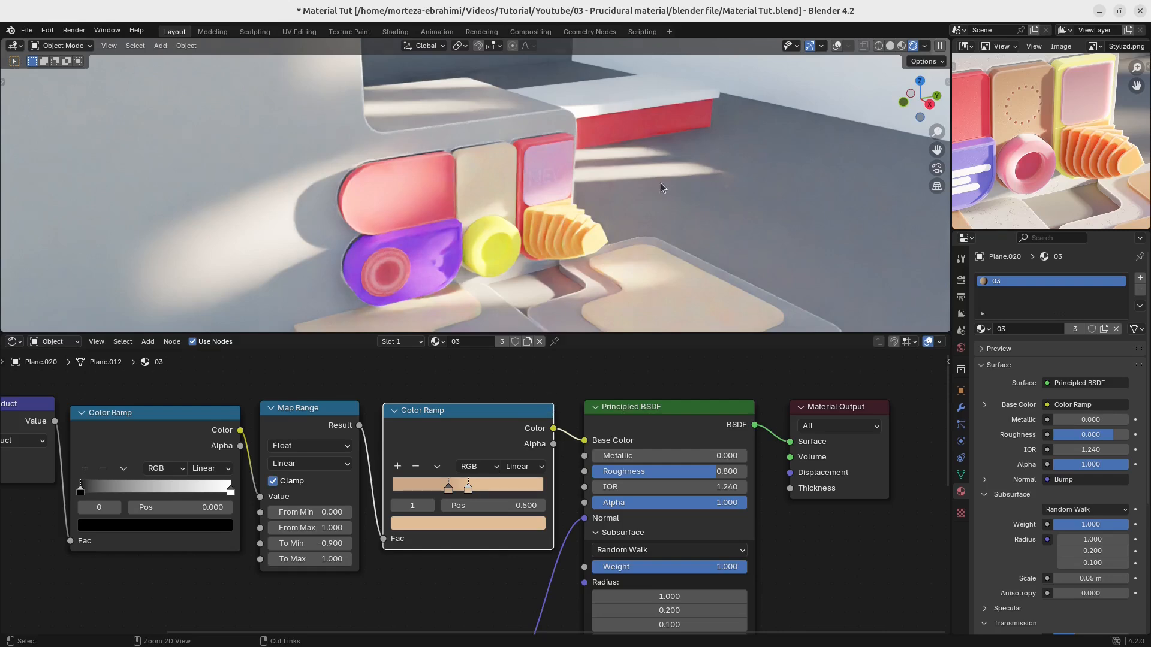
Try a greyish tone sampled from the reference image on the background bench's material 01 ramp stop at 0.495.
{"action": "left_click", "coordinate": [688, 114]}
{"action": "left_click", "coordinate": [1005, 283]}
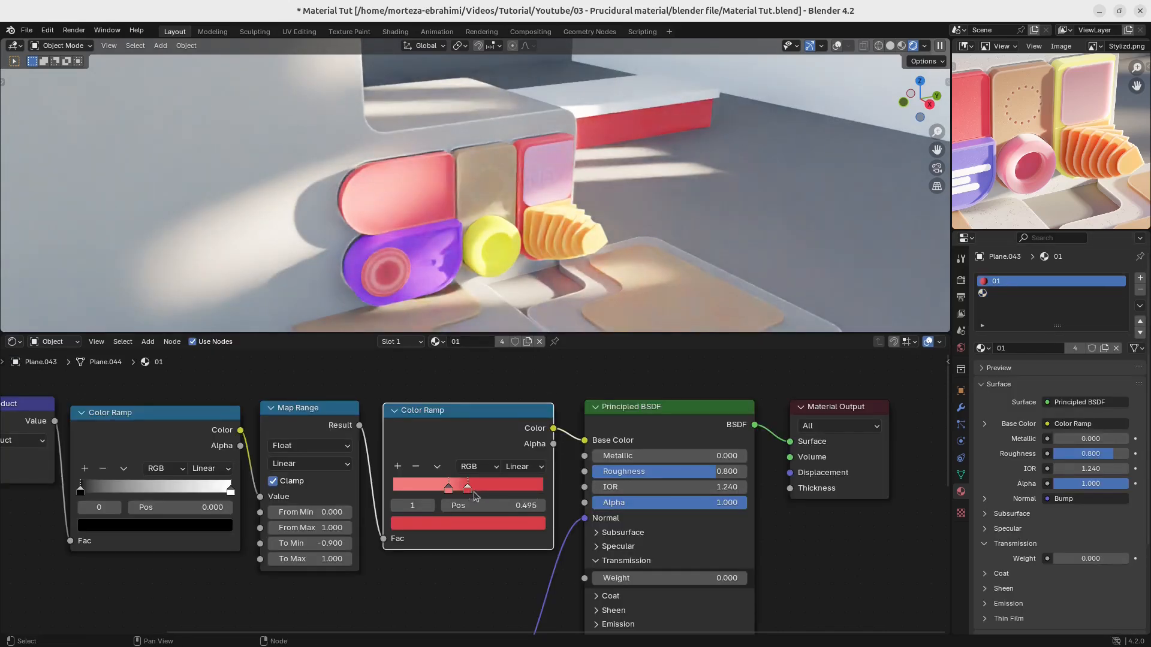
{"action": "left_click", "coordinate": [480, 523]}
{"action": "left_click", "coordinate": [535, 464]}
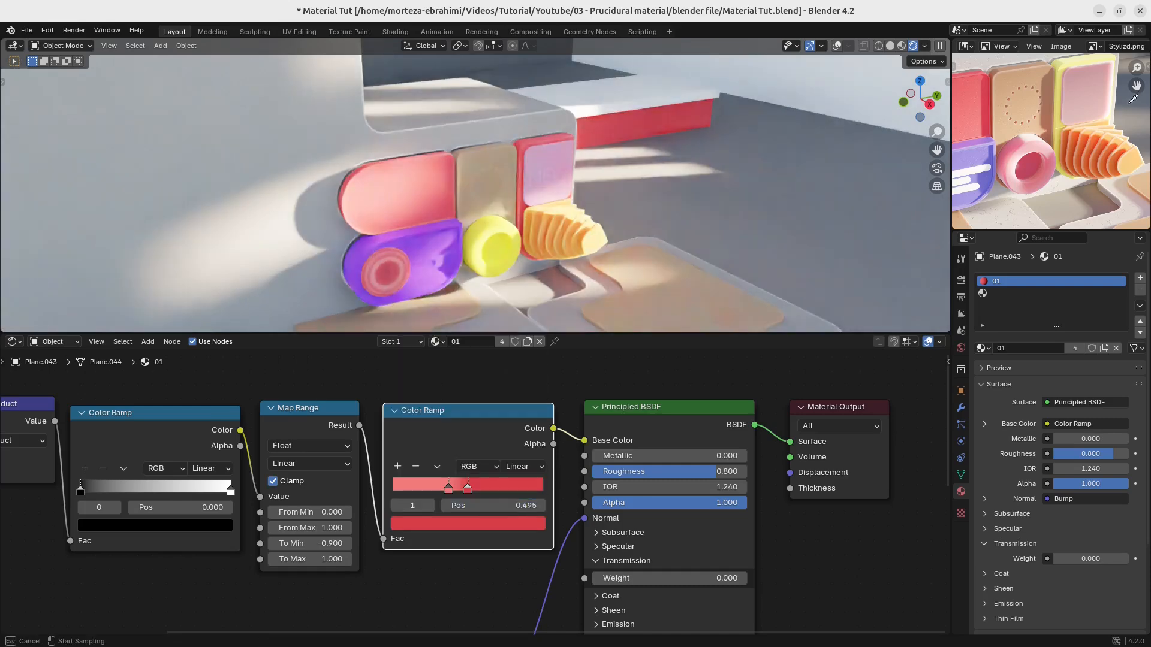
{"action": "left_click", "coordinate": [1131, 121]}
{"action": "middle_click_drag", "start_coordinate": [1104, 77], "coordinate": [1047, 109]}
Try an eyedropper-sampled color on material 01's ramp stop at 0.368 and shift the ramp stops.
{"action": "left_click", "coordinate": [447, 488]}
{"action": "left_click", "coordinate": [457, 524]}
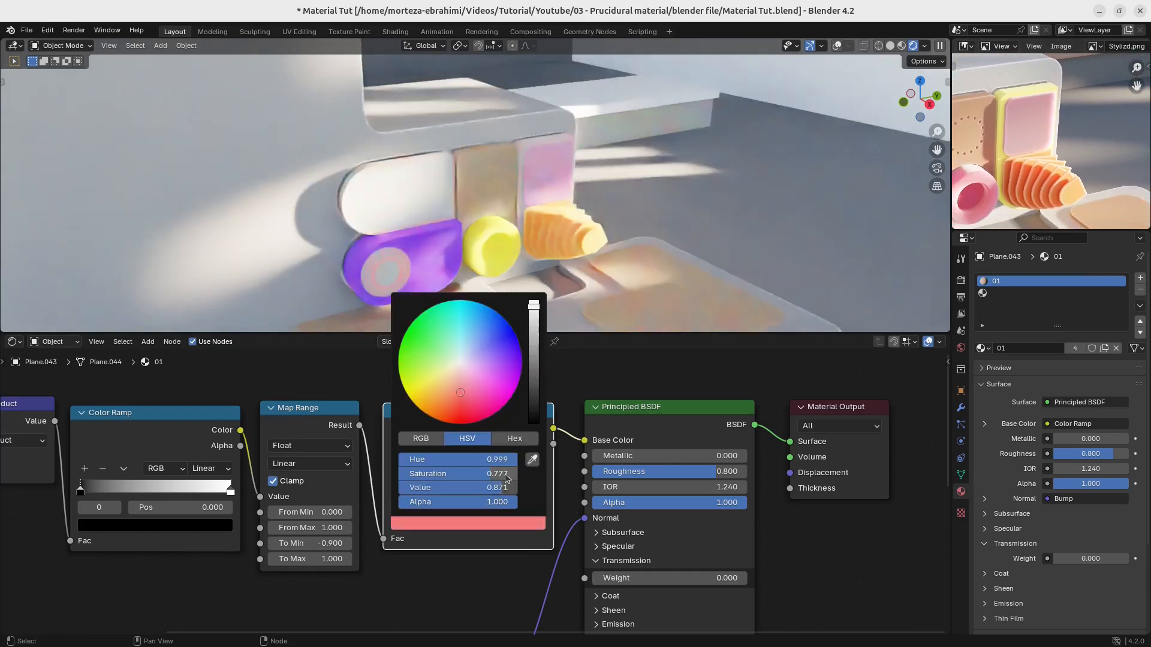
{"action": "left_click", "coordinate": [535, 462]}
{"action": "left_click", "coordinate": [480, 494]}
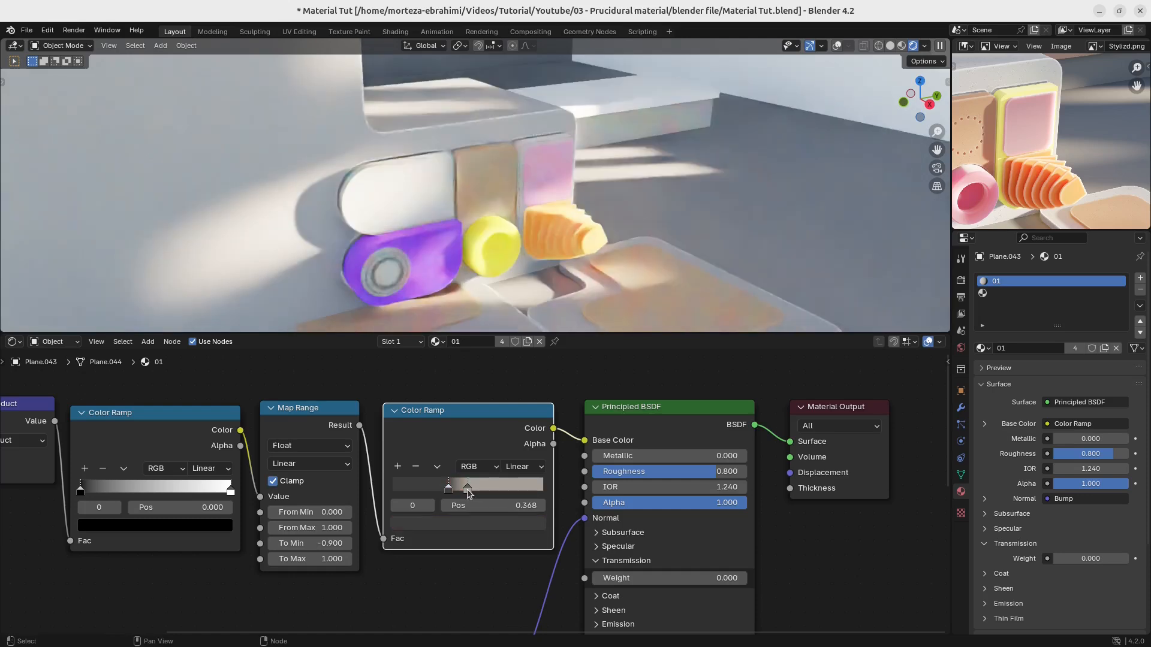
{"action": "mouse_move", "coordinate": [469, 491]}
{"action": "left_mouse_down"}
{"action": "mouse_move", "coordinate": [440, 495]}
{"action": "mouse_move", "coordinate": [470, 485]}
{"action": "mouse_move", "coordinate": [461, 485]}
{"action": "left_mouse_up"}
Undo the trial recoloring of material 01's ramp and the preceding bench edits.
{"action": "key", "text": "ctrl+z"}
{"action": "key", "text": "ctrl+z"}
{"action": "key", "text": "ctrl+z"}
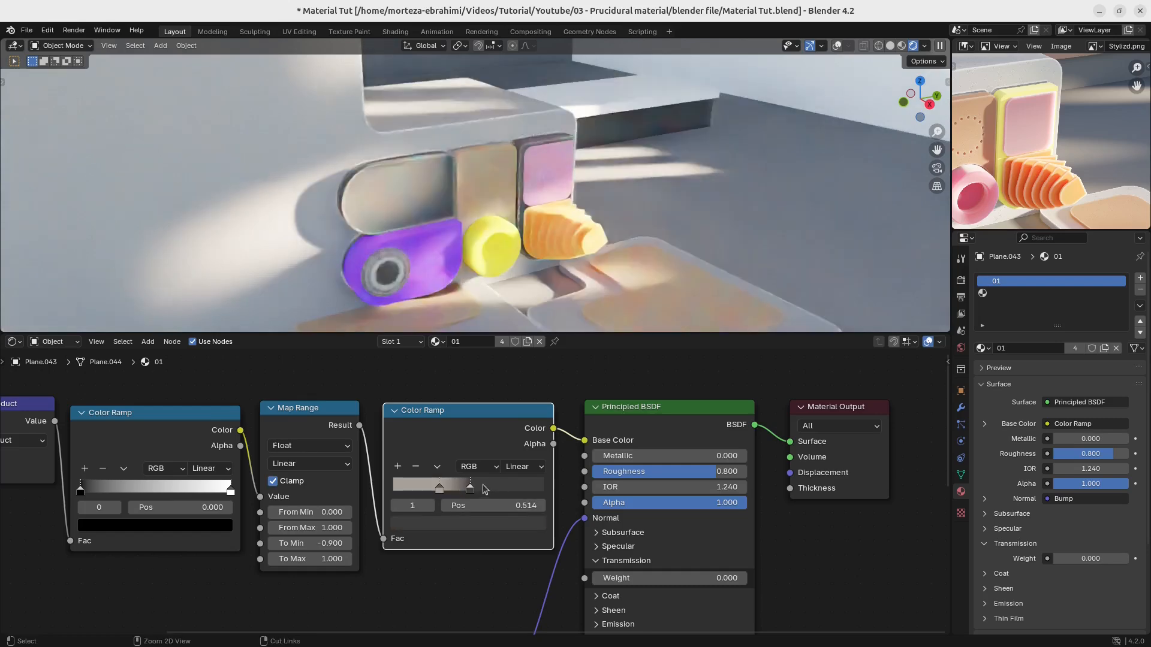
{"action": "key", "text": "ctrl+z"}
{"action": "key", "text": "ctrl+z"}
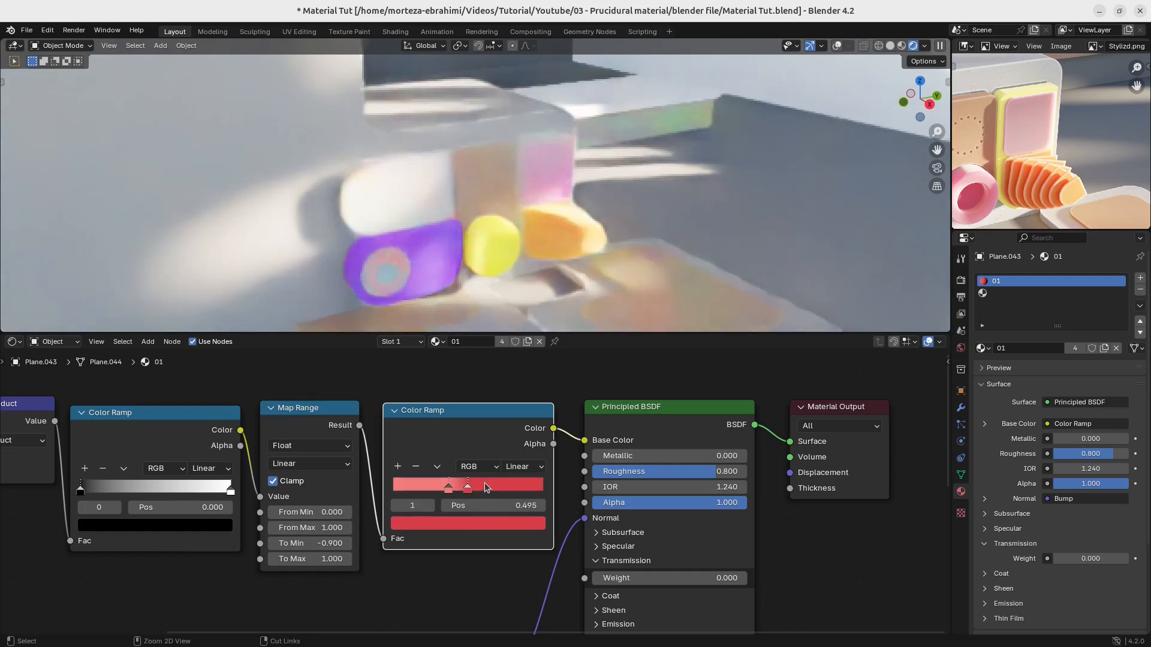
{"action": "key", "text": "ctrl+z"}
{"action": "key", "text": "ctrl+z"}
{"action": "key", "text": "ctrl+z"}
{"action": "key", "text": "ctrl+z"}
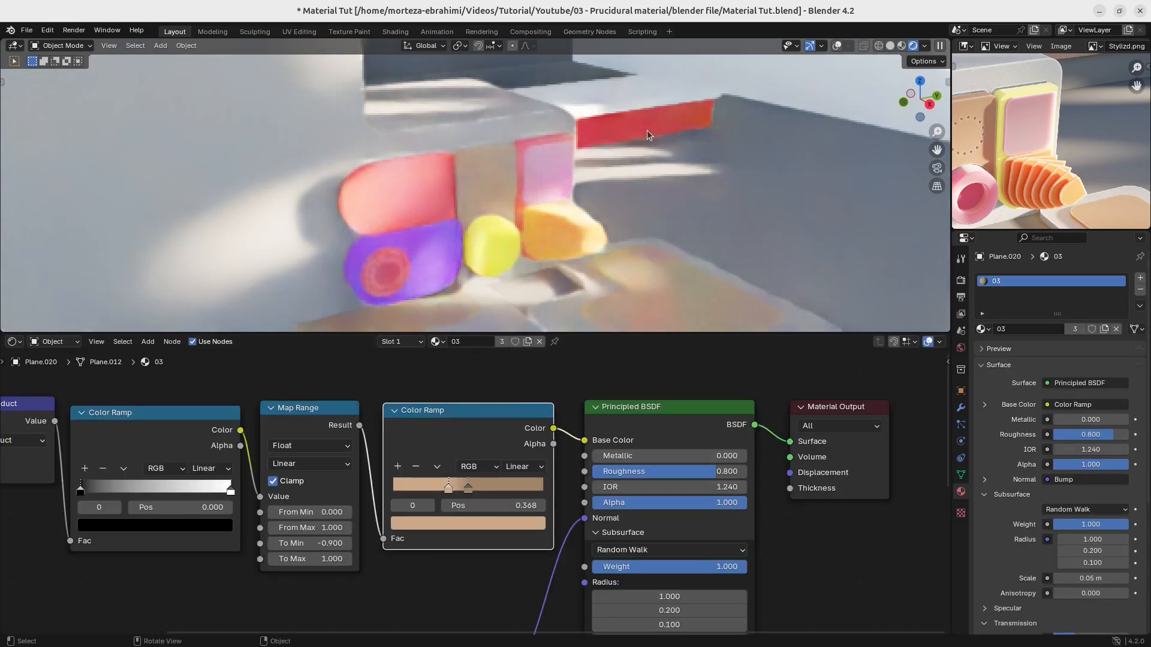
Remove the background bench's extra material slot and make its material 01 a single-user copy.
{"action": "left_click", "coordinate": [1141, 290]}
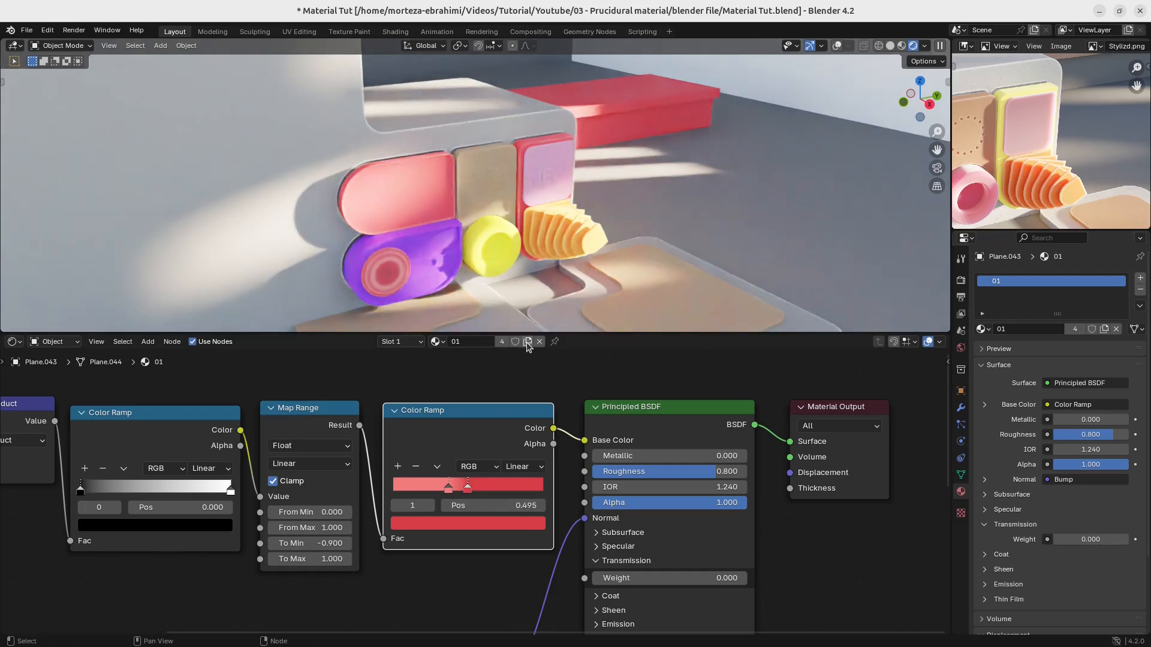
{"action": "left_click", "coordinate": [503, 342]}
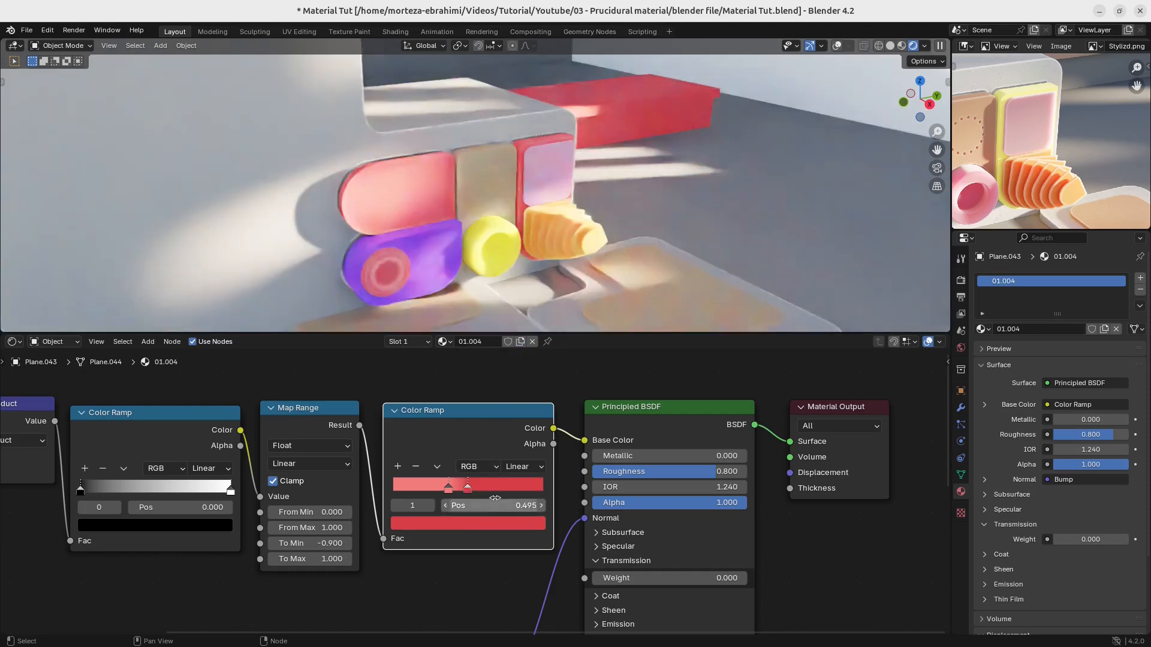
Link the grey wall's material 02 to the background bench and save the file.
{"action": "left_click", "coordinate": [289, 178], "text": "shift"}
{"action": "key", "text": "ctrl+l"}
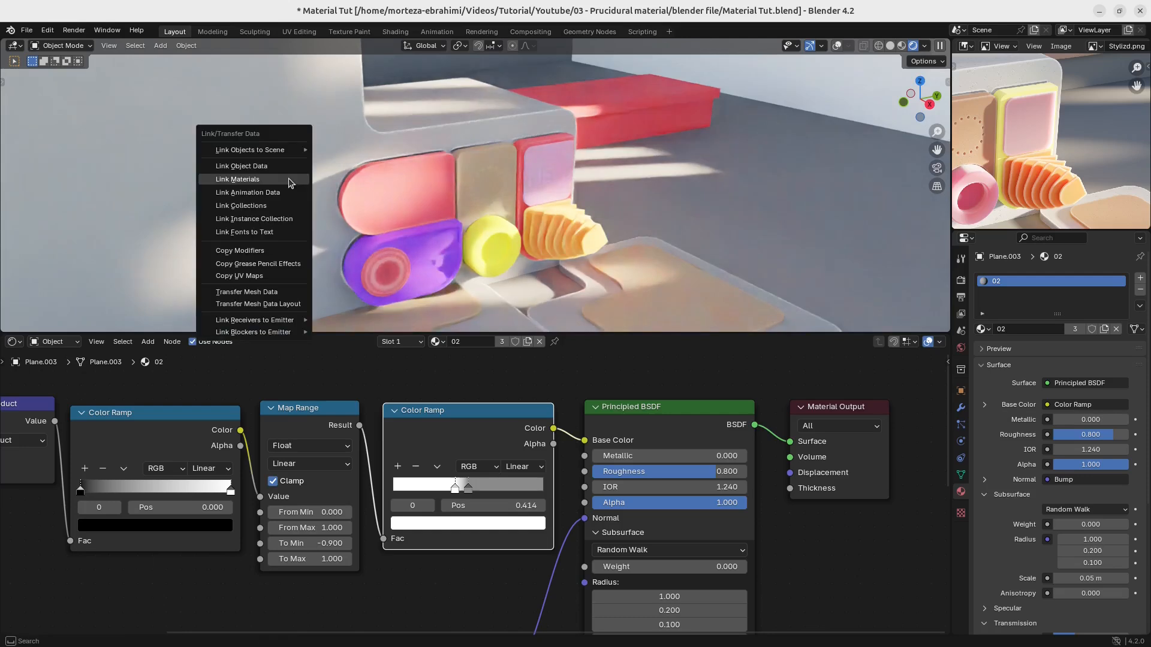
{"action": "left_click", "coordinate": [290, 180]}
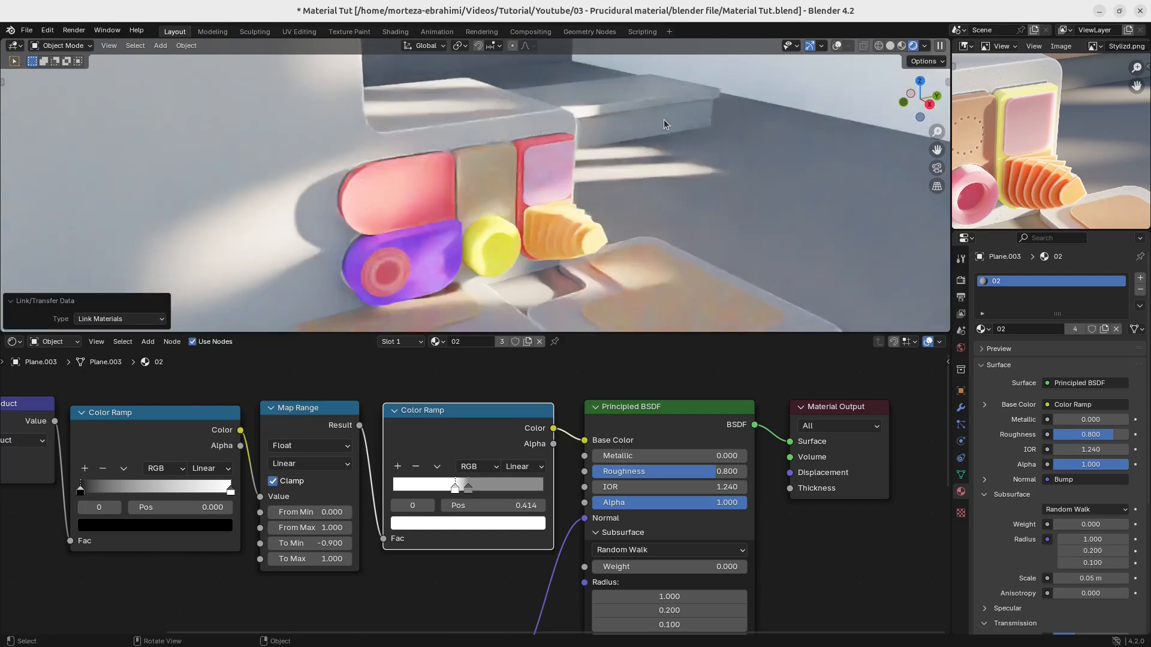
{"action": "key", "text": "ctrl+s"}
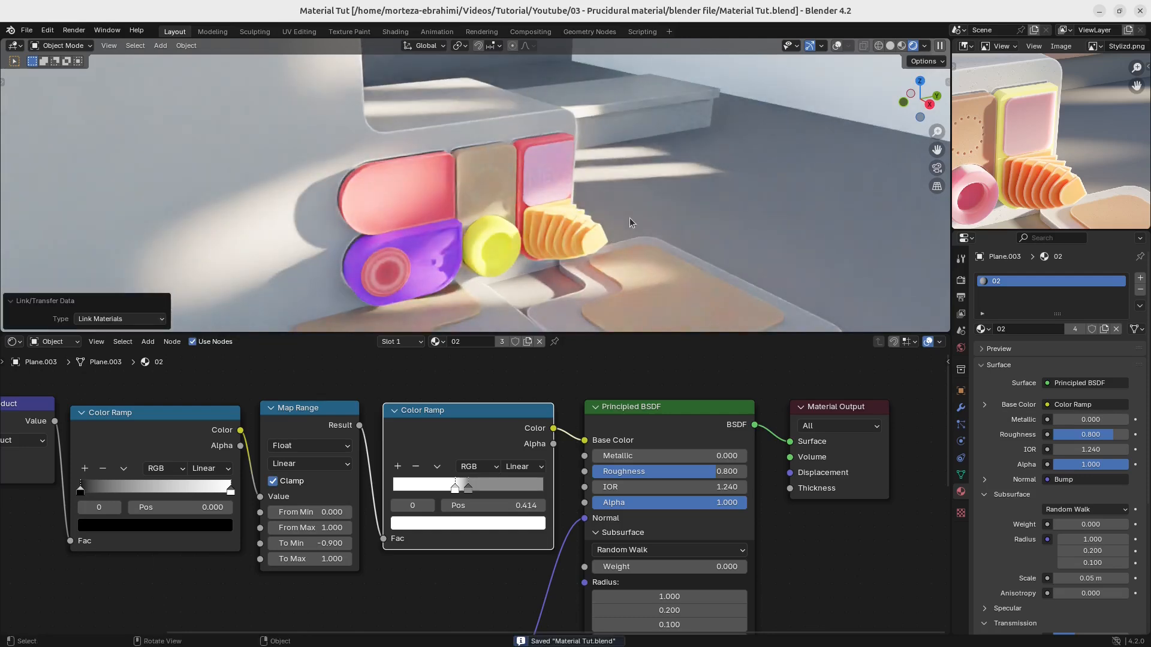
Select the red disc on the purple panel, frame it and show the viewport in Material Preview.
{"action": "left_click", "coordinate": [383, 274]}
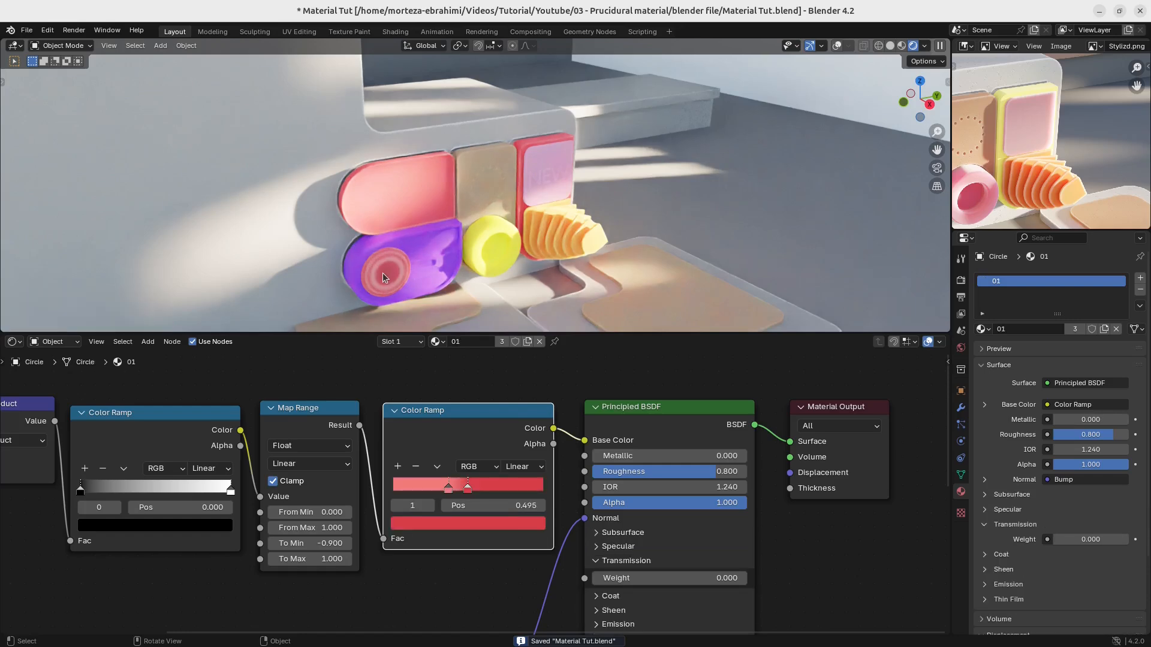
{"action": "key", "text": "KP_Decimal"}
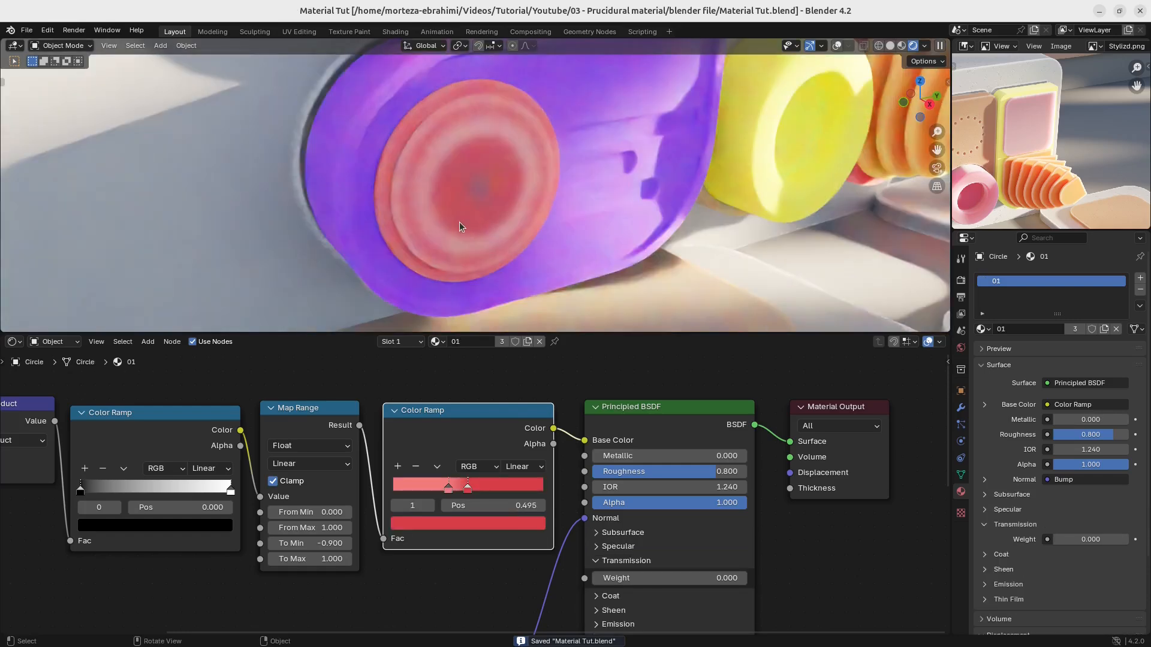
{"action": "key", "text": "z"}
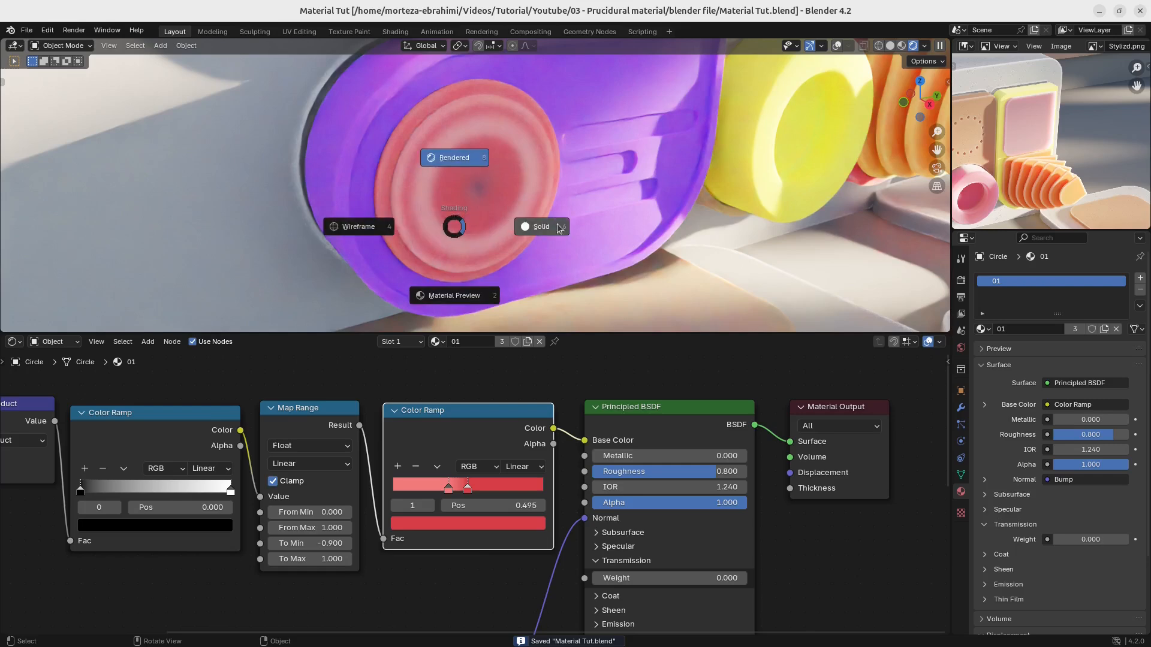
{"action": "left_click", "coordinate": [497, 217]}
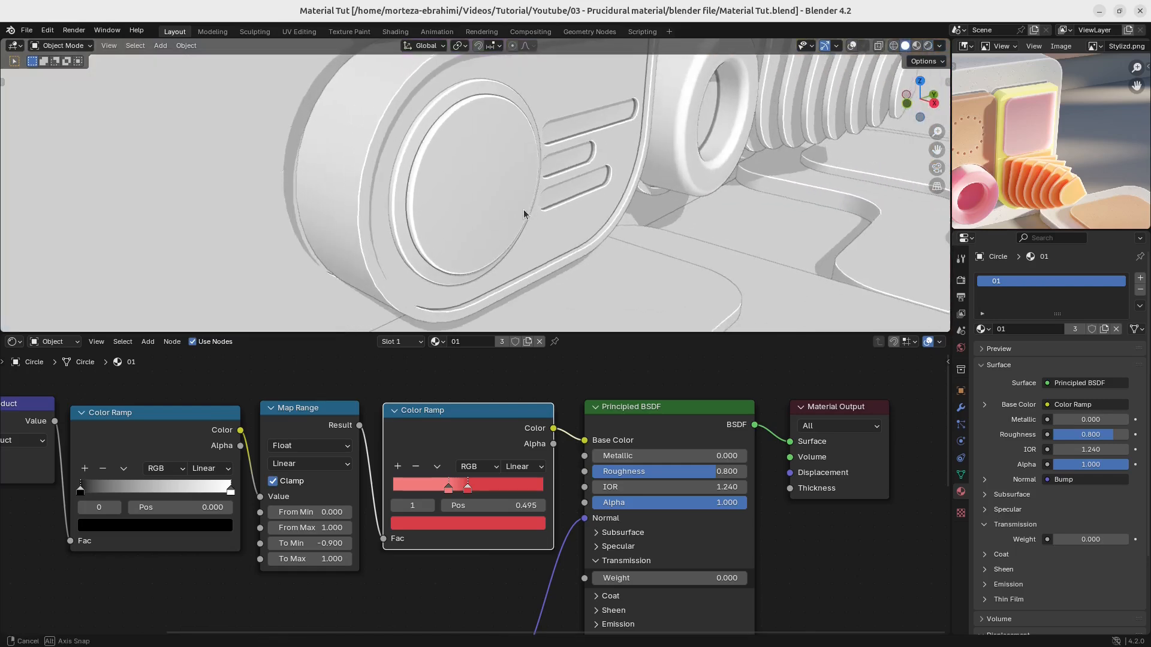
{"action": "key", "text": "z"}
{"action": "left_click", "coordinate": [497, 263]}
{"action": "middle_click_drag", "start_coordinate": [503, 248], "coordinate": [458, 231]}
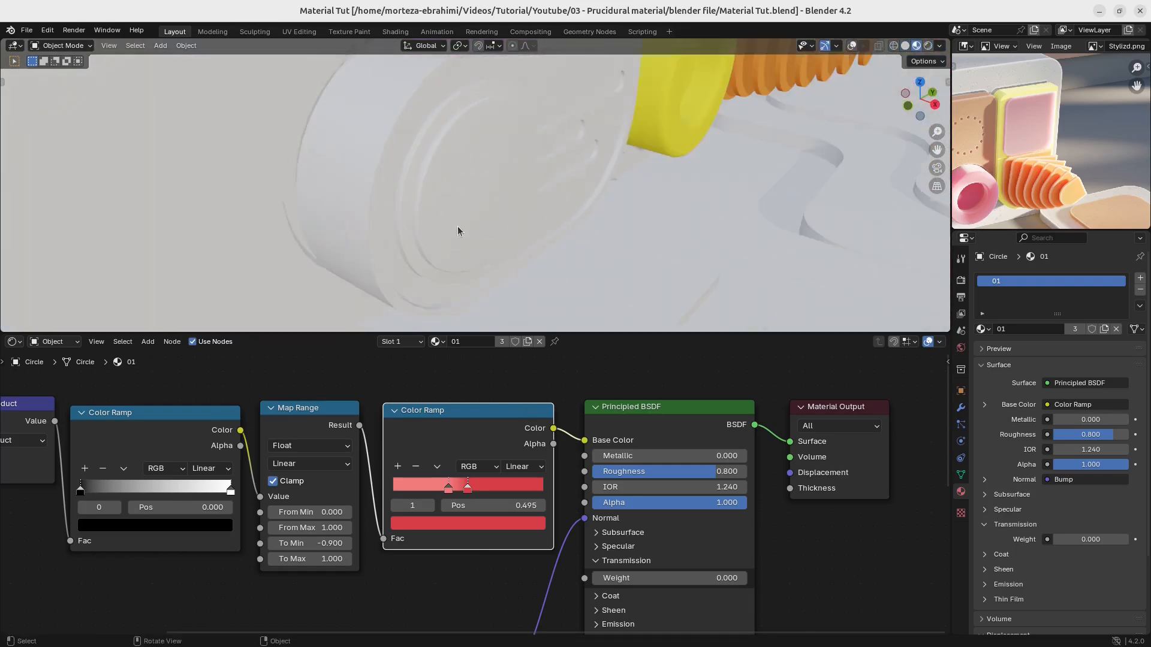
Enter Edit Mode on the red disc, enable the viewport overlays and select its raised front cap faces.
{"action": "key", "text": "Tab"}
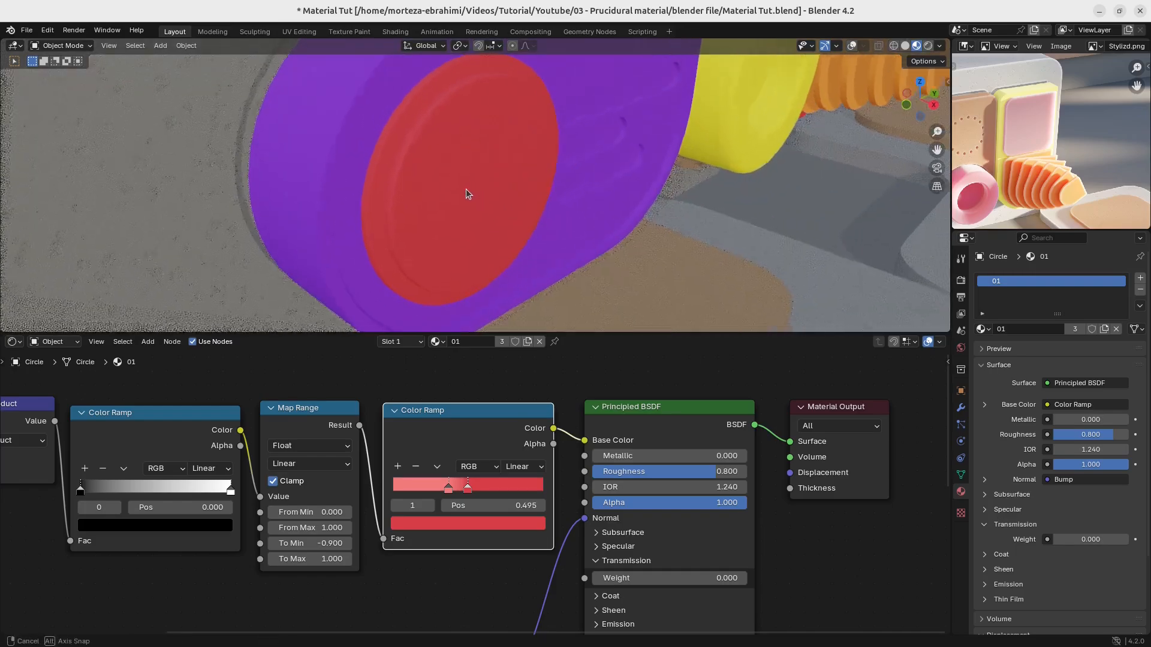
{"action": "left_click", "coordinate": [832, 45]}
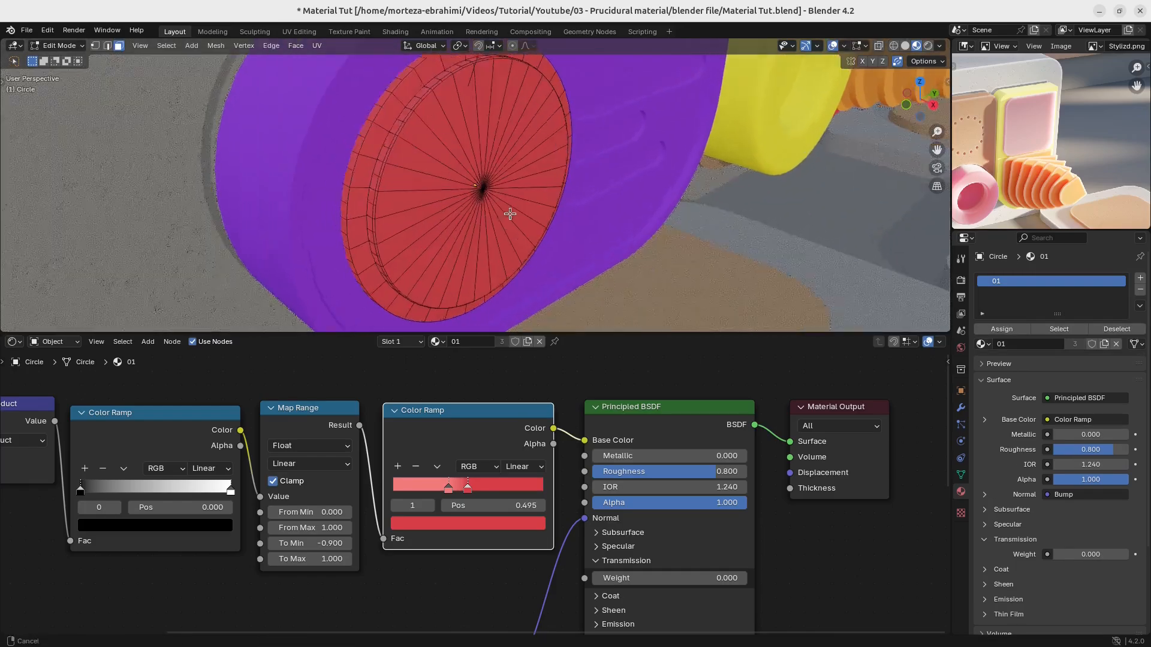
{"action": "scroll", "coordinate": [535, 157], "scroll_direction": "up", "scroll_amount": 4}
{"action": "left_click", "coordinate": [505, 189]}
{"action": "mouse_move", "coordinate": [495, 202]}
{"action": "middle_mouse_down"}
{"action": "mouse_move", "coordinate": [469, 206]}
{"action": "mouse_move", "coordinate": [489, 205]}
{"action": "middle_mouse_up"}
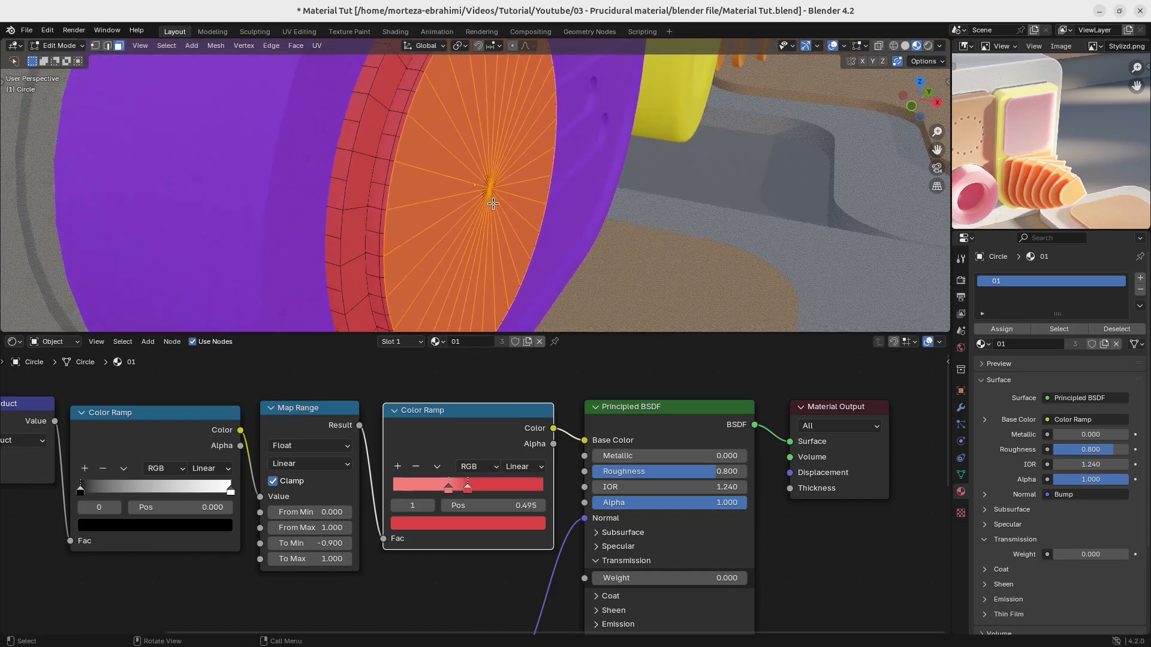
Duplicate the disc's selected cap faces about 0.004 m along X, separate the copy into its own object and select it.
{"action": "key", "text": "r"}
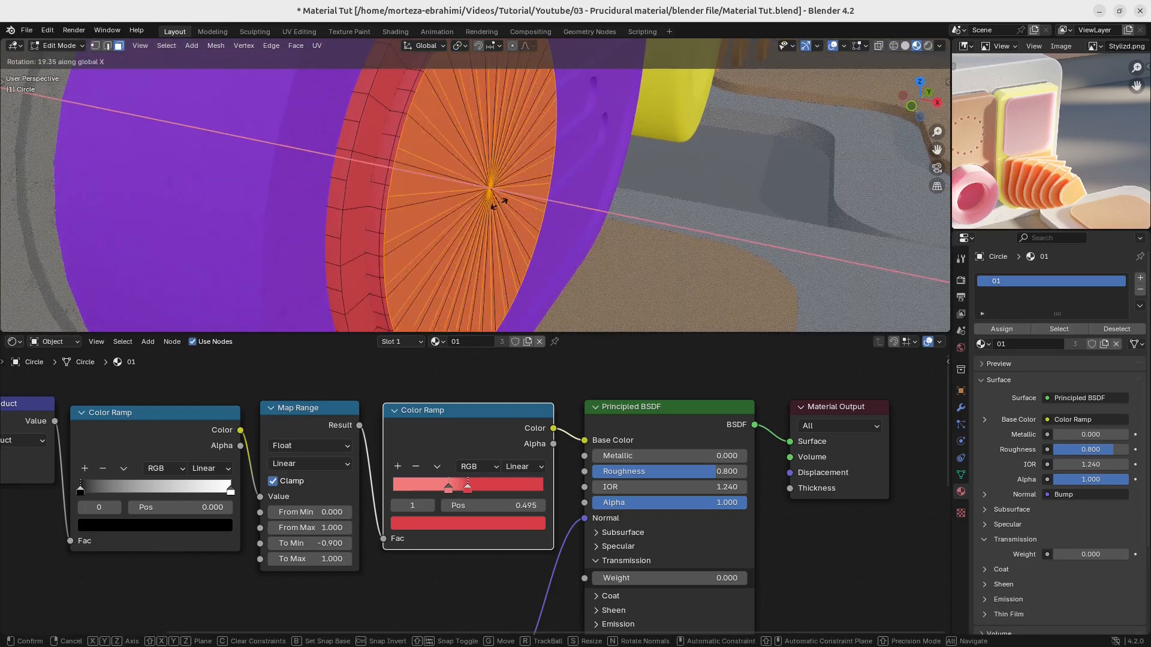
{"action": "key", "text": "Escape"}
{"action": "key", "text": "shift+d"}
{"action": "key", "text": "x"}
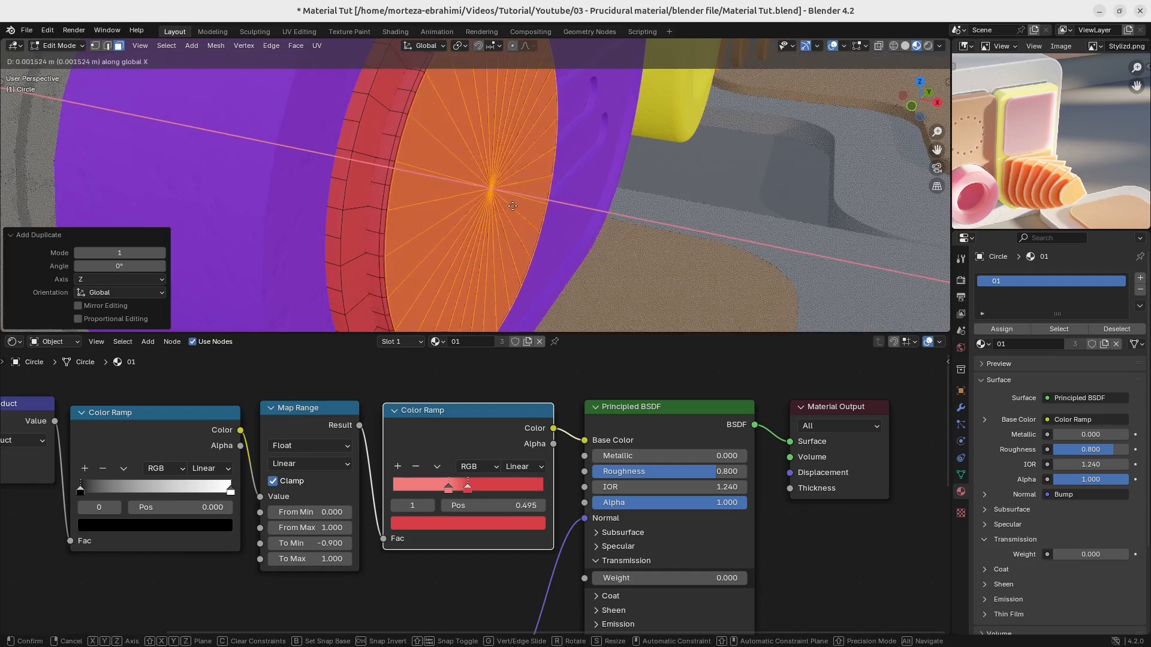
{"action": "left_click", "coordinate": [528, 217]}
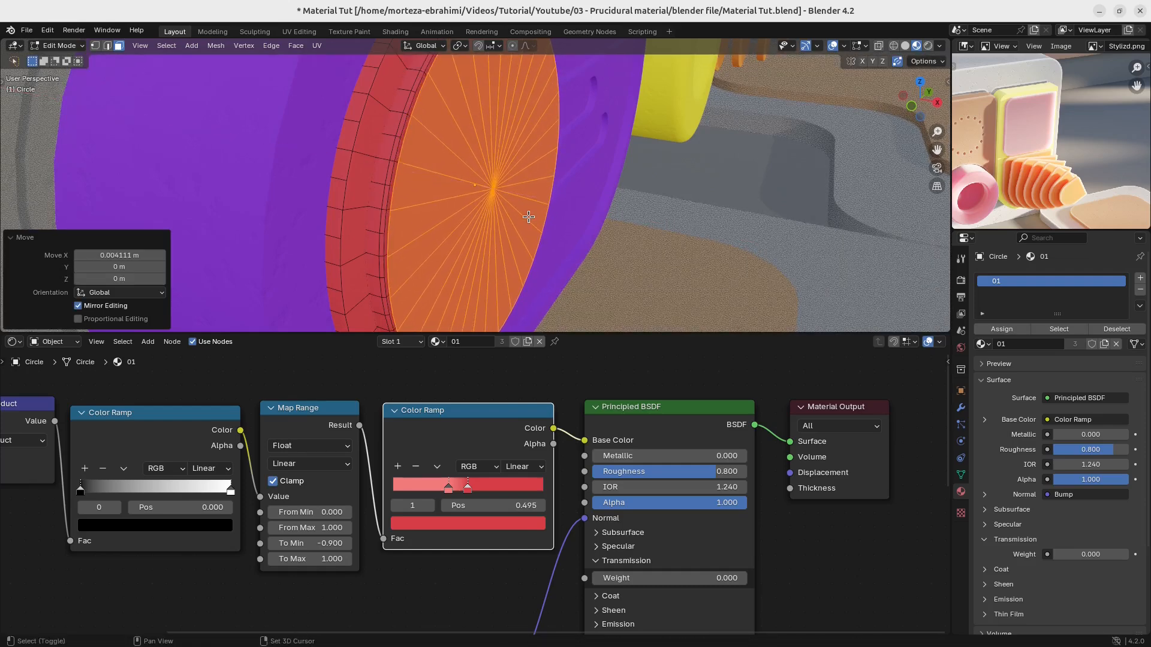
{"action": "key", "text": "alt+a"}
{"action": "key", "text": "Tab"}
{"action": "left_click", "coordinate": [491, 243]}
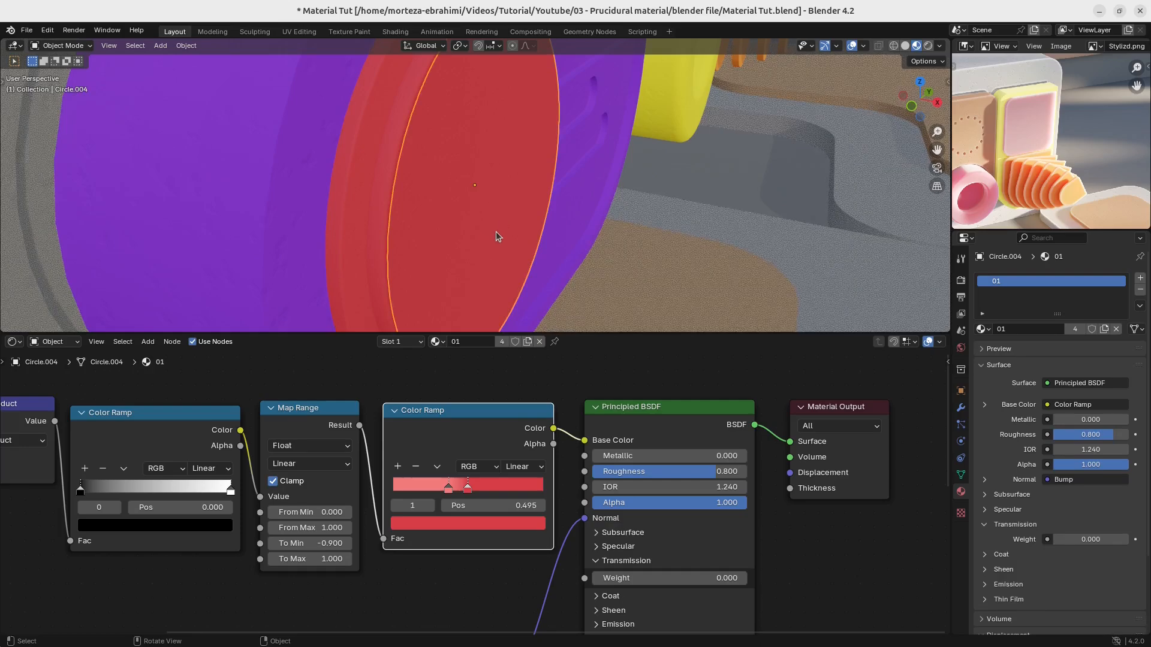
Make the separated cap's material 01 a single-user copy and delete every node except the Principled BSDF and Material Output.
{"action": "scroll", "coordinate": [600, 252], "scroll_direction": "down", "scroll_amount": 2}
{"action": "scroll", "coordinate": [497, 213], "scroll_direction": "down", "scroll_amount": 1}
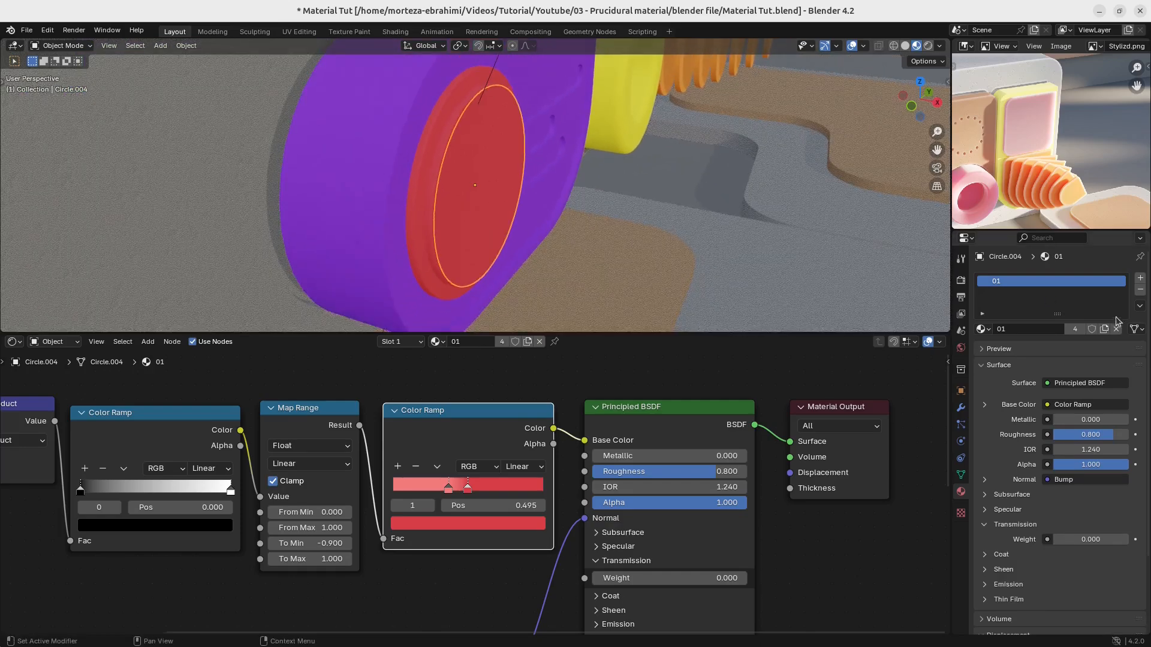
{"action": "left_click", "coordinate": [1104, 329]}
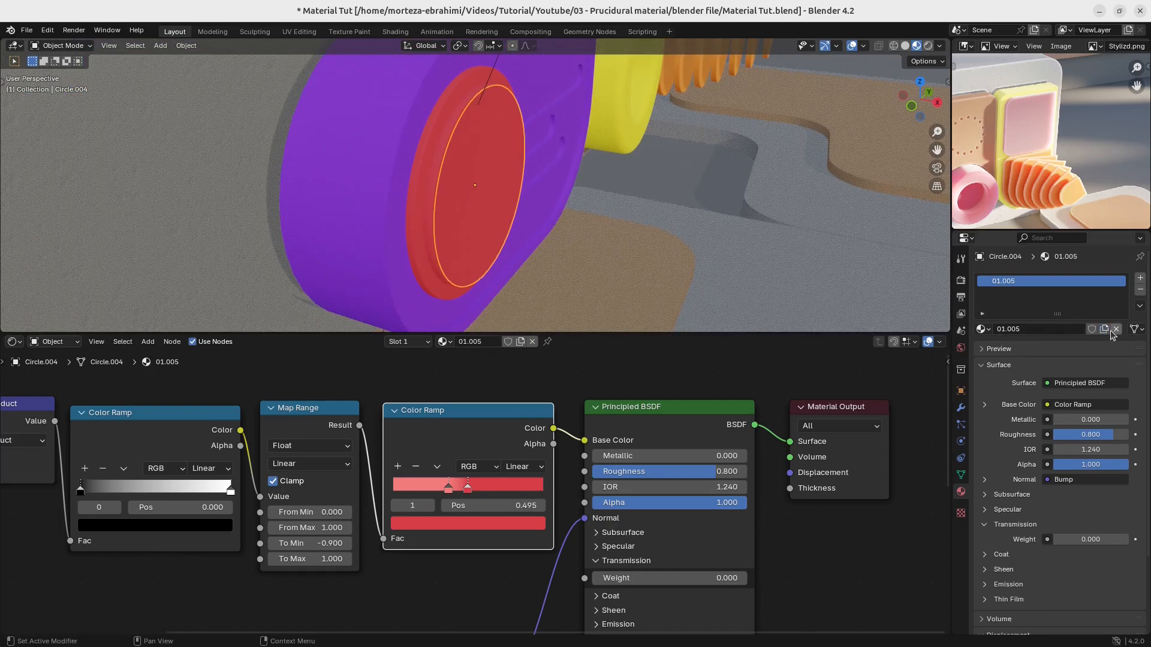
{"action": "middle_click_drag", "start_coordinate": [472, 427], "coordinate": [477, 461], "text": "ctrl"}
{"action": "left_click_drag", "start_coordinate": [509, 422], "coordinate": [169, 544]}
{"action": "key", "text": "x"}
{"action": "left_click_drag", "start_coordinate": [463, 524], "coordinate": [201, 623]}
{"action": "key", "text": "x"}
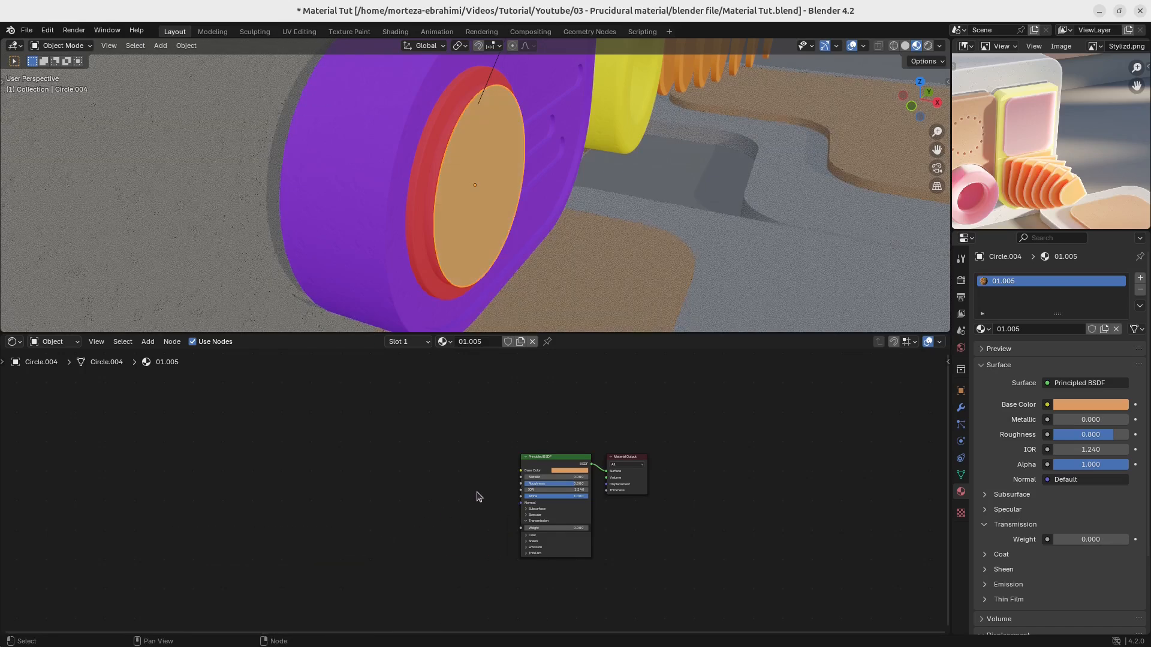
Add the channels4_profile.jpg image texture beside the Principled BSDF and connect its Color to Base Color.
{"action": "key", "text": "Home"}
{"action": "key", "text": "shift+a"}
{"action": "key", "text": "Escape"}
{"action": "key", "text": "shift+a"}
{"action": "mouse_move", "coordinate": [430, 646]}
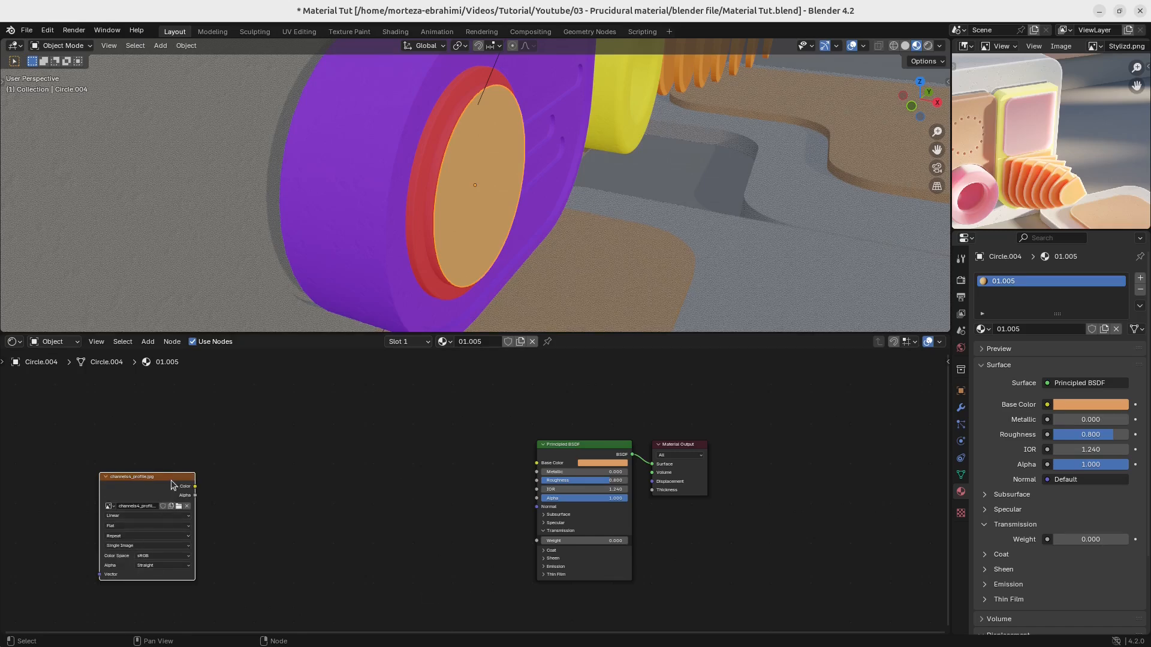
{"action": "left_click_drag", "start_coordinate": [171, 480], "coordinate": [464, 454]}
{"action": "middle_click_drag", "start_coordinate": [480, 479], "coordinate": [531, 403], "text": "ctrl"}
{"action": "middle_click_drag", "start_coordinate": [526, 492], "coordinate": [432, 492]}
{"action": "left_click_drag", "start_coordinate": [404, 433], "coordinate": [493, 443]}
{"action": "left_click_drag", "start_coordinate": [434, 373], "coordinate": [435, 371]}
Face the separated cap straight on and UV-map all of its faces for the logo image.
{"action": "middle_click_drag", "start_coordinate": [502, 225], "coordinate": [445, 196]}
{"action": "key", "text": "Tab"}
{"action": "key", "text": "a"}
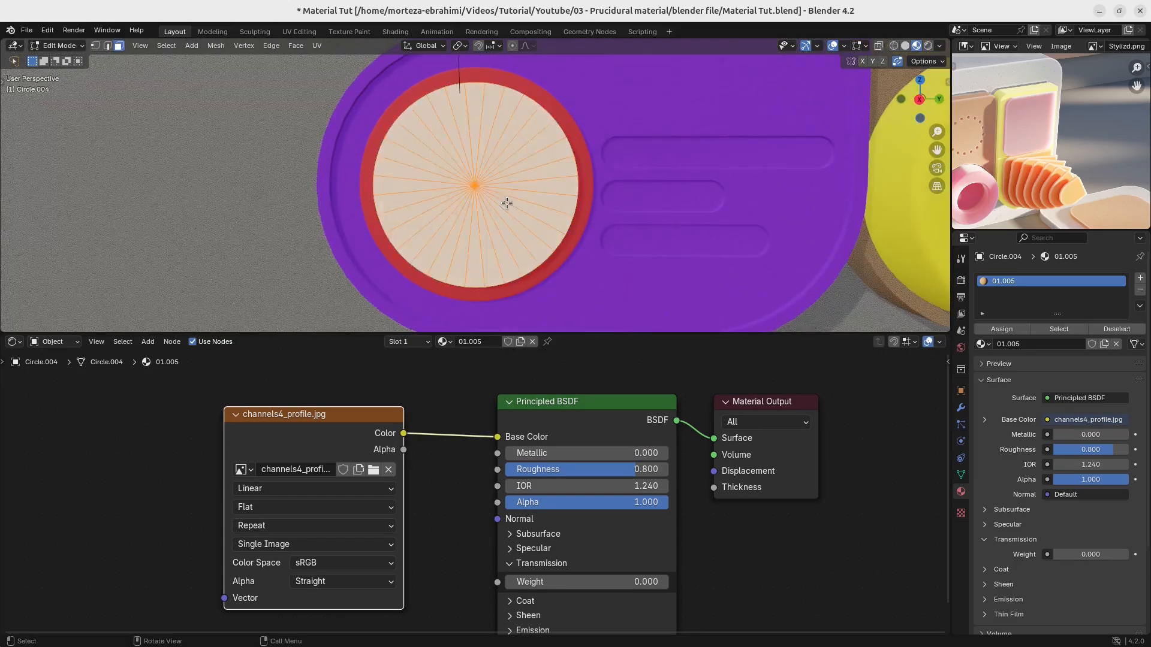
{"action": "key", "text": "u"}
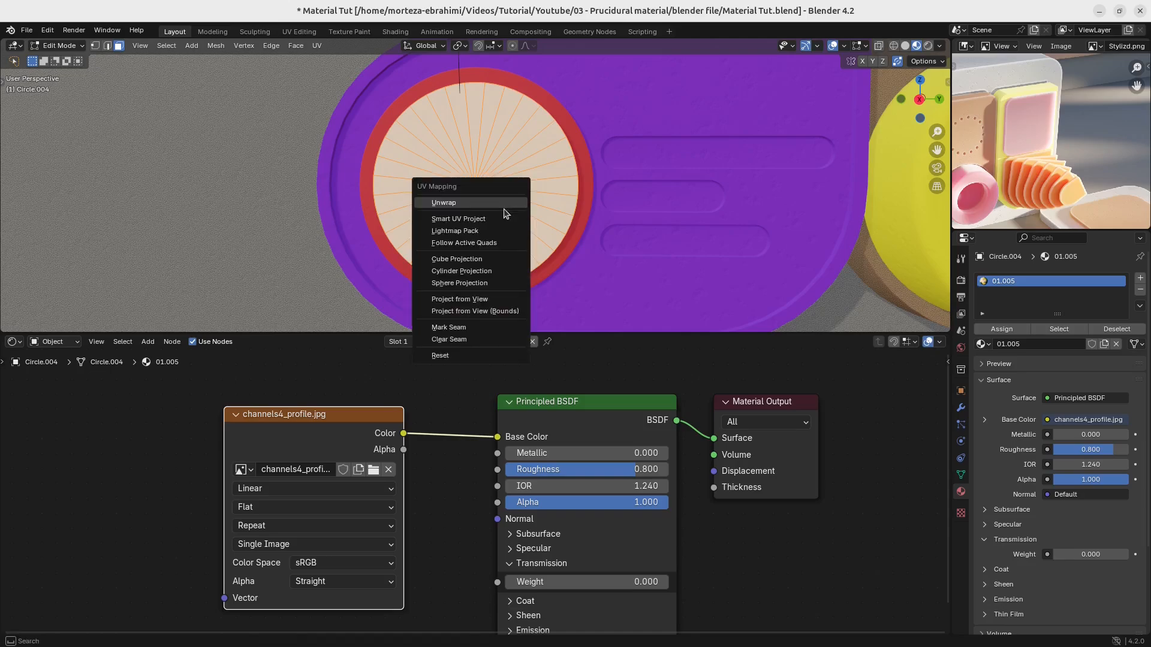
{"action": "left_click", "coordinate": [473, 261]}
Leave Edit Mode on the logo cap, show the viewport in Rendered shading and save the file.
{"action": "mouse_move", "coordinate": [544, 244]}
{"action": "middle_mouse_down"}
{"action": "mouse_move", "coordinate": [573, 257]}
{"action": "mouse_move", "coordinate": [542, 208]}
{"action": "mouse_move", "coordinate": [501, 252]}
{"action": "middle_mouse_up"}
{"action": "scroll", "coordinate": [499, 249], "scroll_direction": "down", "scroll_amount": 3}
{"action": "key", "text": "z"}
{"action": "left_click", "coordinate": [502, 121]}
{"action": "scroll", "coordinate": [564, 204], "scroll_direction": "down", "scroll_amount": 1}
{"action": "key", "text": "ctrl+s"}
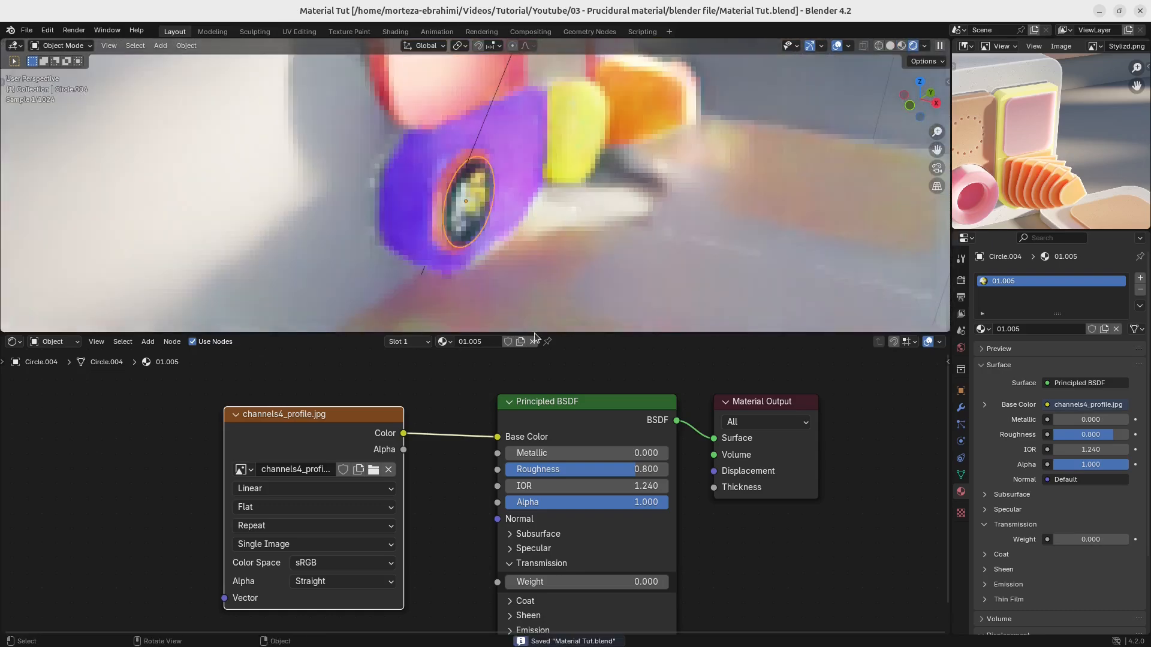
Select the red ring around the logo and recolor its Color Ramp's second stop with the logo's sampled dark background.
{"action": "mouse_move", "coordinate": [638, 472]}
{"action": "left_mouse_down"}
{"action": "mouse_move", "coordinate": [521, 471]}
{"action": "mouse_move", "coordinate": [639, 472]}
{"action": "left_mouse_up"}
{"action": "middle_click_drag", "start_coordinate": [440, 247], "coordinate": [392, 208]}
{"action": "scroll", "coordinate": [380, 219], "scroll_direction": "up", "scroll_amount": 4}
{"action": "left_click", "coordinate": [395, 207]}
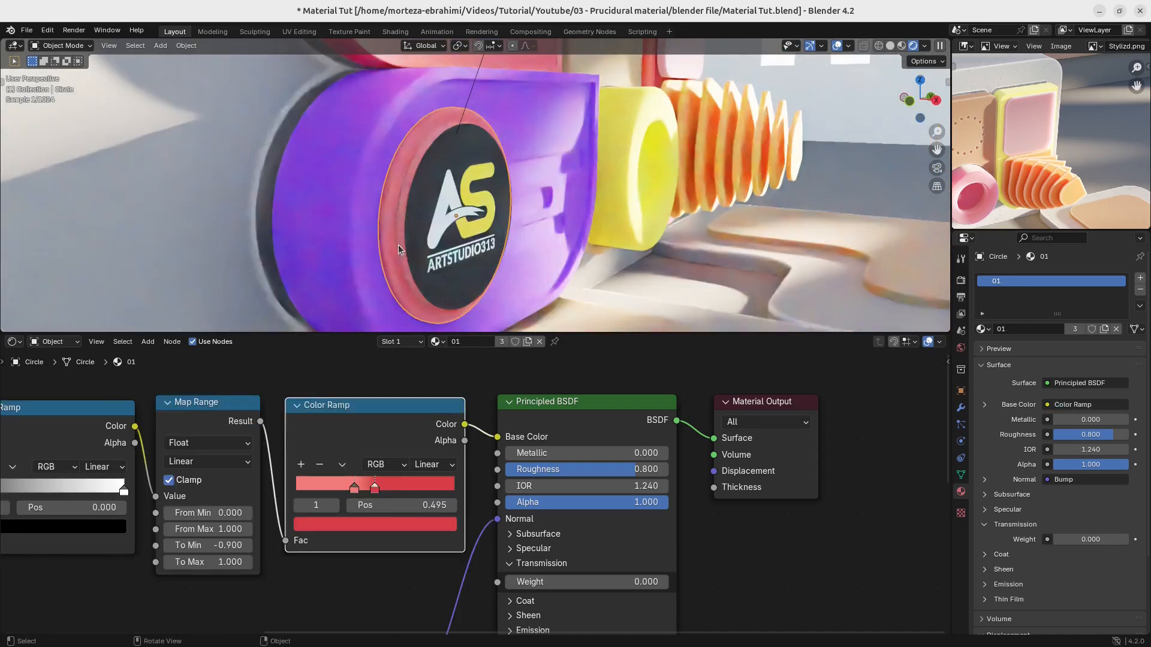
{"action": "middle_click_drag", "start_coordinate": [410, 248], "coordinate": [410, 231]}
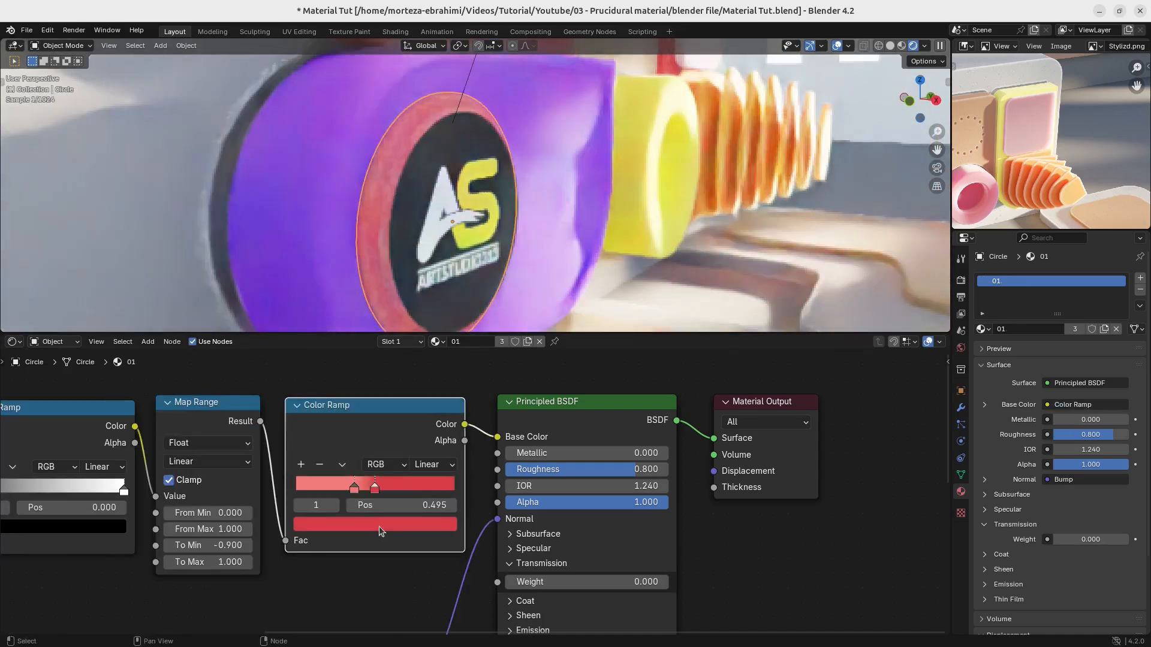
{"action": "left_click", "coordinate": [376, 490]}
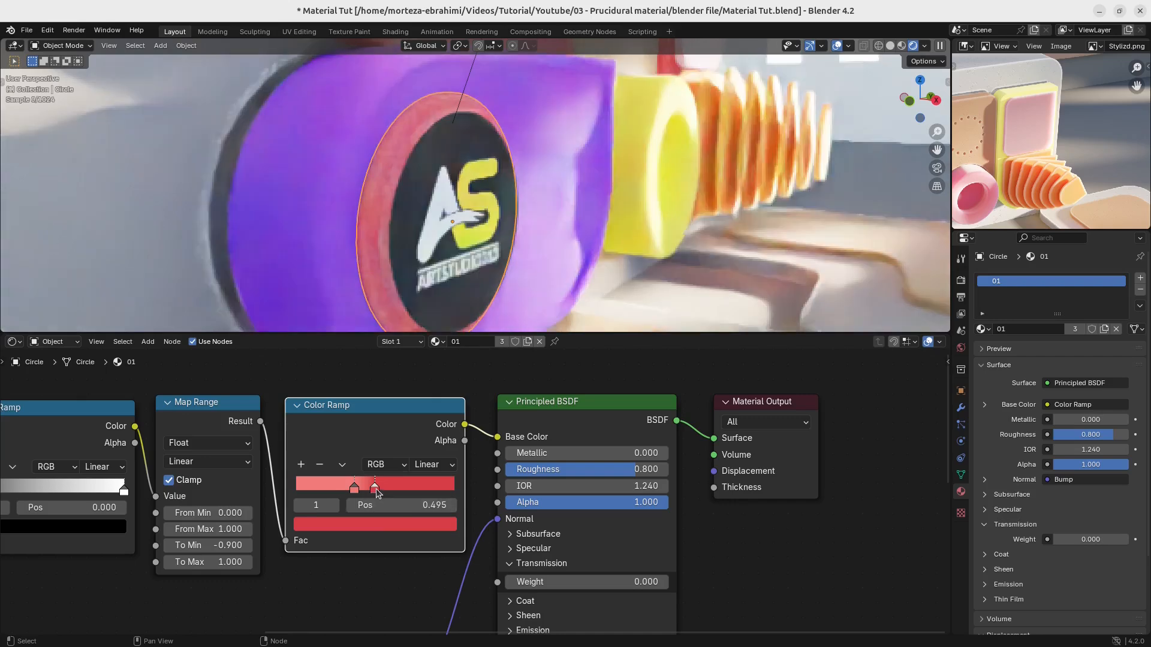
{"action": "left_click", "coordinate": [394, 528]}
{"action": "left_click", "coordinate": [442, 458]}
{"action": "left_click", "coordinate": [485, 286]}
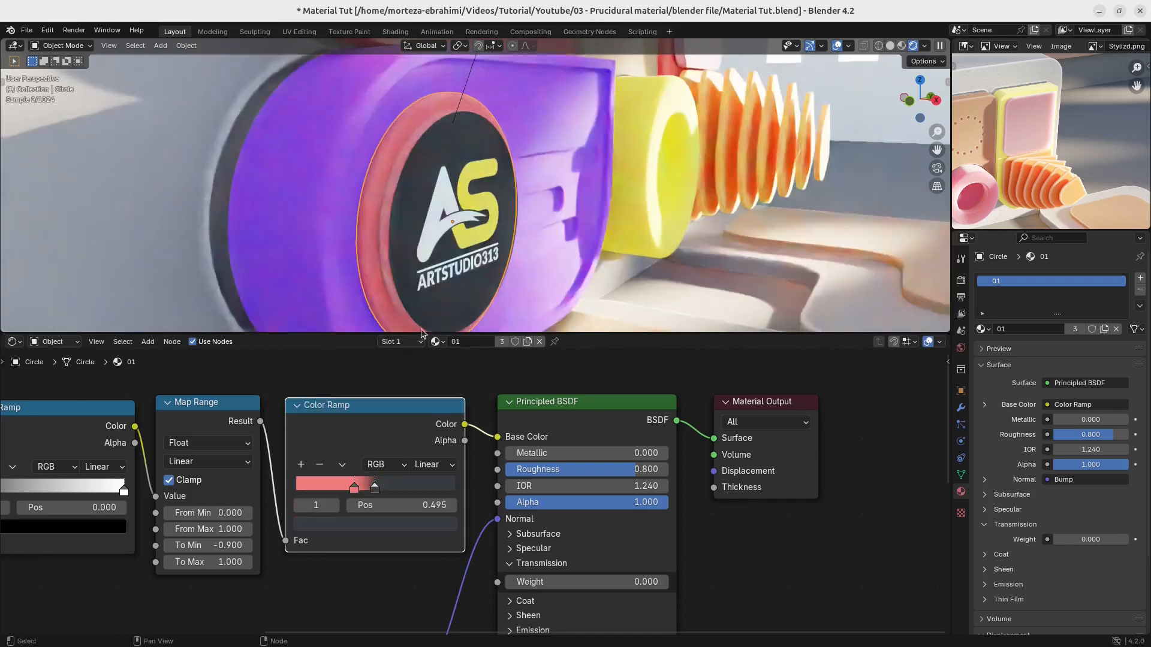
Recolor the ring's first Color Ramp stop with the dark color sampled from the logo cap.
{"action": "left_click", "coordinate": [355, 488]}
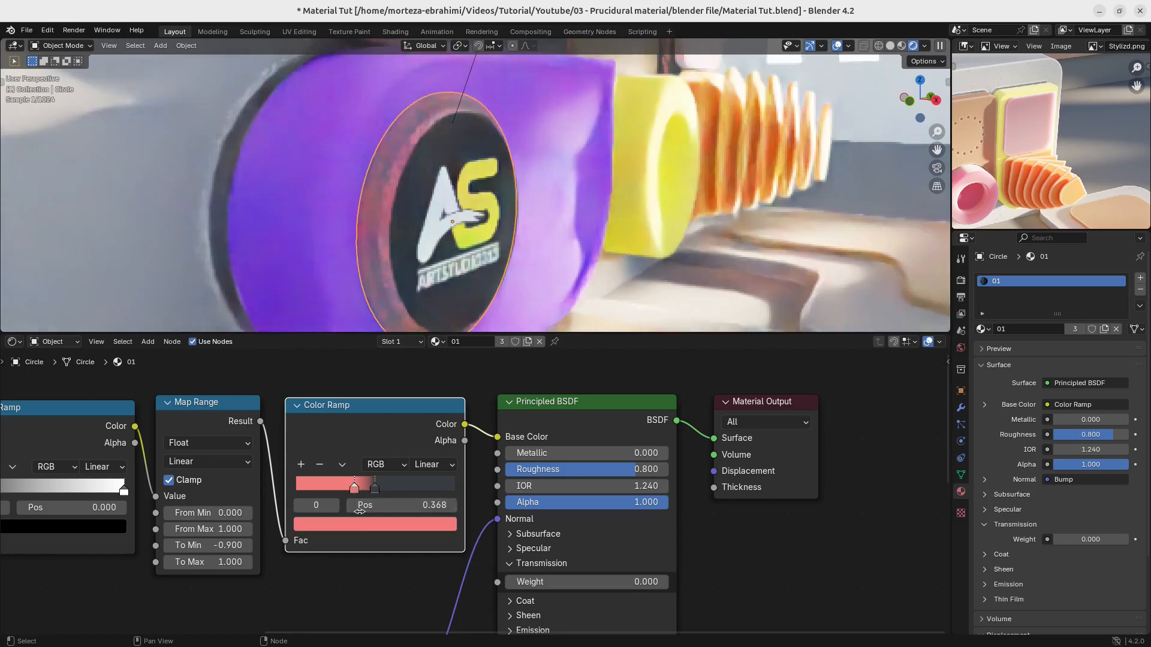
{"action": "left_click", "coordinate": [395, 524]}
{"action": "left_click", "coordinate": [442, 458]}
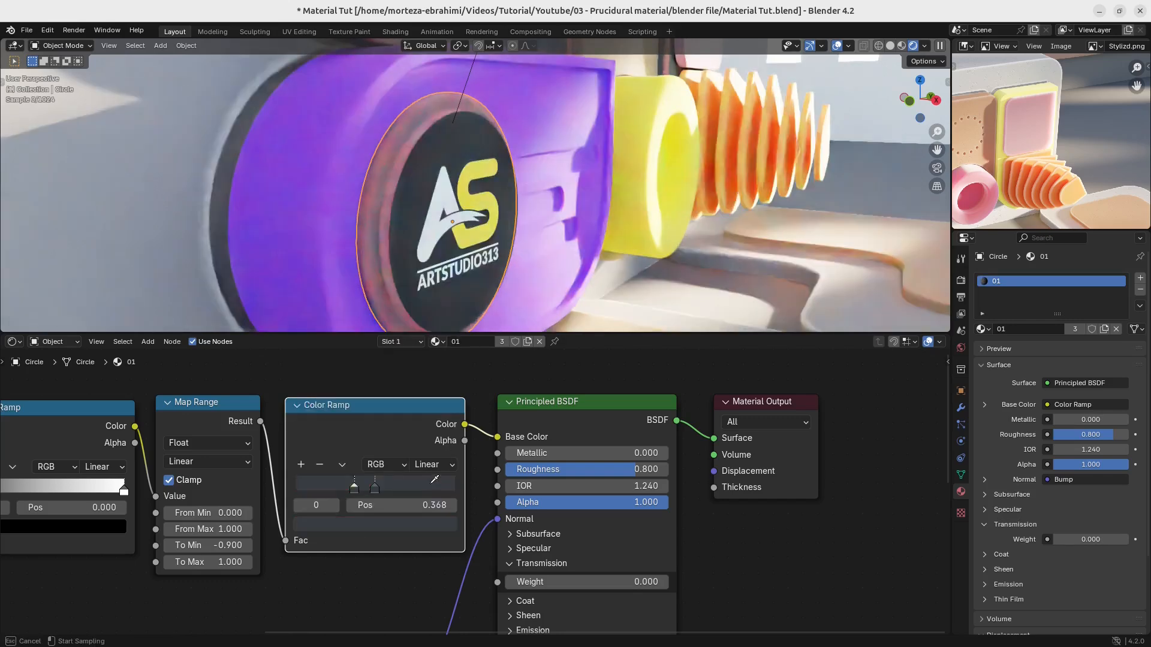
{"action": "left_click", "coordinate": [414, 262]}
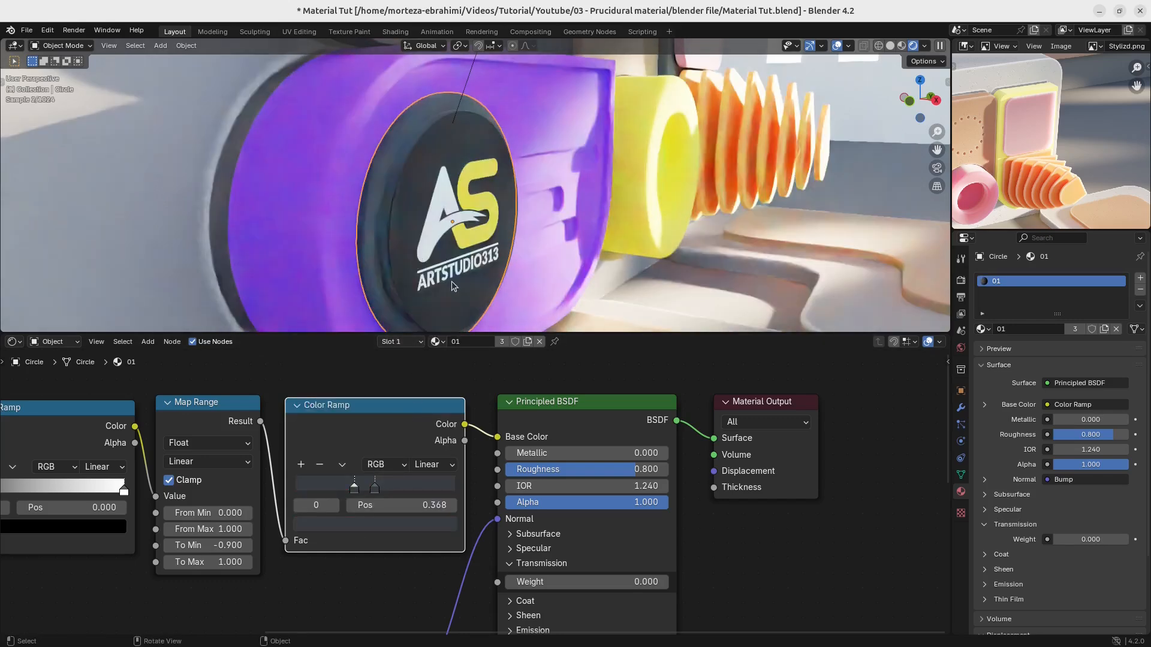
Place the ring's second Color Ramp stop at 0.491 and darken its color to a value of 0.009.
{"action": "left_click", "coordinate": [375, 488]}
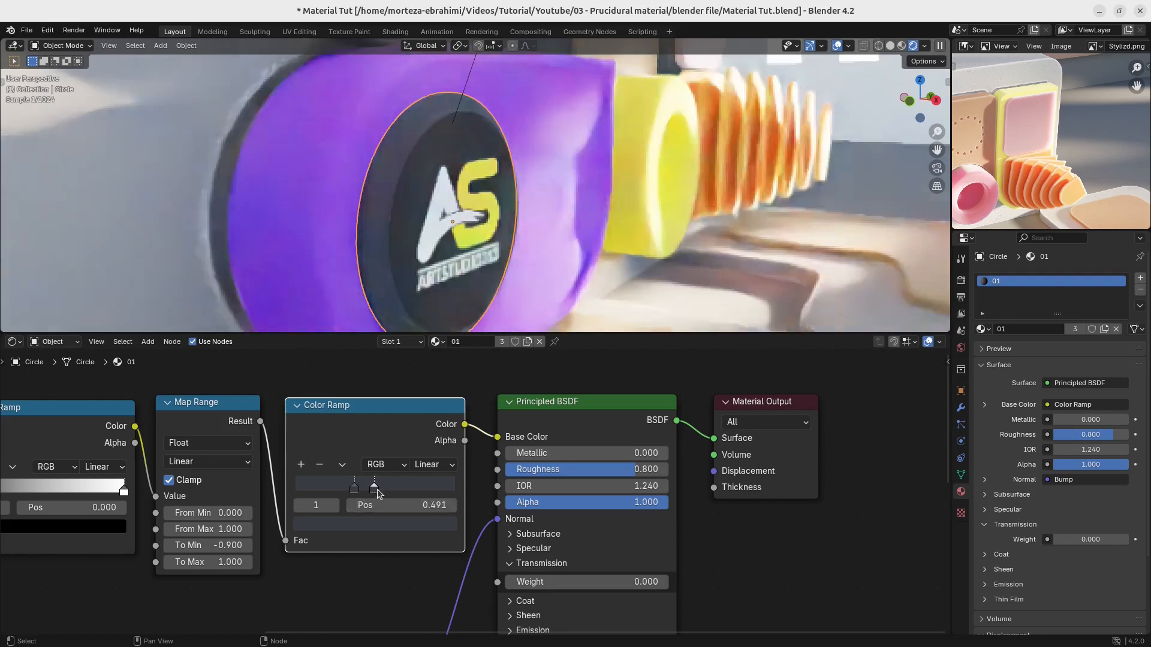
{"action": "left_click", "coordinate": [383, 525]}
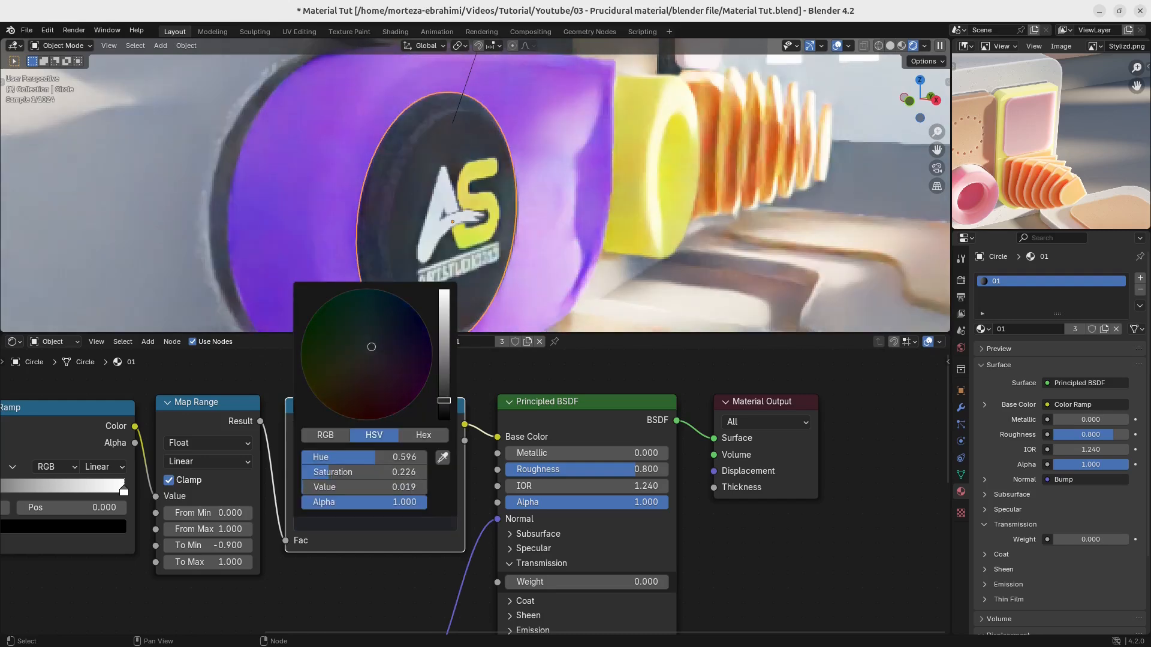
{"action": "left_click_drag", "start_coordinate": [444, 401], "coordinate": [443, 408]}
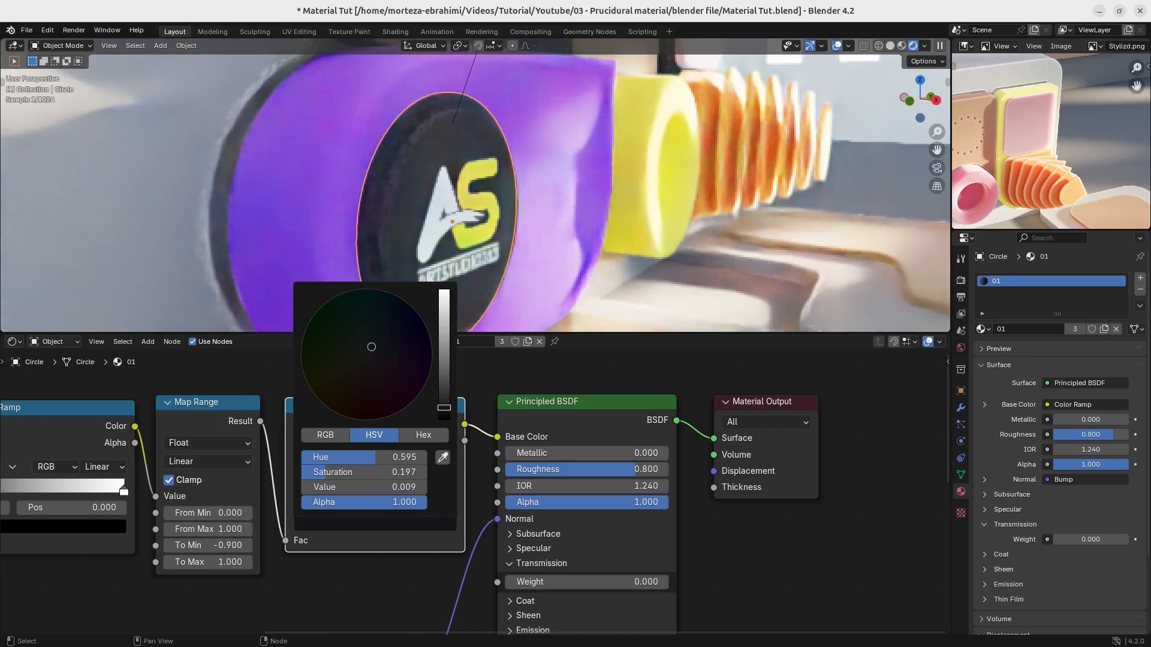
Select the dark frame behind the NEW panel and make its material 01 a single-user copy.
{"action": "middle_click_drag", "start_coordinate": [507, 162], "coordinate": [523, 260], "text": "ctrl"}
{"action": "middle_click_drag", "start_coordinate": [554, 141], "coordinate": [525, 221], "text": "ctrl"}
{"action": "middle_click_drag", "start_coordinate": [648, 242], "coordinate": [588, 113], "text": "ctrl"}
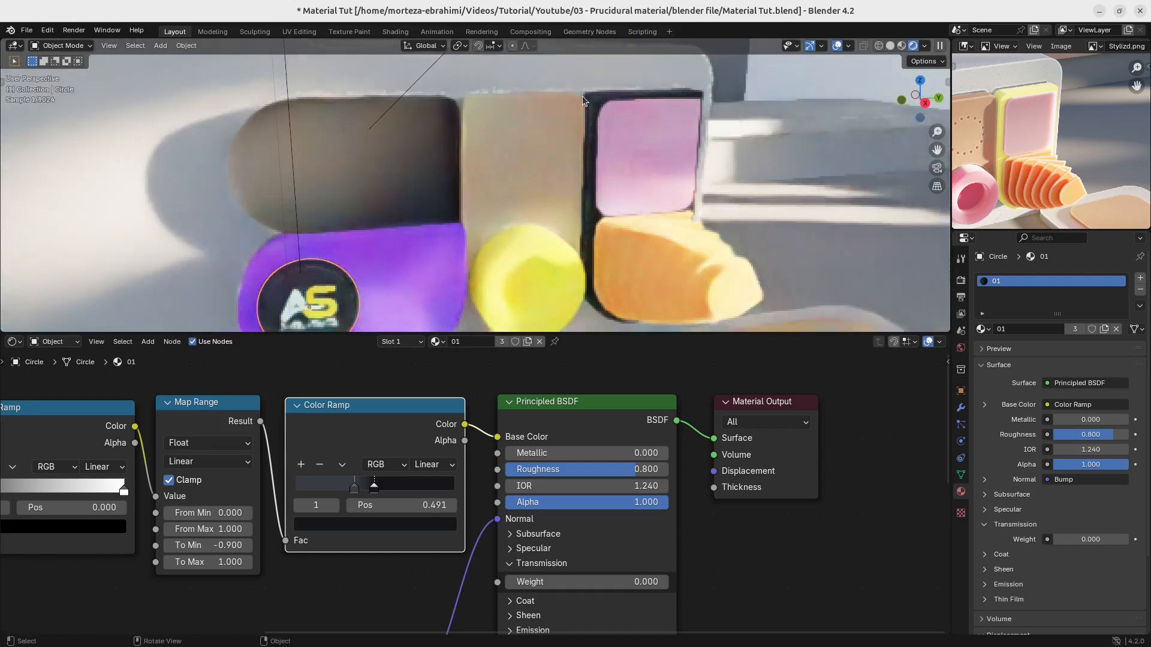
{"action": "left_click", "coordinate": [590, 105]}
{"action": "scroll", "coordinate": [506, 211], "scroll_direction": "down", "scroll_amount": 3}
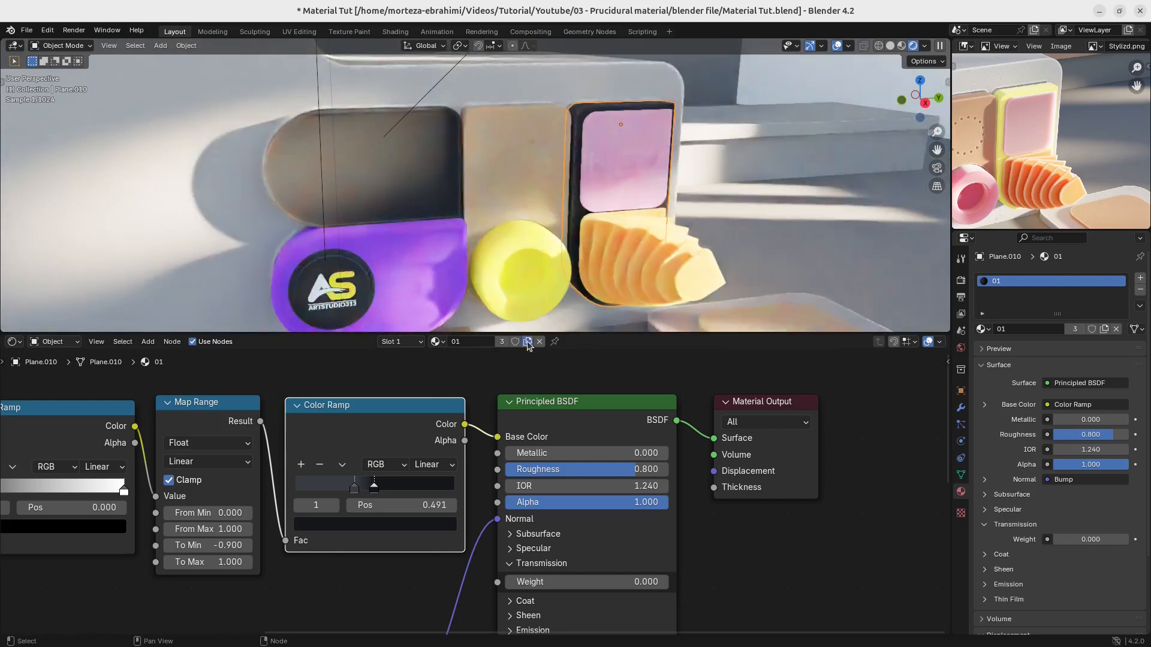
{"action": "left_click", "coordinate": [527, 341]}
{"action": "scroll", "coordinate": [478, 445], "scroll_direction": "down", "scroll_amount": 2}
{"action": "scroll", "coordinate": [418, 443], "scroll_direction": "up", "scroll_amount": 3}
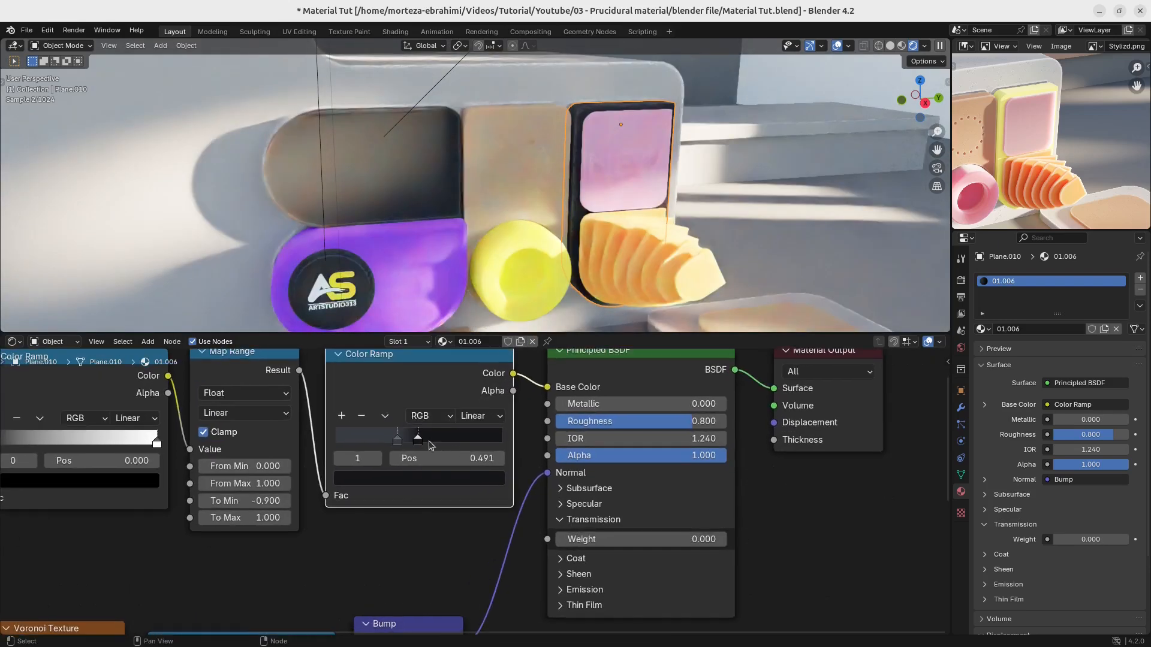
Move the frame's second Color Ramp stop to 0.523 and color it with the yellow sampled from the reference image.
{"action": "left_click_drag", "start_coordinate": [417, 443], "coordinate": [420, 442]}
{"action": "left_click", "coordinate": [424, 479]}
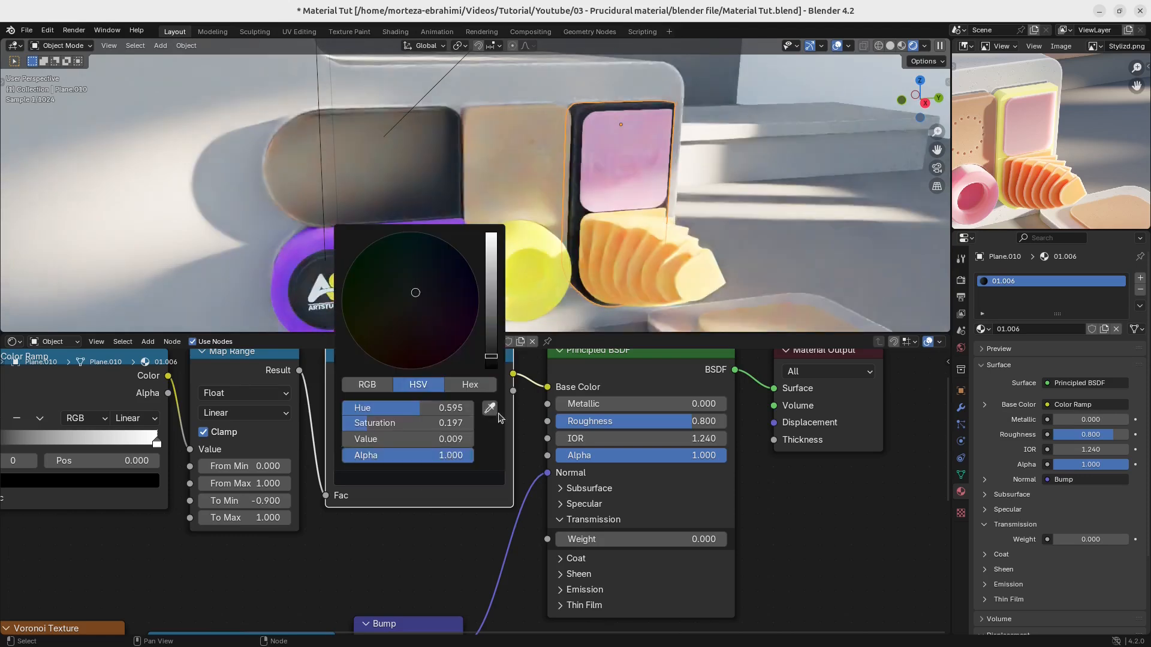
{"action": "left_click", "coordinate": [489, 410]}
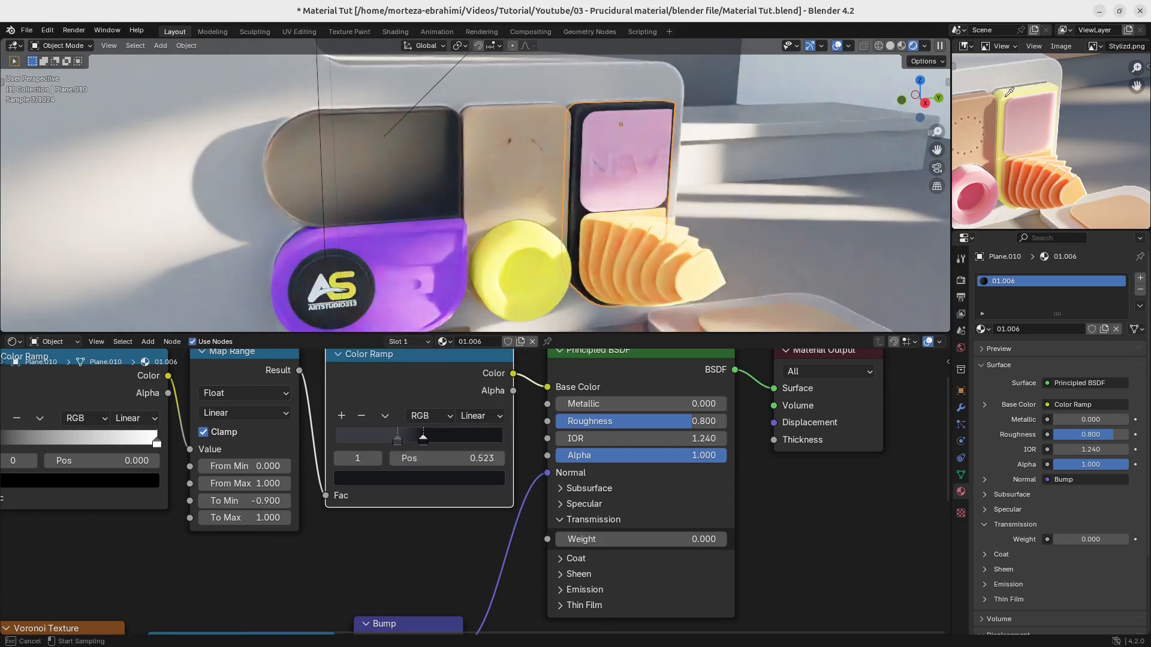
{"action": "left_click", "coordinate": [1007, 97]}
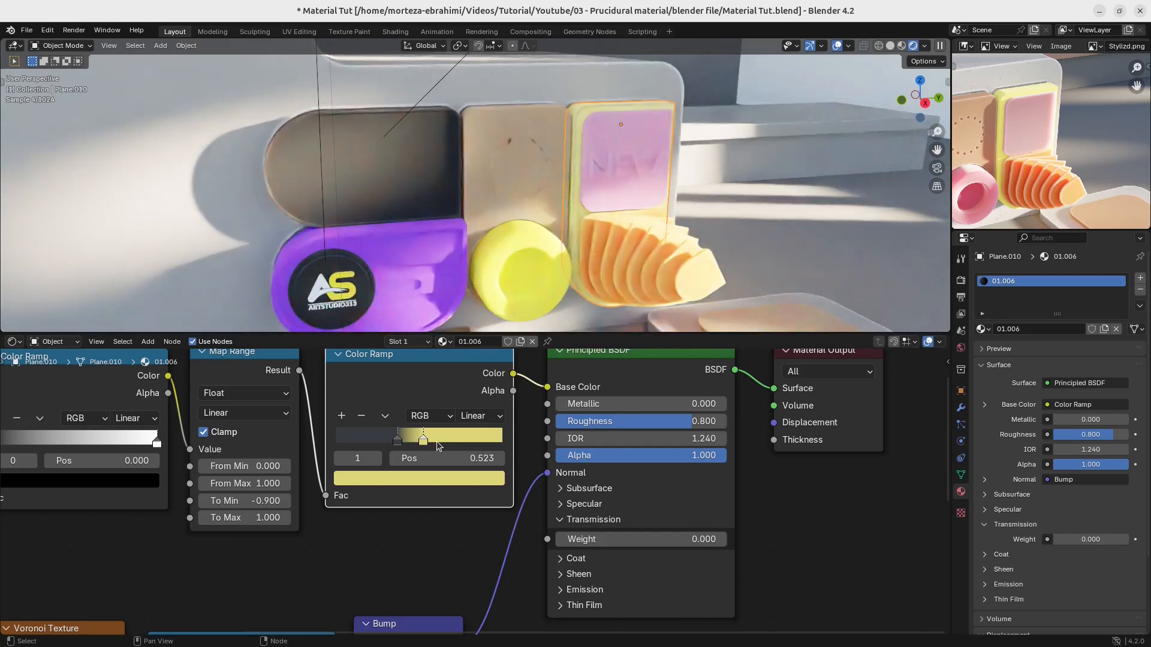
Recolor the frame's second Color Ramp stop with pink sampled from the reference ring, shifted to a more saturated pink.
{"action": "left_click", "coordinate": [430, 479]}
{"action": "left_click", "coordinate": [490, 409]}
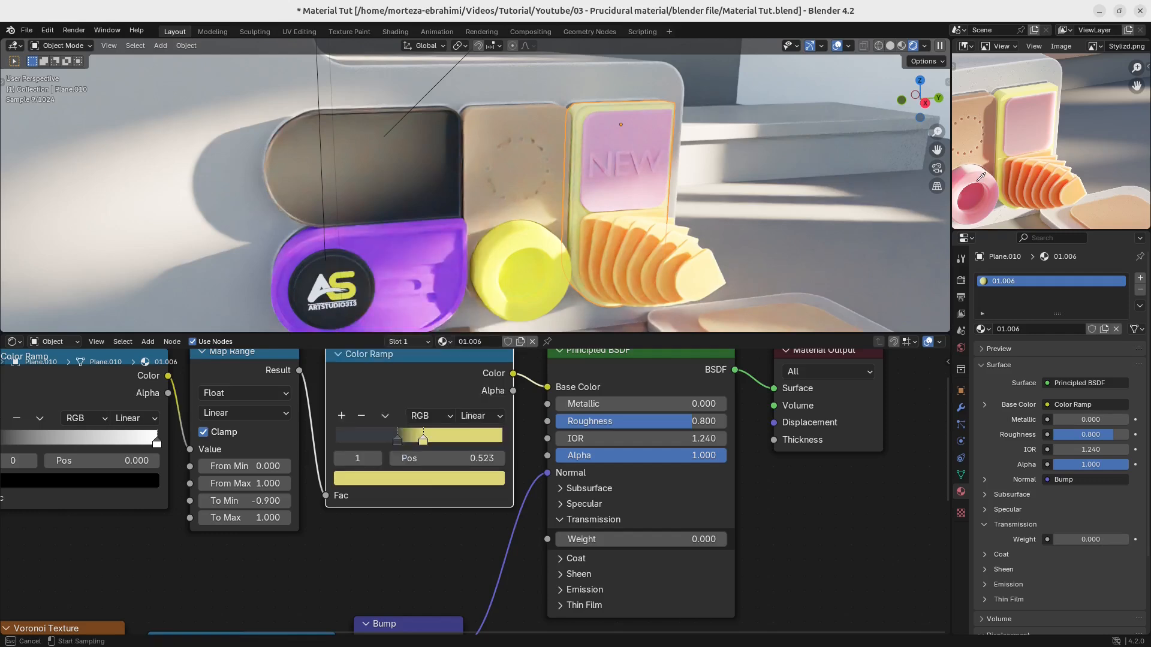
{"action": "left_click", "coordinate": [981, 176]}
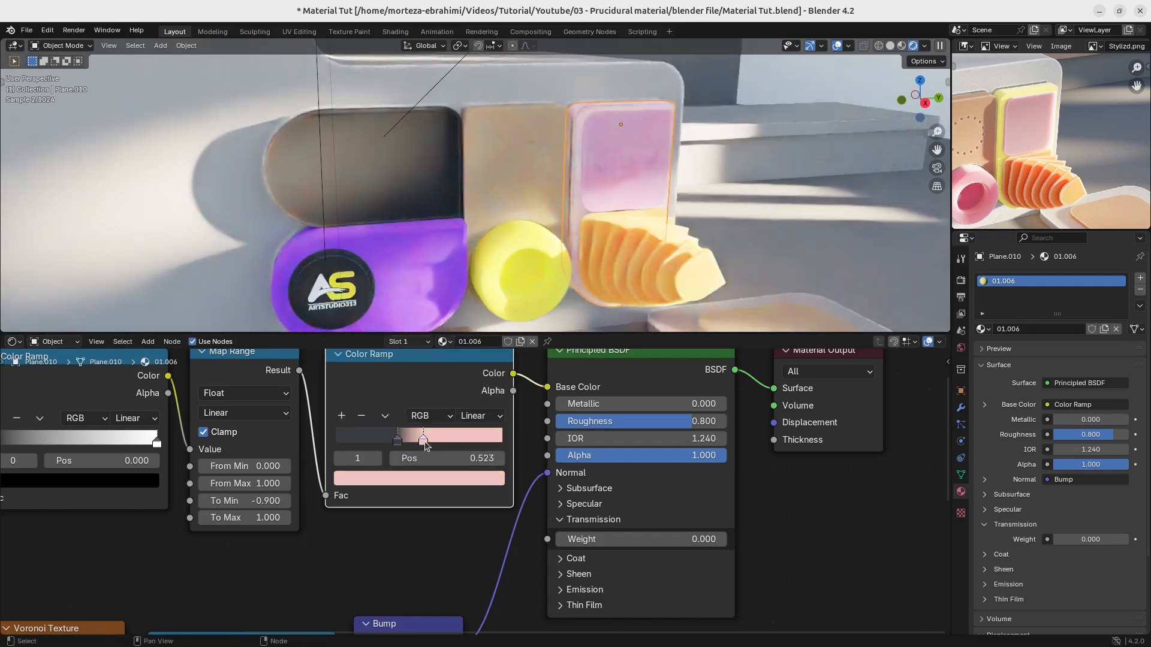
{"action": "left_click", "coordinate": [423, 480]}
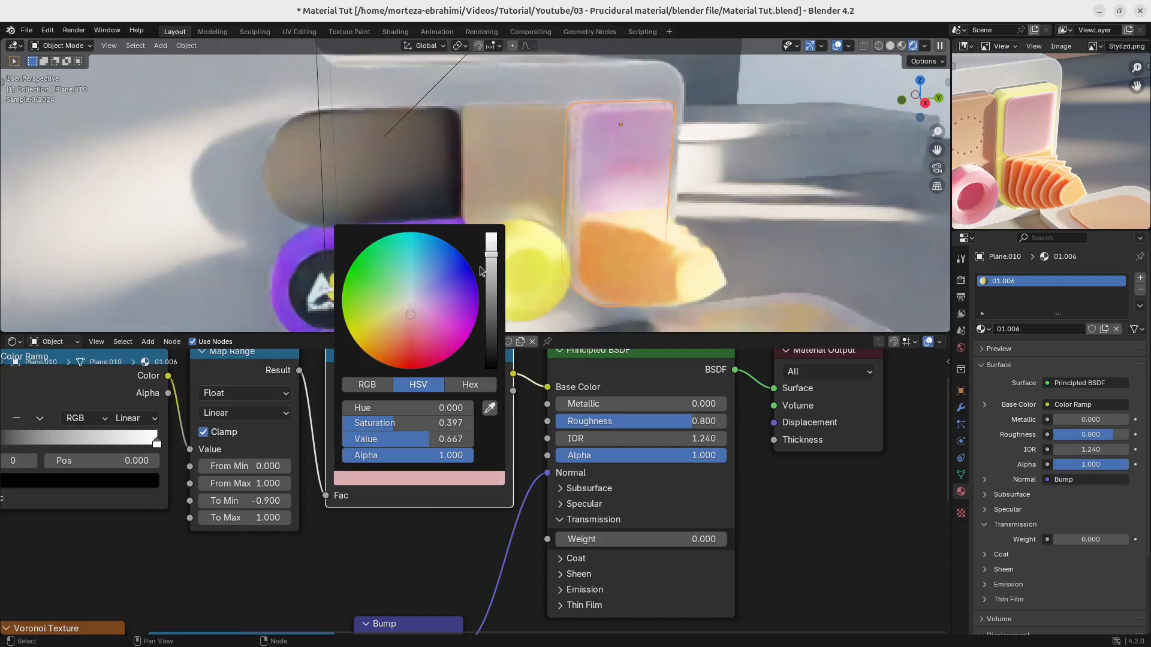
{"action": "left_click", "coordinate": [419, 319]}
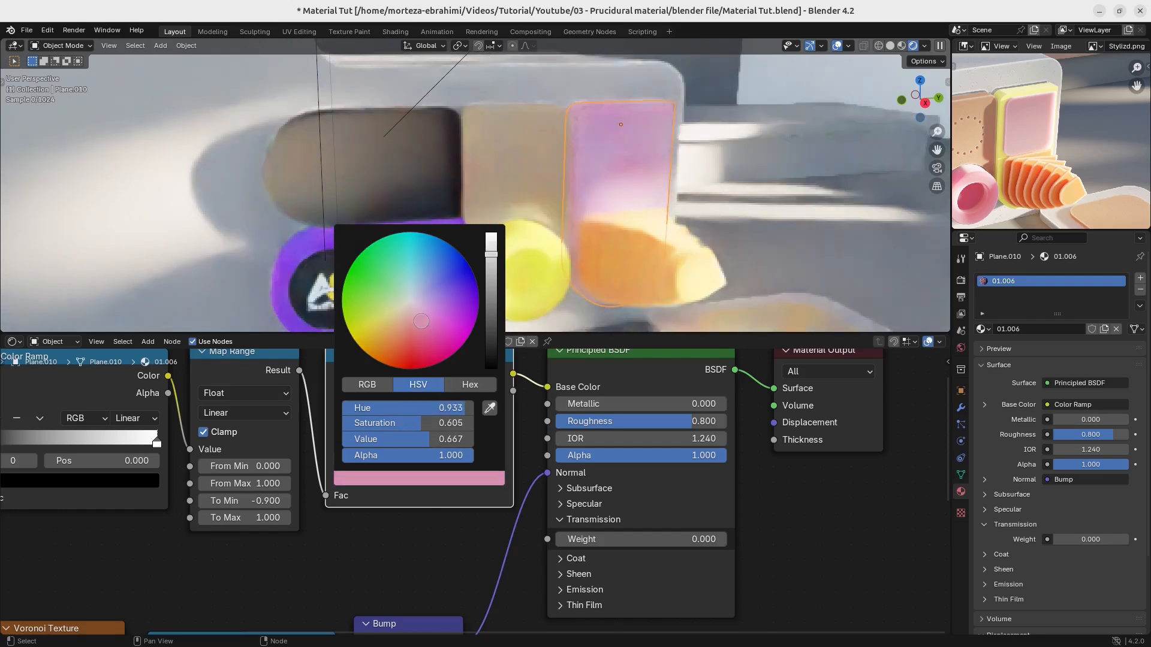
Give the frame's first Color Ramp stop the pink sampled from the second stop, made less saturated and brighter.
{"action": "left_click", "coordinate": [397, 440]}
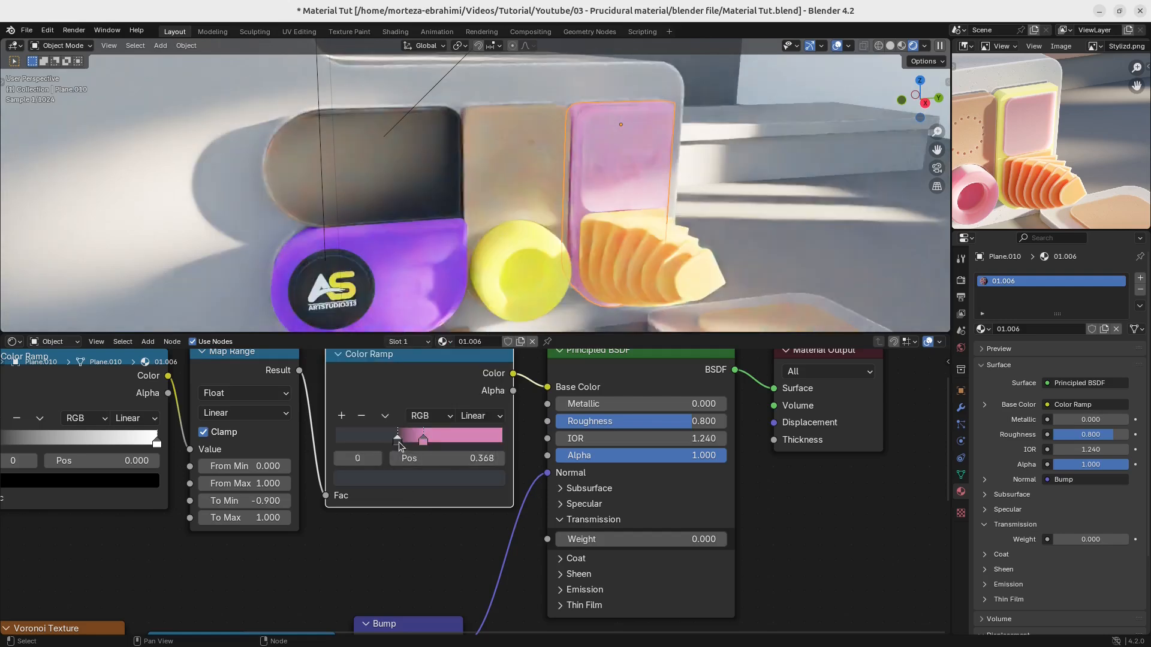
{"action": "left_click", "coordinate": [414, 478]}
{"action": "left_click", "coordinate": [490, 409]}
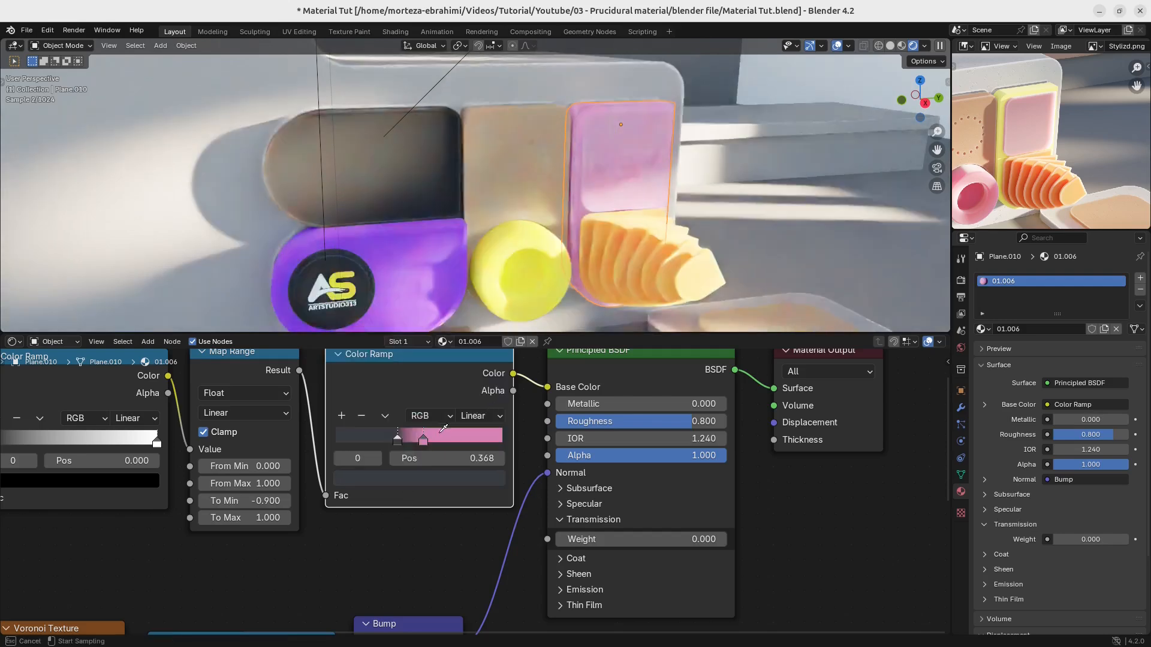
{"action": "left_click", "coordinate": [434, 437]}
{"action": "left_click", "coordinate": [422, 478]}
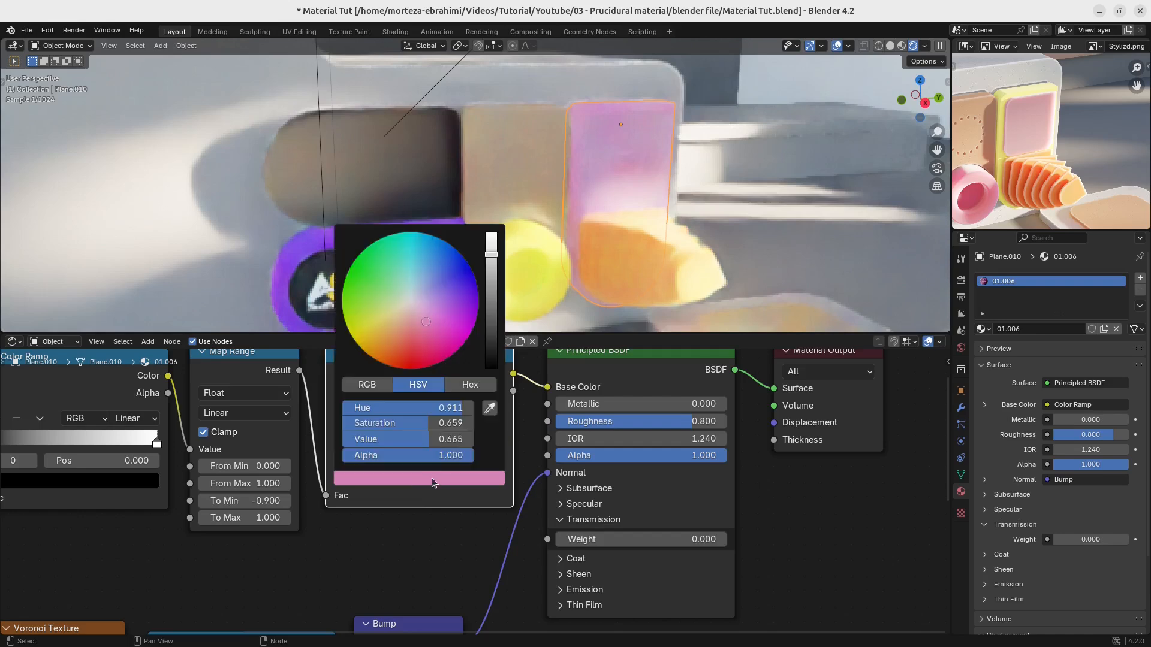
{"action": "left_click", "coordinate": [422, 317]}
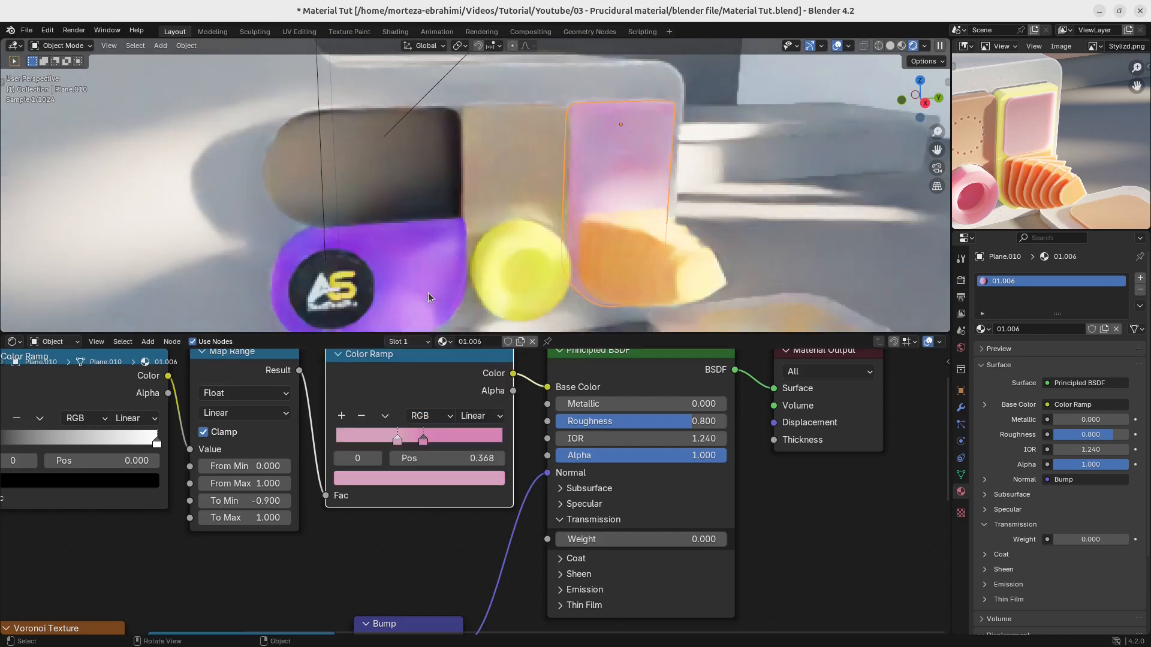
{"action": "left_click", "coordinate": [414, 482]}
{"action": "left_click_drag", "start_coordinate": [489, 258], "coordinate": [490, 247]}
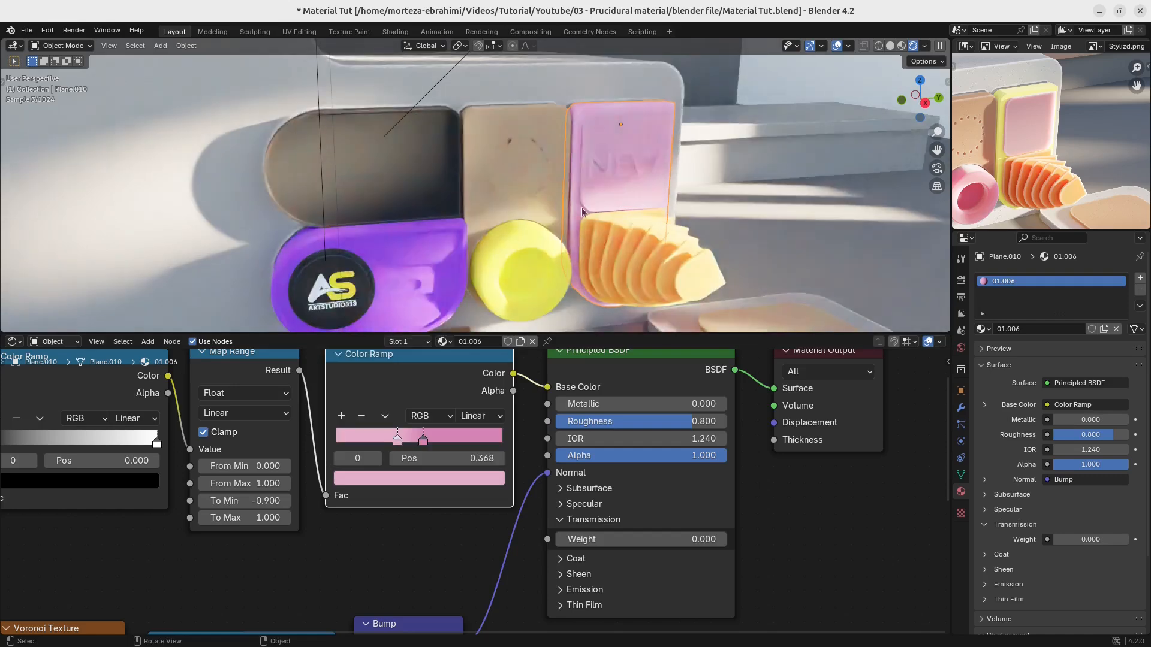
Save the file and maximize the viewport in camera view to check the whole render.
{"action": "key", "text": "ctrl+s"}
{"action": "scroll", "coordinate": [584, 219], "scroll_direction": "down", "scroll_amount": 4}
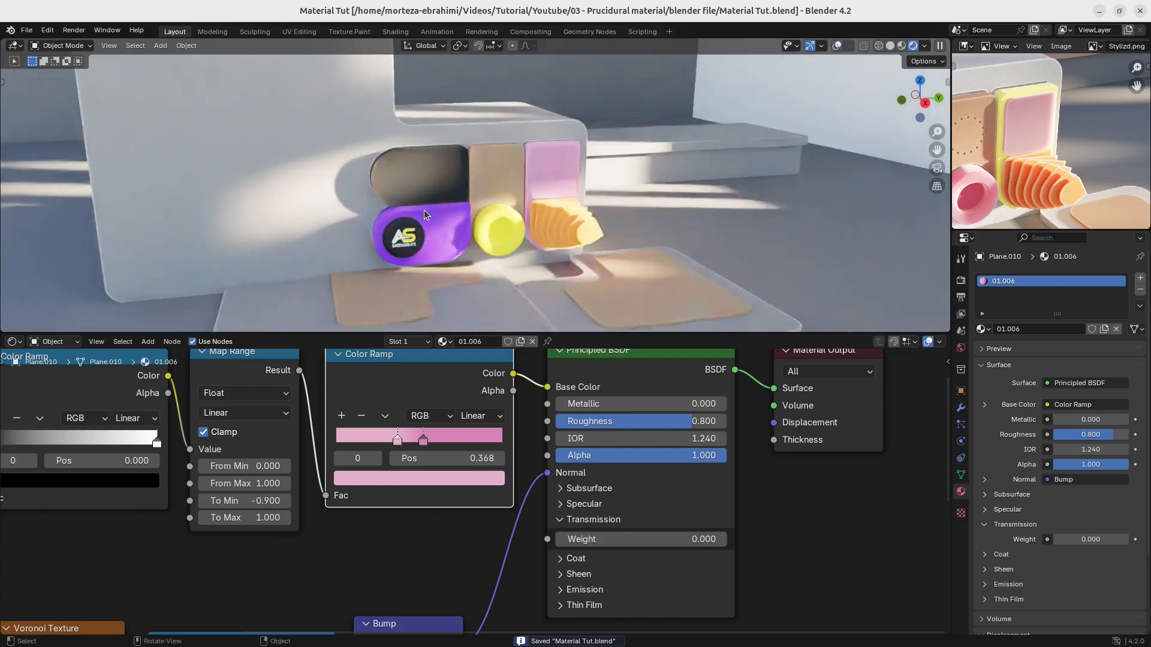
{"action": "key", "text": "ctrl+space"}
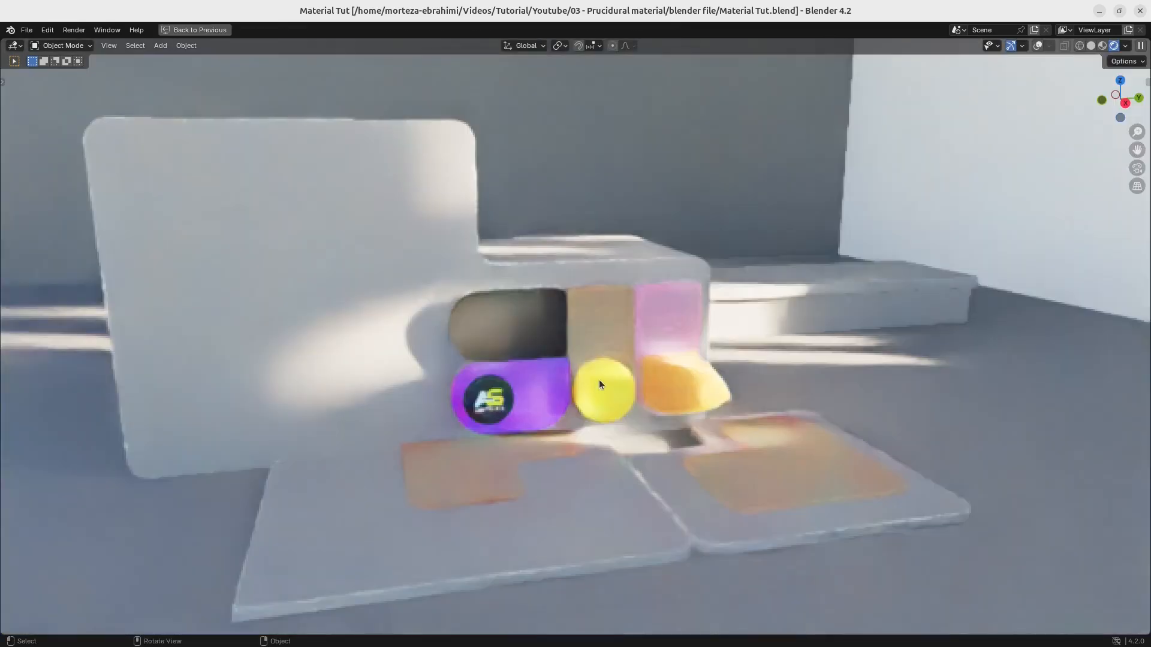
{"action": "key", "text": "KP_0"}
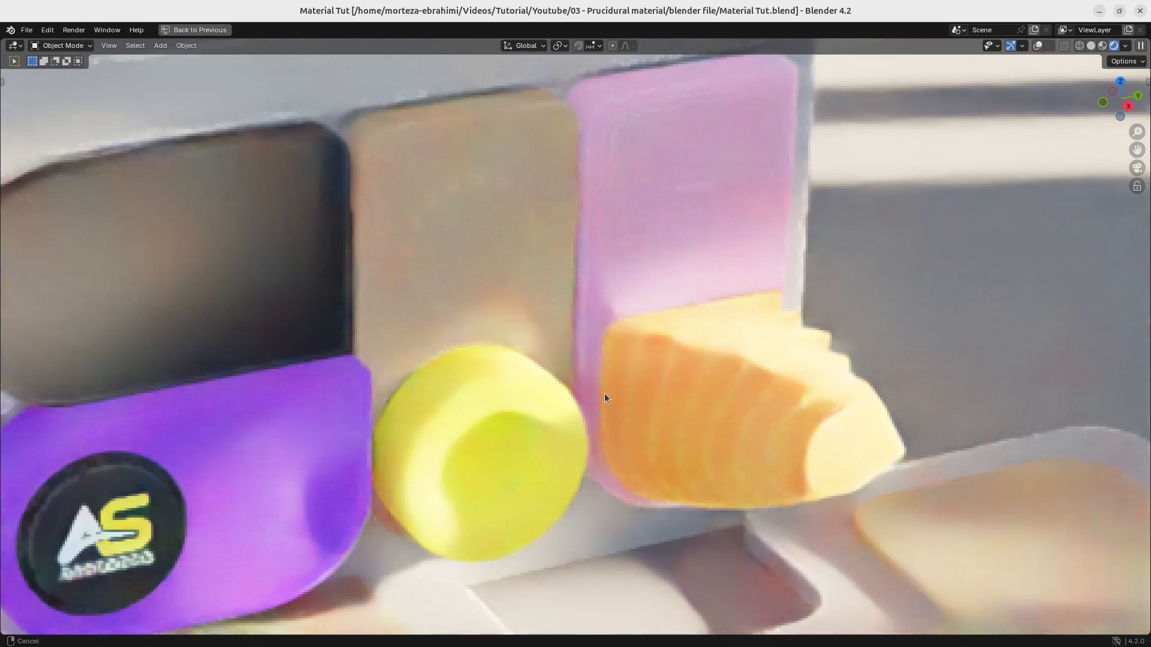
{"action": "scroll", "coordinate": [598, 411], "scroll_direction": "down", "scroll_amount": 3}
{"action": "middle_click_drag", "start_coordinate": [599, 404], "coordinate": [598, 416], "text": "ctrl"}
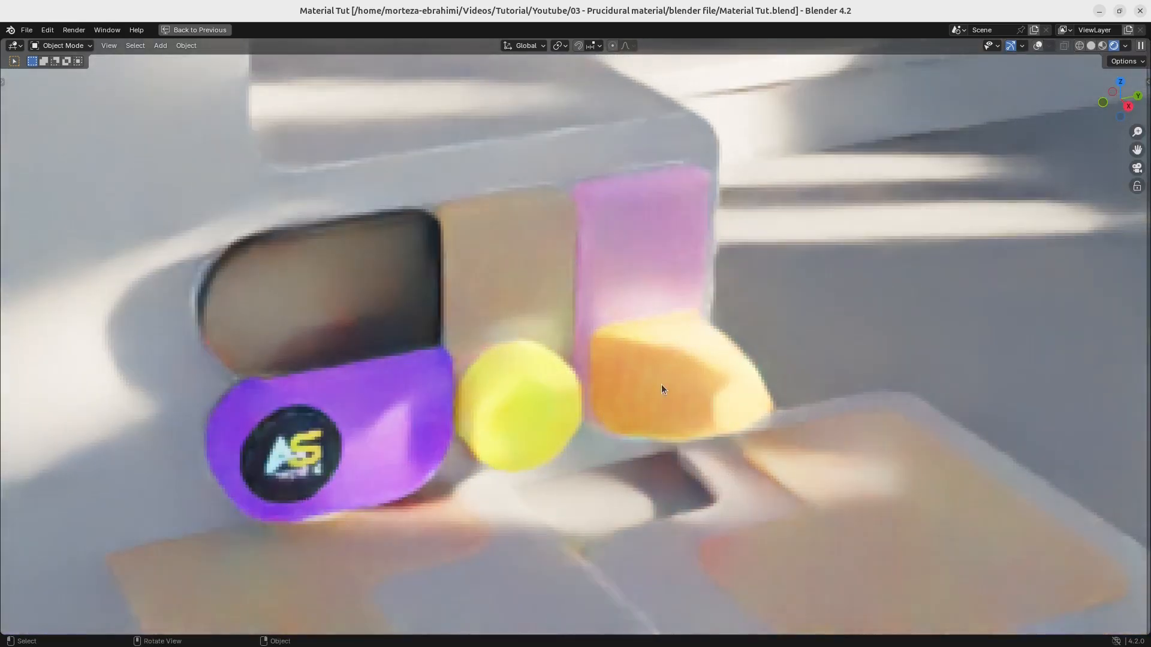